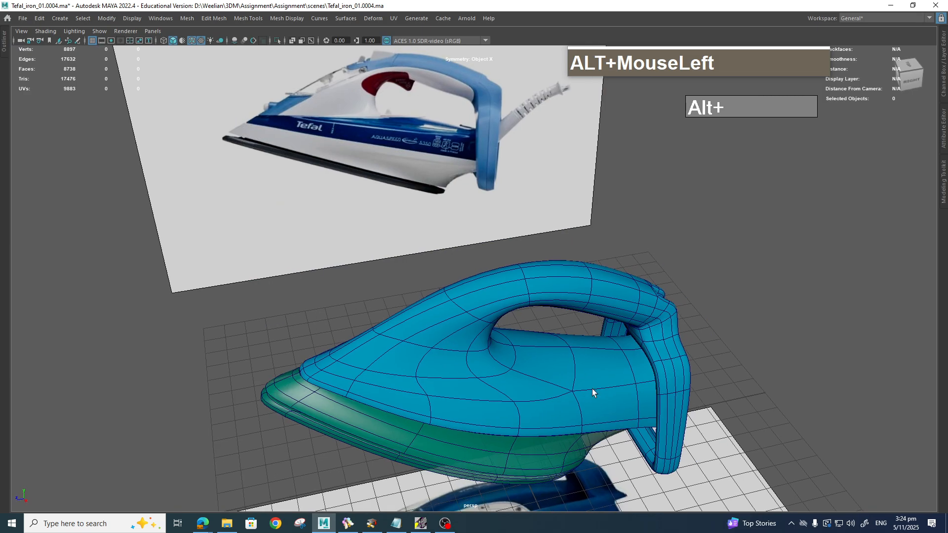
# Step: Bring up the IronReference.bee board in BeeRef and zoom in on the rear handle loop photo
pyautogui.moveTo(585, 377)
pyautogui.keyDown('alt'); pyautogui.mouseDown(button='middle')
pyautogui.moveTo(571, 331)
pyautogui.moveTo(573, 381)
pyautogui.mouseUp(button='middle'); pyautogui.keyUp('alt')
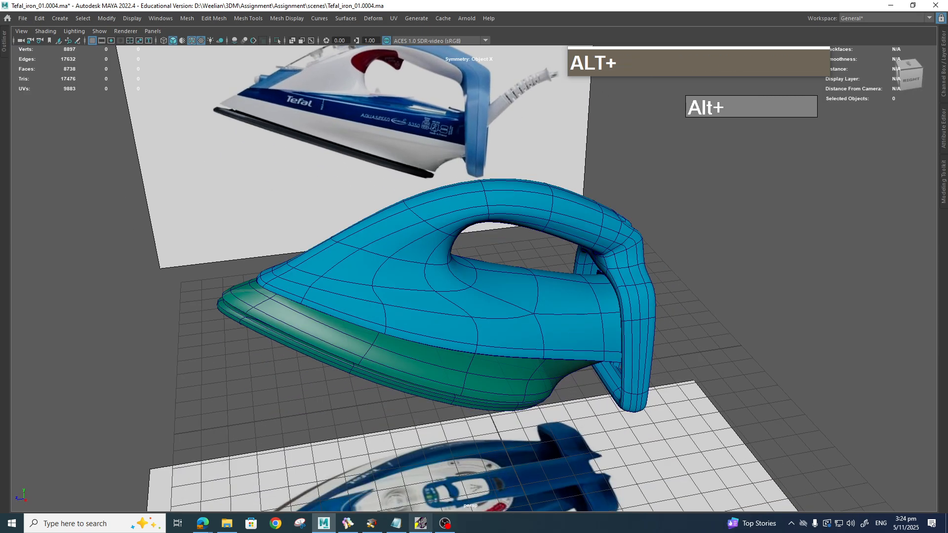
pyautogui.click(349, 525)
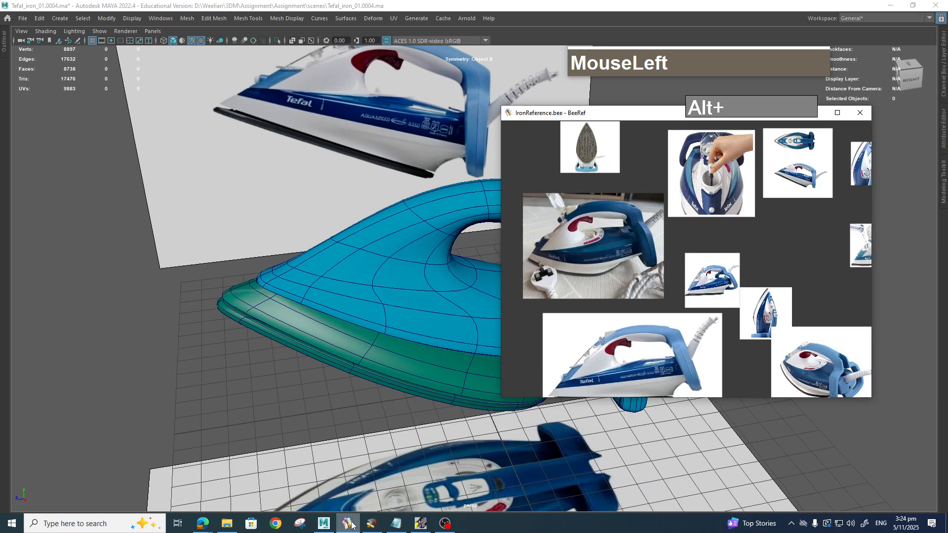
pyautogui.scroll(8, 591, 156)
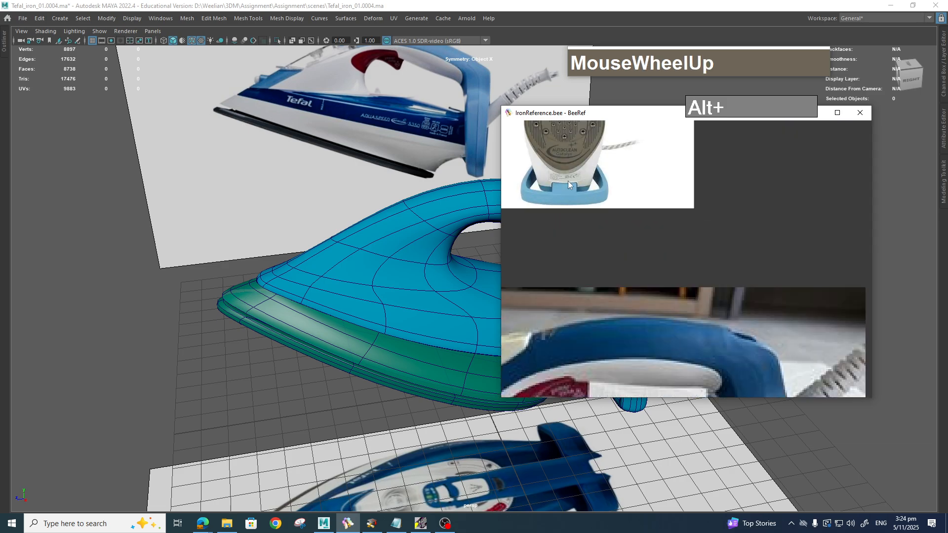
pyautogui.keyDown('alt'); pyautogui.rightClick(576, 193); pyautogui.keyUp('alt')
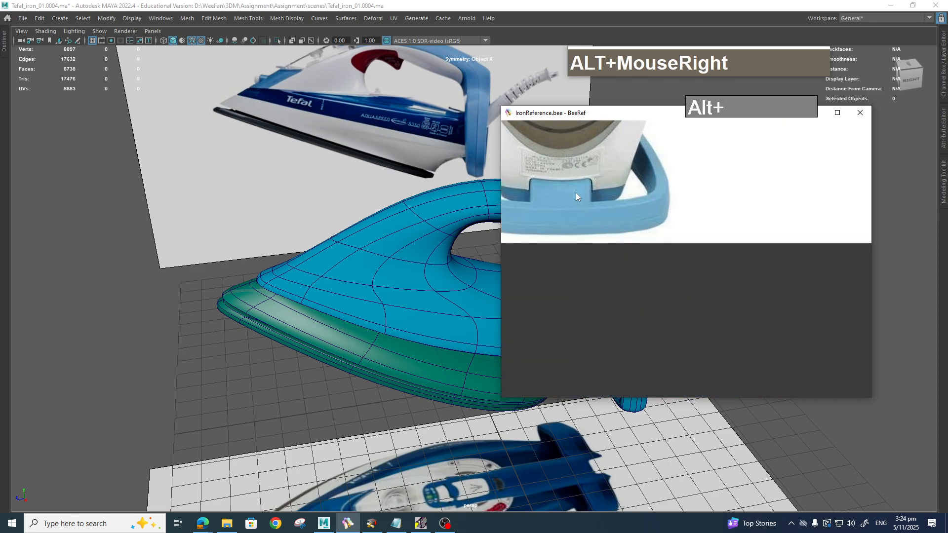
pyautogui.press('alt')
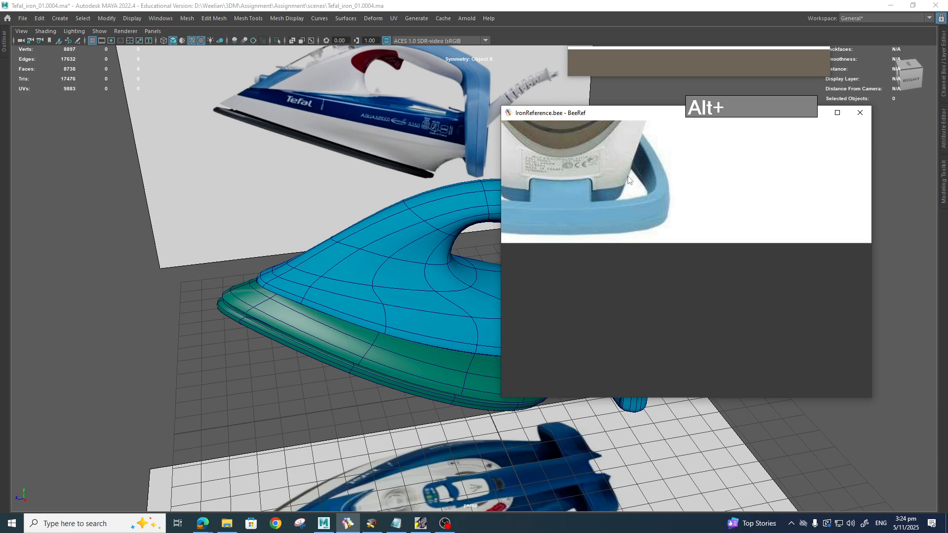
# Step: Back in Maya, orbit and pan to a close view of the iron's underside and sole
pyautogui.scroll(-4, 420, 277)
pyautogui.keyDown('alt'); pyautogui.moveTo(415, 286); pyautogui.dragTo(488, 266); pyautogui.keyUp('alt')
pyautogui.keyDown('alt'); pyautogui.moveTo(488, 267); pyautogui.dragTo(494, 341, button='middle'); pyautogui.keyUp('alt')
pyautogui.keyDown('alt'); pyautogui.moveTo(494, 340); pyautogui.dragTo(472, 326); pyautogui.keyUp('alt')
pyautogui.scroll(5, 584, 368)
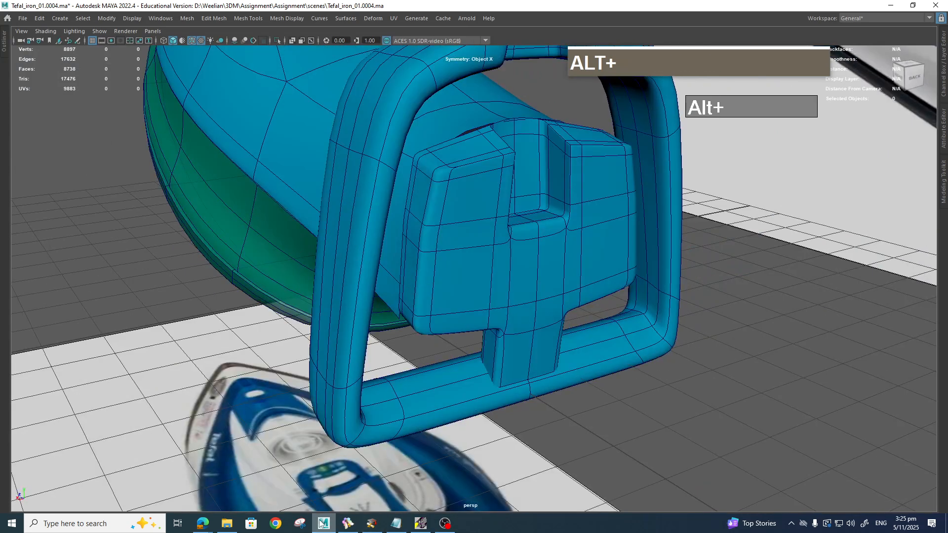
pyautogui.click(348, 529)
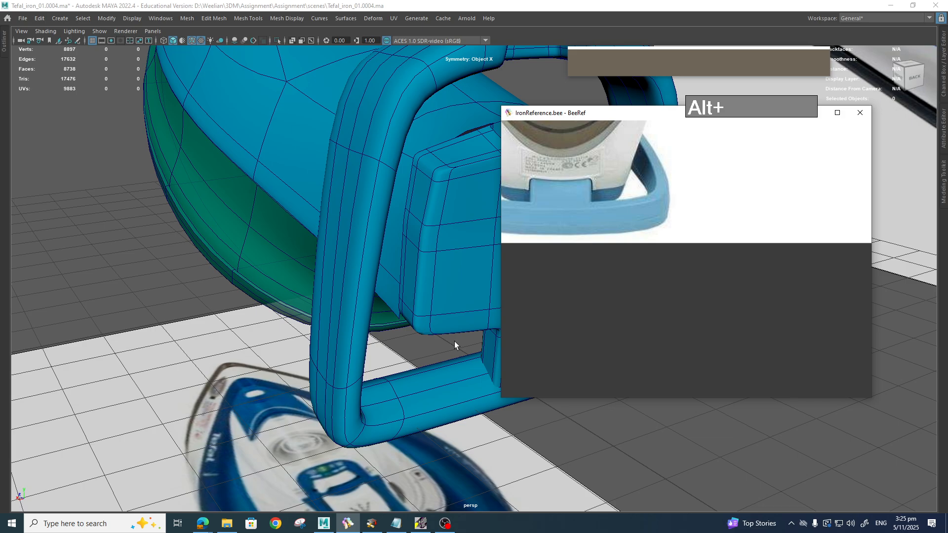
pyautogui.keyDown('alt'); pyautogui.moveTo(438, 346); pyautogui.dragTo(758, 353); pyautogui.keyUp('alt')
pyautogui.keyDown('alt'); pyautogui.moveTo(757, 354); pyautogui.dragTo(692, 298, button='middle'); pyautogui.keyUp('alt')
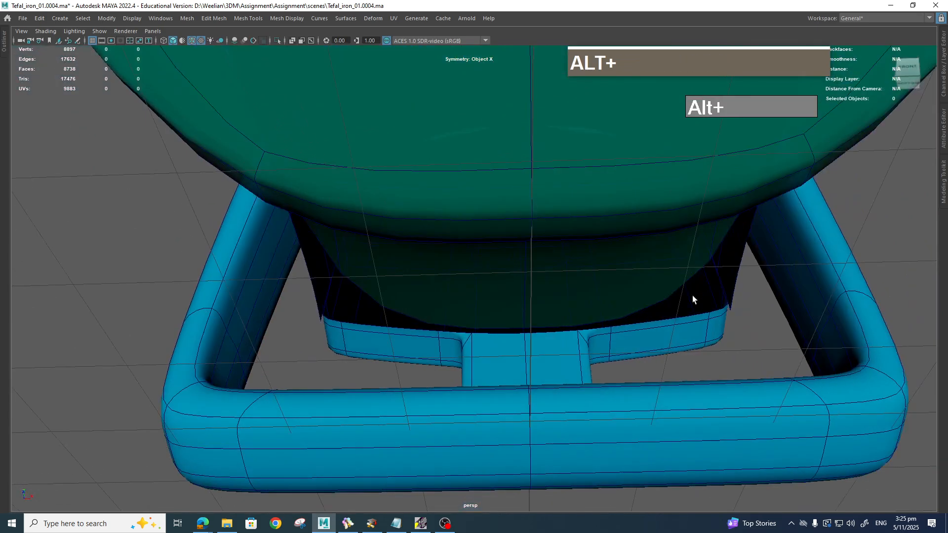
pyautogui.click(351, 527)
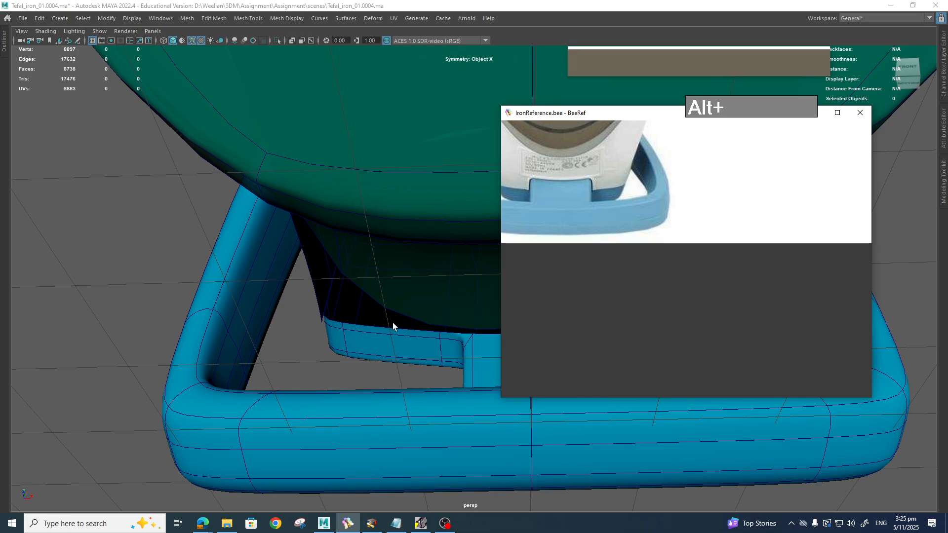
pyautogui.keyDown('alt'); pyautogui.scroll(-6, 374, 313); pyautogui.keyUp('alt')
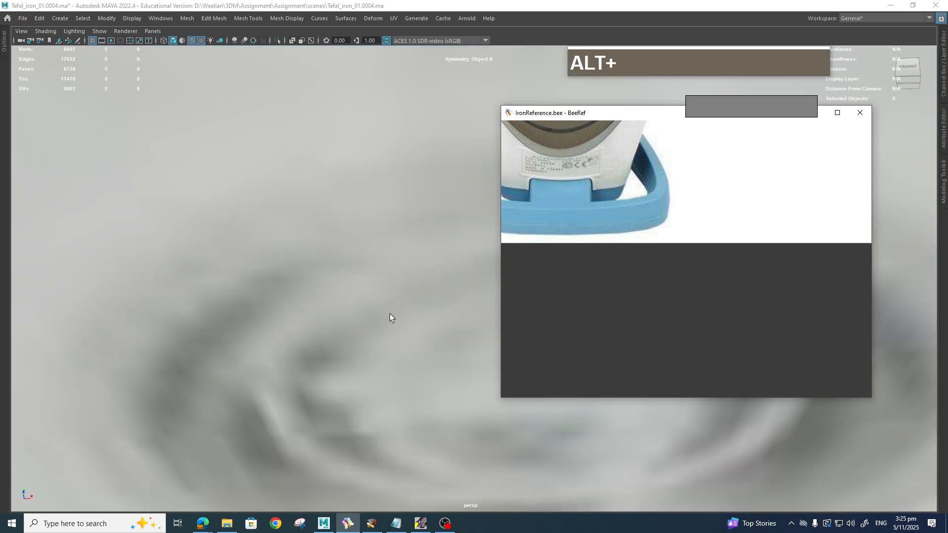
pyautogui.keyDown('alt'); pyautogui.moveTo(390, 313); pyautogui.dragTo(372, 332); pyautogui.keyUp('alt')
pyautogui.click(456, 261)
pyautogui.scroll(-3, 451, 262)
# Step: Show the green body as its unsmoothed cage with key 1 and reframe it from the front
pyautogui.keyDown('alt'); pyautogui.scroll(-3, 395, 300); pyautogui.keyUp('alt')
pyautogui.keyDown('alt'); pyautogui.scroll(2, 313, 334); pyautogui.keyUp('alt')
pyautogui.keyDown('alt'); pyautogui.moveTo(313, 334); pyautogui.dragTo(418, 357, button='middle'); pyautogui.keyUp('alt')
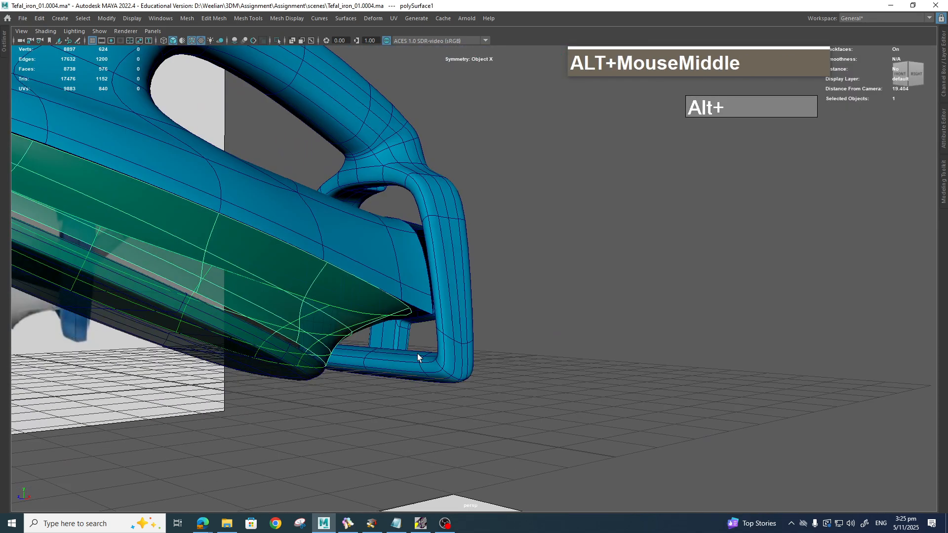
pyautogui.press('1')
pyautogui.keyDown('alt'); pyautogui.moveTo(395, 349); pyautogui.dragTo(499, 363); pyautogui.keyUp('alt')
pyautogui.keyDown('alt'); pyautogui.scroll(2, 445, 394); pyautogui.keyUp('alt')
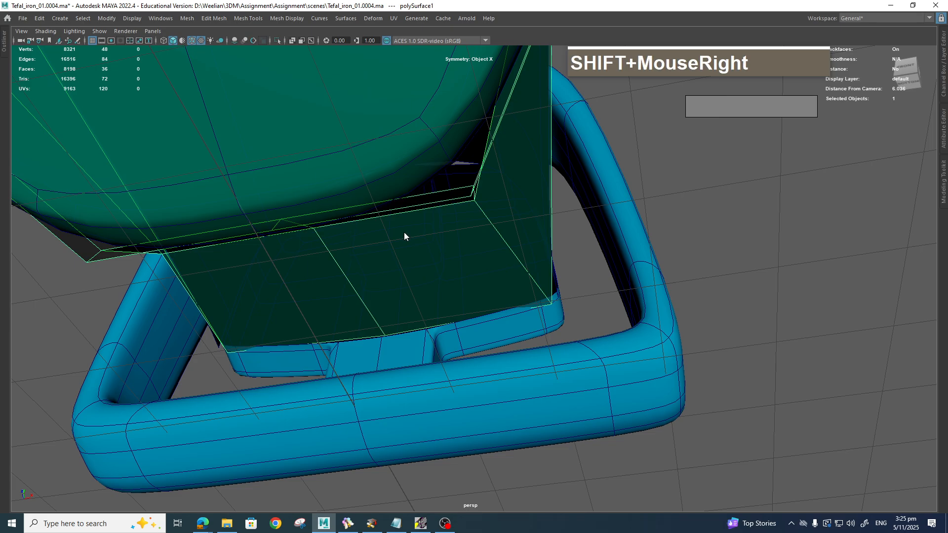
pyautogui.keyDown('shift'); pyautogui.moveTo(404, 233); pyautogui.dragTo(346, 245, button='right'); pyautogui.keyUp('shift')
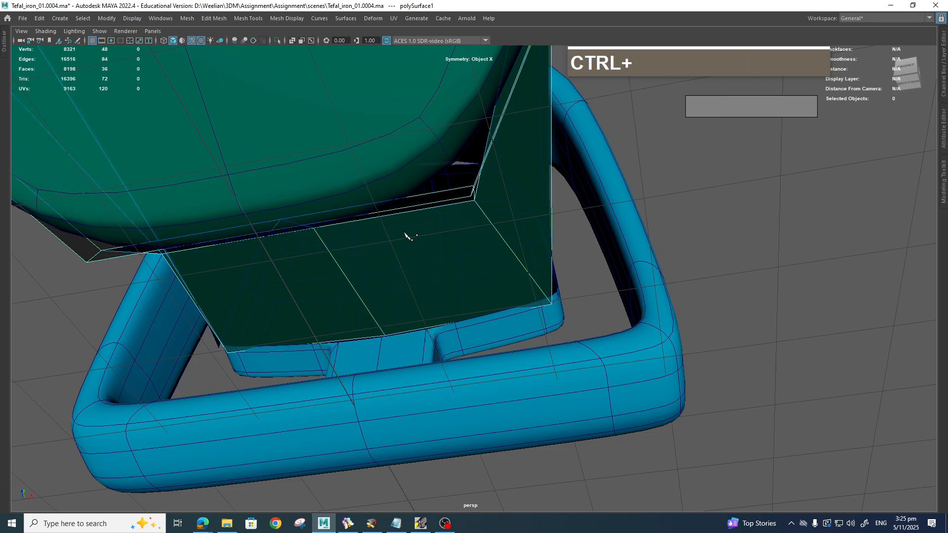
# Step: Commit the new edge loop across the green body's rear block and exit Multi-Cut
pyautogui.keyDown('ctrl'); pyautogui.middleClick(462, 307); pyautogui.keyUp('ctrl')
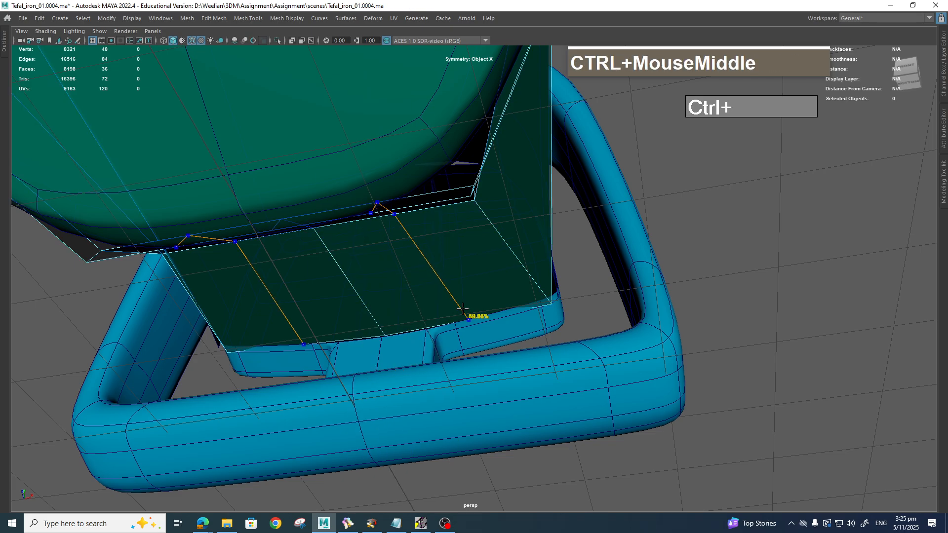
pyautogui.click(467, 320)
pyautogui.press('q')
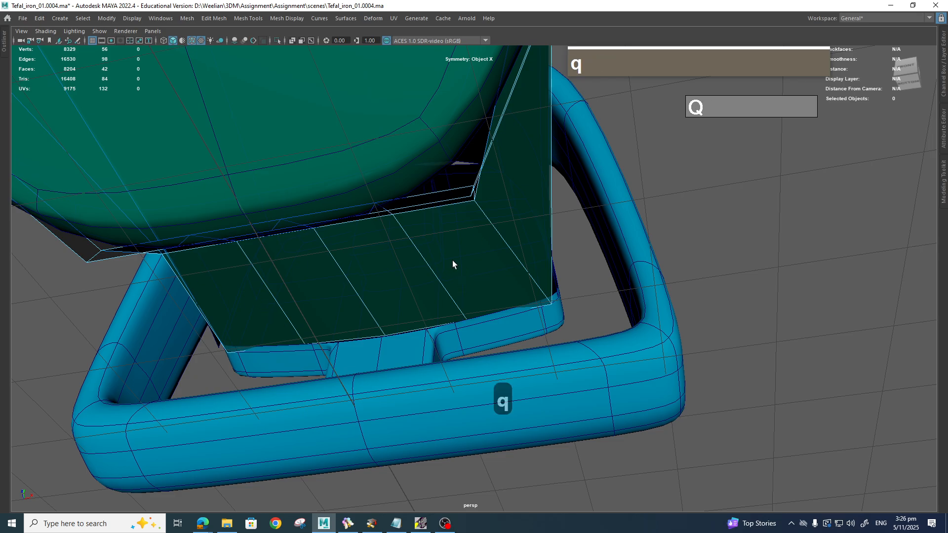
# Step: Select the two mirrored face strips and set symmetry to the object's X axis
pyautogui.click(445, 270)
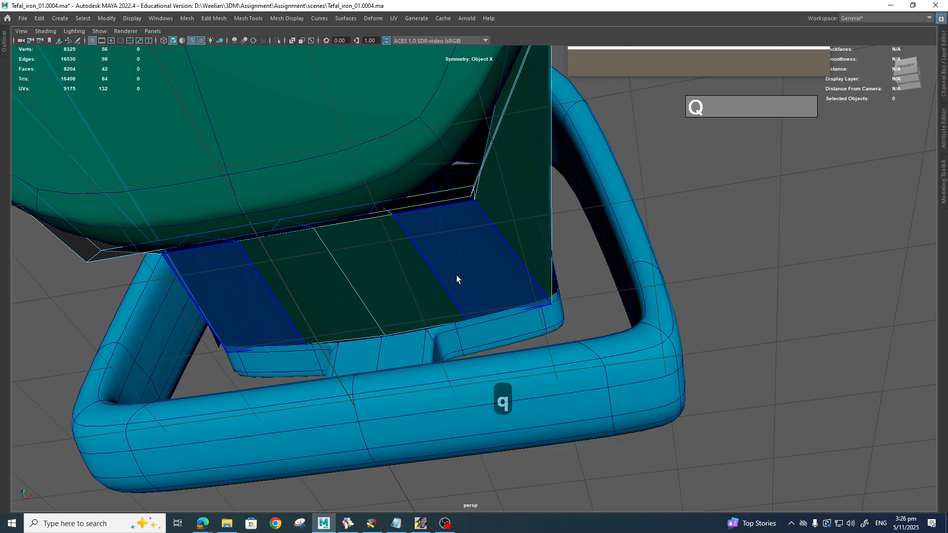
pyautogui.moveTo(468, 257)
pyautogui.keyDown('ctrl'); pyautogui.keyDown('shift'); pyautogui.mouseDown(button='right')
pyautogui.moveTo(475, 221)
pyautogui.moveTo(502, 298)
pyautogui.moveTo(470, 257)
pyautogui.mouseUp(button='right'); pyautogui.keyUp('shift'); pyautogui.keyUp('ctrl')
pyautogui.keyDown('ctrl'); pyautogui.keyDown('shift'); pyautogui.scroll(-6, 561, 283); pyautogui.keyUp('shift'); pyautogui.keyUp('ctrl')
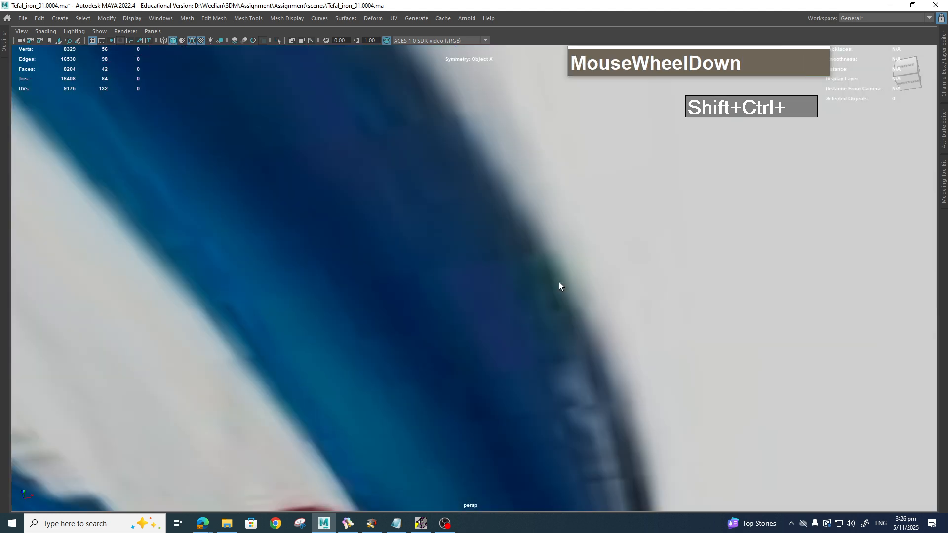
pyautogui.scroll(6, 547, 295)
pyautogui.keyDown('alt'); pyautogui.moveTo(563, 286); pyautogui.dragTo(546, 300, button='middle'); pyautogui.keyUp('alt')
pyautogui.moveTo(547, 300); pyautogui.dragTo(553, 319, button='right')
# Step: Raise the panel's mirrored corner vertices, shift them sideways, and move the upper inner vertex along X
pyautogui.click(546, 321)
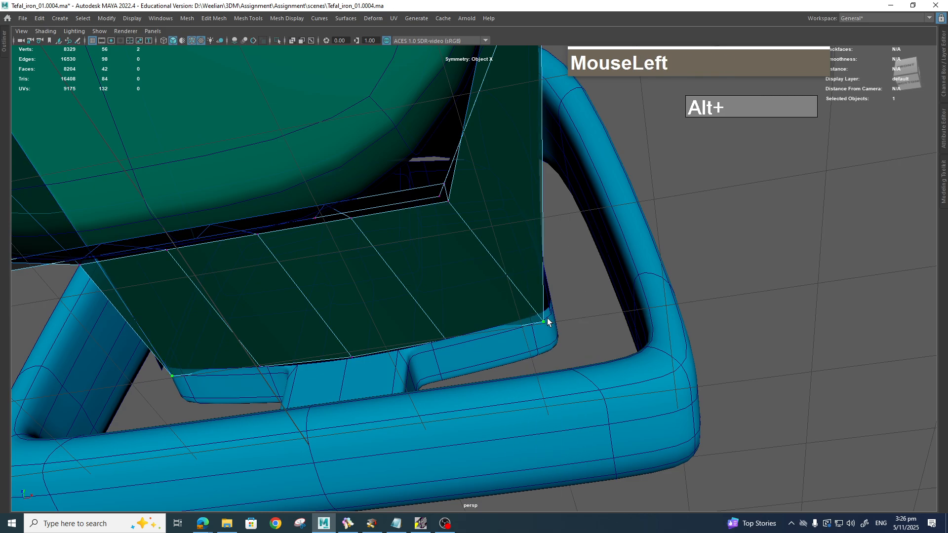
pyautogui.press('w')
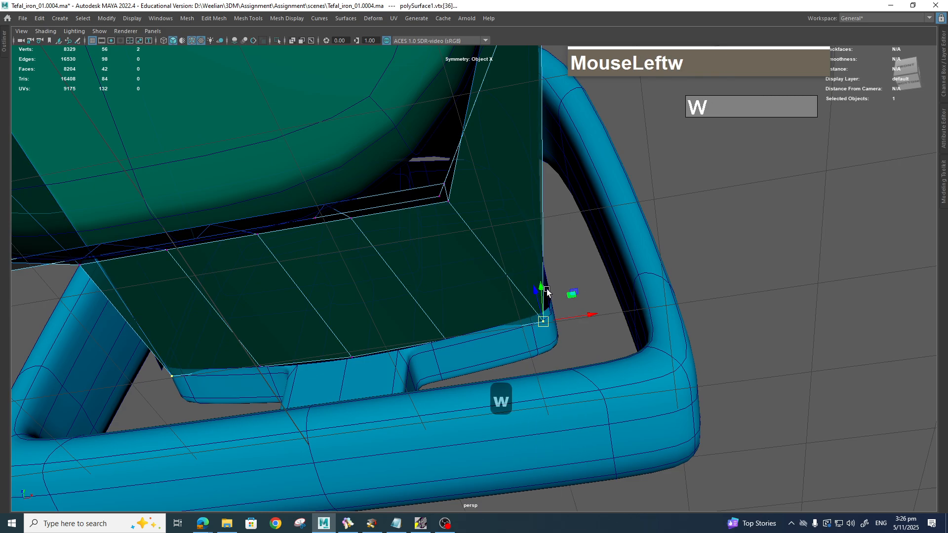
pyautogui.moveTo(547, 292); pyautogui.dragTo(544, 276)
pyautogui.moveTo(590, 301); pyautogui.dragTo(591, 305)
pyautogui.moveTo(458, 212); pyautogui.dragTo(499, 193)
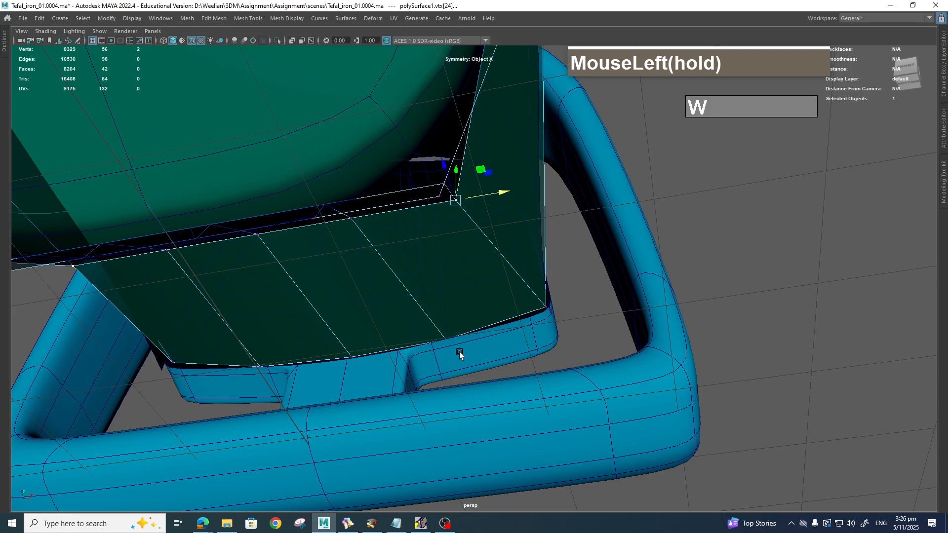
pyautogui.moveTo(497, 332); pyautogui.dragTo(453, 283)
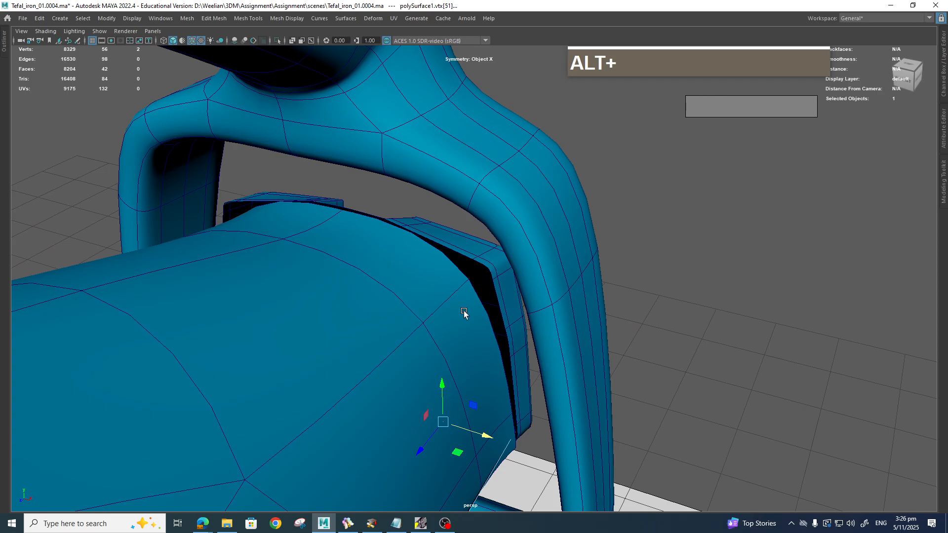
pyautogui.keyDown('alt'); pyautogui.moveTo(465, 314); pyautogui.dragTo(519, 264, button='middle'); pyautogui.keyUp('alt')
# Step: Bevel an edge on the blue shell's rear curve at fraction 0.5 with chamfer on
pyautogui.keyDown('alt'); pyautogui.moveTo(426, 359); pyautogui.dragTo(494, 309, button='middle'); pyautogui.keyUp('alt')
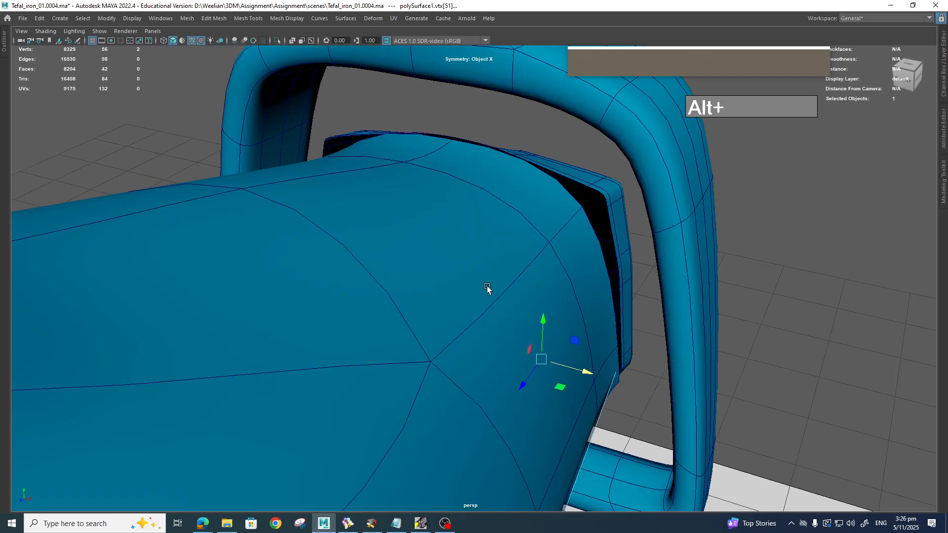
pyautogui.moveTo(505, 285); pyautogui.dragTo(506, 225, button='right')
pyautogui.click(519, 281)
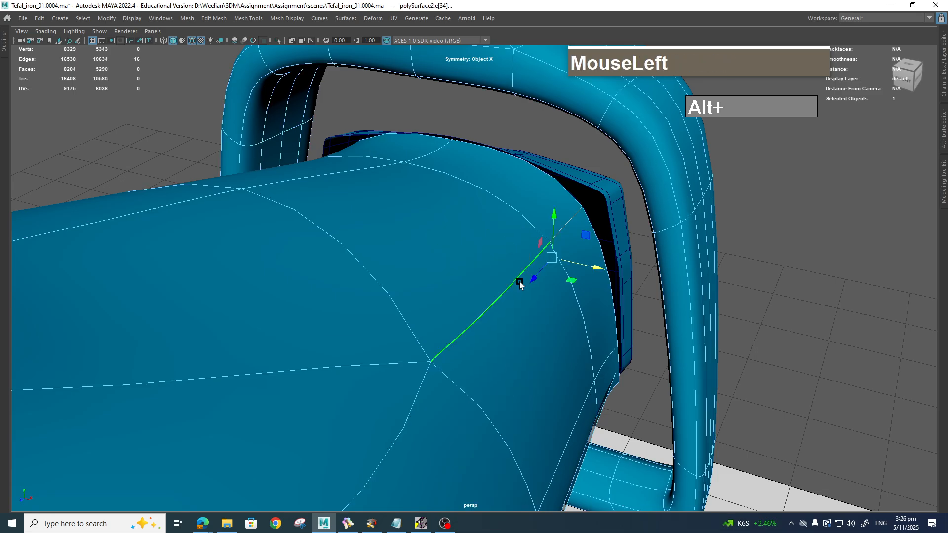
pyautogui.keyDown('shift'); pyautogui.moveTo(519, 282); pyautogui.dragTo(563, 284, button='right'); pyautogui.keyUp('shift')
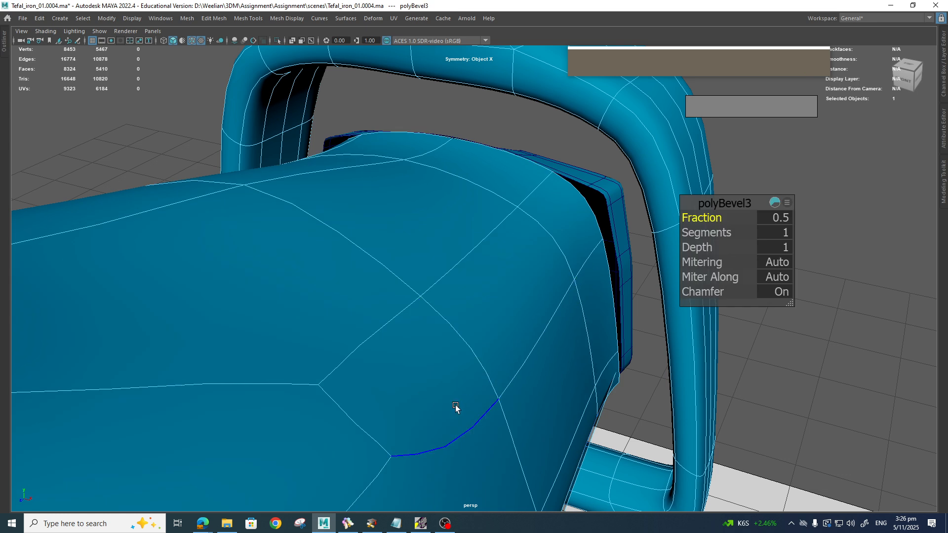
# Step: Orbit, pan and zoom around the iron to frame the rear-curve bevel
pyautogui.keyDown('alt'); pyautogui.moveTo(456, 406); pyautogui.dragTo(423, 420); pyautogui.keyUp('alt')
pyautogui.keyDown('alt'); pyautogui.moveTo(423, 419); pyautogui.dragTo(515, 370, button='middle'); pyautogui.keyUp('alt')
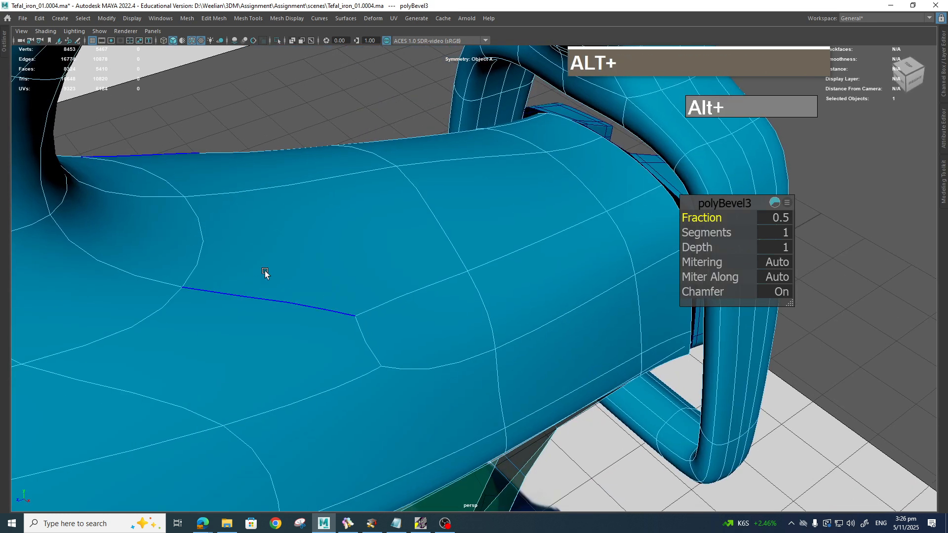
pyautogui.keyDown('alt'); pyautogui.moveTo(265, 270); pyautogui.dragTo(237, 269); pyautogui.keyUp('alt')
pyautogui.keyDown('alt'); pyautogui.moveTo(237, 269); pyautogui.dragTo(336, 205, button='middle'); pyautogui.keyUp('alt')
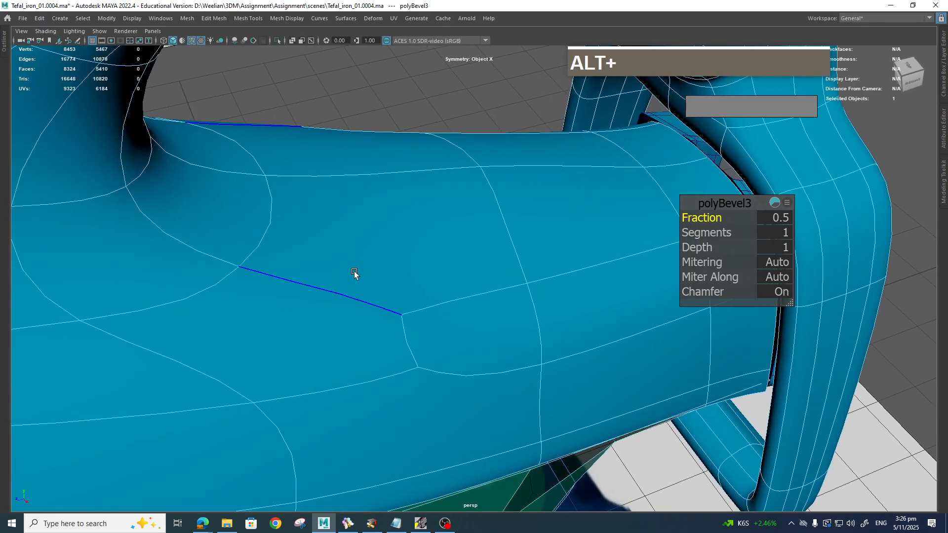
pyautogui.keyDown('alt'); pyautogui.moveTo(355, 273); pyautogui.dragTo(368, 376); pyautogui.keyUp('alt')
pyautogui.keyDown('alt'); pyautogui.moveTo(394, 326); pyautogui.dragTo(385, 340, button='middle'); pyautogui.keyUp('alt')
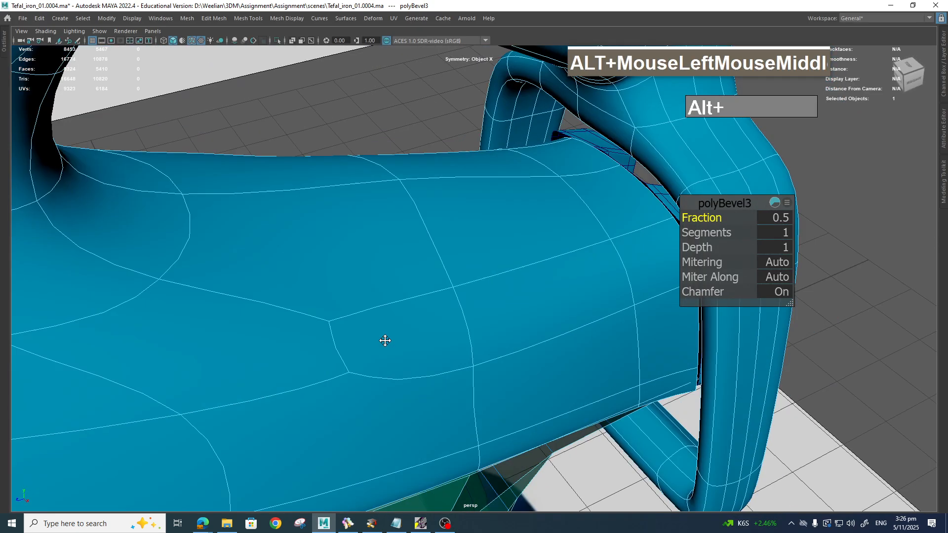
pyautogui.keyDown('alt'); pyautogui.moveTo(385, 341); pyautogui.dragTo(405, 332); pyautogui.keyUp('alt')
pyautogui.keyDown('alt'); pyautogui.moveTo(404, 332); pyautogui.dragTo(288, 345, button='middle'); pyautogui.keyUp('alt')
pyautogui.keyDown('alt'); pyautogui.moveTo(288, 345); pyautogui.dragTo(371, 333); pyautogui.keyUp('alt')
pyautogui.scroll(4, 380, 330)
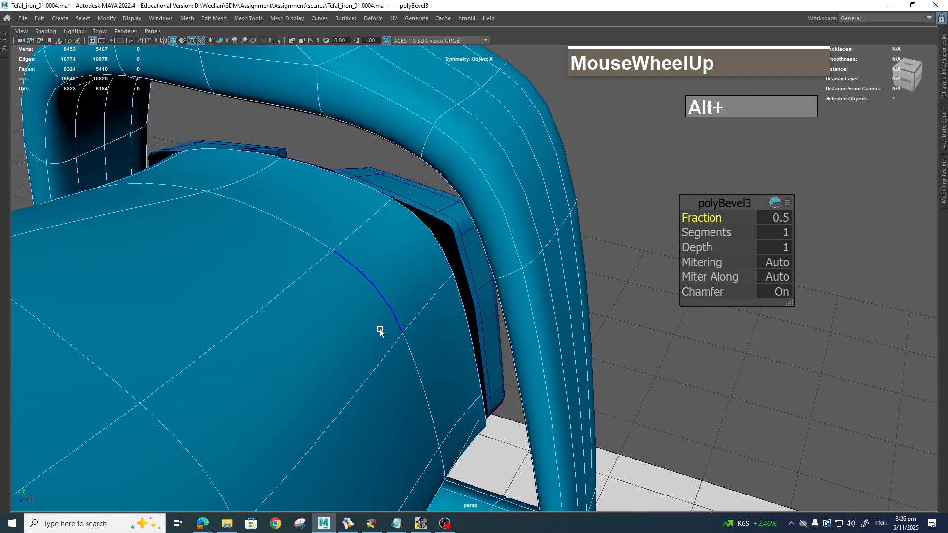
pyautogui.keyDown('alt'); pyautogui.moveTo(380, 330); pyautogui.dragTo(546, 282, button='middle'); pyautogui.keyUp('alt')
# Step: Narrow the polyBevel3 fraction from 0.5 to 0.2 for a single-segment chamfer
pyautogui.moveTo(712, 217); pyautogui.dragTo(775, 207)
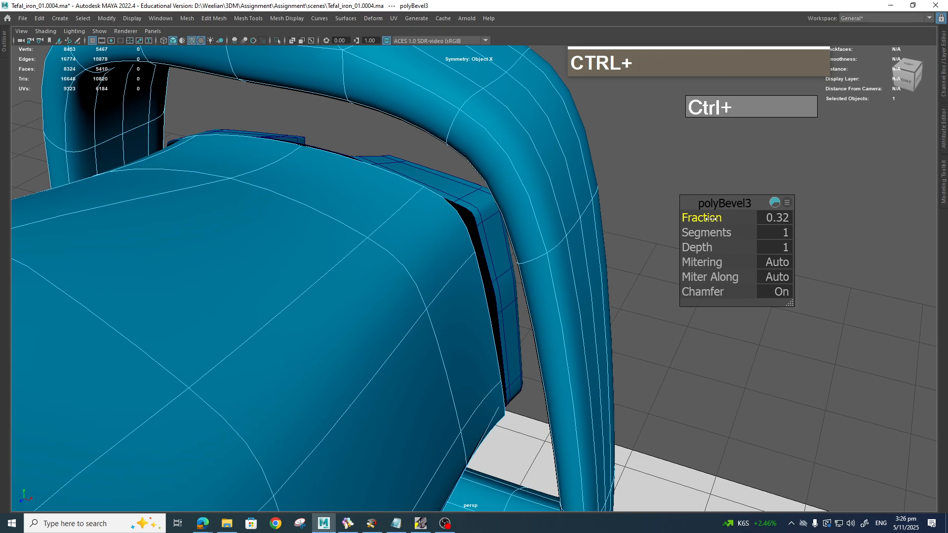
pyautogui.keyDown('ctrl'); pyautogui.moveTo(712, 218); pyautogui.dragTo(682, 218); pyautogui.keyUp('ctrl')
pyautogui.keyDown('alt'); pyautogui.moveTo(417, 259); pyautogui.dragTo(459, 217); pyautogui.keyUp('alt')
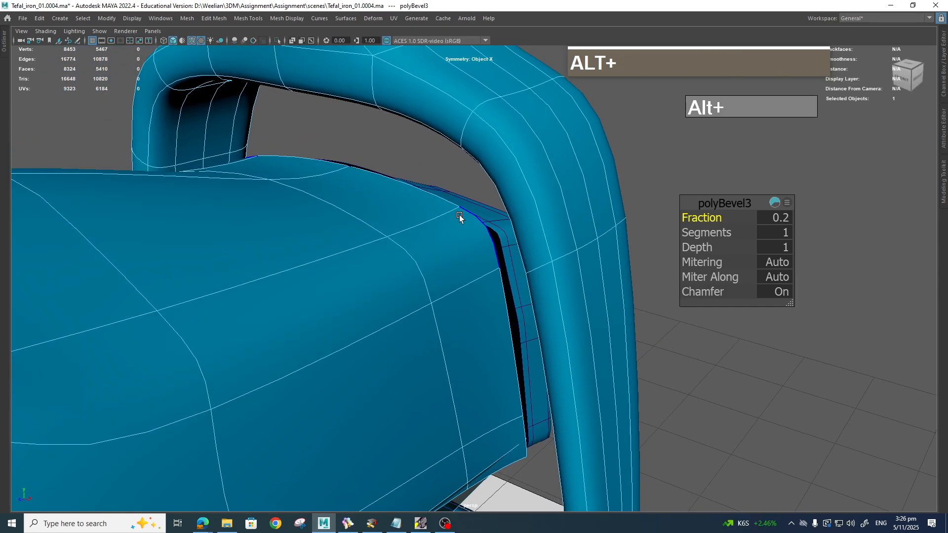
pyautogui.moveTo(481, 230); pyautogui.dragTo(481, 204, button='right')
# Step: Select the edge loop along the handle seam and undo a trial upward move
pyautogui.click(488, 235)
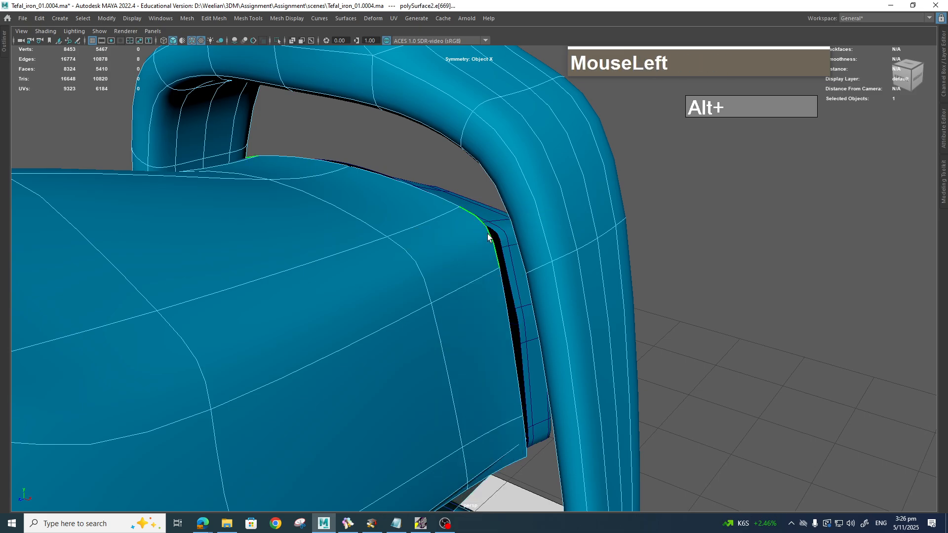
pyautogui.press('q')
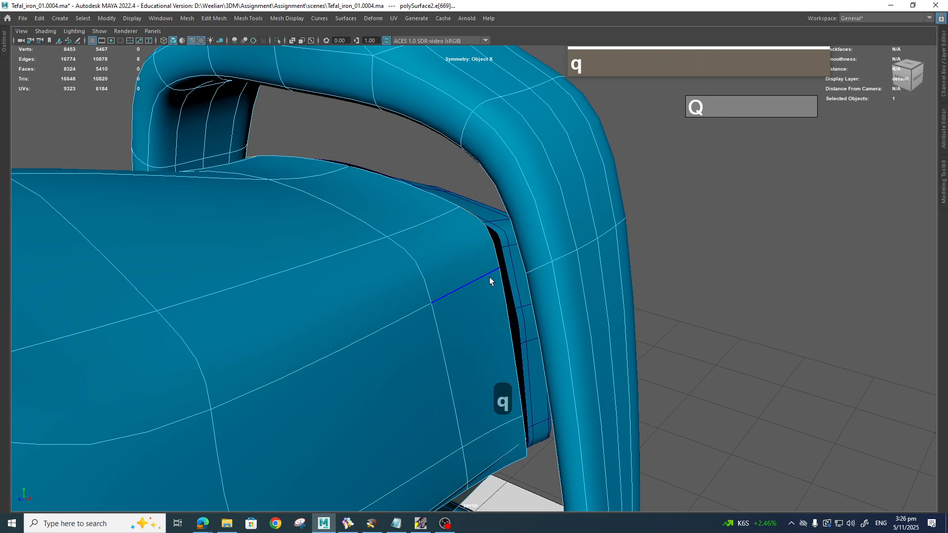
pyautogui.press('w')
pyautogui.moveTo(492, 218); pyautogui.dragTo(492, 214)
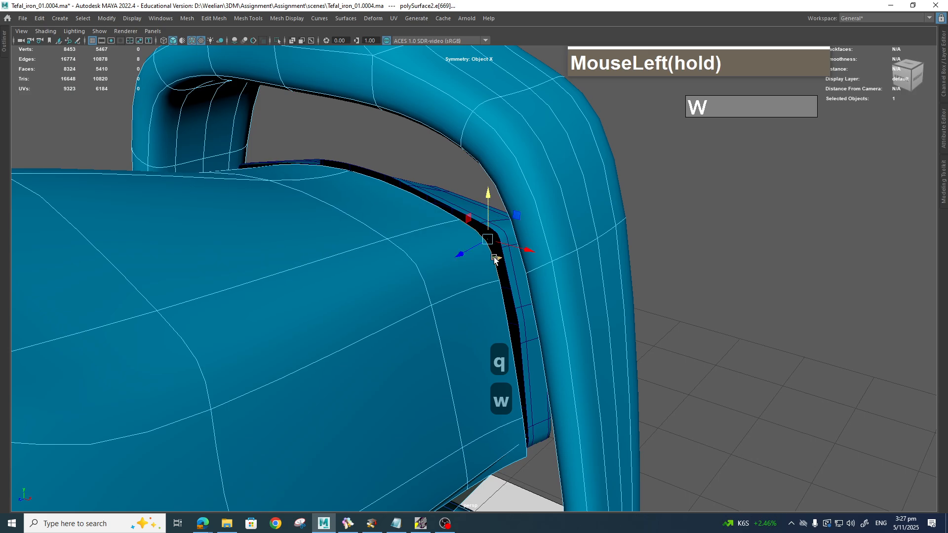
pyautogui.press('z')
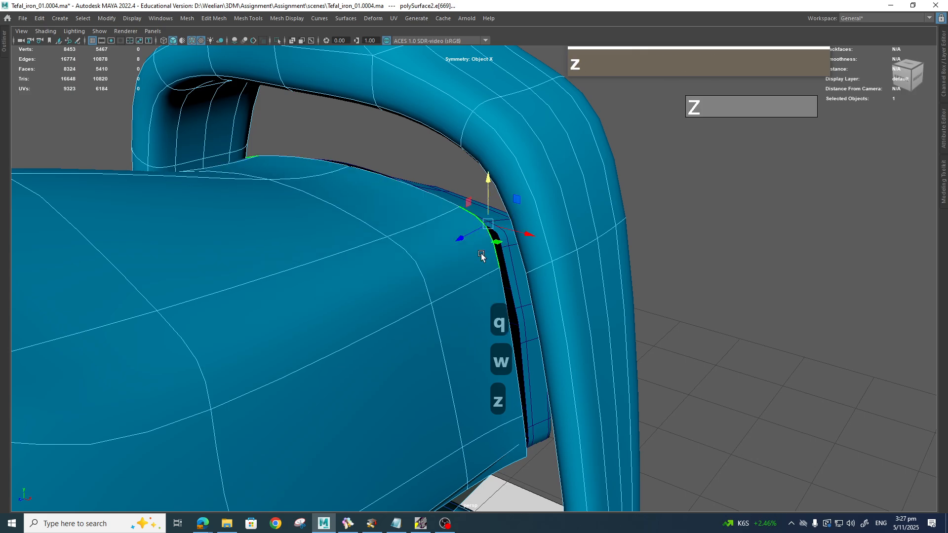
# Step: Add the curved and upper-lip edges, extrude them down, and slide them toward the black rim
pyautogui.keyDown('shift'); pyautogui.click(420, 272); pyautogui.keyUp('shift')
pyautogui.keyDown('shift'); pyautogui.moveTo(464, 198); pyautogui.dragTo(466, 220); pyautogui.keyUp('shift')
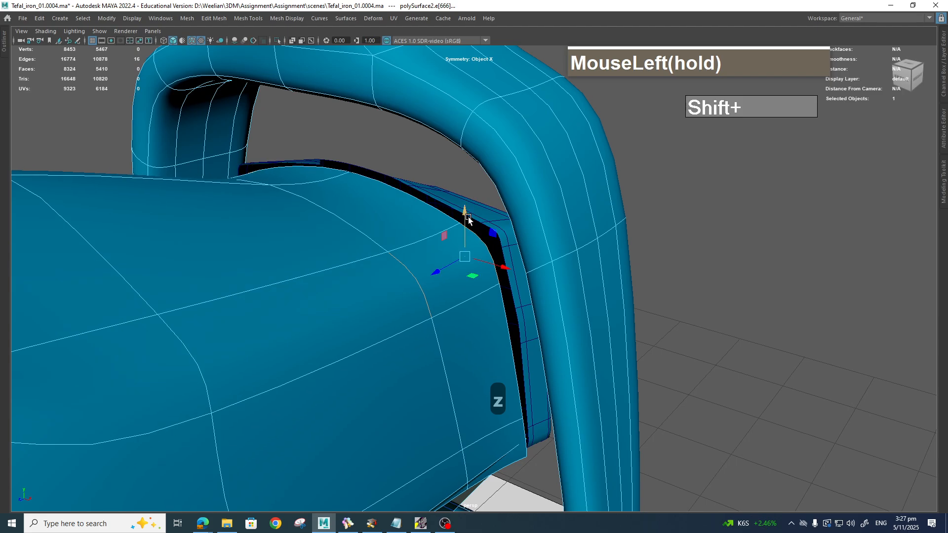
pyautogui.keyDown('shift'); pyautogui.click(378, 182); pyautogui.keyUp('shift')
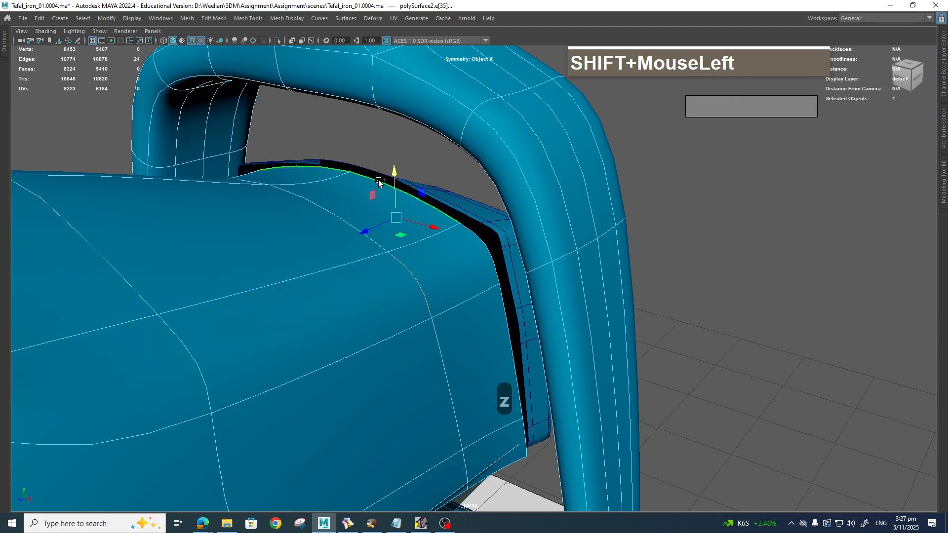
pyautogui.moveTo(395, 171); pyautogui.dragTo(394, 178)
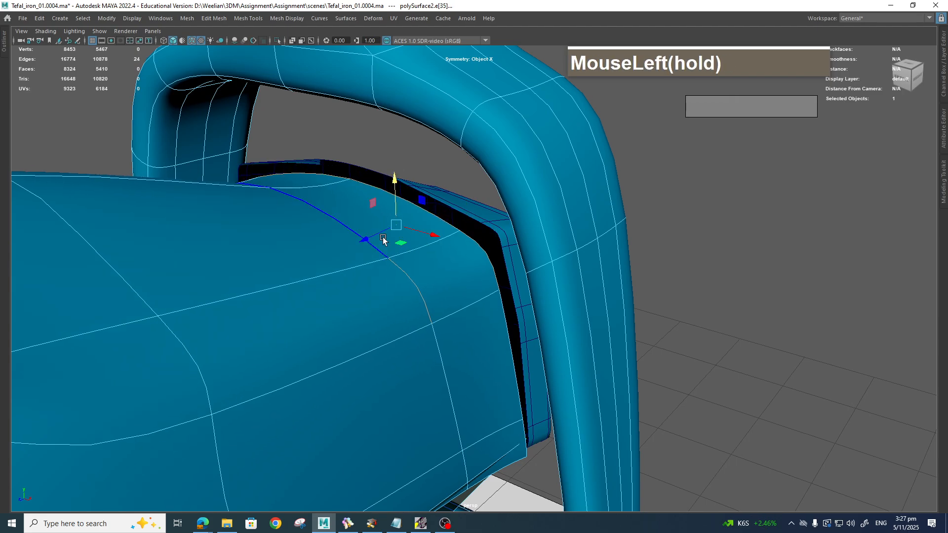
pyautogui.moveTo(377, 237); pyautogui.dragTo(391, 230)
pyautogui.keyDown('alt'); pyautogui.moveTo(455, 277); pyautogui.dragTo(388, 188); pyautogui.keyUp('alt')
# Step: Reselect the lip edge loop, then raise a single lip vertex slightly
pyautogui.doubleClick(388, 188)
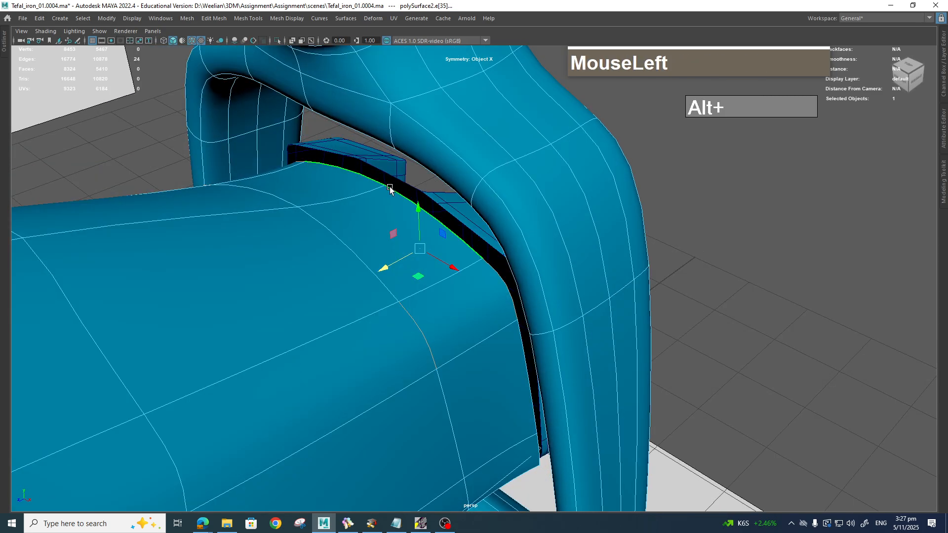
pyautogui.rightClick(390, 190)
pyautogui.moveTo(390, 190); pyautogui.dragTo(352, 190, button='right')
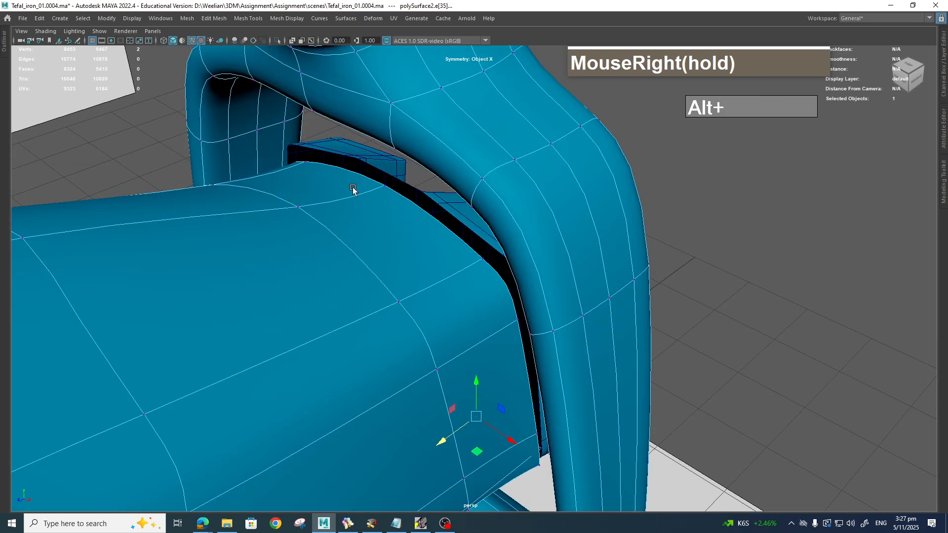
pyautogui.click(385, 184)
pyautogui.moveTo(382, 148); pyautogui.dragTo(380, 132)
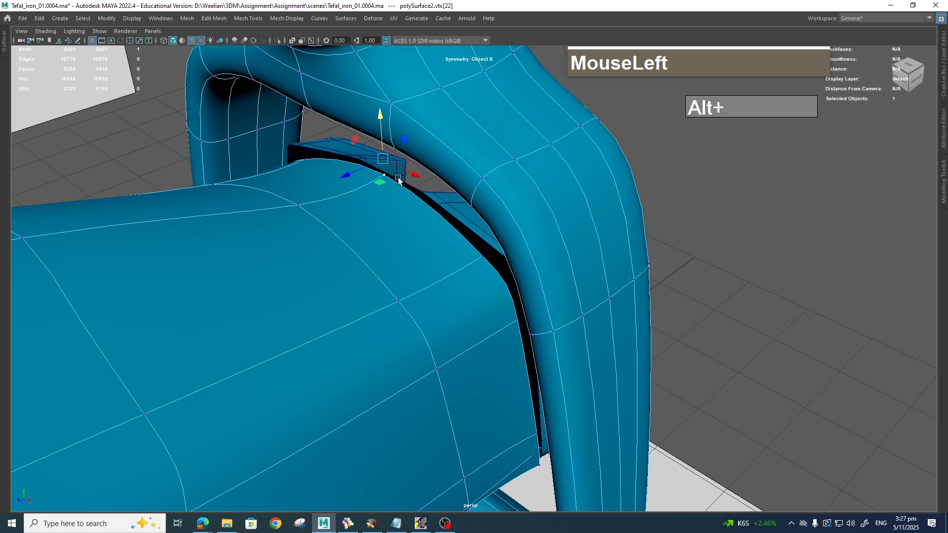
pyautogui.moveTo(477, 270); pyautogui.dragTo(491, 241)
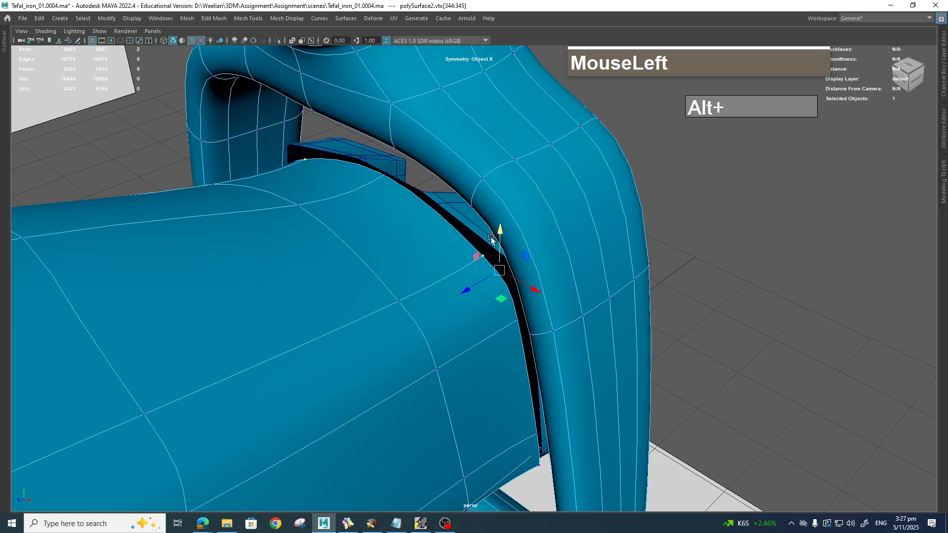
# Step: Pull the vertex pair near the lip upward and orbit to a side view of the handle
pyautogui.moveTo(498, 236); pyautogui.dragTo(449, 250, button='right')
pyautogui.click(506, 288)
pyautogui.keyDown('alt'); pyautogui.moveTo(506, 288); pyautogui.dragTo(509, 246); pyautogui.keyUp('alt')
pyautogui.moveTo(304, 214); pyautogui.dragTo(271, 214, button='right')
pyautogui.click(301, 205)
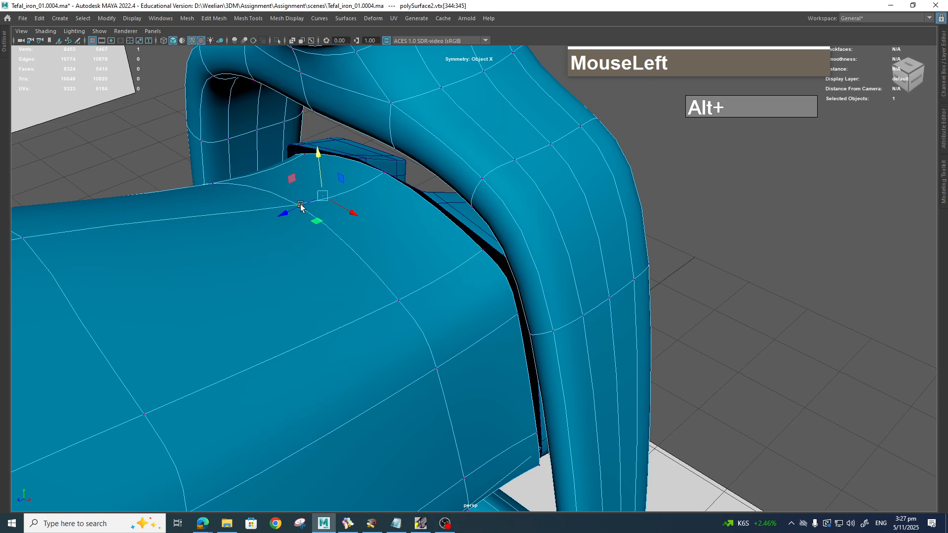
pyautogui.moveTo(312, 159); pyautogui.dragTo(319, 107)
pyautogui.scroll(-3, 431, 307)
pyautogui.keyDown('alt'); pyautogui.moveTo(432, 307); pyautogui.dragTo(538, 344); pyautogui.keyUp('alt')
pyautogui.scroll(2, 487, 360)
pyautogui.scroll(-4, 494, 341)
pyautogui.keyDown('alt'); pyautogui.moveTo(538, 344); pyautogui.dragTo(550, 440, button='middle'); pyautogui.keyUp('alt')
# Step: Check the iron photo on the IronReference.bee board in BeeRef
pyautogui.click(352, 525)
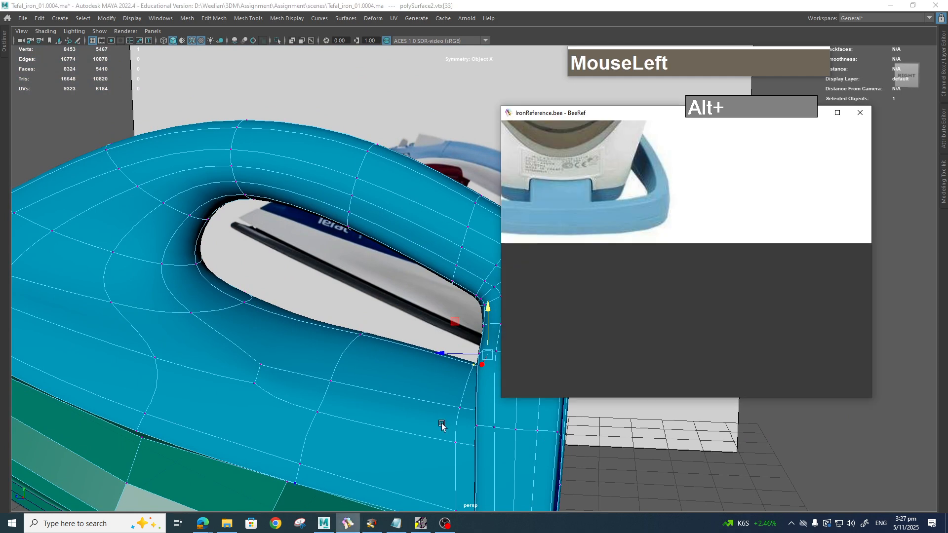
pyautogui.scroll(-13, 644, 224)
pyautogui.moveTo(653, 316); pyautogui.dragTo(626, 231, button='middle')
pyautogui.scroll(4, 627, 269)
pyautogui.scroll(-1, 627, 295)
pyautogui.scroll(3, 627, 296)
pyautogui.moveTo(563, 316); pyautogui.dragTo(748, 281, button='middle')
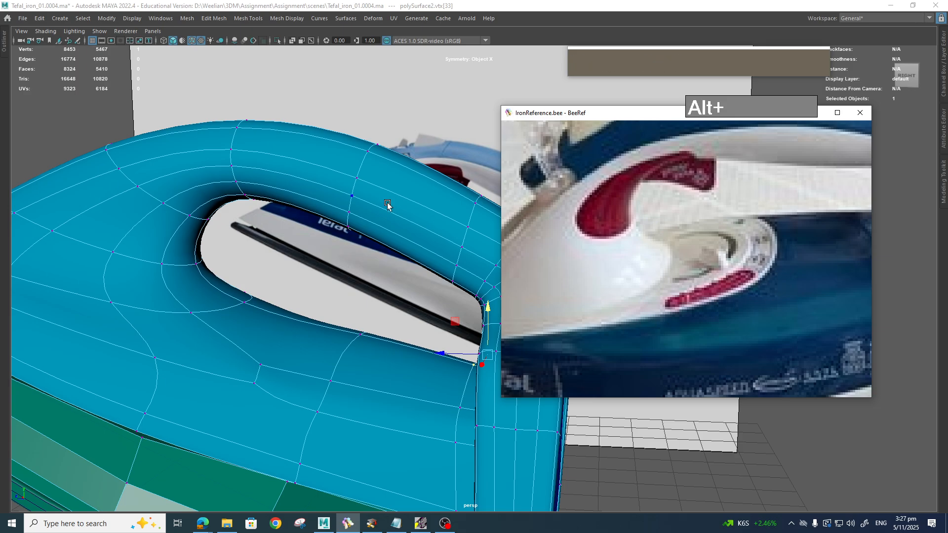
pyautogui.scroll(-3, 647, 215)
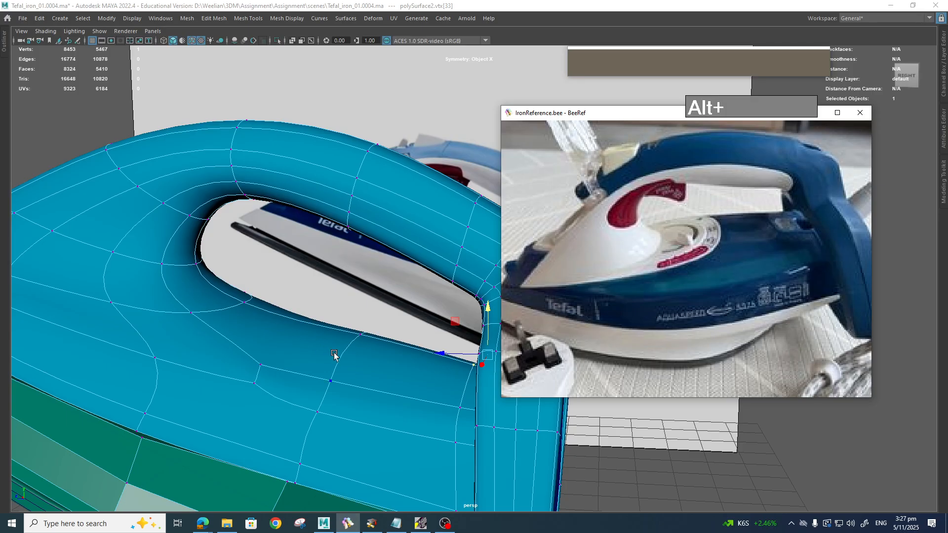
# Step: Back in Maya, orbit around the iron handle
pyautogui.keyDown('alt'); pyautogui.moveTo(335, 355); pyautogui.dragTo(358, 331); pyautogui.keyUp('alt')
pyautogui.scroll(2, 392, 346)
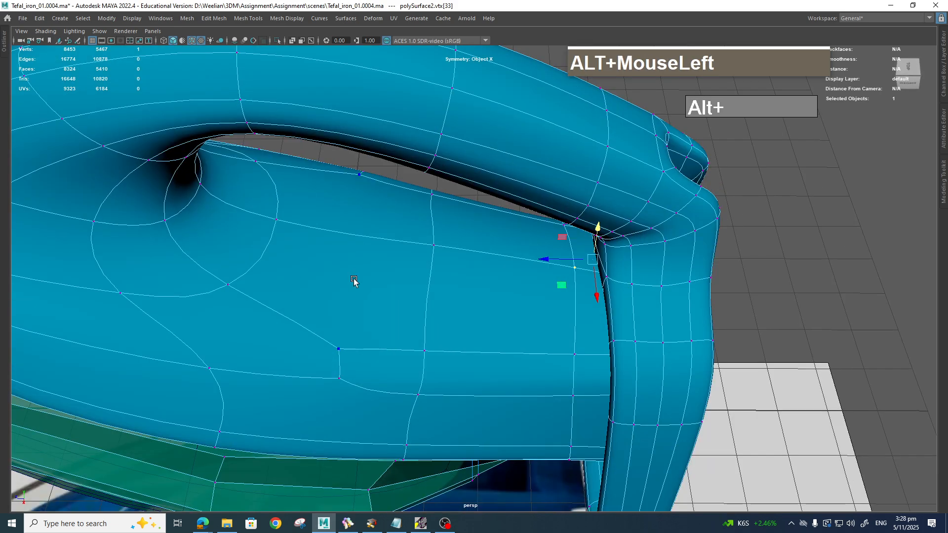
pyautogui.keyDown('alt'); pyautogui.moveTo(338, 375); pyautogui.dragTo(343, 380); pyautogui.keyUp('alt')
# Step: Insert an edge loop along the lower body with Multi-Cut
pyautogui.keyDown('shift'); pyautogui.rightClick(344, 392); pyautogui.keyUp('shift')
pyautogui.keyDown('shift'); pyautogui.moveTo(288, 379); pyautogui.dragTo(290, 389, button='right'); pyautogui.keyUp('shift')
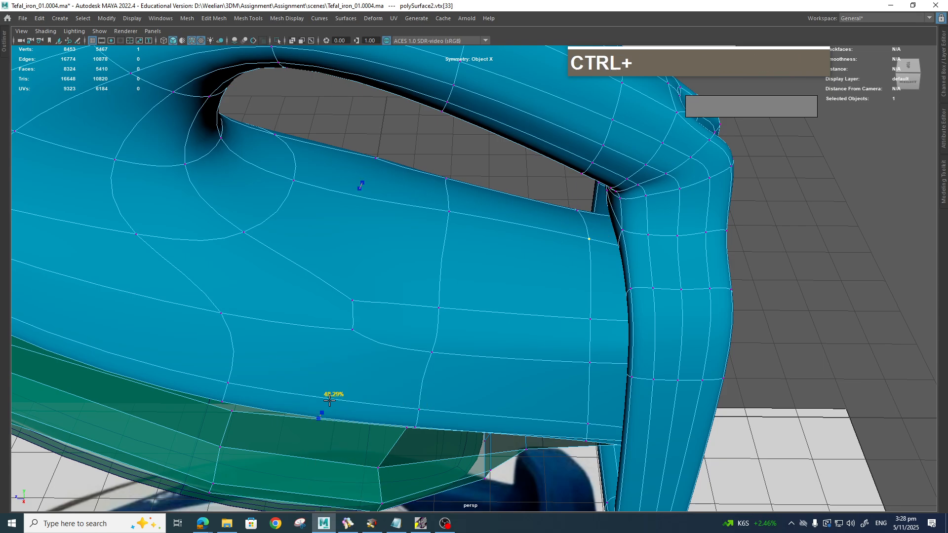
pyautogui.keyDown('ctrl'); pyautogui.click(338, 400); pyautogui.keyUp('ctrl')
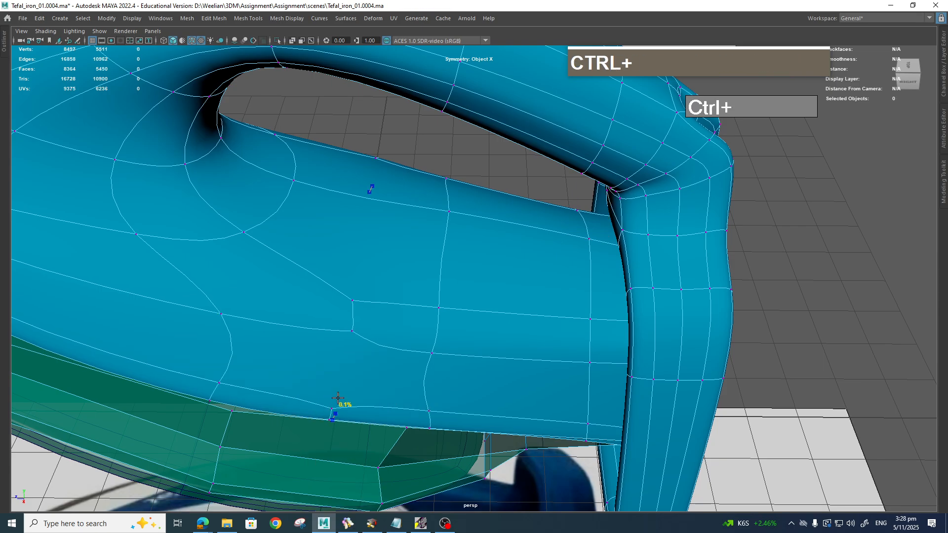
pyautogui.press('q')
# Step: Connect a handle-side vertex to a lower-body vertex with a new edge
pyautogui.click(351, 343)
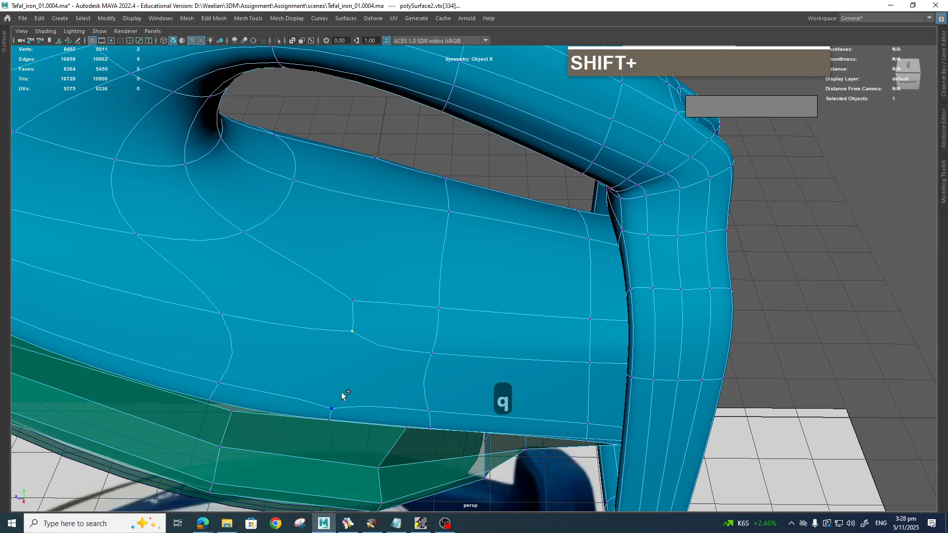
pyautogui.keyDown('shift'); pyautogui.click(341, 404); pyautogui.keyUp('shift')
pyautogui.keyDown('shift'); pyautogui.moveTo(355, 331); pyautogui.dragTo(351, 388, button='right'); pyautogui.keyUp('shift')
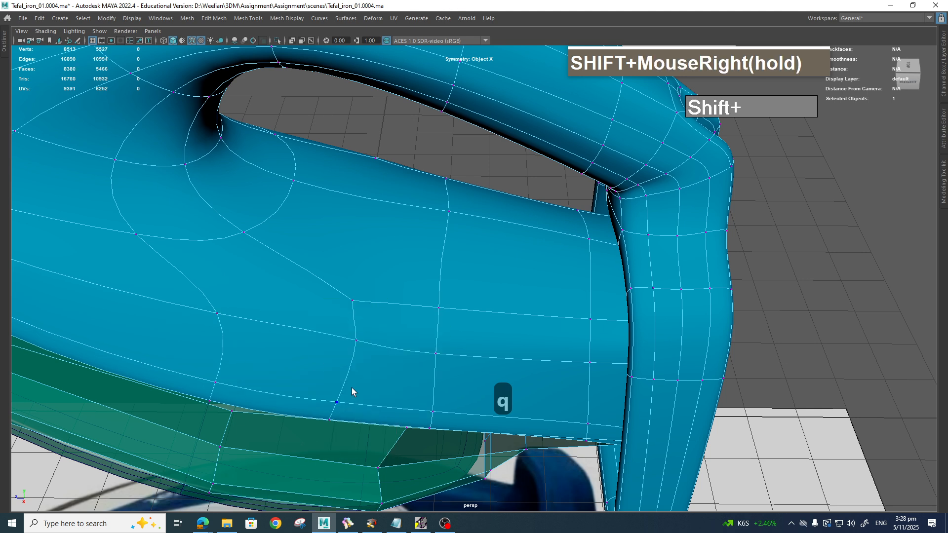
pyautogui.keyDown('alt'); pyautogui.moveTo(385, 321); pyautogui.dragTo(382, 321); pyautogui.keyUp('alt')
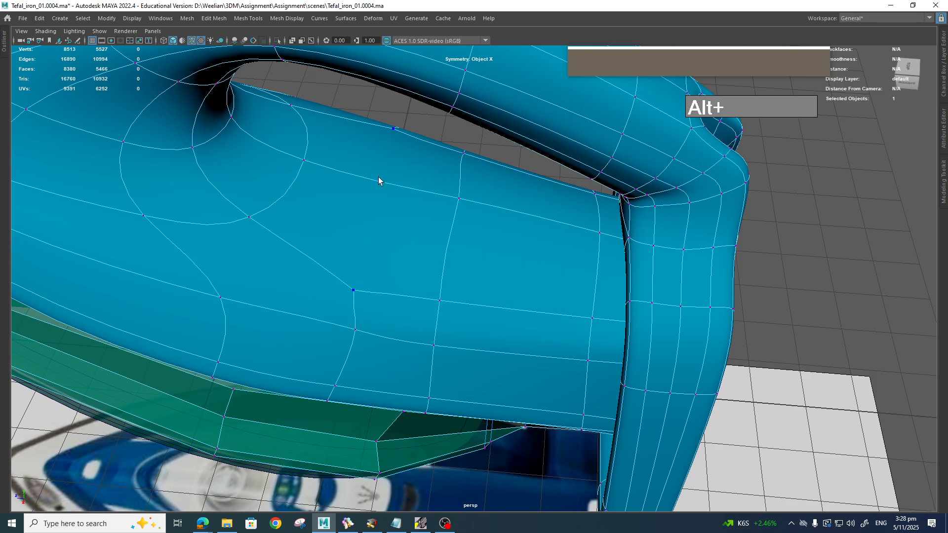
pyautogui.keyDown('shift'); pyautogui.moveTo(380, 185); pyautogui.dragTo(357, 253, button='right'); pyautogui.keyUp('shift')
# Step: Cut a new edge from the lower vertex to the upper edge, then select vertices in the unsmoothed view
pyautogui.press('2')
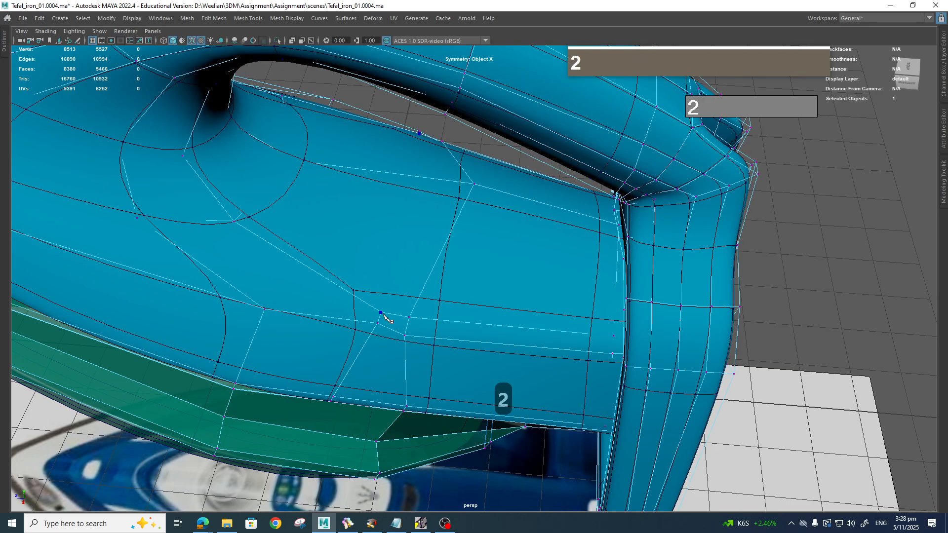
pyautogui.click(381, 314)
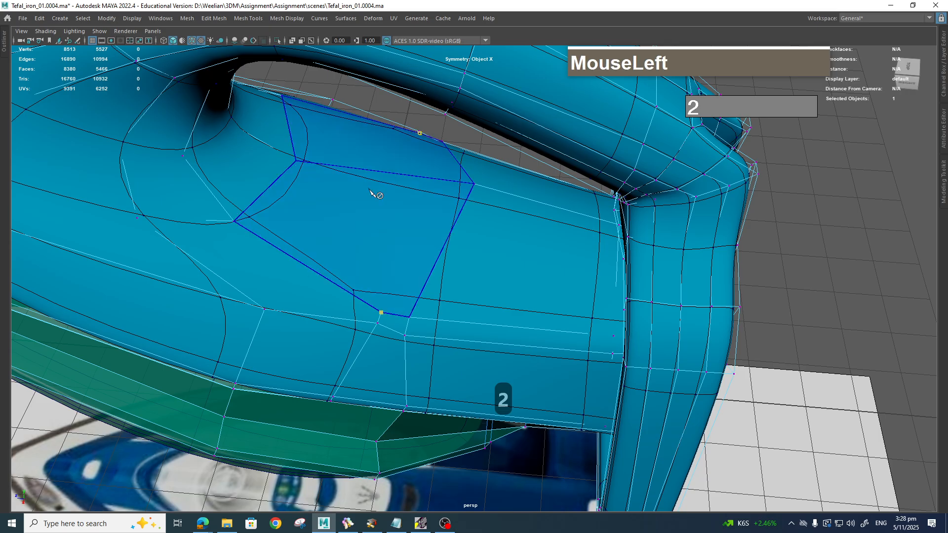
pyautogui.moveTo(375, 173); pyautogui.dragTo(376, 173)
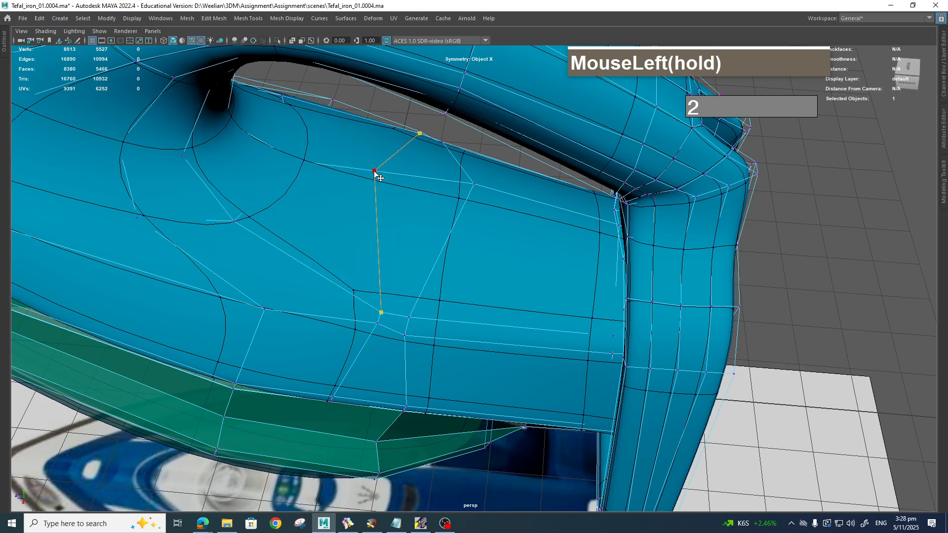
pyautogui.press('Return')
pyautogui.keyDown('alt'); pyautogui.moveTo(409, 394); pyautogui.dragTo(424, 351); pyautogui.keyUp('alt')
pyautogui.press('1')
pyautogui.moveTo(407, 340); pyautogui.dragTo(405, 339, button='right')
pyautogui.press('q')
pyautogui.click(413, 345)
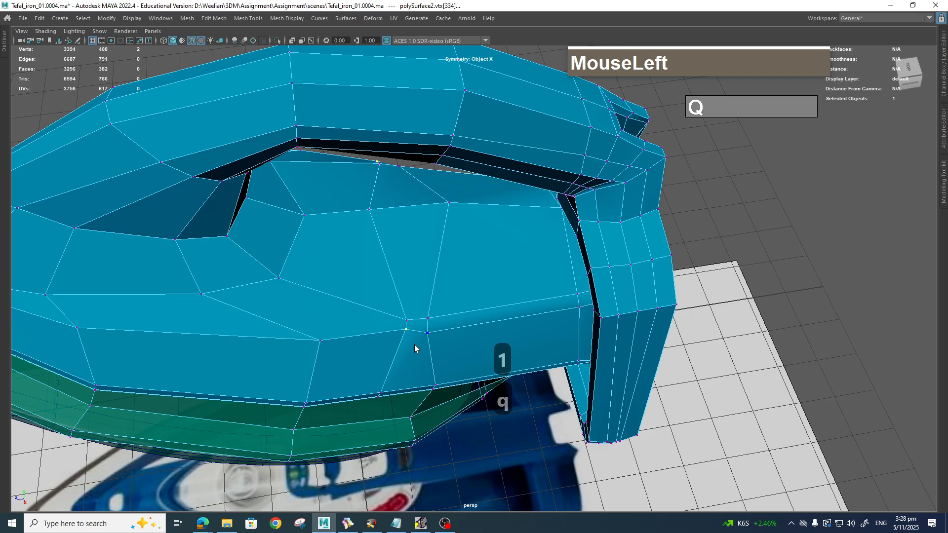
# Step: Slide the selected vertex down along its edge and a side-panel vertex to the left
pyautogui.press('w')
pyautogui.keyDown('ctrl'); pyautogui.keyDown('shift'); pyautogui.moveTo(407, 335); pyautogui.dragTo(369, 295); pyautogui.keyUp('shift'); pyautogui.keyUp('ctrl')
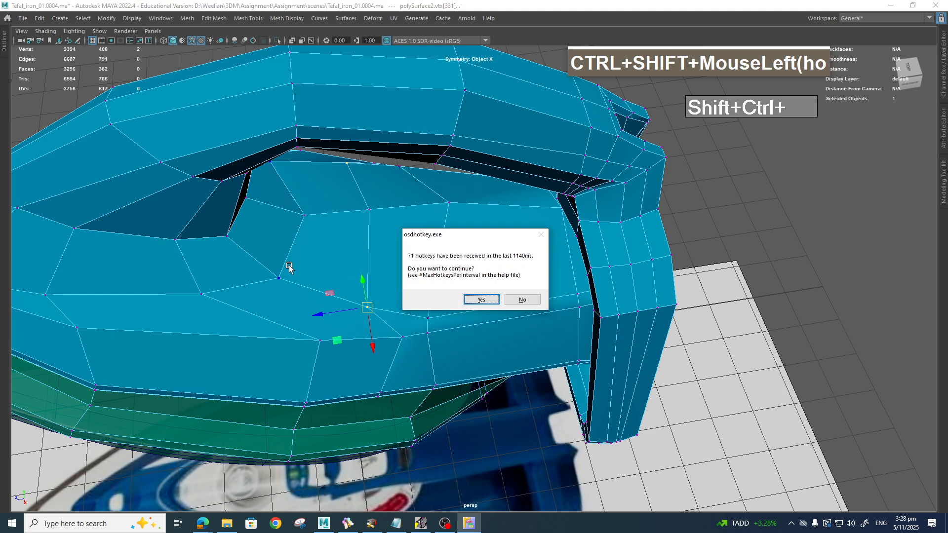
pyautogui.click(540, 300)
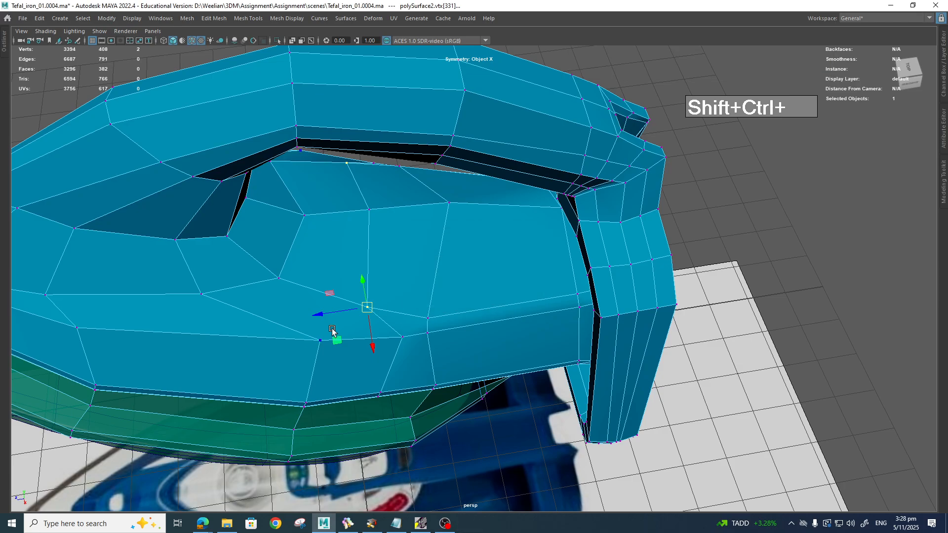
pyautogui.keyDown('alt'); pyautogui.moveTo(378, 345); pyautogui.dragTo(488, 438); pyautogui.keyUp('alt')
pyautogui.click(486, 331)
pyautogui.keyDown('alt'); pyautogui.moveTo(395, 439); pyautogui.dragTo(483, 440); pyautogui.keyUp('alt')
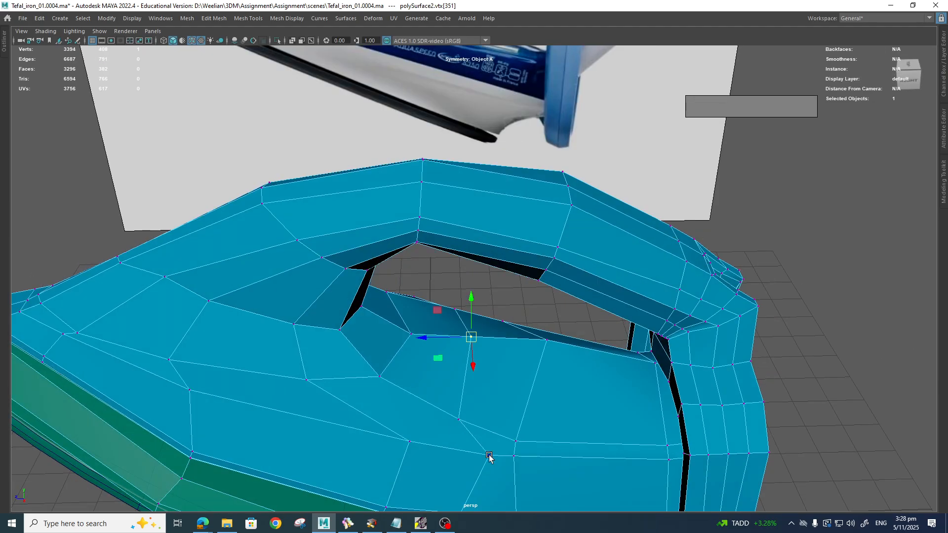
pyautogui.click(491, 454)
pyautogui.keyDown('ctrl'); pyautogui.keyDown('shift'); pyautogui.moveTo(491, 459); pyautogui.dragTo(462, 451, button='middle'); pyautogui.keyUp('shift'); pyautogui.keyUp('ctrl')
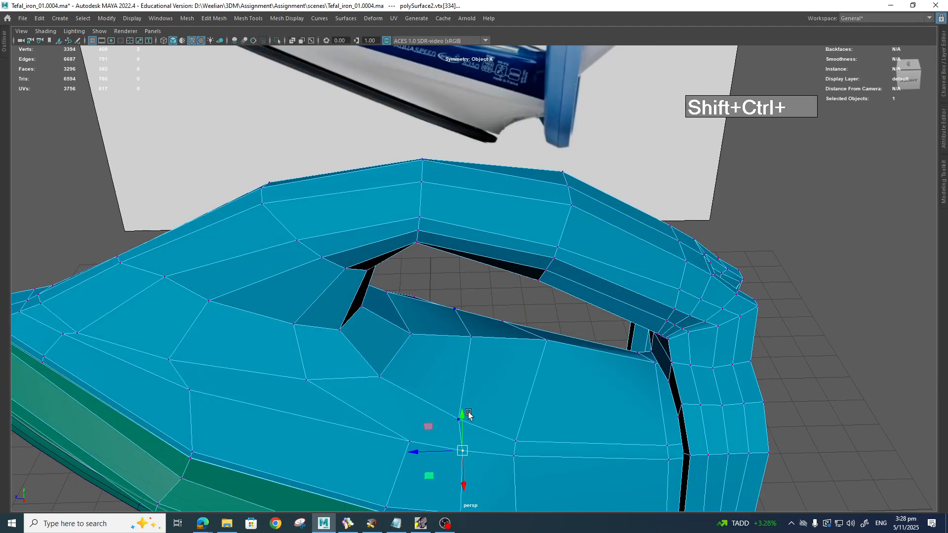
pyautogui.keyDown('alt'); pyautogui.moveTo(469, 415); pyautogui.dragTo(457, 413); pyautogui.keyUp('alt')
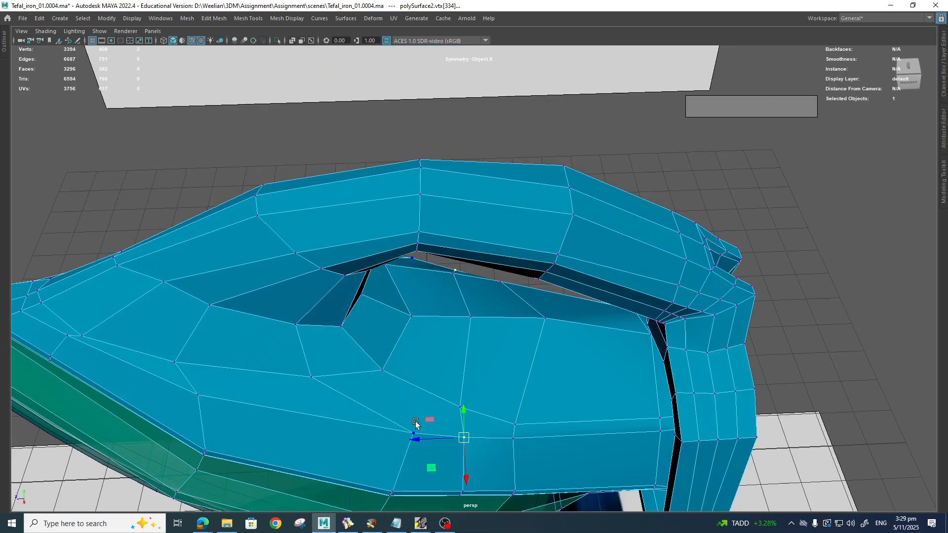
# Step: Add an edge loop across the handle's inner face and connect its new vertex to the lower one
pyautogui.keyDown('shift'); pyautogui.moveTo(421, 398); pyautogui.dragTo(365, 391, button='right'); pyautogui.keyUp('shift')
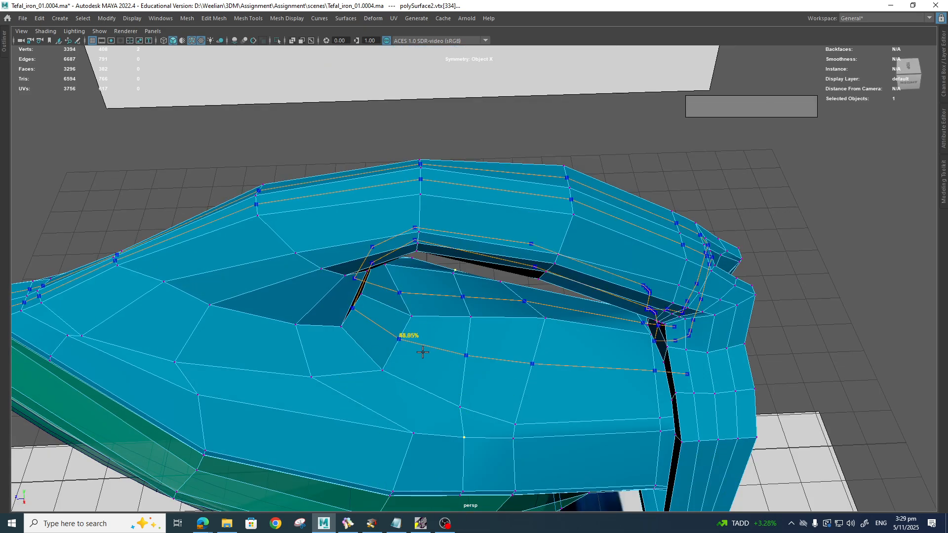
pyautogui.keyDown('ctrl'); pyautogui.click(437, 324); pyautogui.keyUp('ctrl')
pyautogui.press('q')
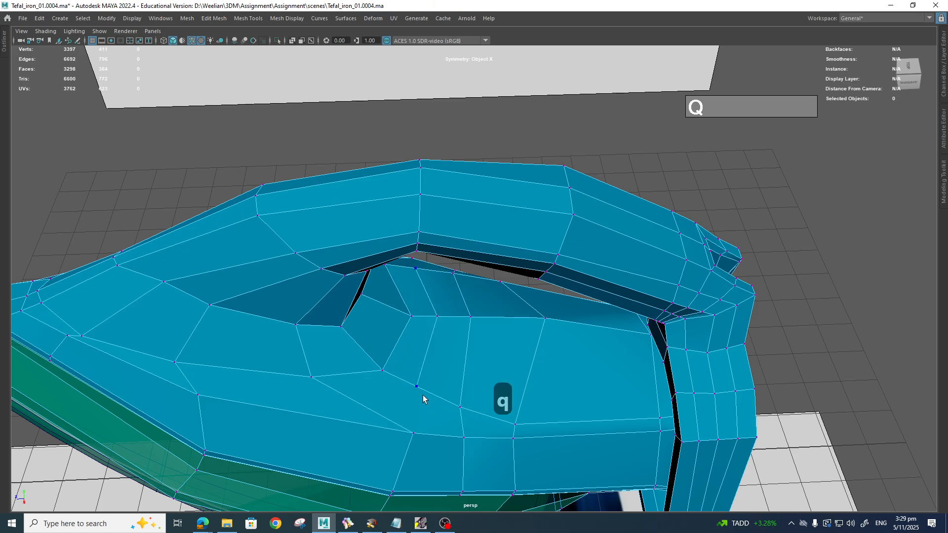
pyautogui.moveTo(423, 402); pyautogui.dragTo(408, 256, button='right')
pyautogui.click(410, 404)
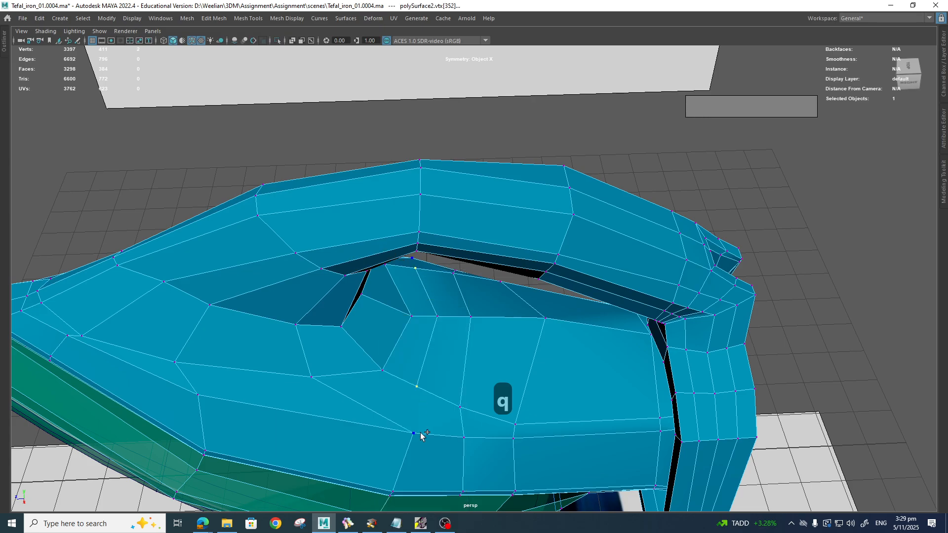
pyautogui.keyDown('shift'); pyautogui.click(421, 436); pyautogui.keyUp('shift')
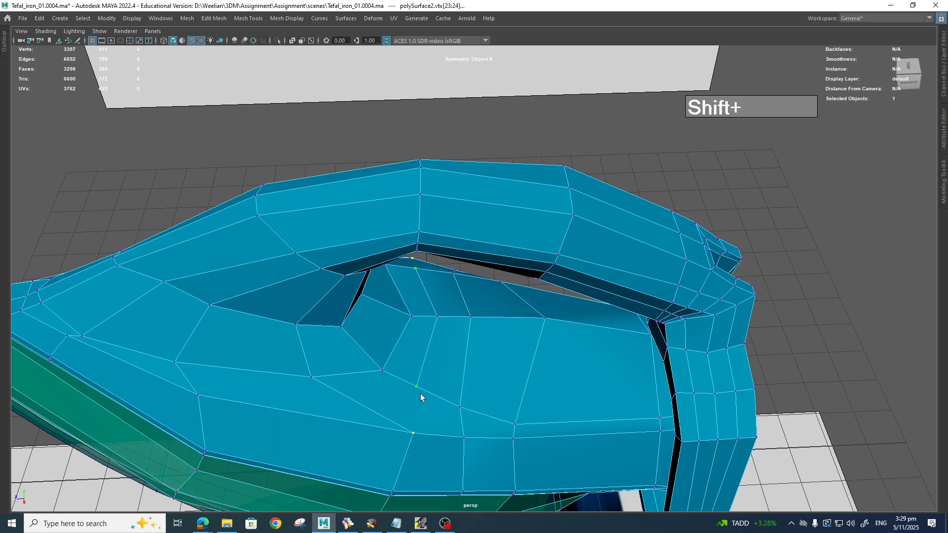
pyautogui.keyDown('shift'); pyautogui.moveTo(417, 393); pyautogui.dragTo(413, 451, button='right'); pyautogui.keyUp('shift')
# Step: Raise the selected vertex upward and switch to the four-view layout
pyautogui.keyDown('alt'); pyautogui.moveTo(519, 398); pyautogui.dragTo(551, 377); pyautogui.keyUp('alt')
pyautogui.press('w')
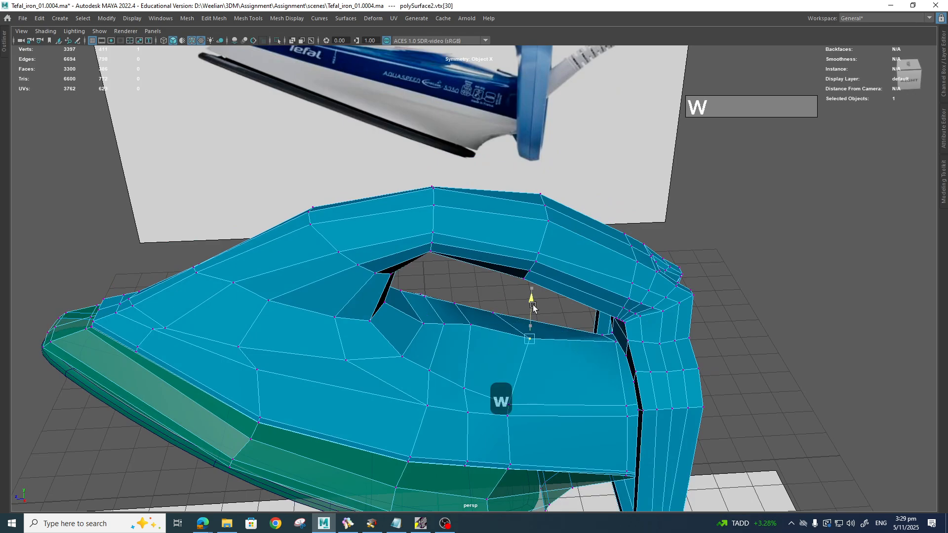
pyautogui.moveTo(533, 305); pyautogui.dragTo(533, 297)
pyautogui.keyDown('alt'); pyautogui.moveTo(537, 376); pyautogui.dragTo(524, 447); pyautogui.keyUp('alt')
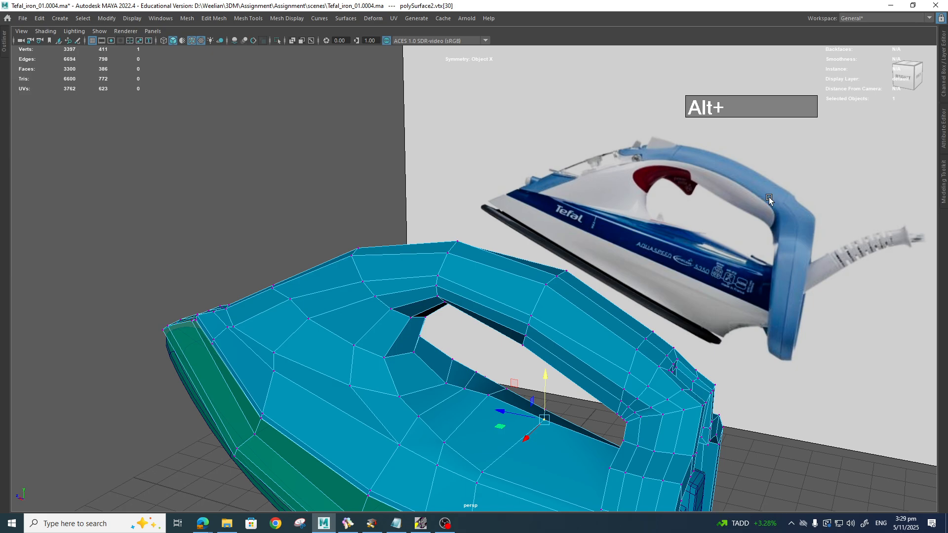
pyautogui.press('space')
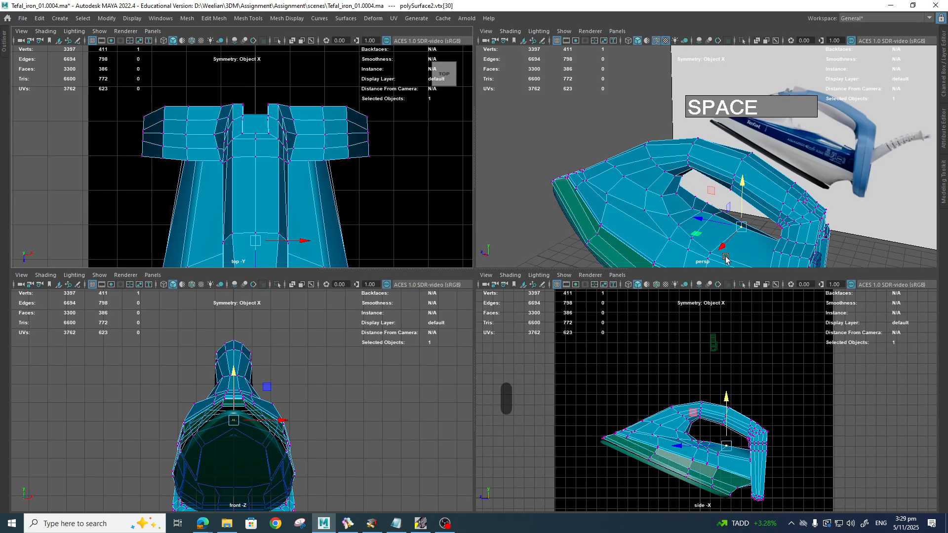
# Step: Switch to a single side view framed on the handle and enable smooth mesh preview (3)
pyautogui.press('space')
pyautogui.press('space')
pyautogui.moveTo(653, 301); pyautogui.dragTo(697, 299)
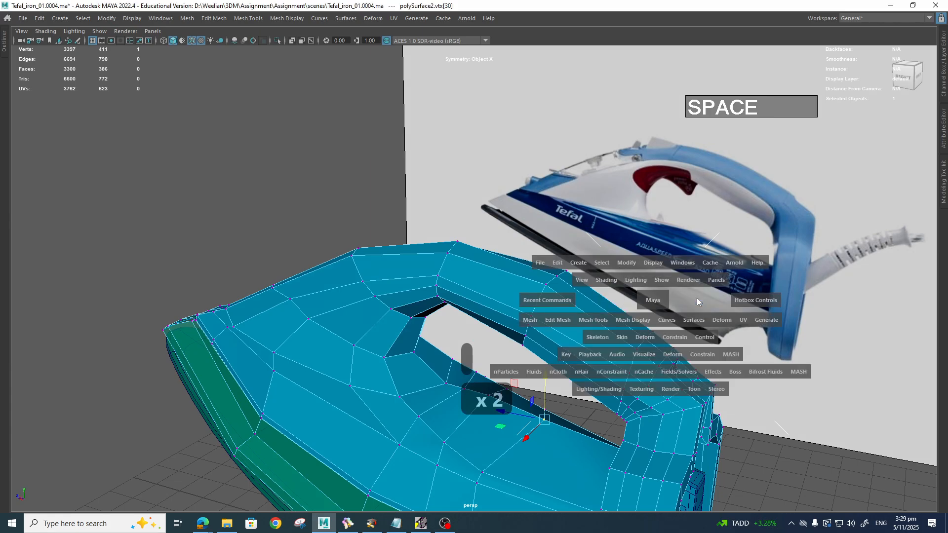
pyautogui.scroll(5, 481, 377)
pyautogui.keyDown('alt'); pyautogui.moveTo(562, 423); pyautogui.dragTo(521, 288, button='middle'); pyautogui.keyUp('alt')
pyautogui.press('3')
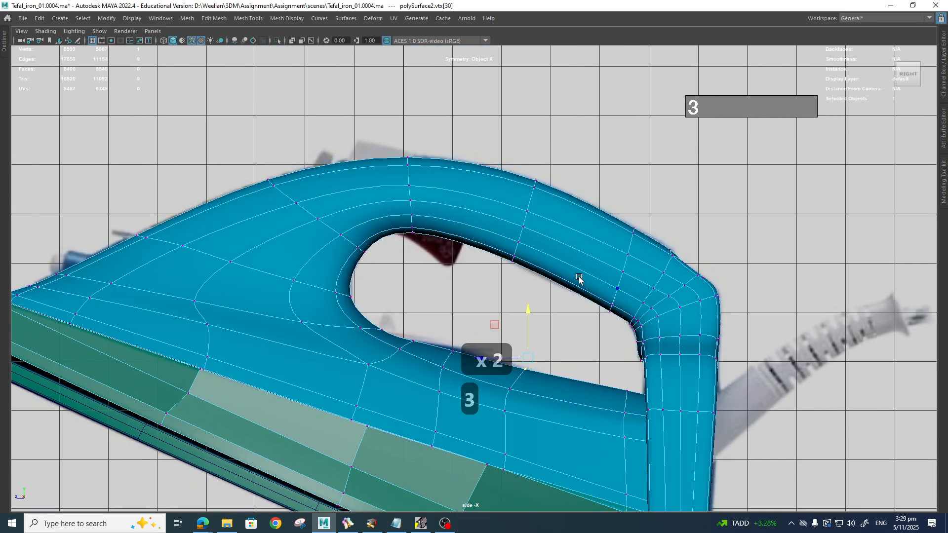
pyautogui.scroll(3, 553, 239)
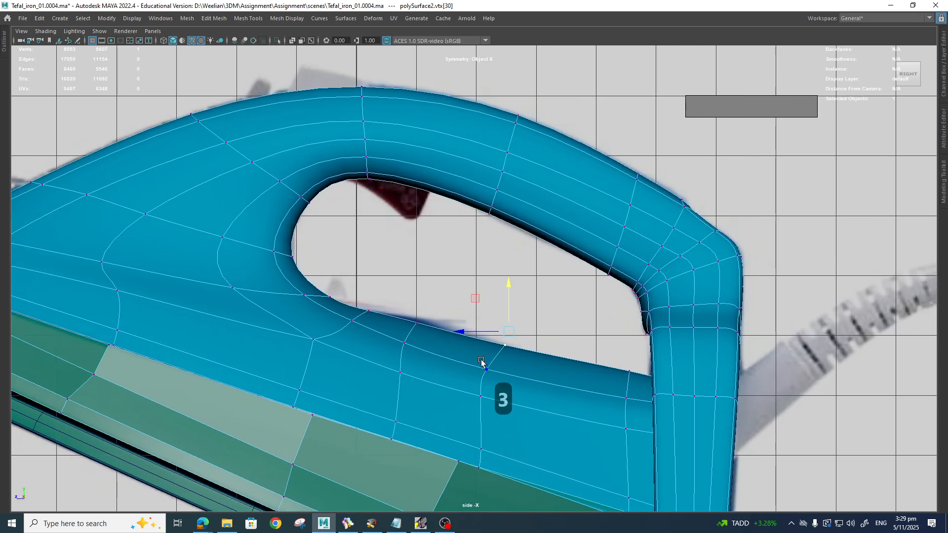
# Step: Return to object mode and raise the lambert2 Transparency slider to about 0.6
pyautogui.rightClick(534, 206)
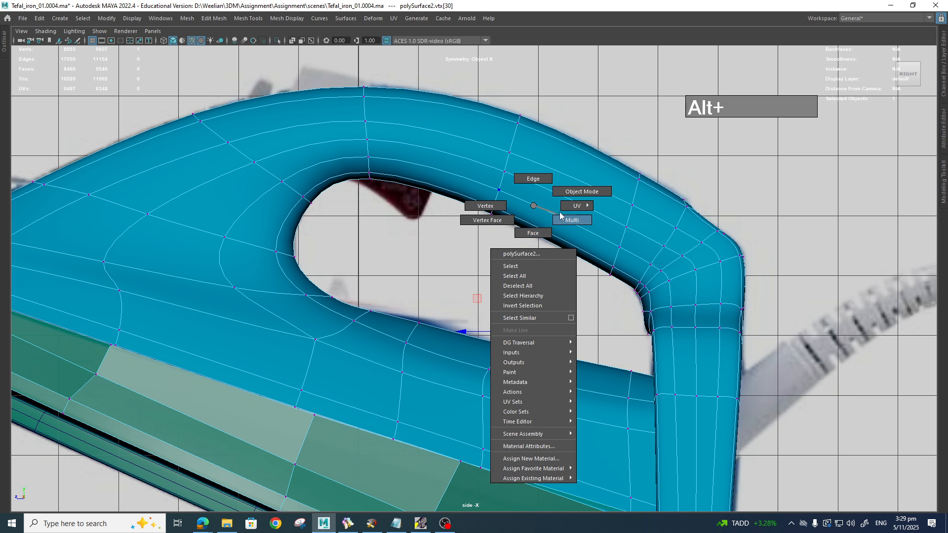
pyautogui.moveTo(537, 291); pyautogui.dragTo(579, 432, button='right')
pyautogui.click(537, 202)
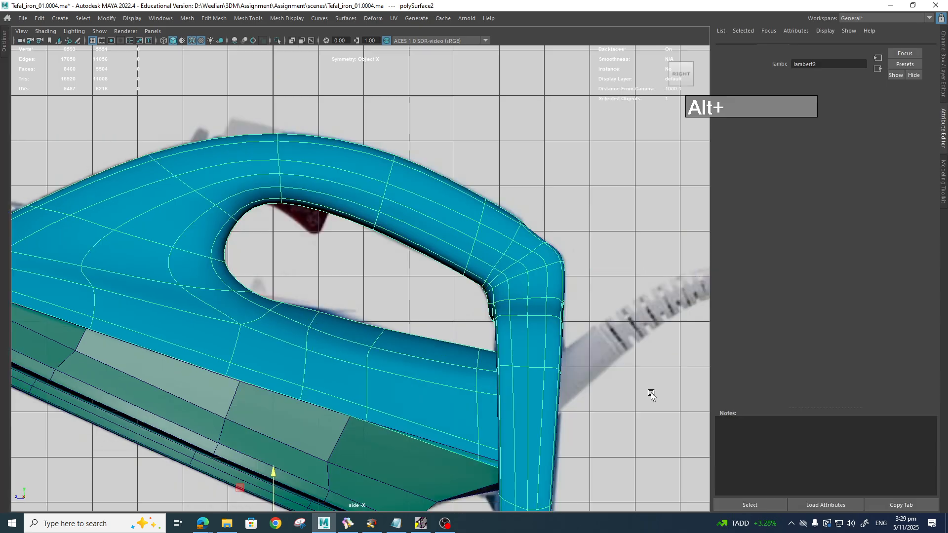
pyautogui.moveTo(462, 211); pyautogui.dragTo(464, 447, button='right')
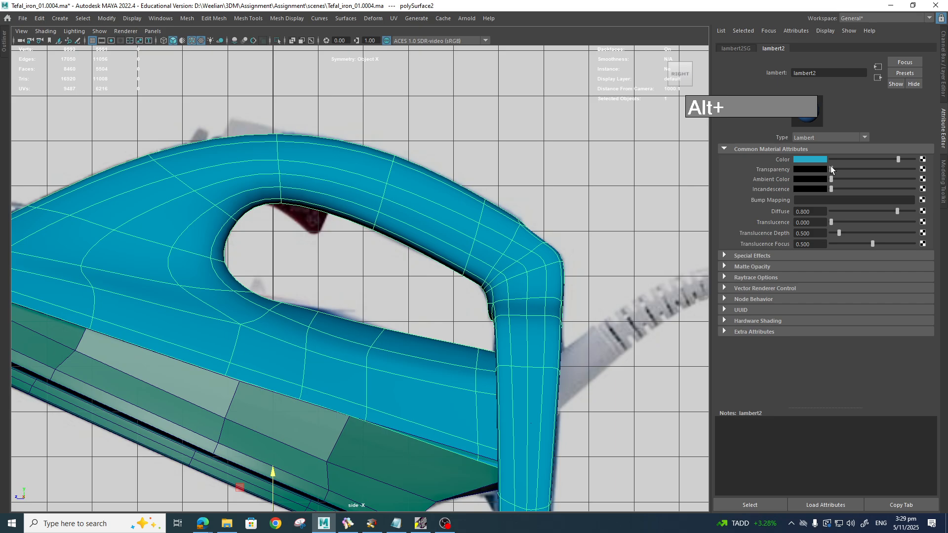
pyautogui.moveTo(831, 169); pyautogui.dragTo(878, 173)
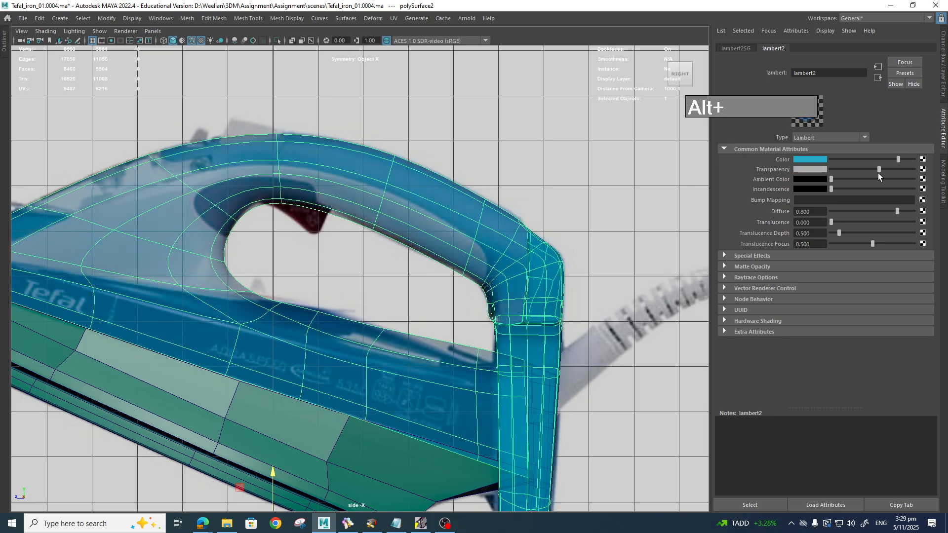
# Step: Zoom in on the handle's rear post and deselect the iron body
pyautogui.keyDown('alt'); pyautogui.moveTo(553, 312); pyautogui.dragTo(605, 414, button='right'); pyautogui.keyUp('alt')
pyautogui.keyDown('alt'); pyautogui.moveTo(605, 414); pyautogui.dragTo(554, 254, button='middle'); pyautogui.keyUp('alt')
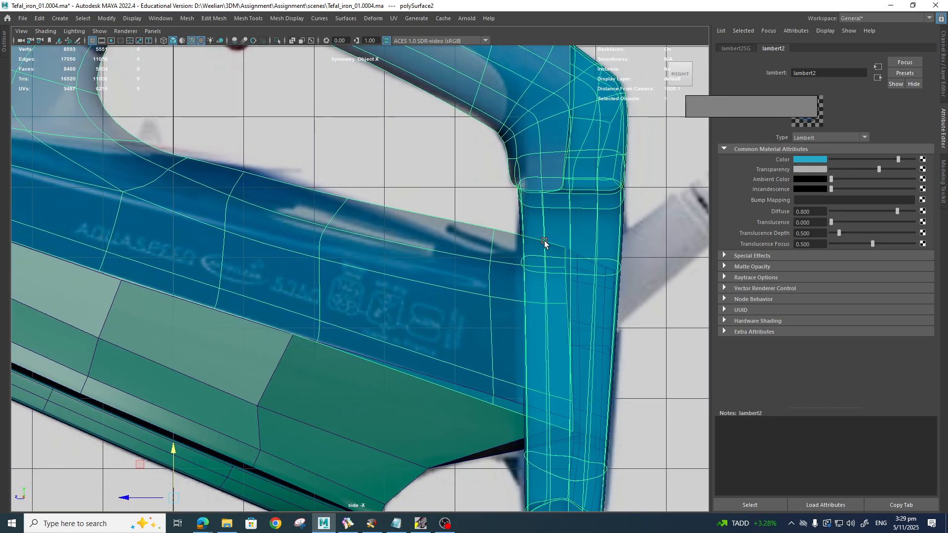
pyautogui.keyDown('alt'); pyautogui.moveTo(557, 260); pyautogui.dragTo(571, 282, button='right'); pyautogui.keyUp('alt')
pyautogui.keyDown('alt'); pyautogui.moveTo(571, 285); pyautogui.dragTo(424, 294, button='middle'); pyautogui.keyUp('alt')
pyautogui.keyDown('alt'); pyautogui.moveTo(423, 295); pyautogui.dragTo(545, 314, button='right'); pyautogui.keyUp('alt')
pyautogui.keyDown('alt'); pyautogui.moveTo(545, 313); pyautogui.dragTo(536, 299, button='middle'); pyautogui.keyUp('alt')
pyautogui.moveTo(506, 251); pyautogui.dragTo(551, 247, button='right')
pyautogui.click(588, 306)
# Step: Frame the bottom of the handle post in side view and reselect the iron body mesh
pyautogui.click(532, 274)
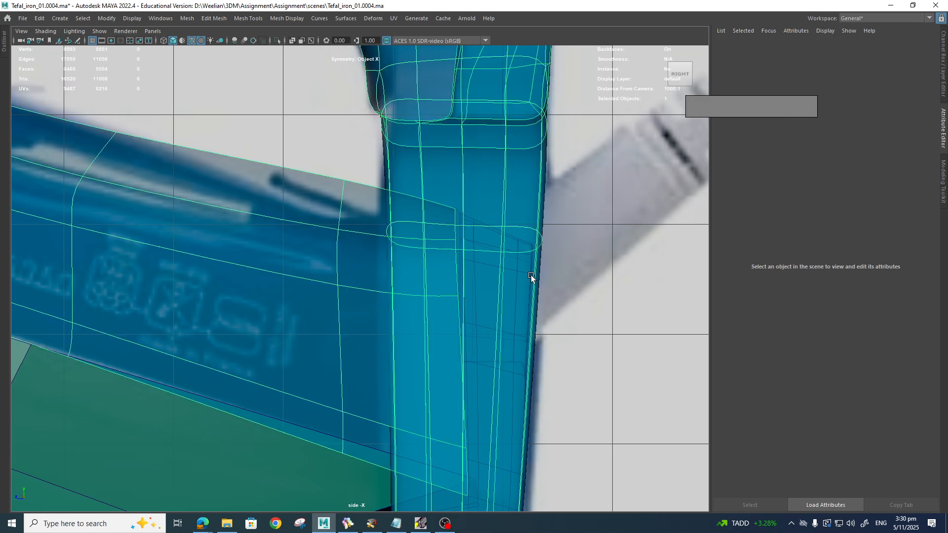
pyautogui.keyDown('alt'); pyautogui.moveTo(610, 429); pyautogui.dragTo(562, 385, button='right'); pyautogui.keyUp('alt')
pyautogui.keyDown('alt'); pyautogui.moveTo(558, 385); pyautogui.dragTo(532, 236, button='middle'); pyautogui.keyUp('alt')
pyautogui.keyDown('alt'); pyautogui.moveTo(388, 240); pyautogui.dragTo(432, 271, button='right'); pyautogui.keyUp('alt')
pyautogui.keyDown('alt'); pyautogui.moveTo(432, 271); pyautogui.dragTo(432, 362, button='middle'); pyautogui.keyUp('alt')
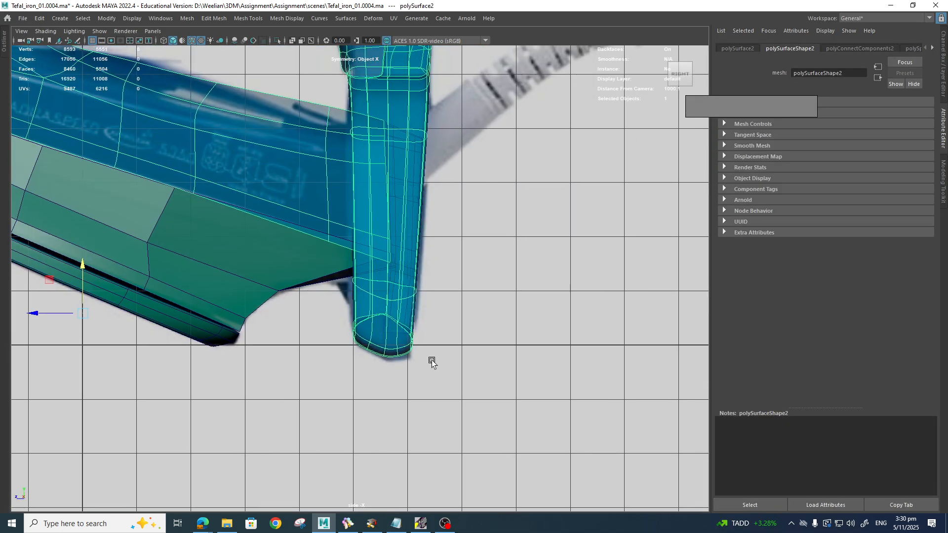
pyautogui.keyDown('alt'); pyautogui.moveTo(432, 306); pyautogui.dragTo(440, 365, button='middle'); pyautogui.keyUp('alt')
pyautogui.keyDown('alt'); pyautogui.moveTo(439, 366); pyautogui.dragTo(447, 277, button='right'); pyautogui.keyUp('alt')
pyautogui.click(448, 271)
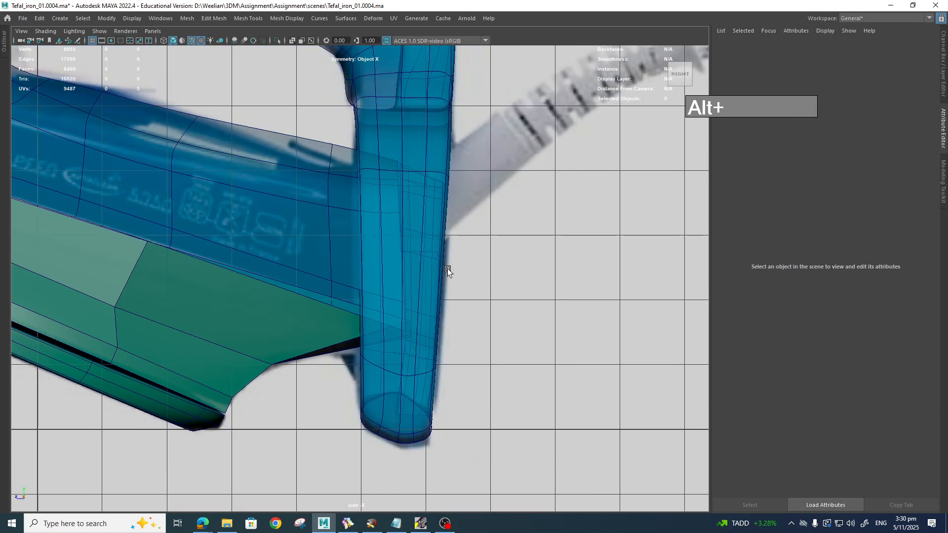
pyautogui.click(444, 267)
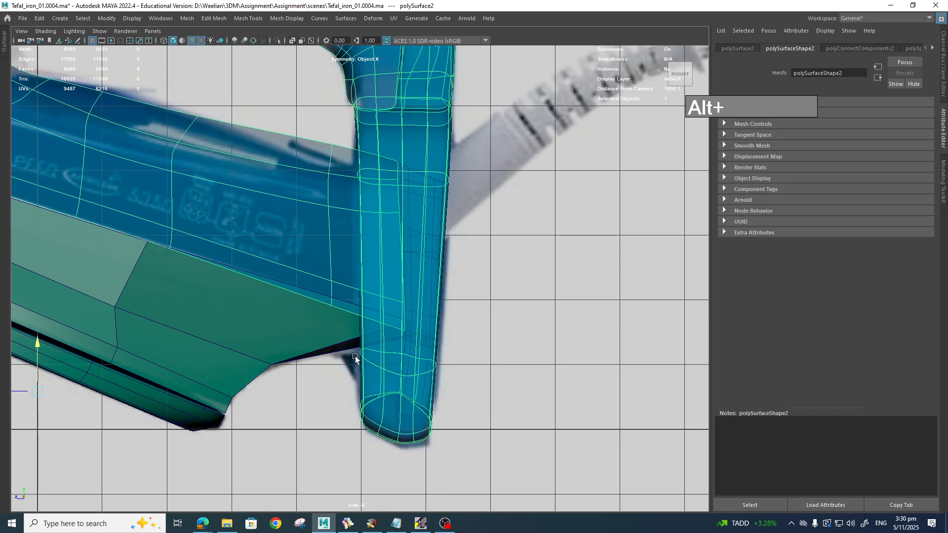
# Step: Add CableSection to the selection in perspective, then return to the side view
pyautogui.press('space')
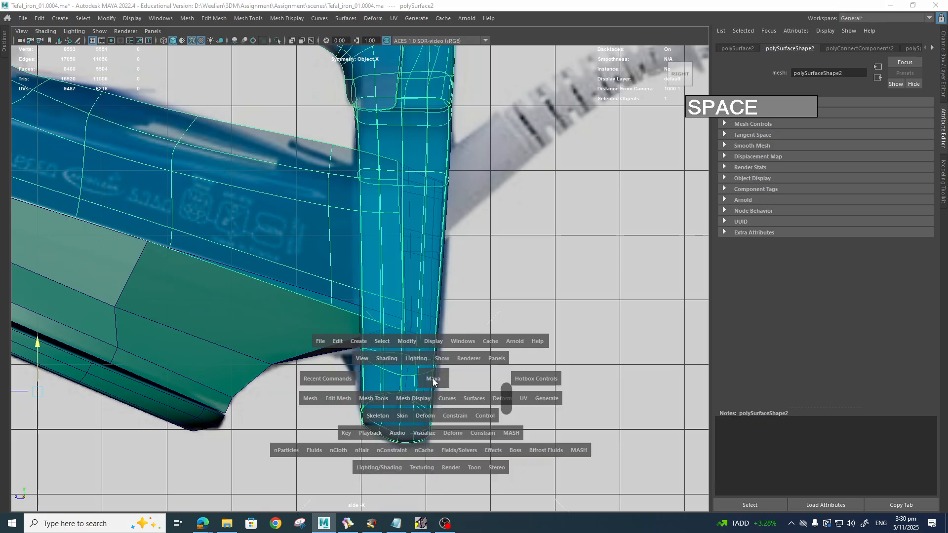
pyautogui.moveTo(433, 378); pyautogui.dragTo(483, 390)
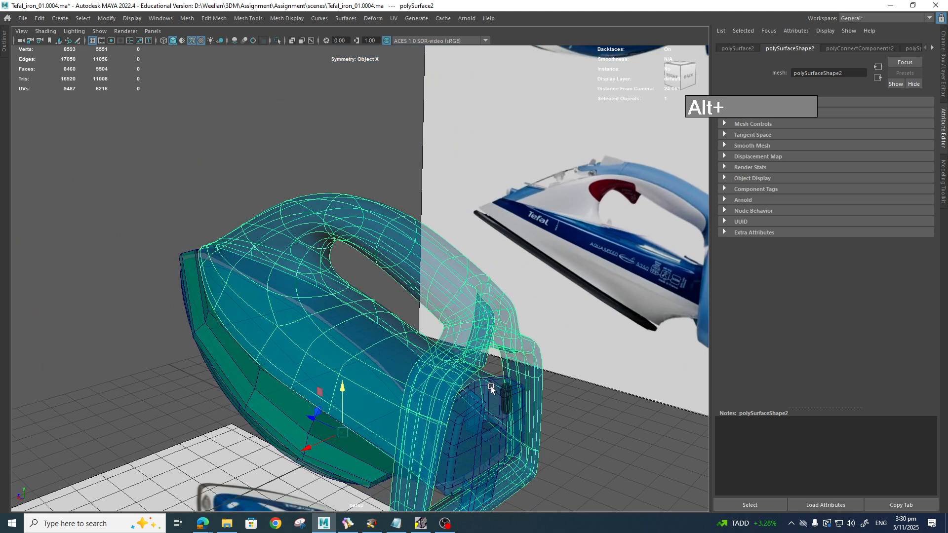
pyautogui.keyDown('shift'); pyautogui.click(491, 389); pyautogui.keyUp('shift')
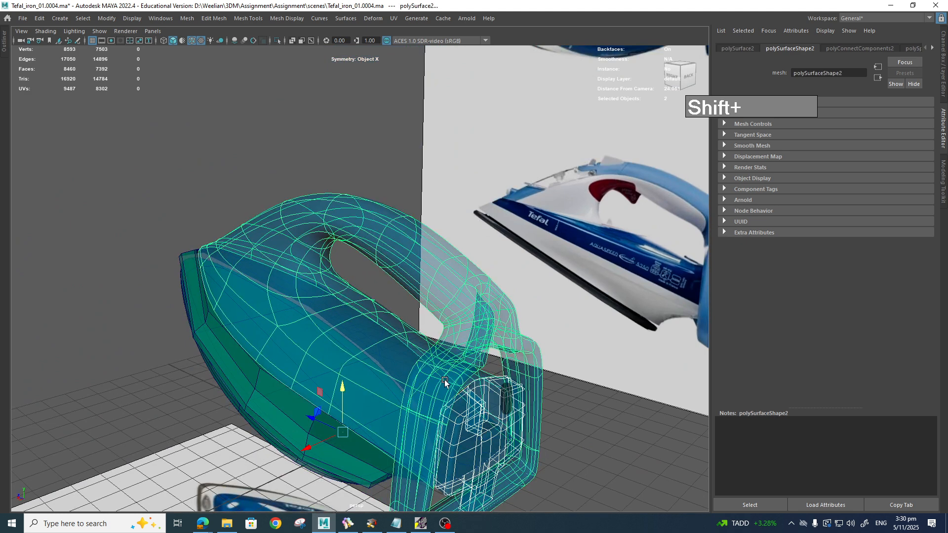
pyautogui.press('space')
pyautogui.moveTo(445, 382); pyautogui.dragTo(505, 381)
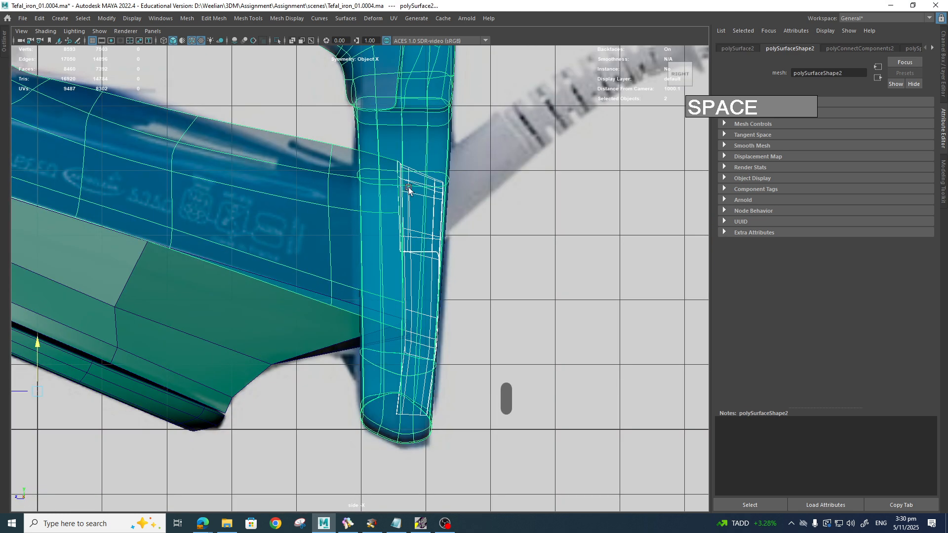
# Step: Switch the selected meshes to vertex selection mode and go to the right side view
pyautogui.moveTo(408, 187); pyautogui.dragTo(368, 188, button='right')
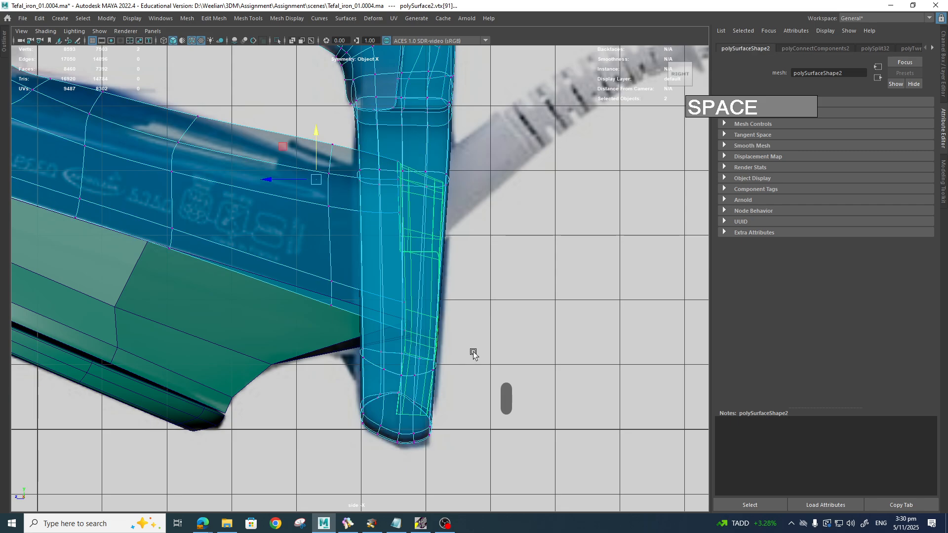
pyautogui.press('space')
pyautogui.moveTo(473, 352); pyautogui.dragTo(473, 327)
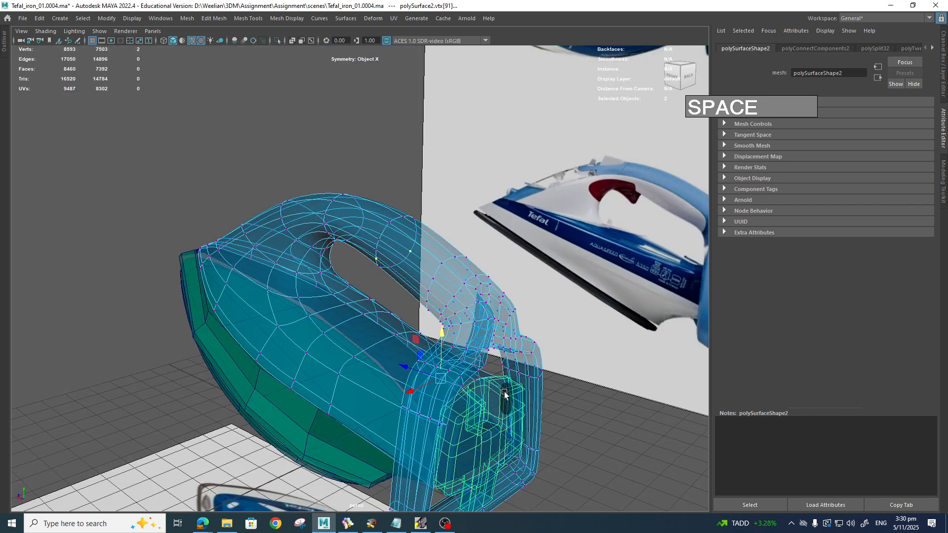
pyautogui.moveTo(505, 251); pyautogui.dragTo(459, 257, button='right')
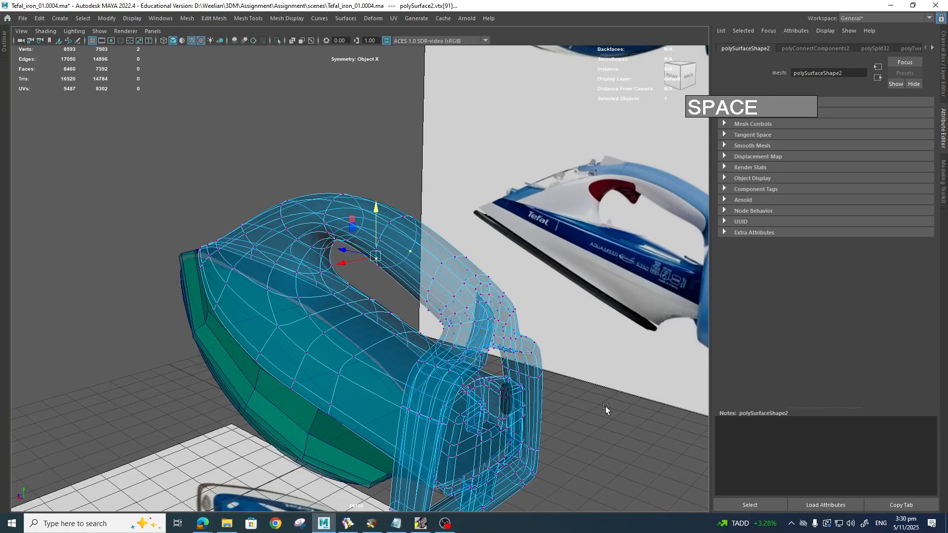
pyautogui.press('space')
pyautogui.moveTo(595, 415); pyautogui.dragTo(637, 420)
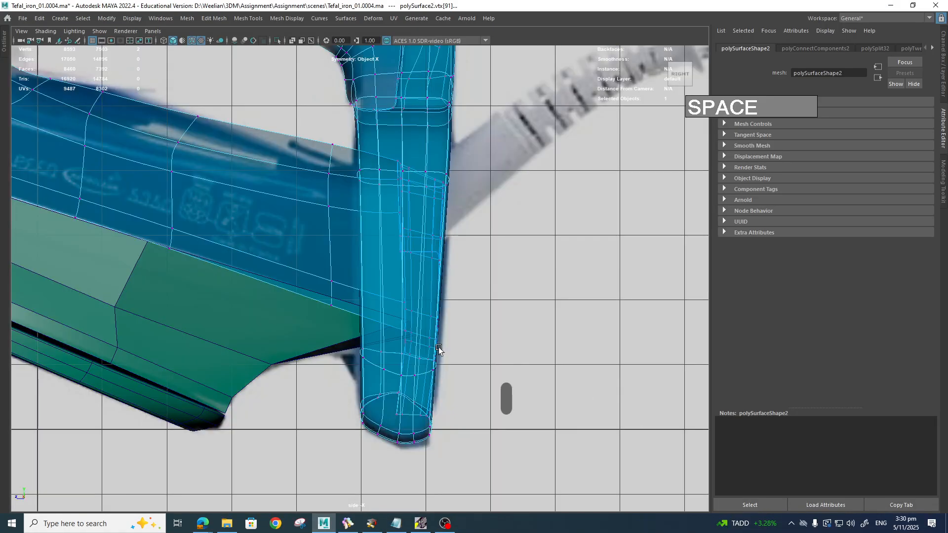
# Step: Marquee-select the vertices along the panel opening's top edge and enable Soft Select with B
pyautogui.scroll(5, 464, 332)
pyautogui.keyDown('alt'); pyautogui.moveTo(464, 333); pyautogui.dragTo(518, 429, button='middle'); pyautogui.keyUp('alt')
pyautogui.keyDown('alt'); pyautogui.moveTo(547, 351); pyautogui.dragTo(526, 376, button='middle'); pyautogui.keyUp('alt')
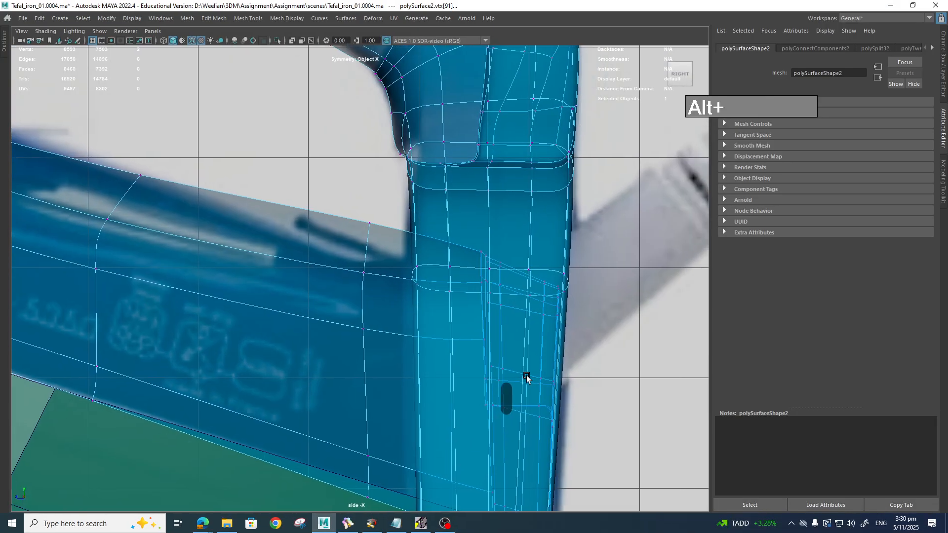
pyautogui.scroll(2, 549, 384)
pyautogui.scroll(-6, 559, 385)
pyautogui.press('space')
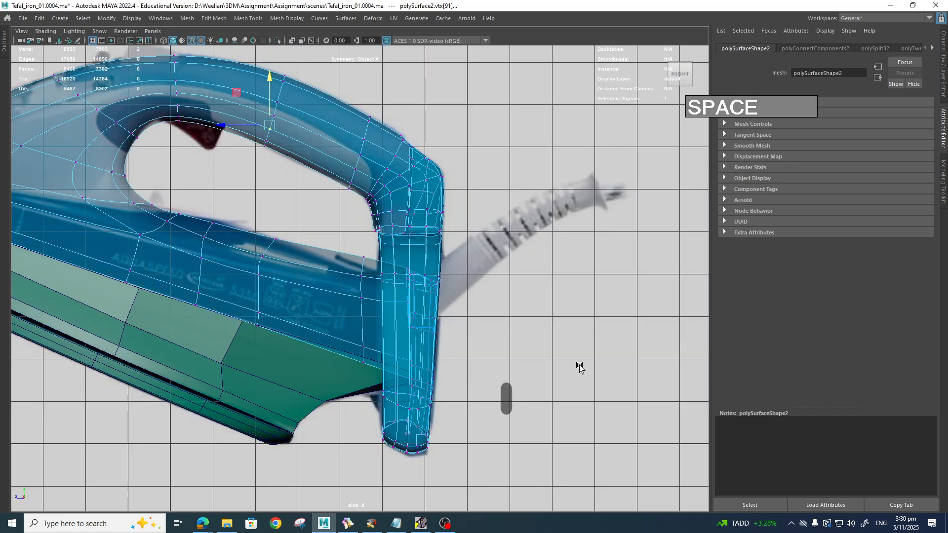
pyautogui.keyDown('alt'); pyautogui.moveTo(578, 364); pyautogui.dragTo(478, 439); pyautogui.keyUp('alt')
pyautogui.keyDown('alt'); pyautogui.moveTo(481, 457); pyautogui.dragTo(444, 466); pyautogui.keyUp('alt')
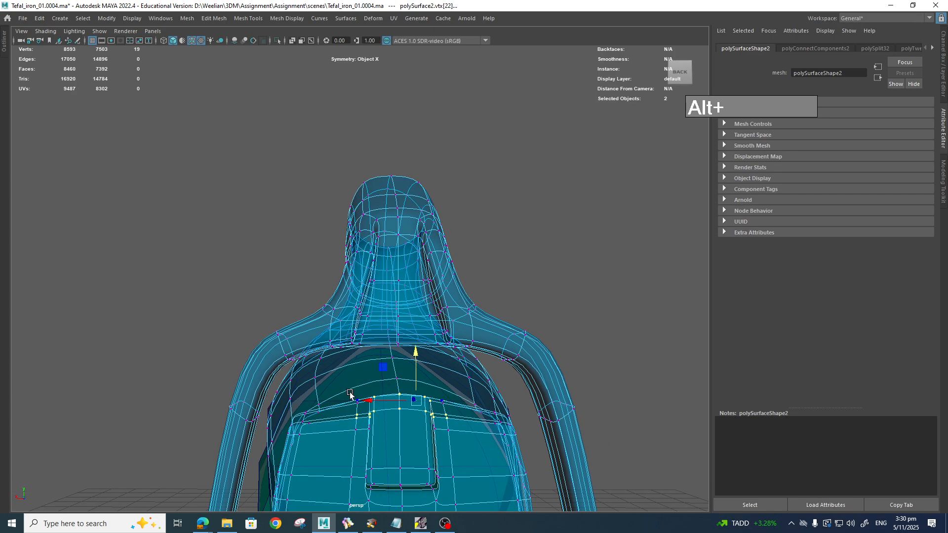
pyautogui.moveTo(350, 393); pyautogui.dragTo(451, 440)
pyautogui.press('b')
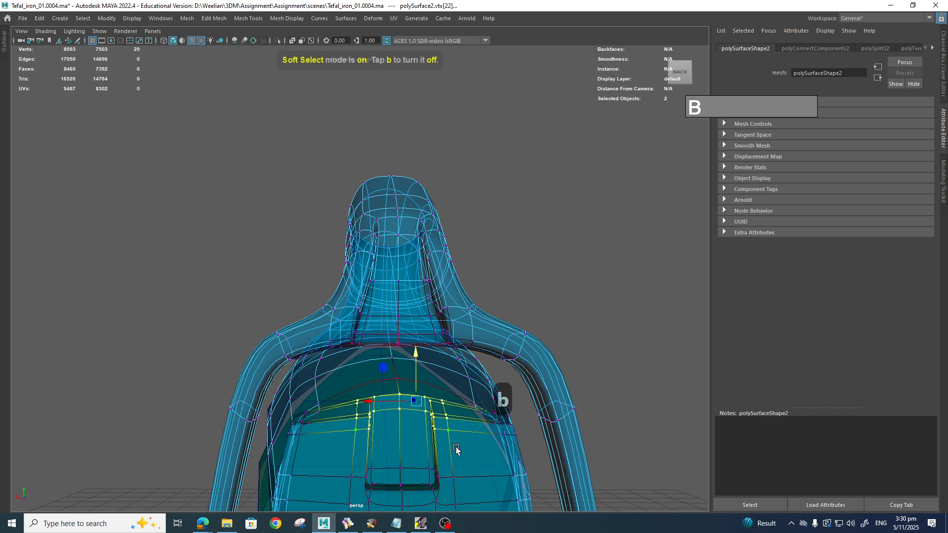
pyautogui.keyDown('alt'); pyautogui.moveTo(477, 465); pyautogui.dragTo(441, 328); pyautogui.keyUp('alt')
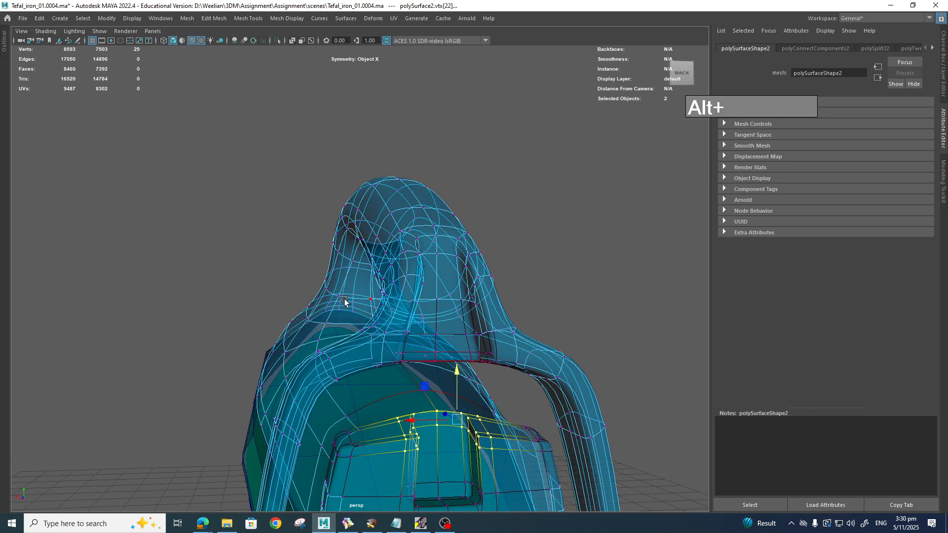
# Step: In the Move tool settings, set the Soft Selection falloff mode to Surface
pyautogui.hotkey('ctrl', 'space')
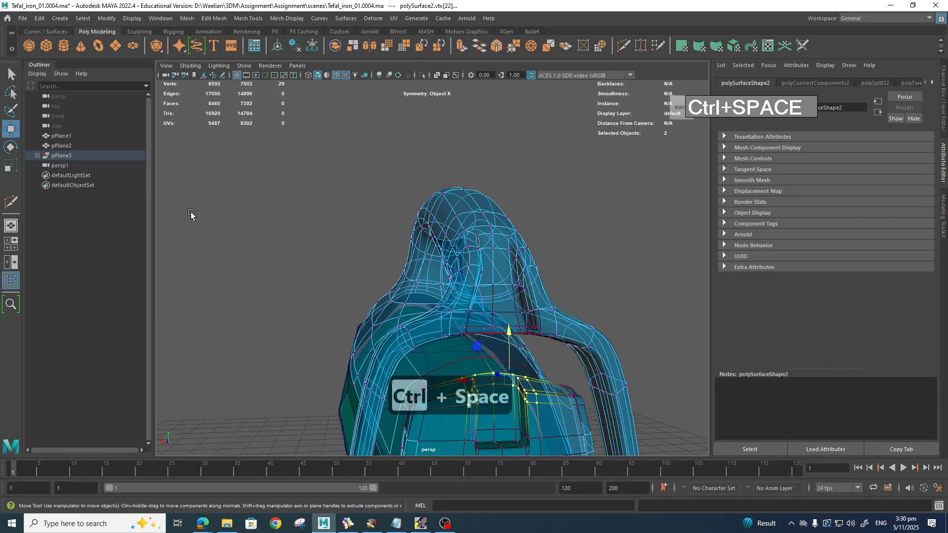
pyautogui.doubleClick(11, 128)
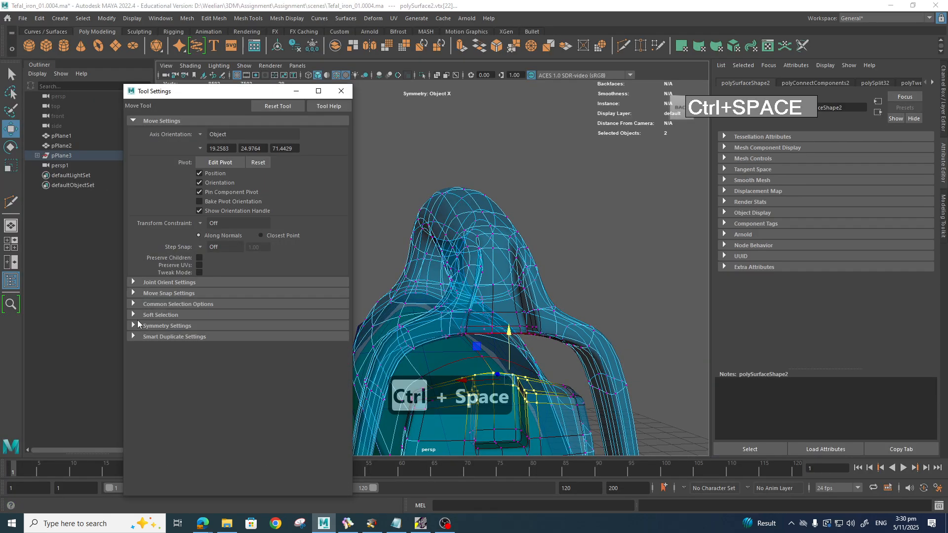
pyautogui.click(133, 315)
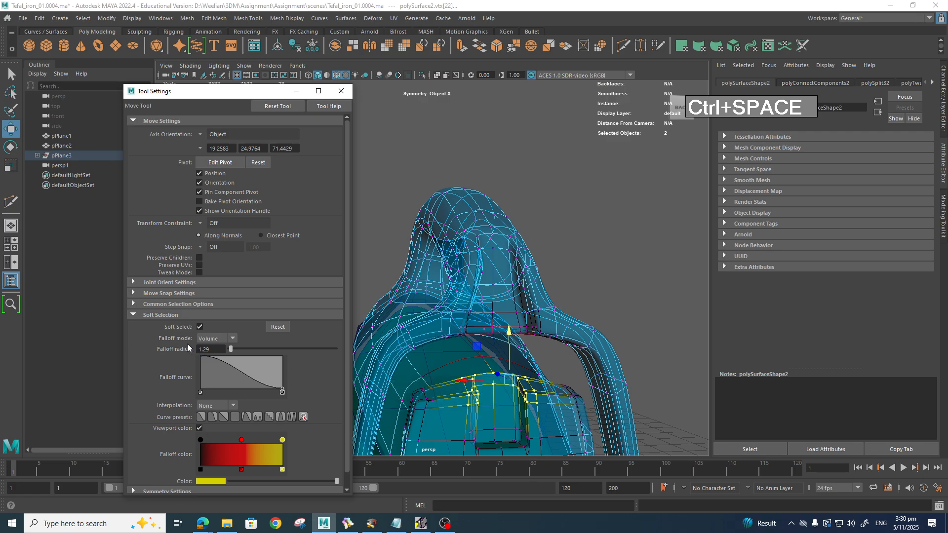
pyautogui.click(232, 339)
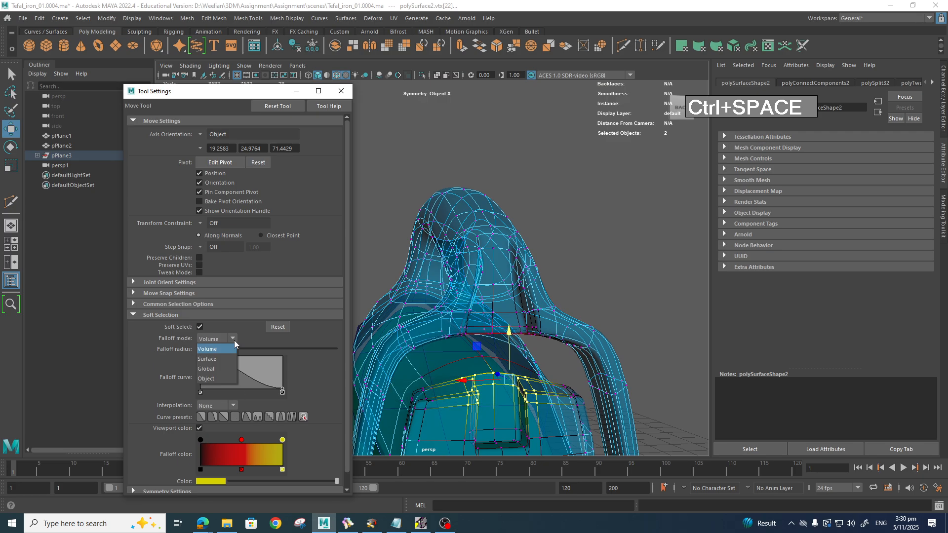
pyautogui.click(215, 359)
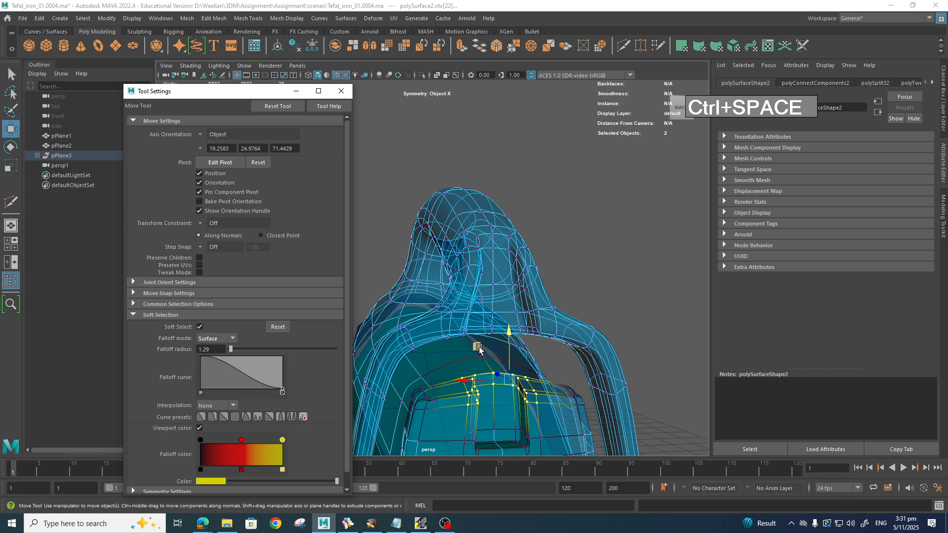
# Step: In side view, try a small vertical nudge of the selected vertices, then undo it
pyautogui.keyDown('alt'); pyautogui.moveTo(512, 382); pyautogui.dragTo(555, 360); pyautogui.keyUp('alt')
pyautogui.press('space')
pyautogui.scroll(4, 613, 375)
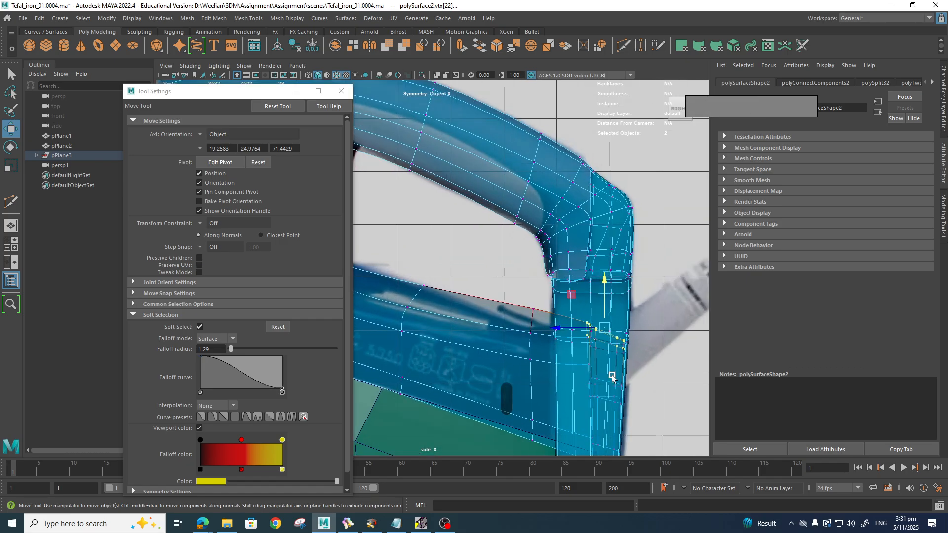
pyautogui.keyDown('alt'); pyautogui.moveTo(615, 378); pyautogui.dragTo(537, 325, button='middle'); pyautogui.keyUp('alt')
pyautogui.moveTo(491, 242); pyautogui.dragTo(493, 247, button='middle')
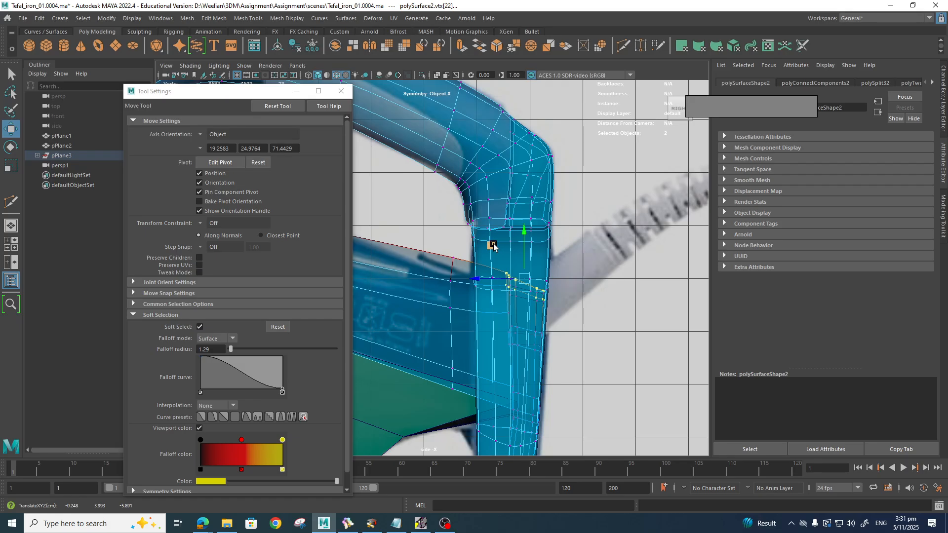
pyautogui.hotkey('ctrl', 'z')
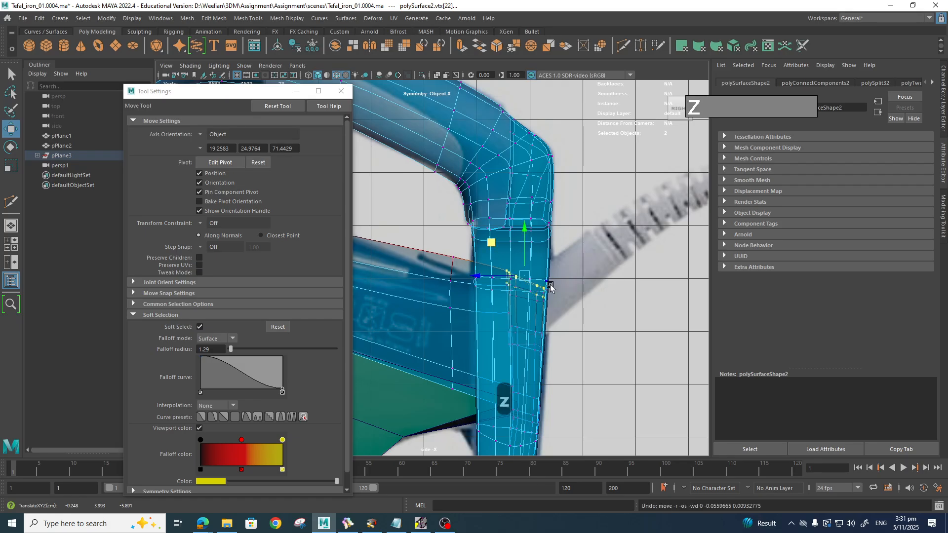
# Step: Widen the soft falloff radius to 2.30 and lower the panel's top-edge vertices
pyautogui.press('b')
pyautogui.moveTo(568, 299); pyautogui.dragTo(662, 314, button='middle')
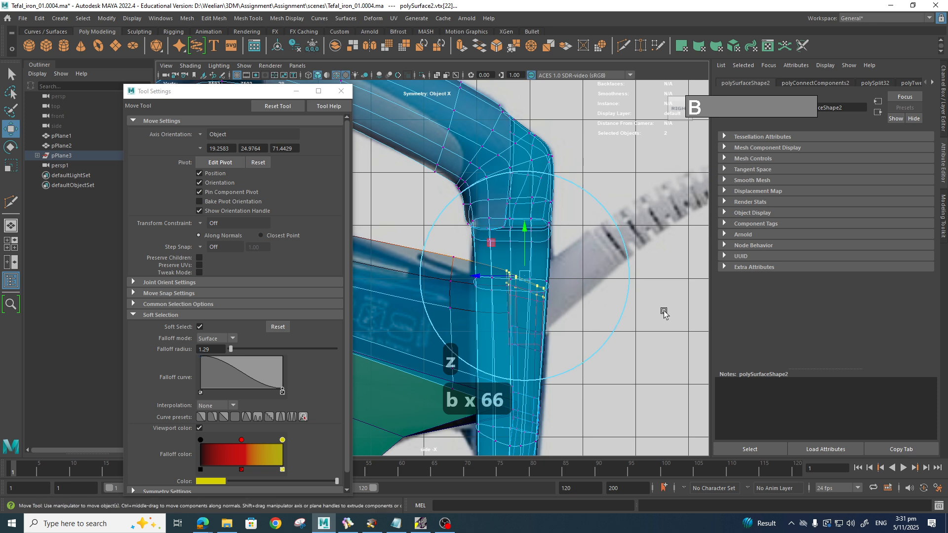
pyautogui.moveTo(526, 235); pyautogui.dragTo(527, 248)
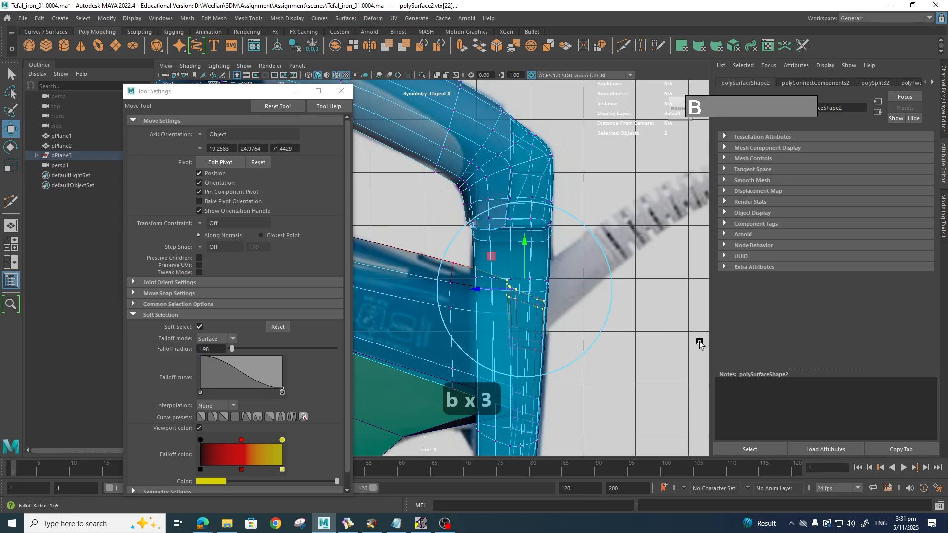
pyautogui.moveTo(699, 341); pyautogui.dragTo(715, 344)
pyautogui.moveTo(525, 240); pyautogui.dragTo(525, 239)
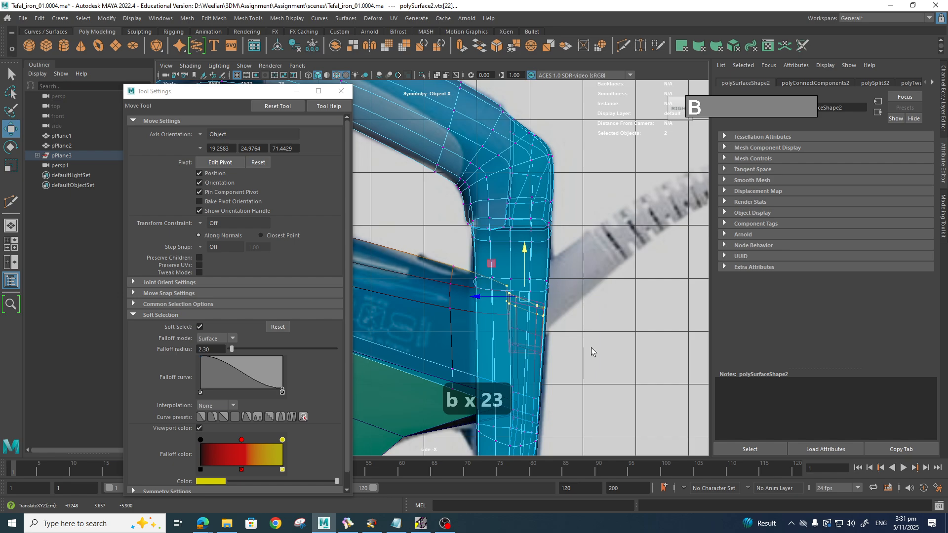
pyautogui.press('space')
pyautogui.moveTo(591, 352); pyautogui.dragTo(595, 325)
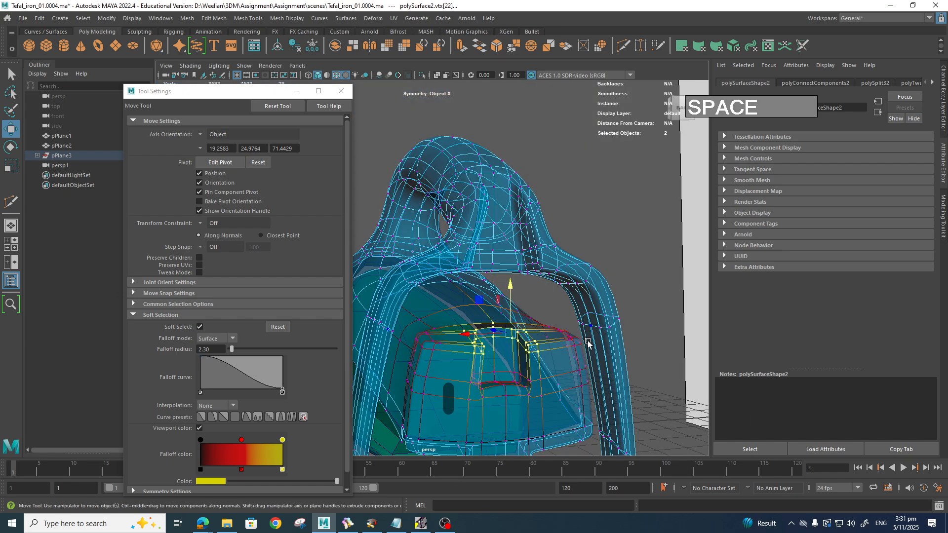
# Step: Undo the trial vertex moves and falloff changes, reverting the radius to 1.29
pyautogui.keyDown('alt'); pyautogui.moveTo(590, 364); pyautogui.dragTo(554, 315); pyautogui.keyUp('alt')
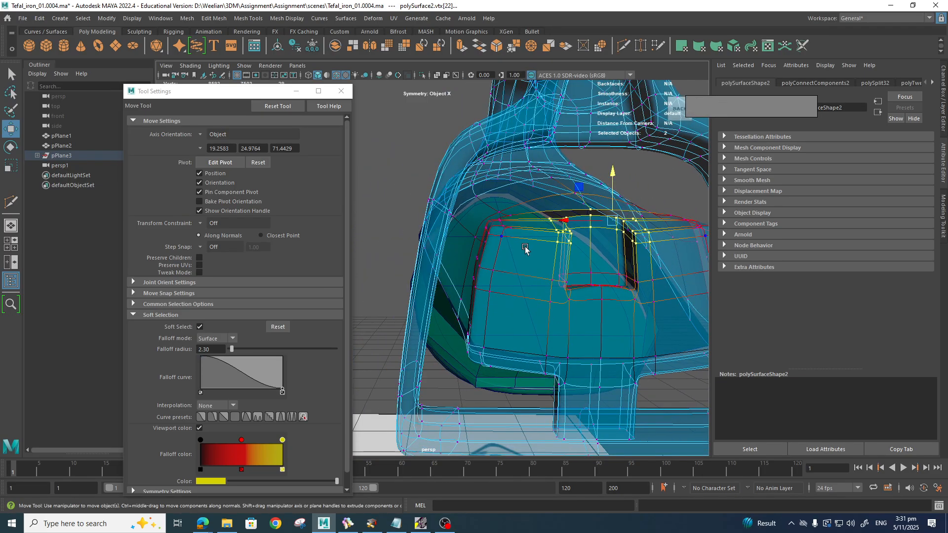
pyautogui.press('z')
pyautogui.press('z')
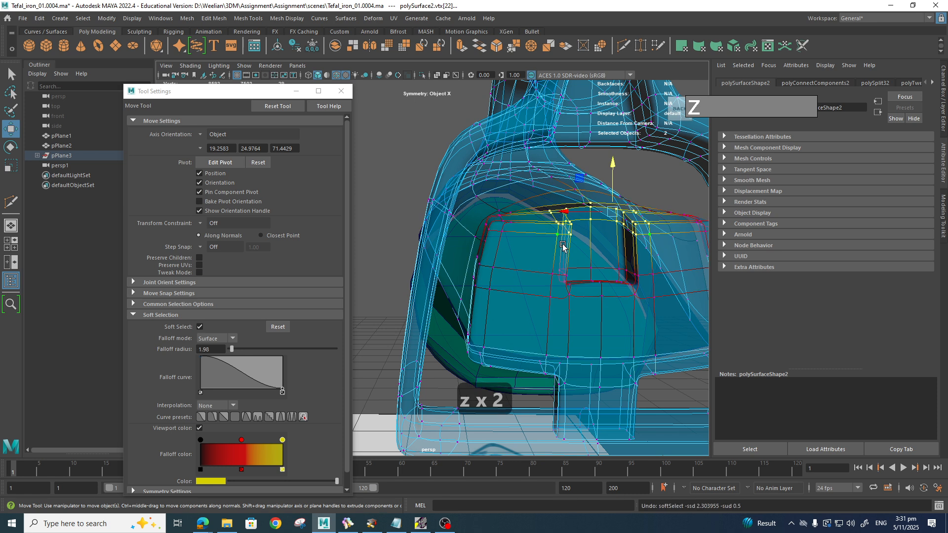
pyautogui.press('z')
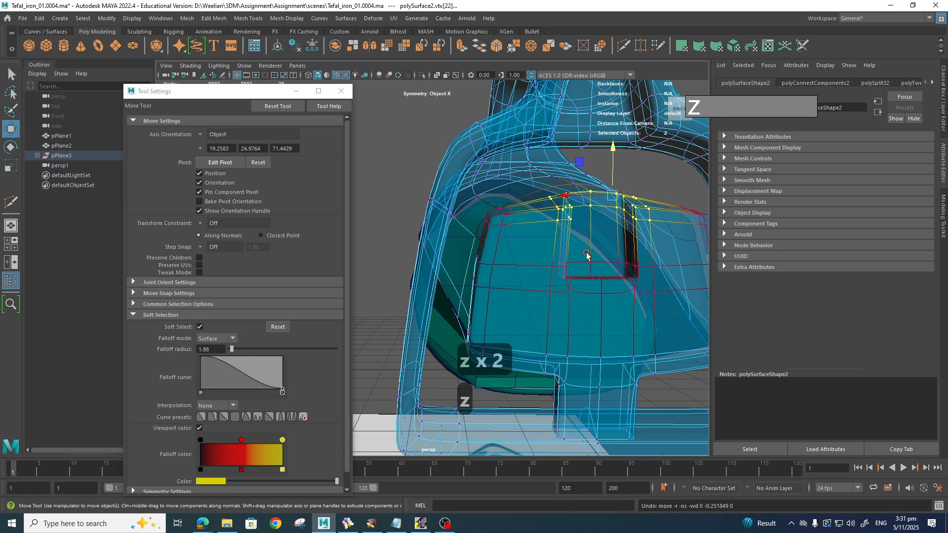
pyautogui.keyDown('alt'); pyautogui.moveTo(579, 253); pyautogui.dragTo(582, 295); pyautogui.keyUp('alt')
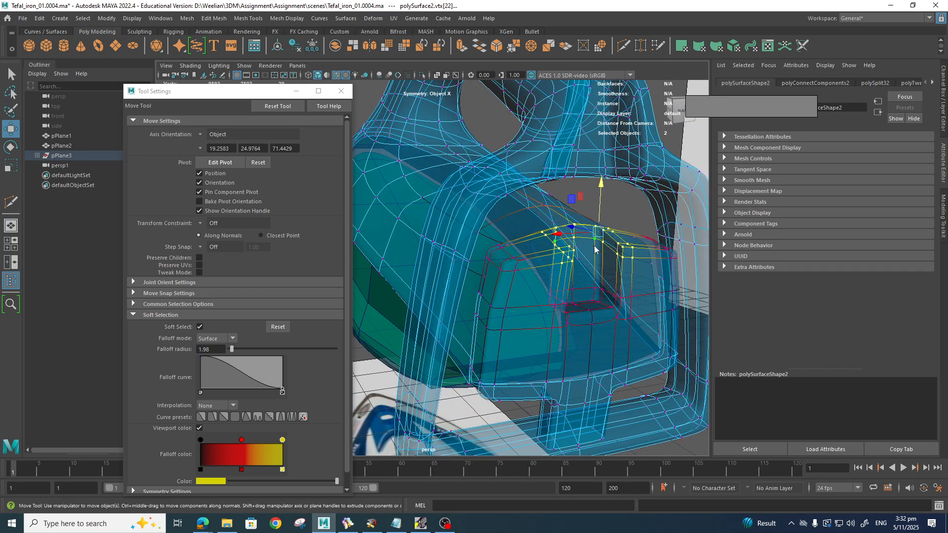
pyautogui.keyDown('shift'); pyautogui.moveTo(595, 248); pyautogui.dragTo(657, 249, button='right'); pyautogui.keyUp('shift')
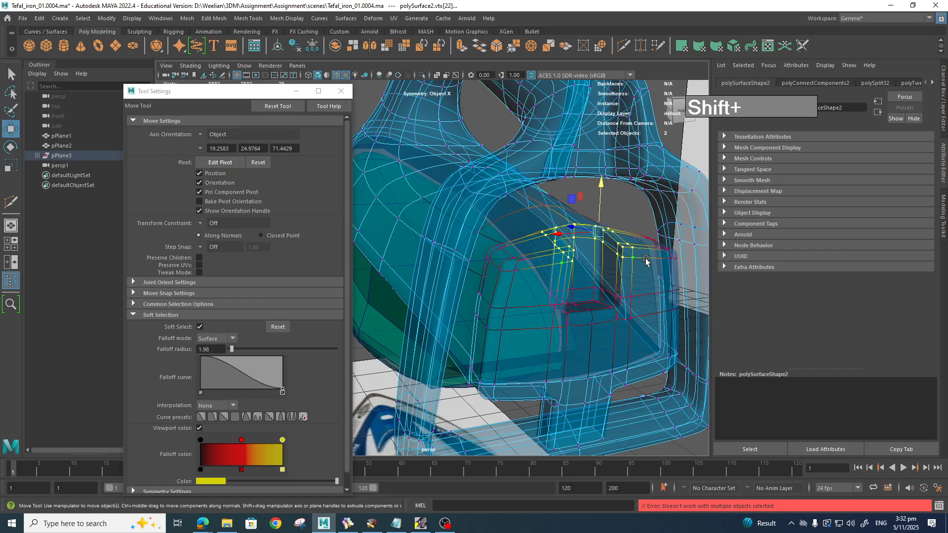
pyautogui.press('z')
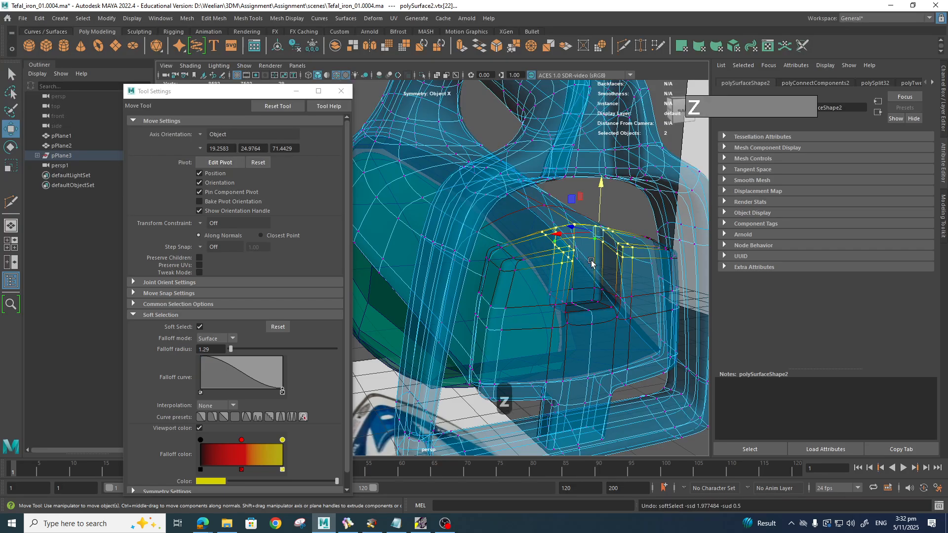
# Step: Set the soft falloff radius to 2.22, undo trial moves, and add the lower inner-frame vertices
pyautogui.press('b')
pyautogui.press('b')
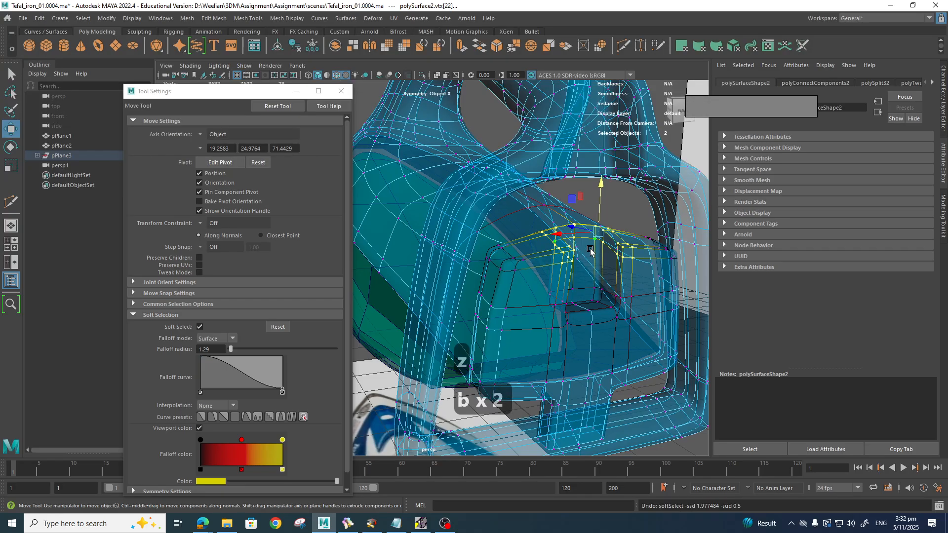
pyautogui.keyDown('shift'); pyautogui.moveTo(591, 249); pyautogui.dragTo(732, 251, button='middle'); pyautogui.keyUp('shift')
pyautogui.press('z')
pyautogui.press('b')
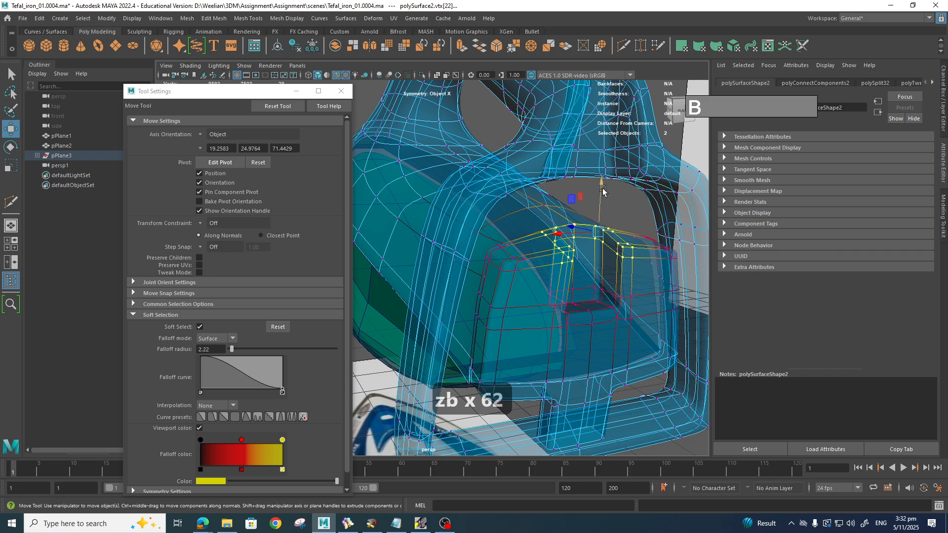
pyautogui.moveTo(602, 188); pyautogui.dragTo(603, 198)
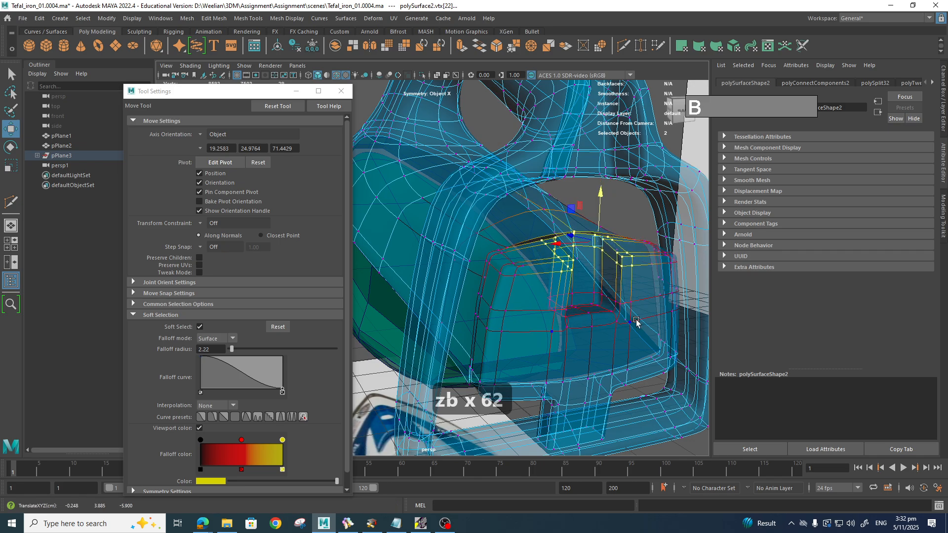
pyautogui.hotkey('ctrl', 'z')
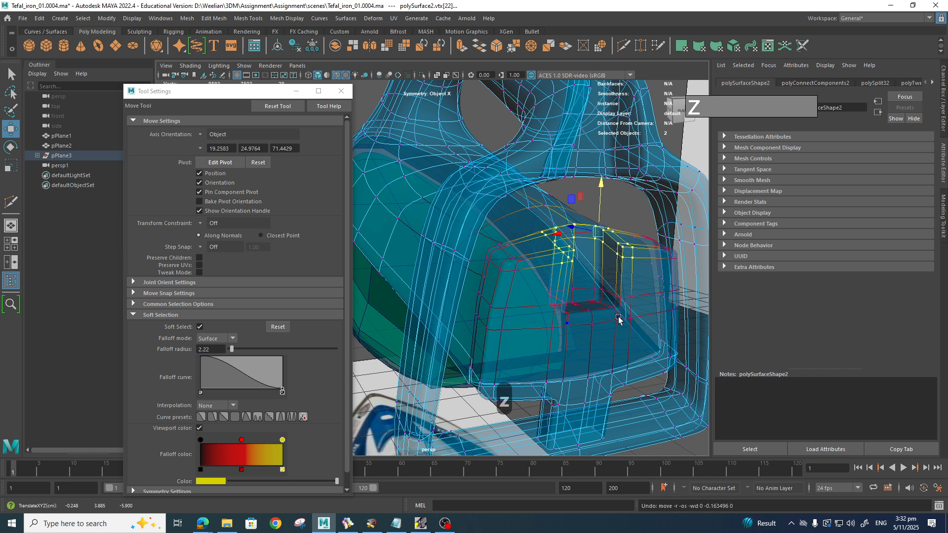
pyautogui.keyDown('alt'); pyautogui.moveTo(612, 335); pyautogui.dragTo(574, 326); pyautogui.keyUp('alt')
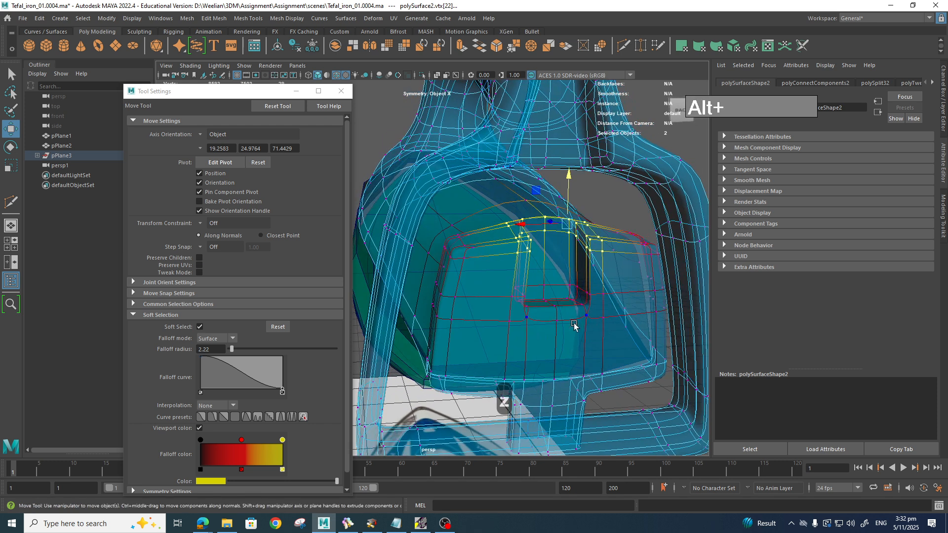
pyautogui.keyDown('shift'); pyautogui.moveTo(502, 276); pyautogui.dragTo(596, 327); pyautogui.keyUp('shift')
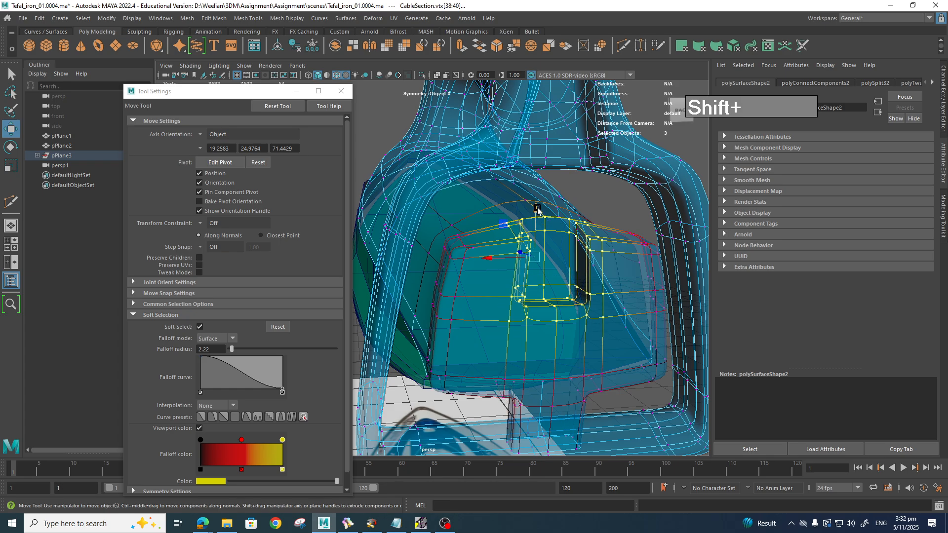
# Step: Lower the soft-selected vertices, then select the polySurface2 object and return to vertex mode
pyautogui.moveTo(537, 210); pyautogui.dragTo(535, 223)
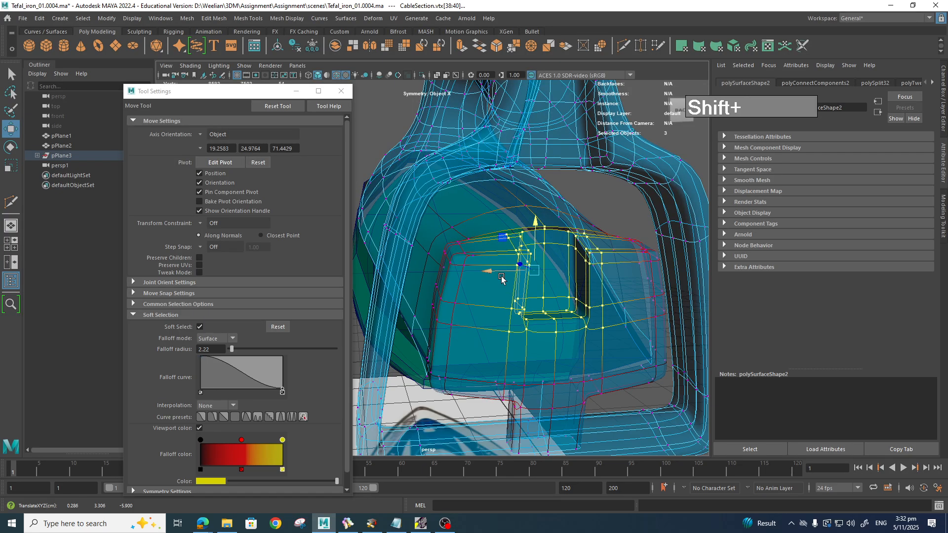
pyautogui.click(460, 303)
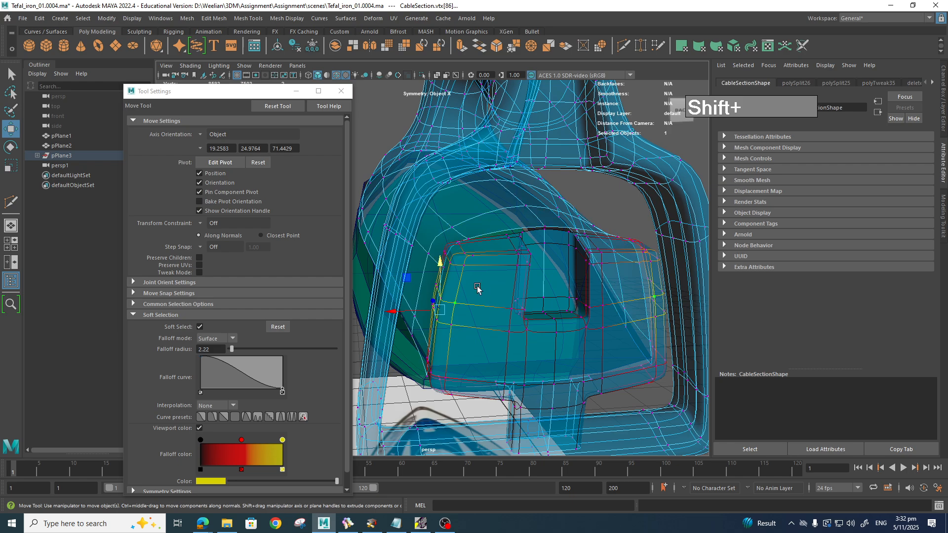
pyautogui.click(466, 267)
pyautogui.moveTo(503, 235); pyautogui.dragTo(501, 213, button='right')
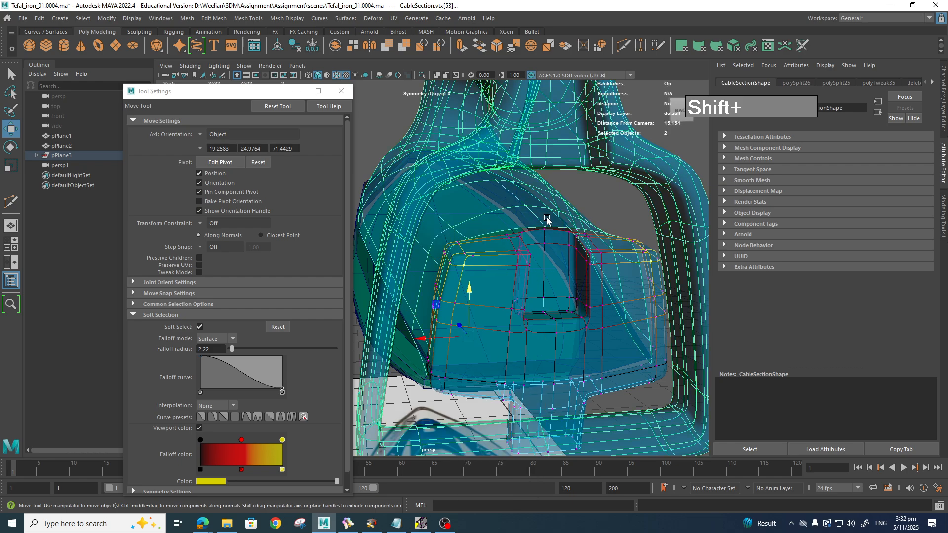
pyautogui.click(473, 266)
pyautogui.moveTo(473, 266); pyautogui.dragTo(437, 253, button='right')
# Step: Nudge the cable section's top corner vertices slightly along X, undoing the extra move
pyautogui.keyDown('shift'); pyautogui.moveTo(486, 278); pyautogui.dragTo(483, 277); pyautogui.keyUp('shift')
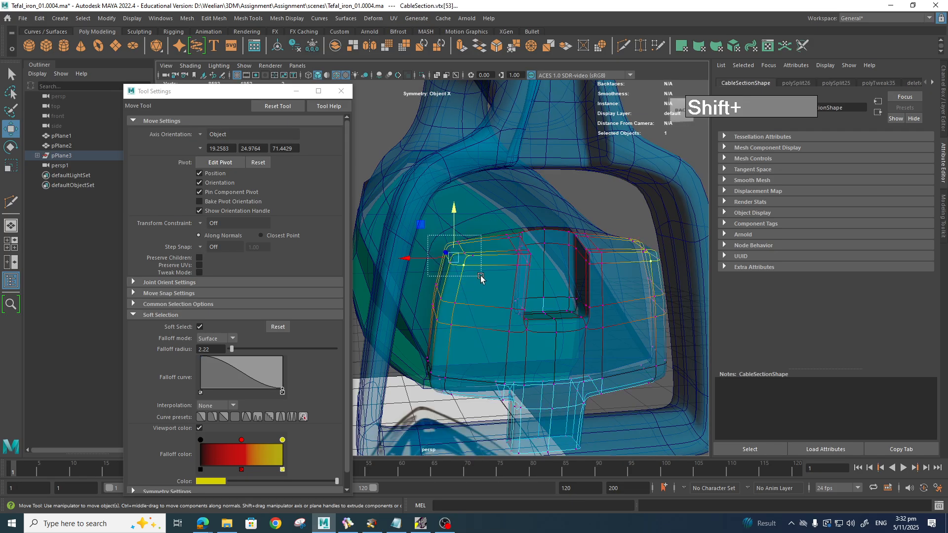
pyautogui.moveTo(408, 254); pyautogui.dragTo(416, 261)
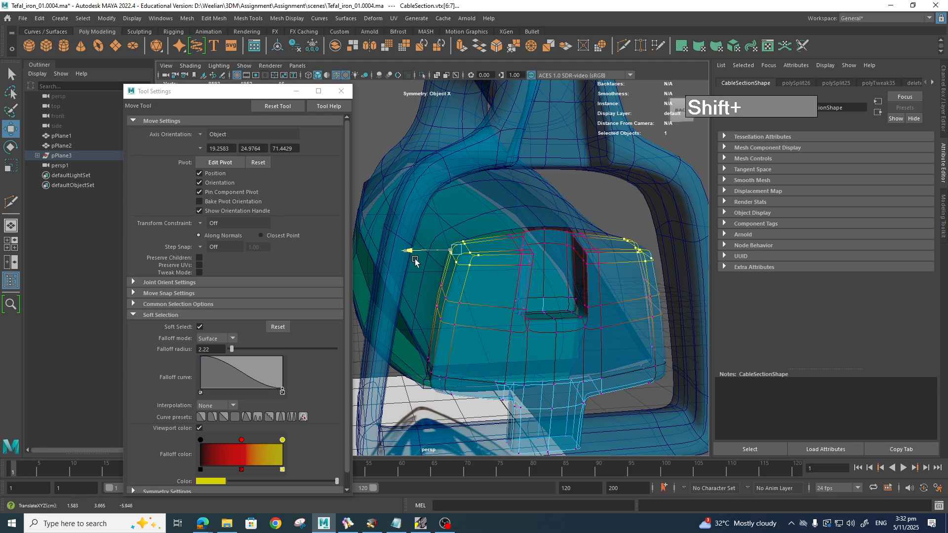
pyautogui.moveTo(415, 259); pyautogui.dragTo(414, 259)
pyautogui.keyDown('alt'); pyautogui.moveTo(547, 319); pyautogui.dragTo(597, 321); pyautogui.keyUp('alt')
pyautogui.keyDown('alt'); pyautogui.moveTo(597, 321); pyautogui.dragTo(560, 312, button='right'); pyautogui.keyUp('alt')
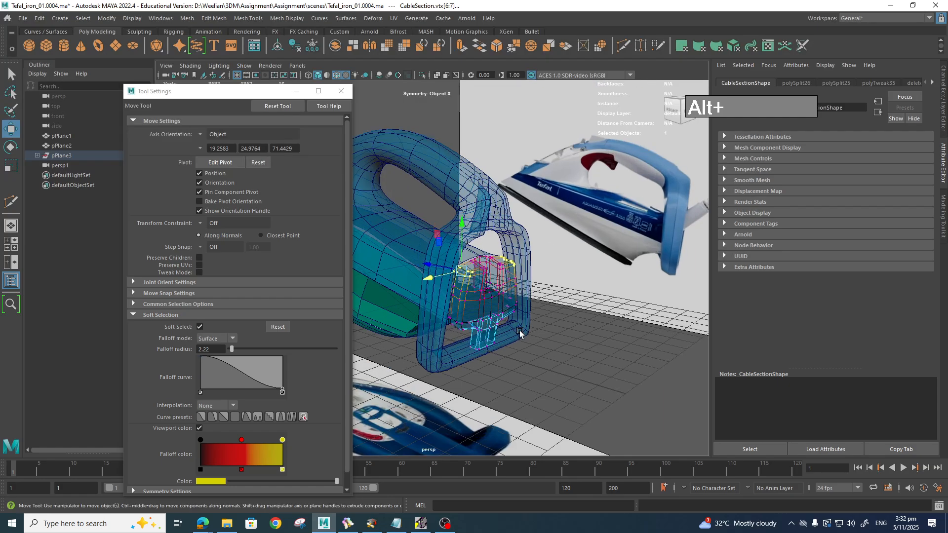
pyautogui.moveTo(520, 331); pyautogui.dragTo(507, 322, button='middle')
pyautogui.press('z')
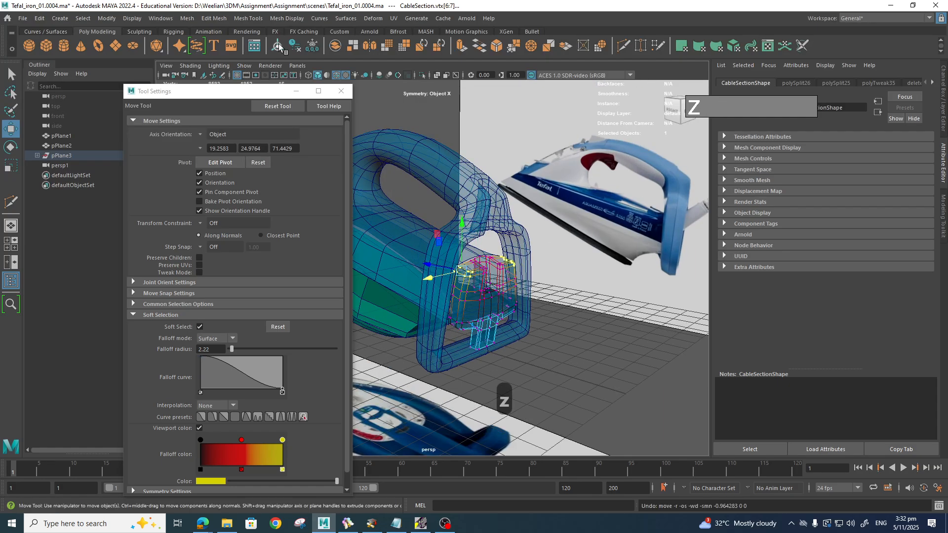
# Step: Close the Tool Settings window and tumble to a close back view of the cable section
pyautogui.click(341, 91)
pyautogui.scroll(5, 514, 291)
pyautogui.keyDown('alt'); pyautogui.moveTo(529, 297); pyautogui.dragTo(506, 285); pyautogui.keyUp('alt')
pyautogui.scroll(3, 509, 304)
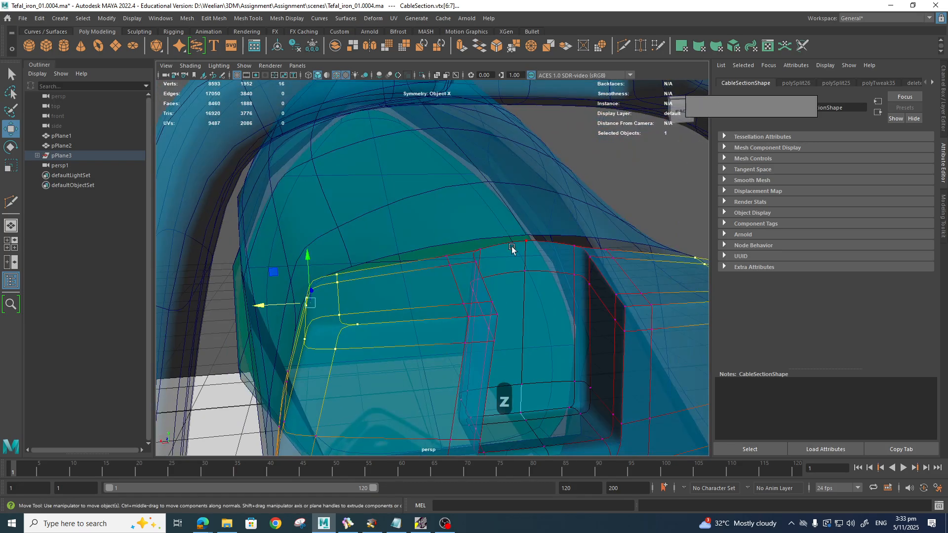
# Step: Return the cable section to object mode and isolate it from the rest of the iron
pyautogui.keyDown('alt'); pyautogui.moveTo(512, 249); pyautogui.dragTo(549, 254); pyautogui.keyUp('alt')
pyautogui.moveTo(514, 249); pyautogui.dragTo(513, 219, button='right')
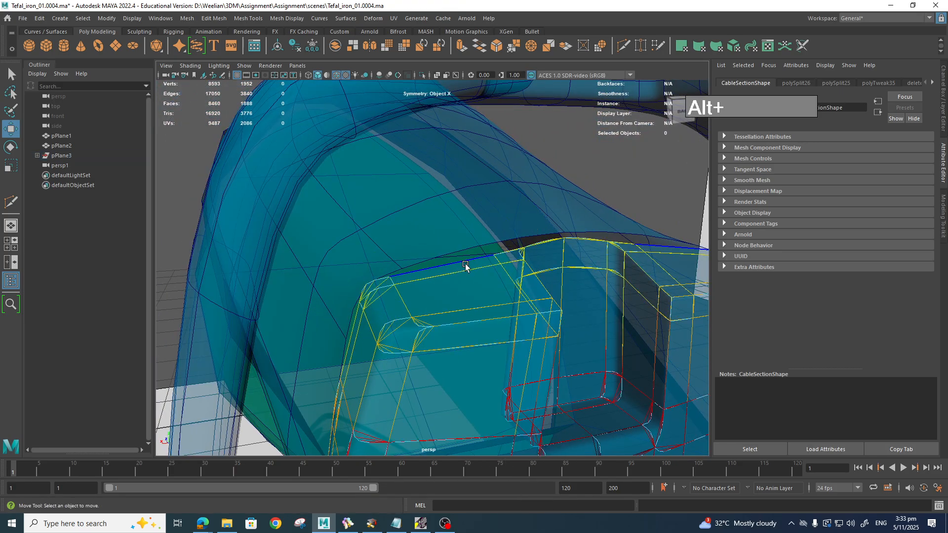
pyautogui.doubleClick(466, 264)
pyautogui.scroll(-4, 479, 284)
pyautogui.keyDown('alt'); pyautogui.moveTo(488, 297); pyautogui.dragTo(485, 252); pyautogui.keyUp('alt')
pyautogui.moveTo(485, 252); pyautogui.dragTo(514, 272, button='right')
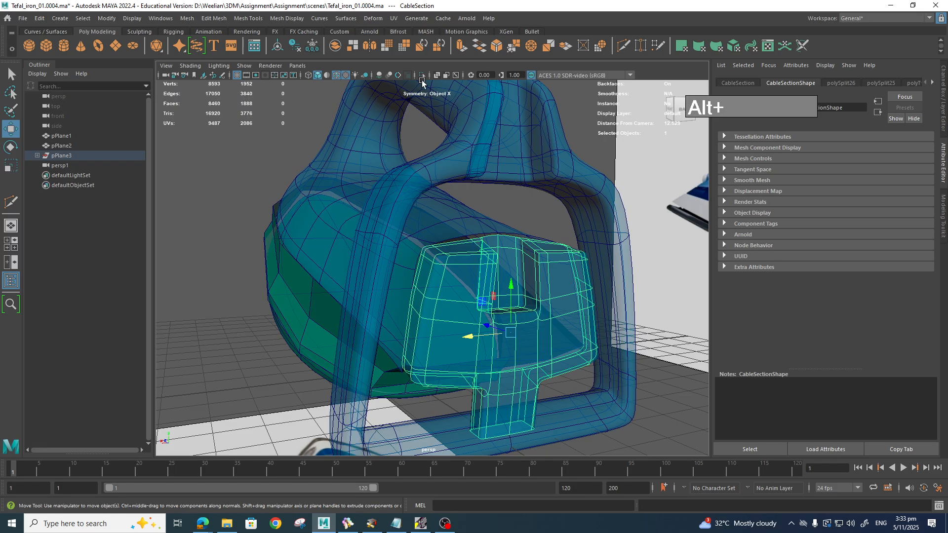
pyautogui.click(422, 76)
# Step: Frame the isolated cable section and select the edge loop around its front face
pyautogui.keyDown('alt'); pyautogui.moveTo(501, 279); pyautogui.dragTo(616, 276); pyautogui.keyUp('alt')
pyautogui.scroll(5, 619, 301)
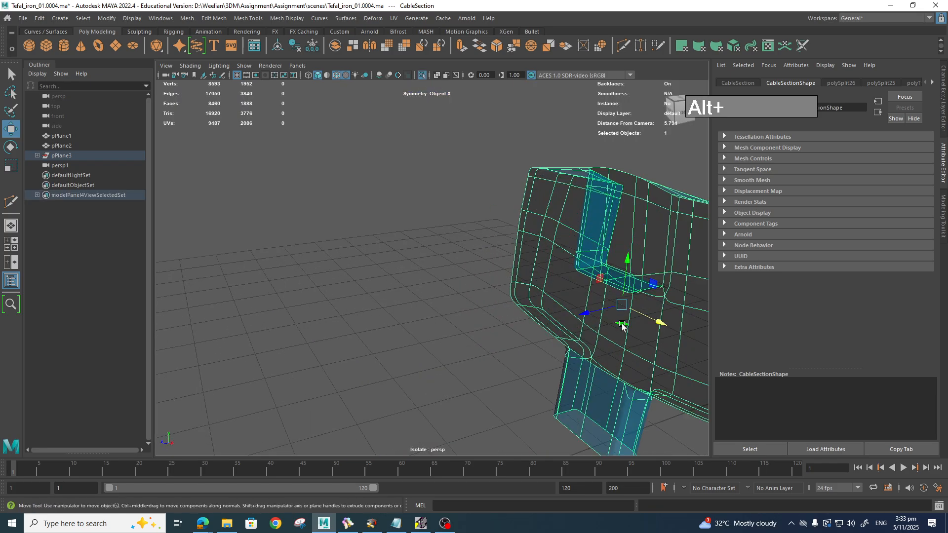
pyautogui.keyDown('alt'); pyautogui.moveTo(622, 326); pyautogui.dragTo(475, 253, button='middle'); pyautogui.keyUp('alt')
pyautogui.keyDown('alt'); pyautogui.moveTo(474, 253); pyautogui.dragTo(503, 300); pyautogui.keyUp('alt')
pyautogui.scroll(4, 423, 226)
pyautogui.keyDown('alt'); pyautogui.moveTo(503, 300); pyautogui.dragTo(489, 356, button='middle'); pyautogui.keyUp('alt')
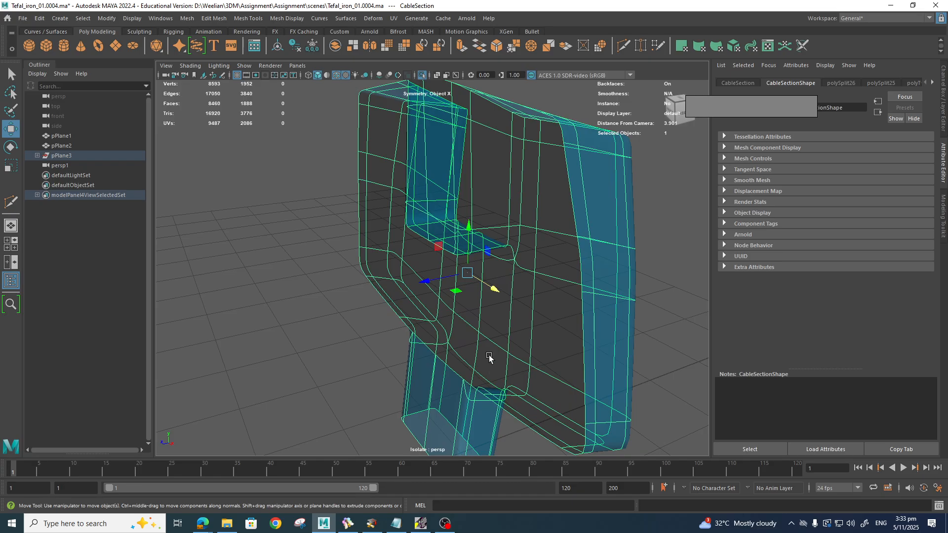
pyautogui.keyDown('alt'); pyautogui.moveTo(494, 192); pyautogui.dragTo(578, 251); pyautogui.keyUp('alt')
pyautogui.keyDown('alt'); pyautogui.moveTo(504, 231); pyautogui.dragTo(527, 244, button='middle'); pyautogui.keyUp('alt')
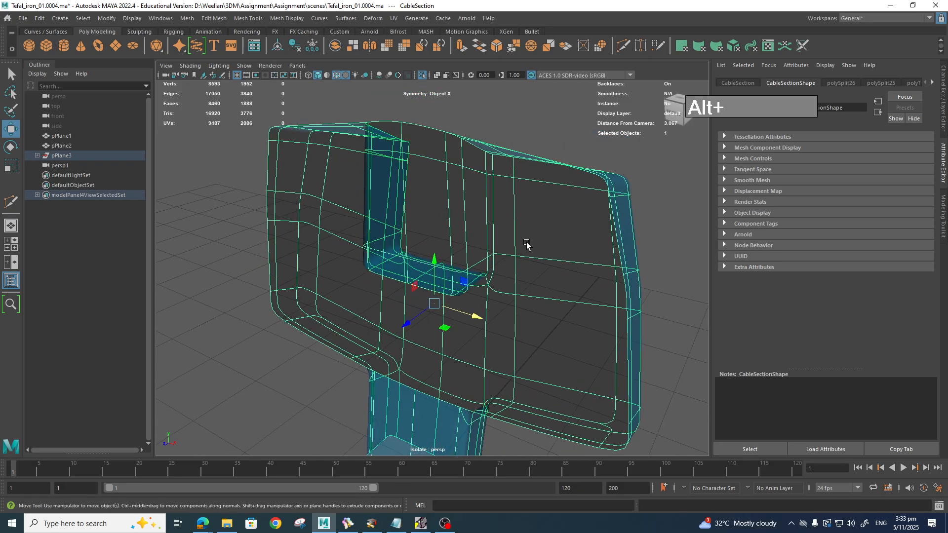
pyautogui.keyDown('alt'); pyautogui.moveTo(527, 244); pyautogui.dragTo(502, 239); pyautogui.keyUp('alt')
pyautogui.scroll(-4, 506, 251)
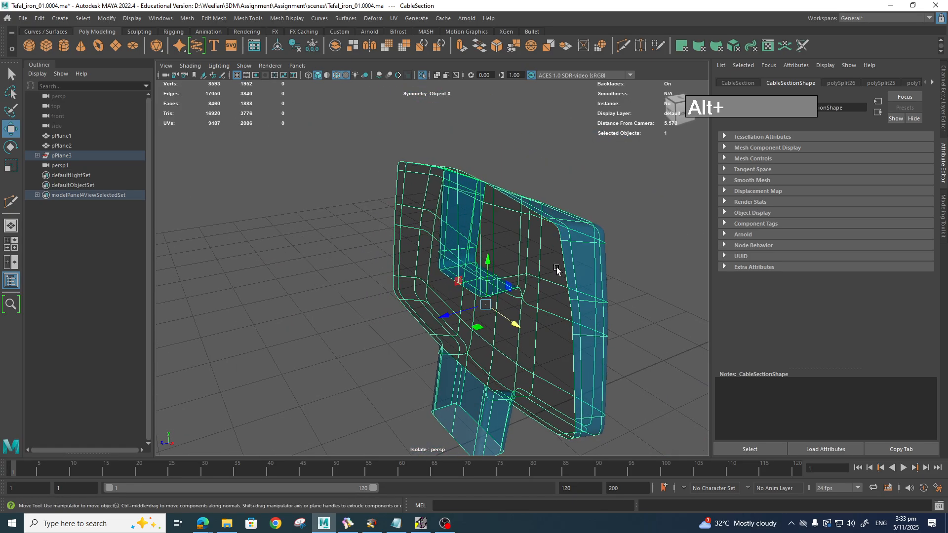
pyautogui.moveTo(552, 253); pyautogui.dragTo(554, 222, button='right')
pyautogui.click(560, 249)
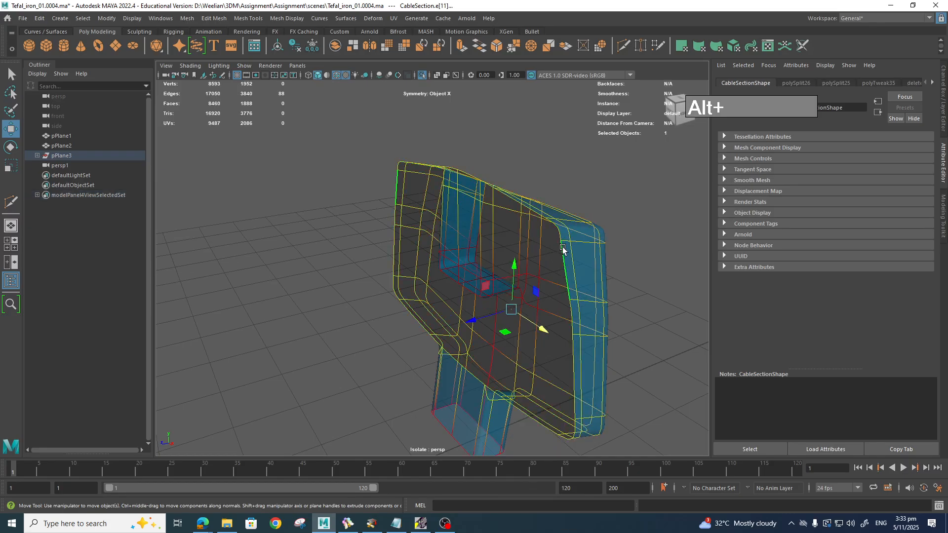
# Step: With Soft Select off, extrude the front edge loop into a new rim and scale it flat along X
pyautogui.press('b')
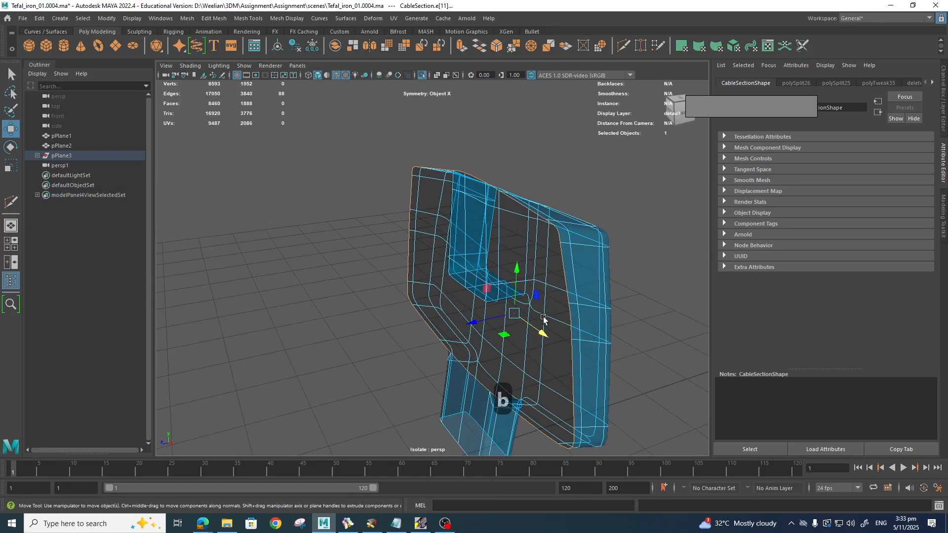
pyautogui.keyDown('alt'); pyautogui.moveTo(548, 321); pyautogui.dragTo(469, 325); pyautogui.keyUp('alt')
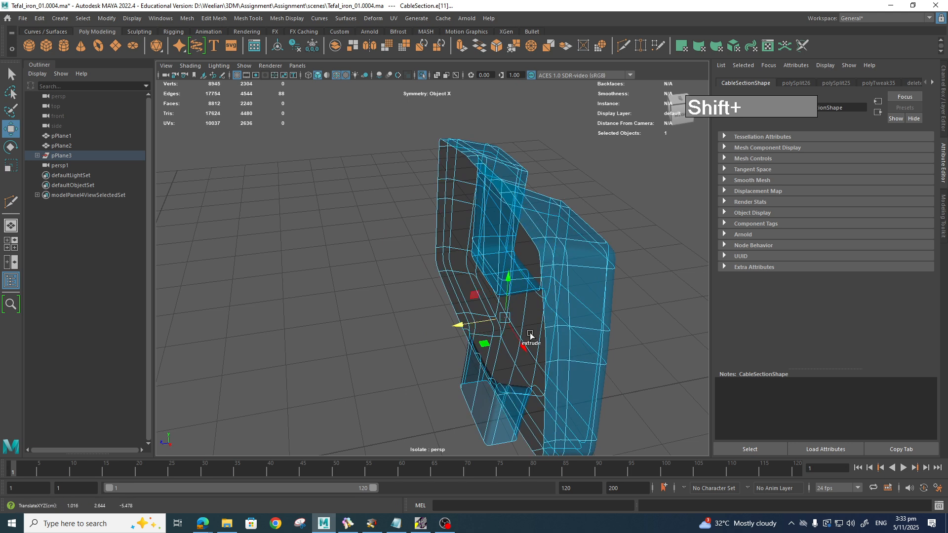
pyautogui.moveTo(532, 338)
pyautogui.keyDown('alt'); pyautogui.mouseDown()
pyautogui.moveTo(492, 321)
pyautogui.moveTo(522, 330)
pyautogui.mouseUp(); pyautogui.keyUp('alt')
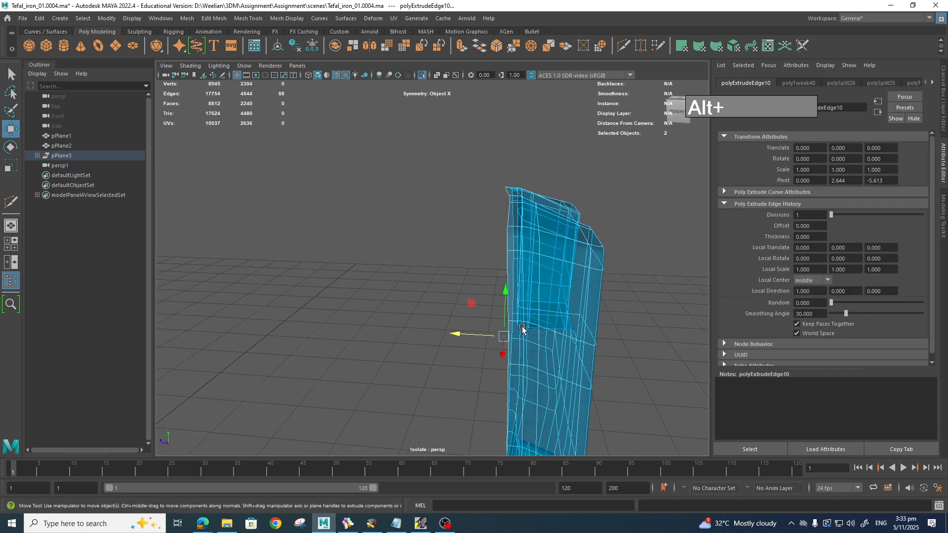
pyautogui.press('r')
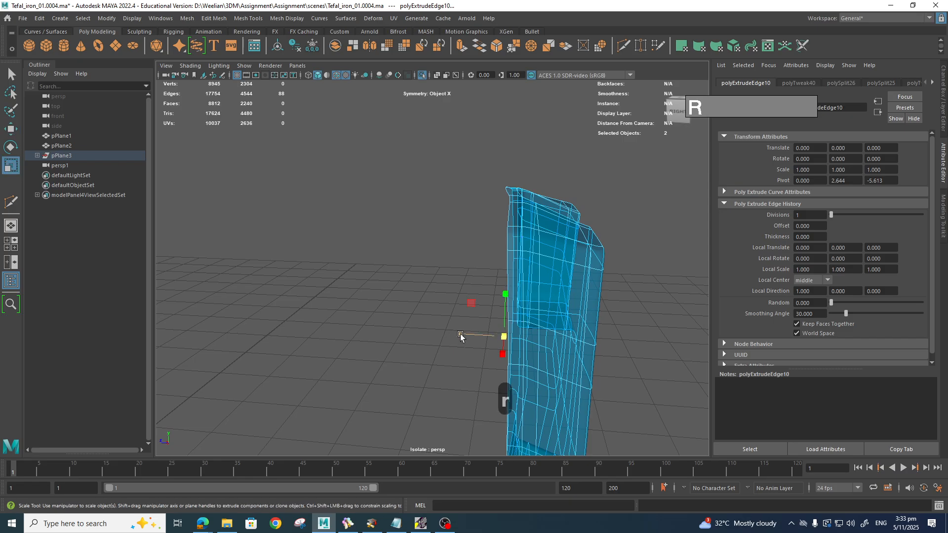
pyautogui.moveTo(459, 335); pyautogui.dragTo(479, 247)
pyautogui.keyDown('alt'); pyautogui.moveTo(529, 138); pyautogui.dragTo(512, 268); pyautogui.keyUp('alt')
pyautogui.press('w')
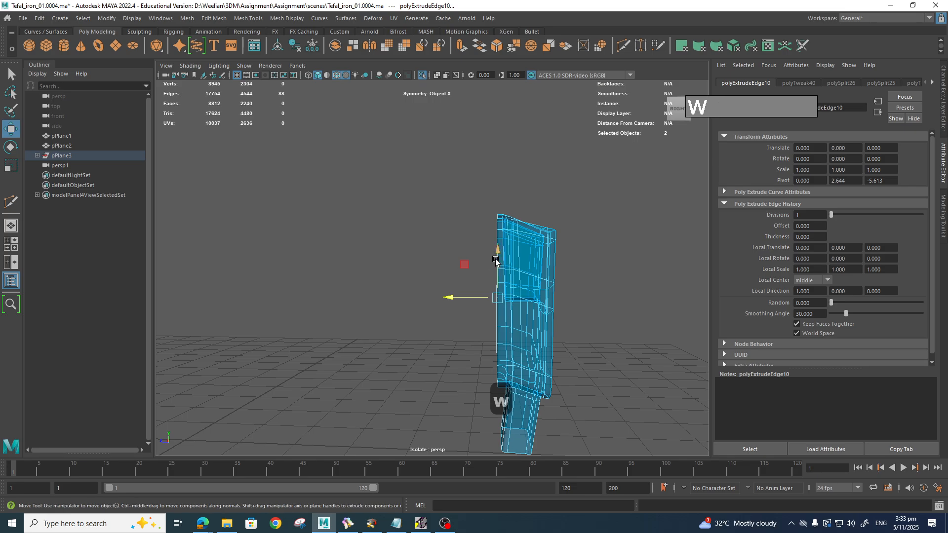
pyautogui.click(495, 261)
# Step: Turn off Isolate Select to show the whole iron and pick a handle vertex on polySurface2
pyautogui.click(421, 76)
pyautogui.keyDown('alt'); pyautogui.moveTo(634, 347); pyautogui.dragTo(592, 237); pyautogui.keyUp('alt')
pyautogui.moveTo(605, 200); pyautogui.dragTo(563, 190, button='right')
pyautogui.click(605, 188)
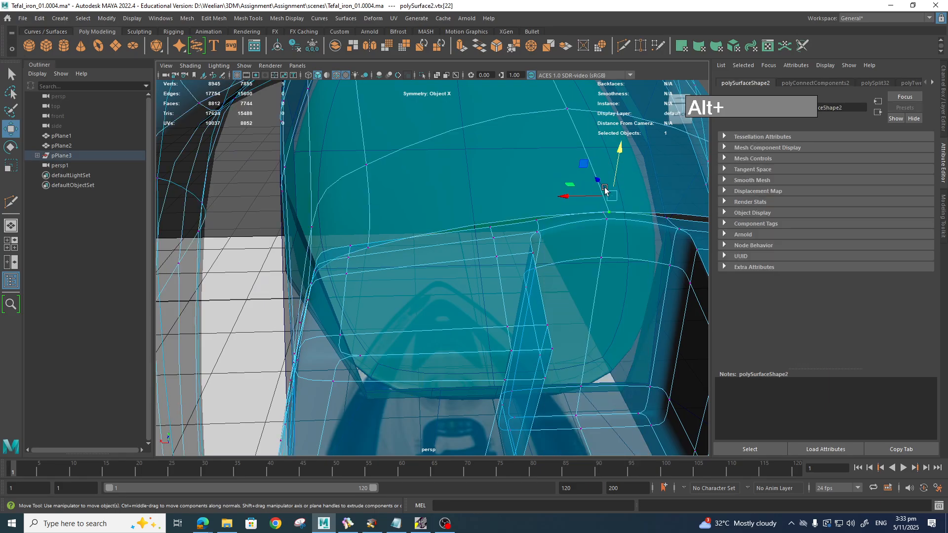
# Step: Pull down the vertices where the handle joins the iron body, working in side view
pyautogui.moveTo(616, 157); pyautogui.dragTo(617, 159)
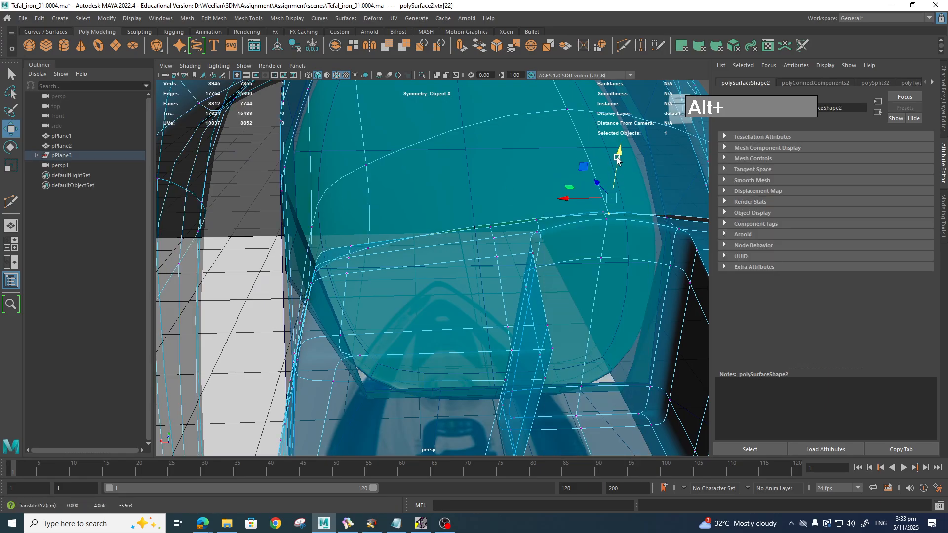
pyautogui.click(379, 247)
pyautogui.keyDown('alt'); pyautogui.moveTo(379, 247); pyautogui.dragTo(414, 220); pyautogui.keyUp('alt')
pyautogui.click(432, 219)
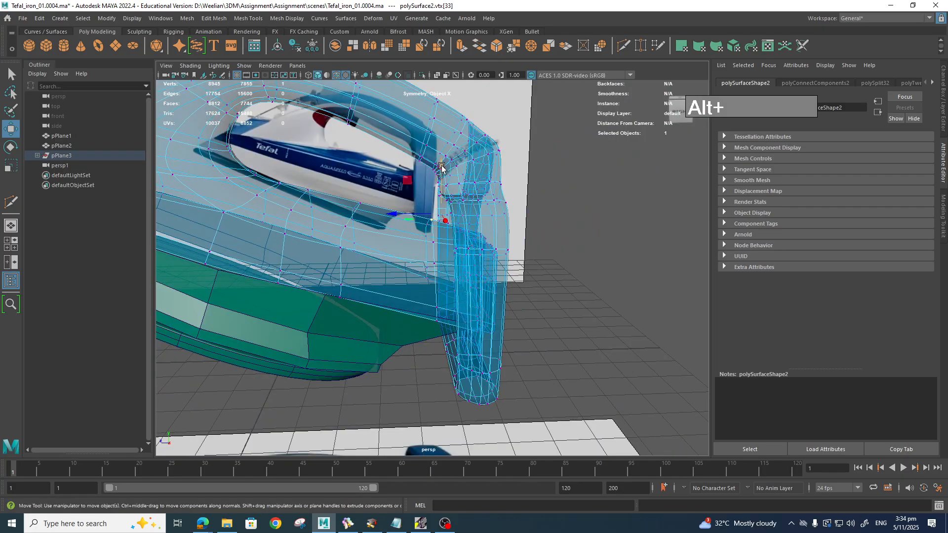
pyautogui.press('space')
pyautogui.moveTo(435, 252); pyautogui.dragTo(476, 276)
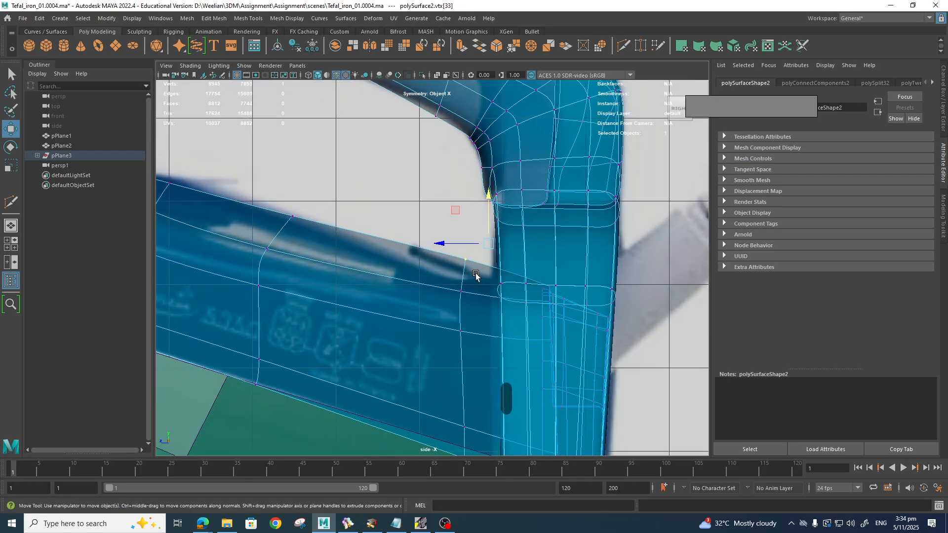
pyautogui.moveTo(492, 224); pyautogui.dragTo(488, 238)
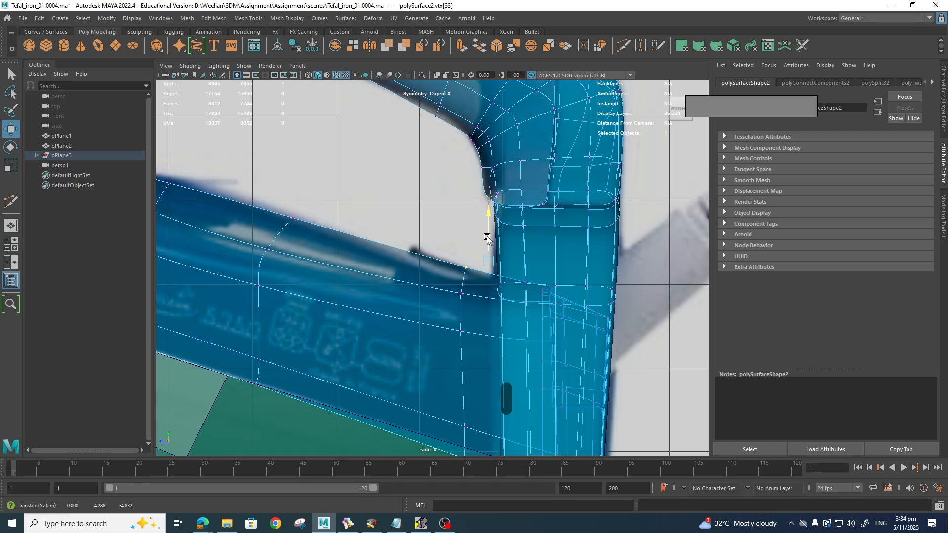
# Step: Lower and raise the neighbouring handle-edge vertices to match the reference
pyautogui.scroll(2, 591, 323)
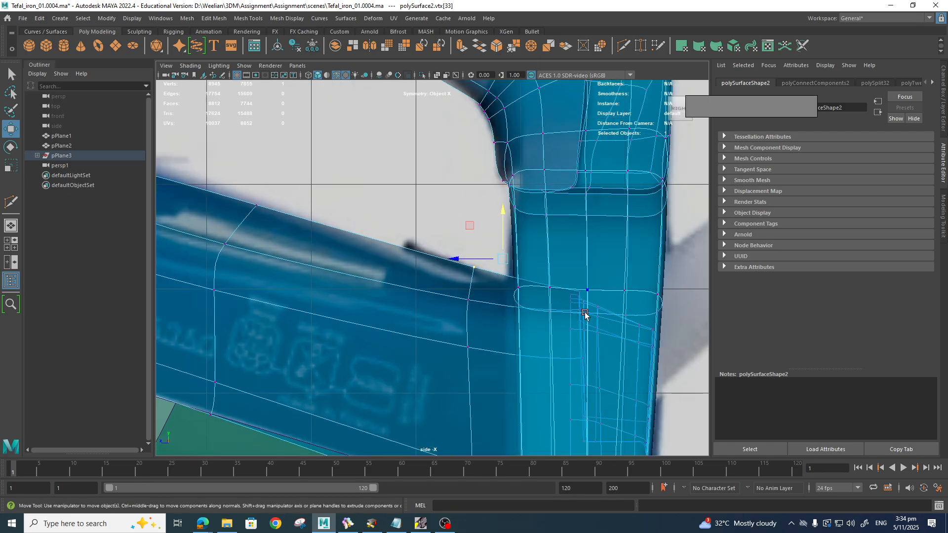
pyautogui.press('Right')
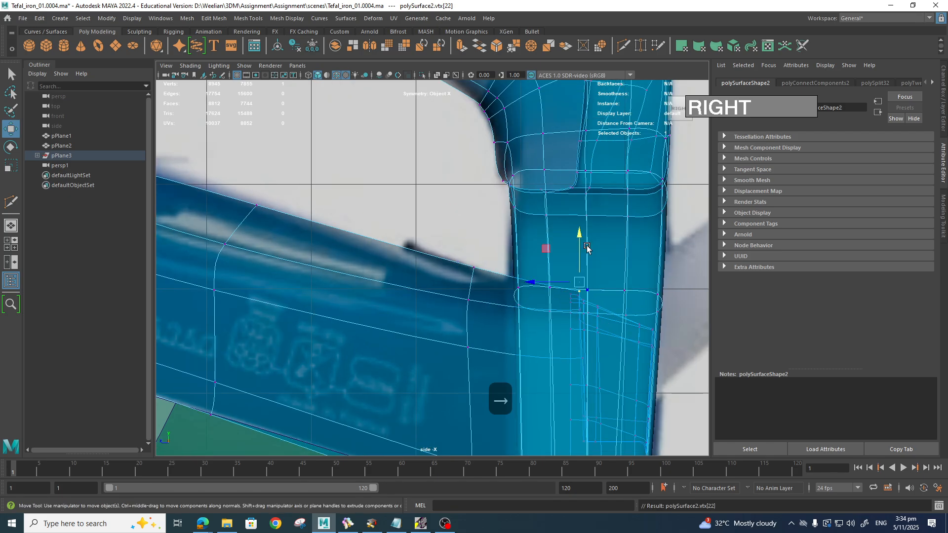
pyautogui.moveTo(584, 242); pyautogui.dragTo(583, 248)
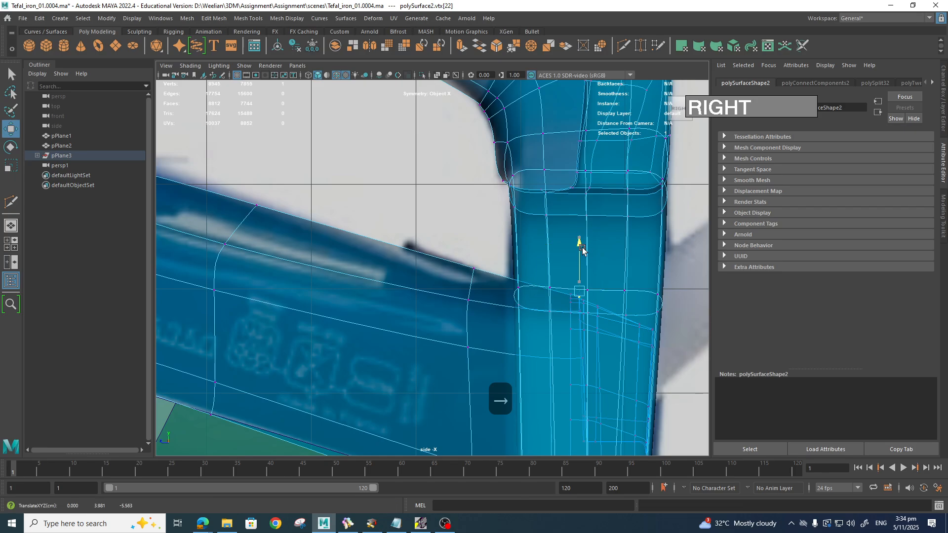
pyautogui.scroll(-5, 560, 295)
pyautogui.scroll(3, 489, 225)
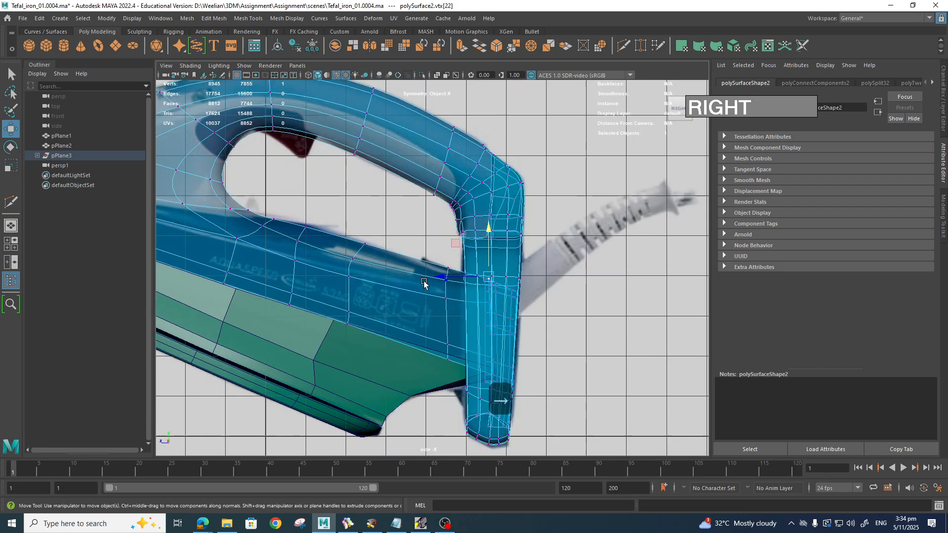
pyautogui.click(348, 238)
pyautogui.moveTo(353, 193); pyautogui.dragTo(351, 188)
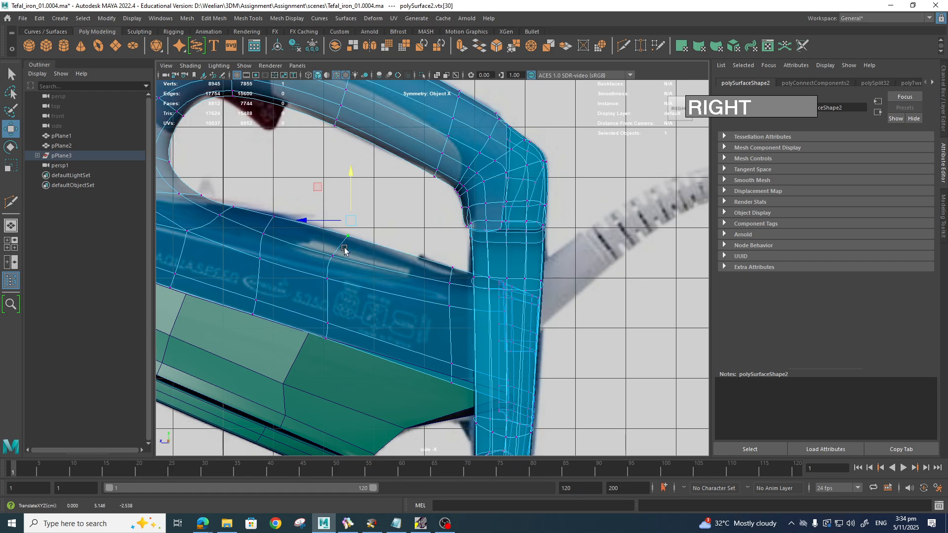
pyautogui.scroll(-4, 317, 264)
# Step: Shift vertices along the handle opening's curve onto the reference outline
pyautogui.keyDown('alt'); pyautogui.moveTo(282, 262); pyautogui.dragTo(433, 316, button='middle'); pyautogui.keyUp('alt')
pyautogui.scroll(4, 401, 260)
pyautogui.scroll(2, 434, 316)
pyautogui.scroll(2, 433, 316)
pyautogui.click(398, 255)
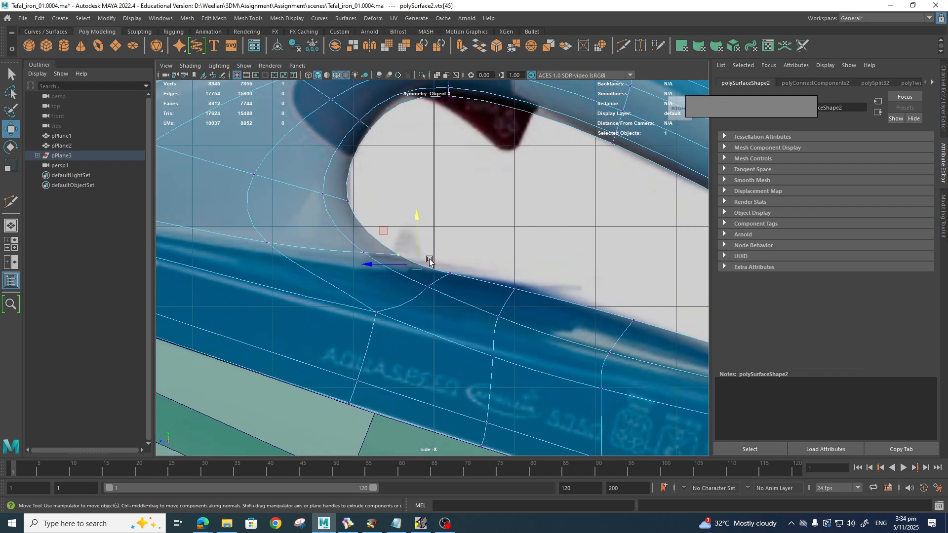
pyautogui.moveTo(419, 266); pyautogui.dragTo(396, 266)
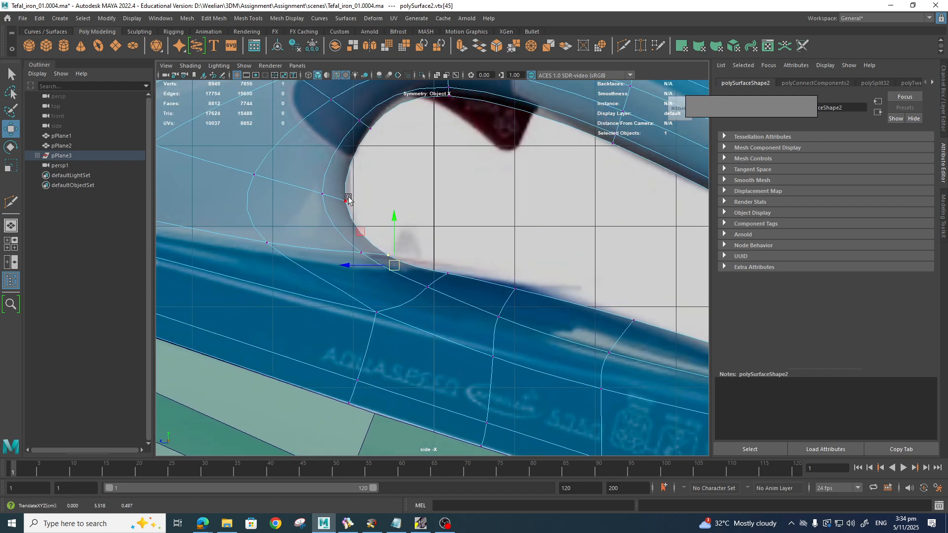
pyautogui.click(347, 200)
pyautogui.moveTo(348, 212); pyautogui.dragTo(354, 216)
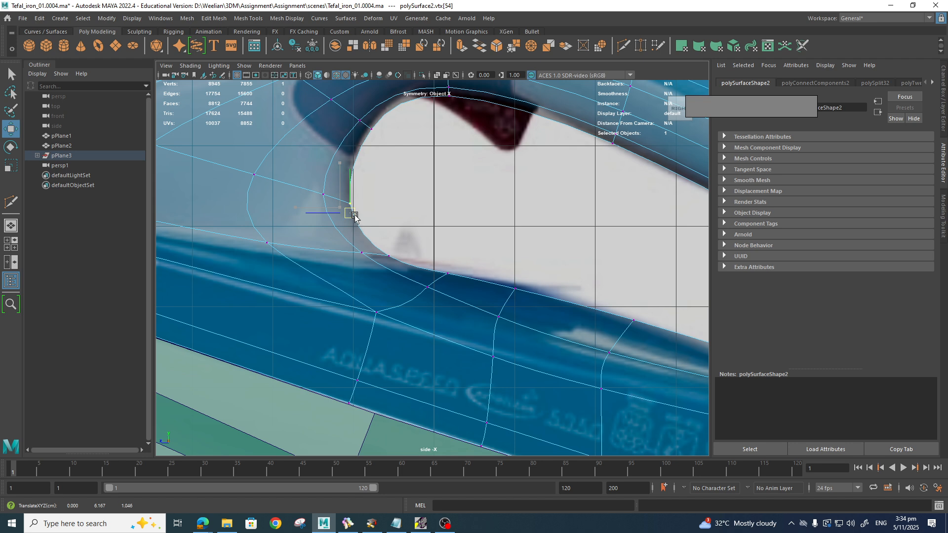
pyautogui.click(360, 120)
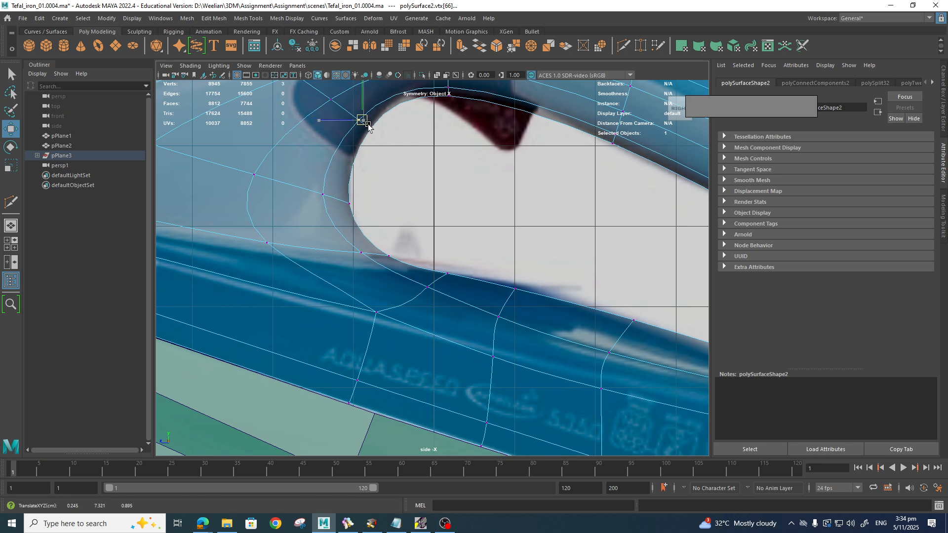
pyautogui.keyDown('alt'); pyautogui.moveTo(408, 144); pyautogui.dragTo(381, 235, button='middle'); pyautogui.keyUp('alt')
pyautogui.moveTo(415, 181); pyautogui.dragTo(404, 158)
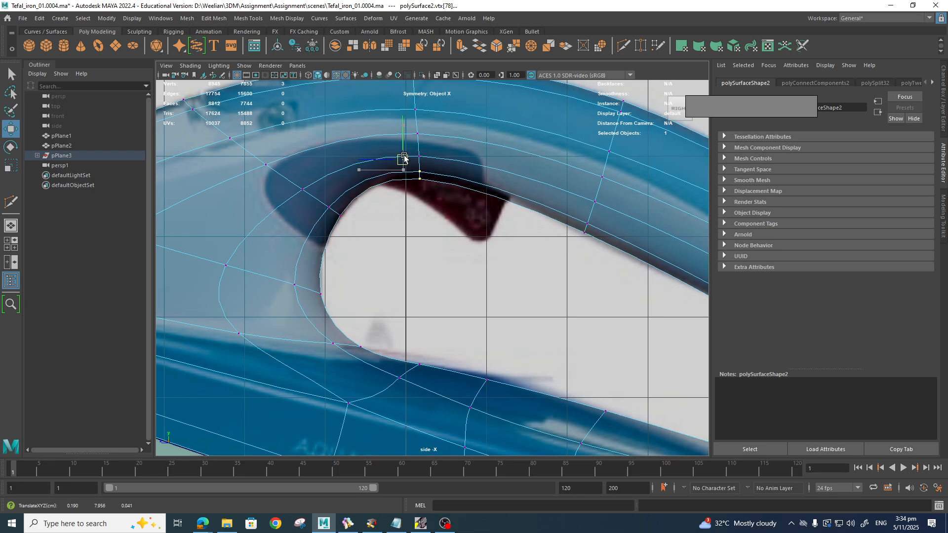
# Step: Nudge the upper handle vertex slightly left and select the vertex column across the handle
pyautogui.keyDown('alt'); pyautogui.moveTo(456, 216); pyautogui.dragTo(370, 212, button='middle'); pyautogui.keyUp('alt')
pyautogui.keyDown('alt'); pyautogui.moveTo(534, 277); pyautogui.dragTo(439, 244, button='middle'); pyautogui.keyUp('alt')
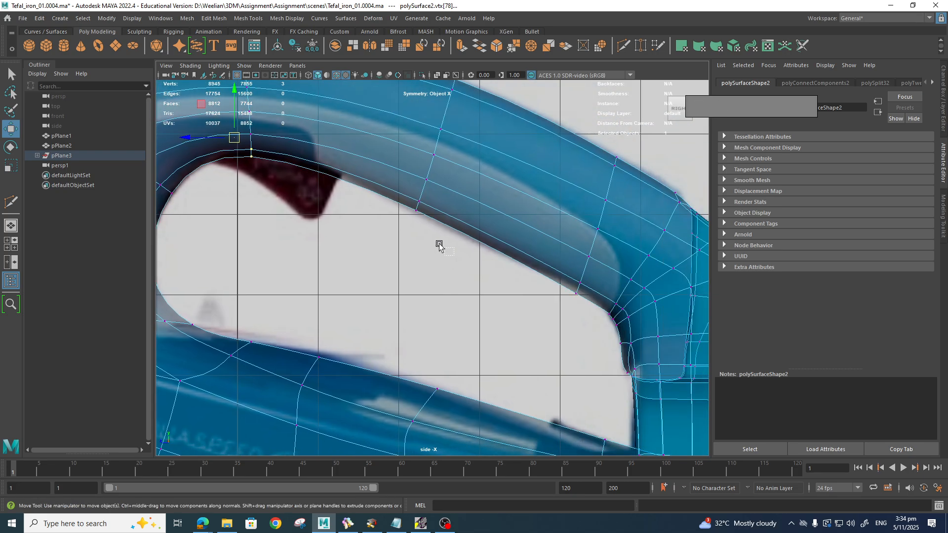
pyautogui.moveTo(420, 208); pyautogui.dragTo(416, 210)
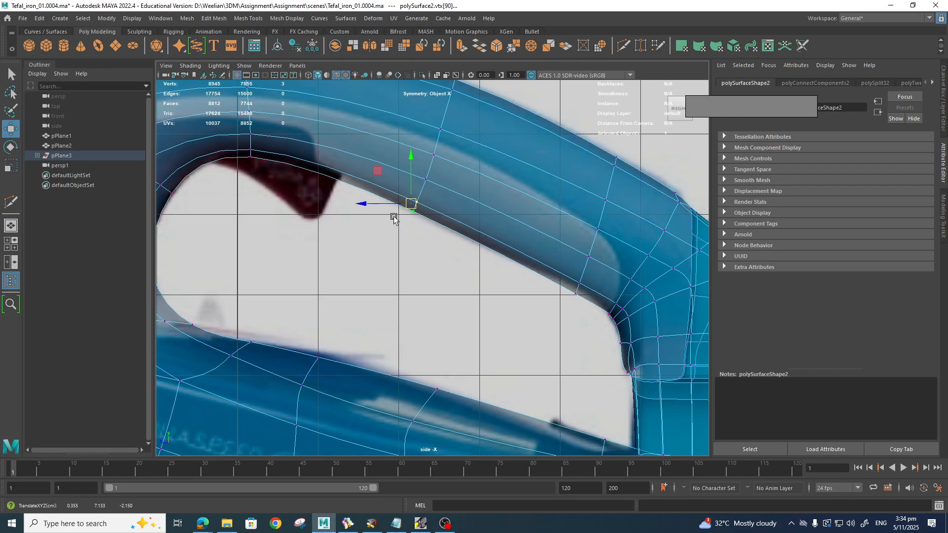
pyautogui.keyDown('alt'); pyautogui.moveTo(394, 218); pyautogui.dragTo(470, 319, button='middle'); pyautogui.keyUp('alt')
pyautogui.moveTo(311, 136); pyautogui.dragTo(379, 266)
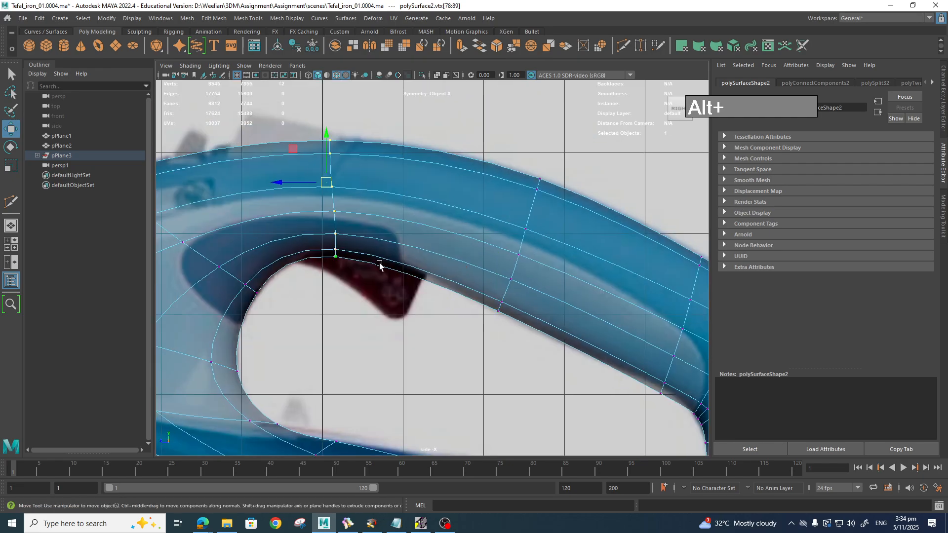
# Step: Try flattening the vertex column (undone), then edge-slide the ring of edges along the handle
pyautogui.press('r')
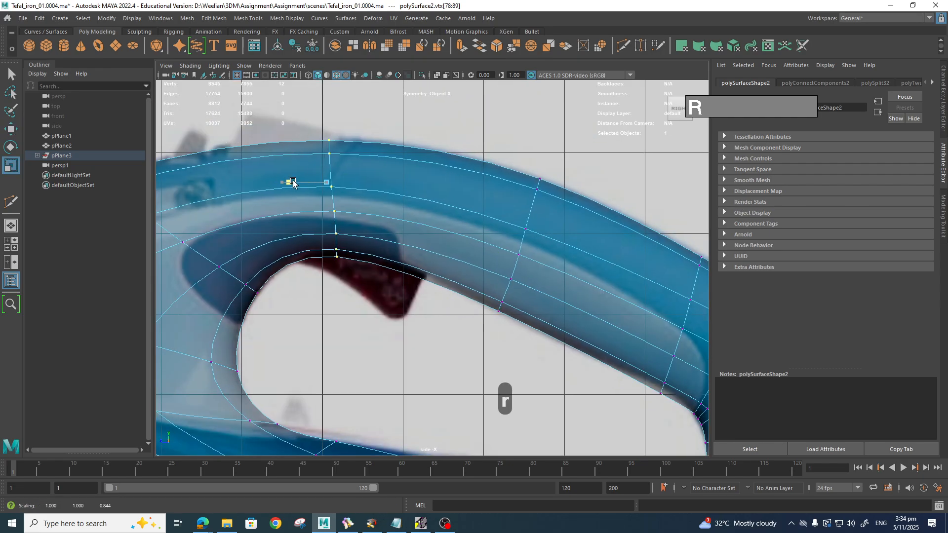
pyautogui.moveTo(289, 183); pyautogui.dragTo(315, 185)
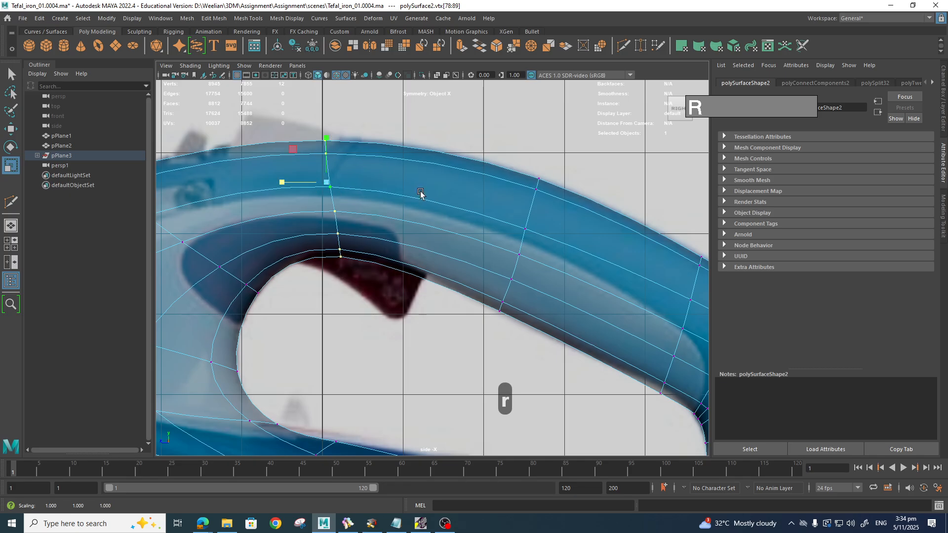
pyautogui.press('z')
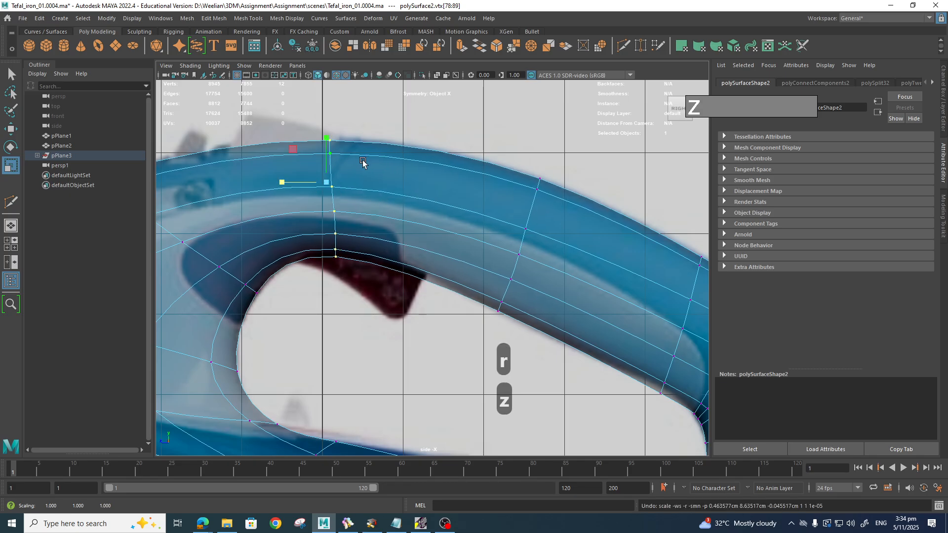
pyautogui.moveTo(363, 160); pyautogui.dragTo(363, 135, button='right')
pyautogui.click(380, 187)
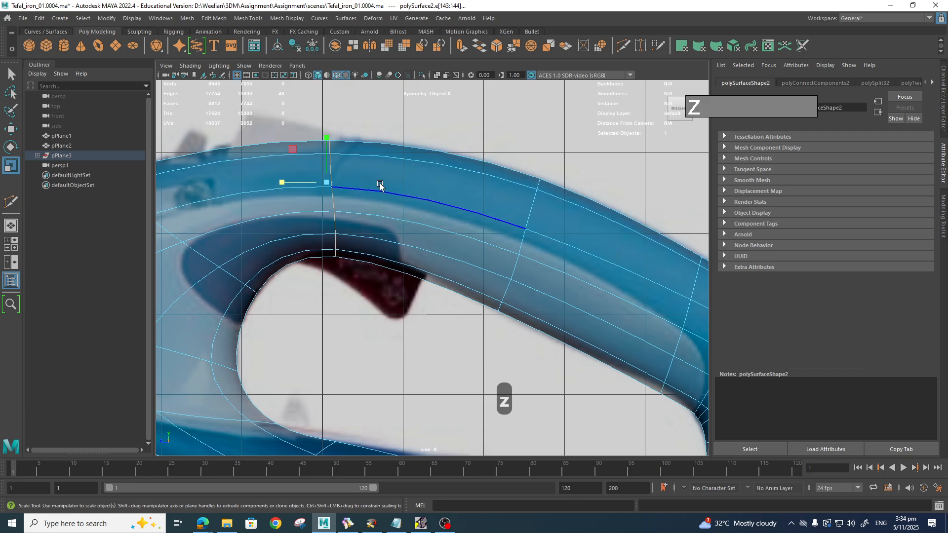
pyautogui.press('w')
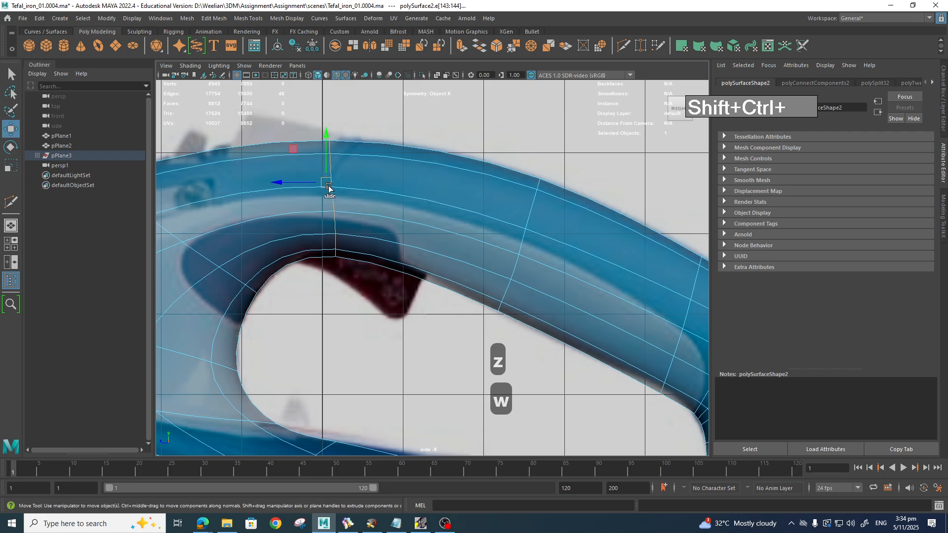
pyautogui.keyDown('ctrl'); pyautogui.keyDown('shift'); pyautogui.moveTo(329, 189); pyautogui.dragTo(329, 188); pyautogui.keyUp('shift'); pyautogui.keyUp('ctrl')
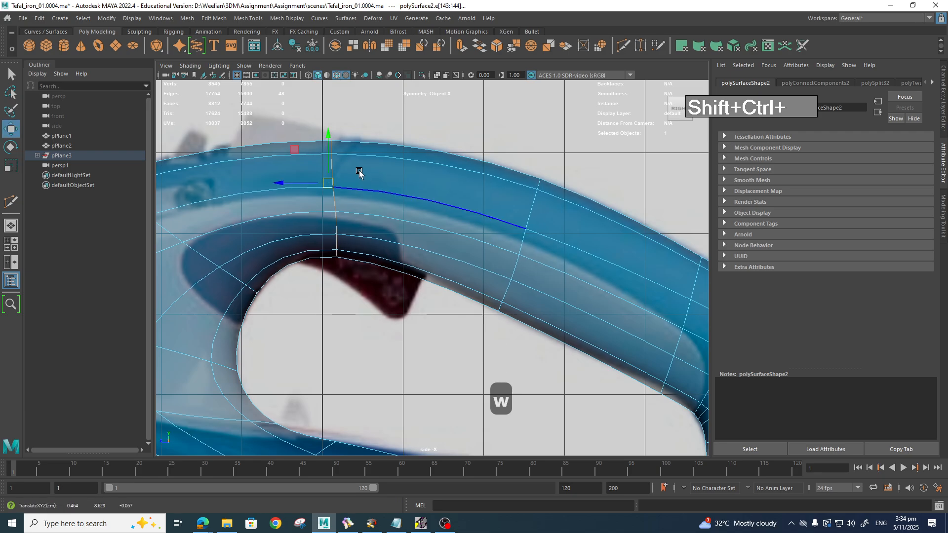
# Step: Raise the top handle vertices and lift the upper vertices left of the corner
pyautogui.moveTo(358, 167); pyautogui.dragTo(313, 160, button='right')
pyautogui.moveTo(339, 154); pyautogui.dragTo(335, 127)
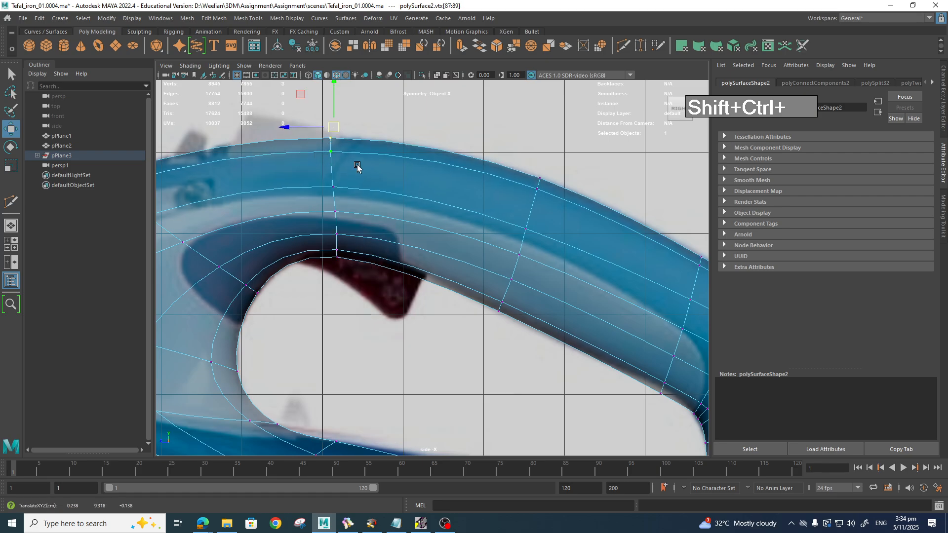
pyautogui.scroll(-5, 379, 175)
pyautogui.scroll(2, 383, 203)
pyautogui.keyDown('alt'); pyautogui.moveTo(460, 298); pyautogui.dragTo(454, 237, button='middle'); pyautogui.keyUp('alt')
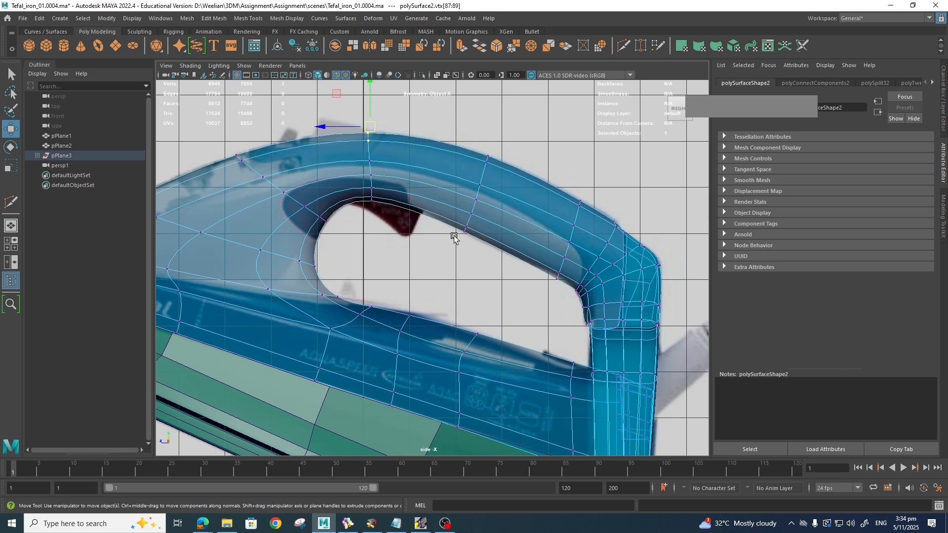
pyautogui.scroll(4, 389, 235)
pyautogui.keyDown('alt'); pyautogui.moveTo(538, 249); pyautogui.dragTo(412, 255, button='middle'); pyautogui.keyUp('alt')
pyautogui.moveTo(451, 201); pyautogui.dragTo(482, 219)
pyautogui.moveTo(381, 167); pyautogui.dragTo(431, 189)
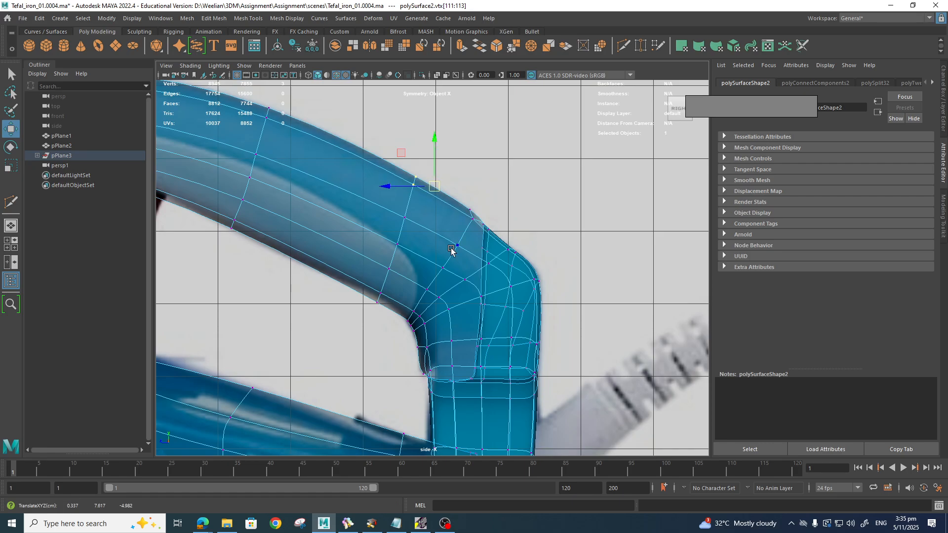
# Step: Try moving the handle-corner vertices down-right (undone), then select two corner vertices
pyautogui.moveTo(450, 250)
pyautogui.keyDown('alt'); pyautogui.mouseDown(button='middle')
pyautogui.moveTo(432, 195)
pyautogui.moveTo(435, 257)
pyautogui.mouseUp(button='middle'); pyautogui.keyUp('alt')
pyautogui.scroll(3, 428, 192)
pyautogui.click(446, 196)
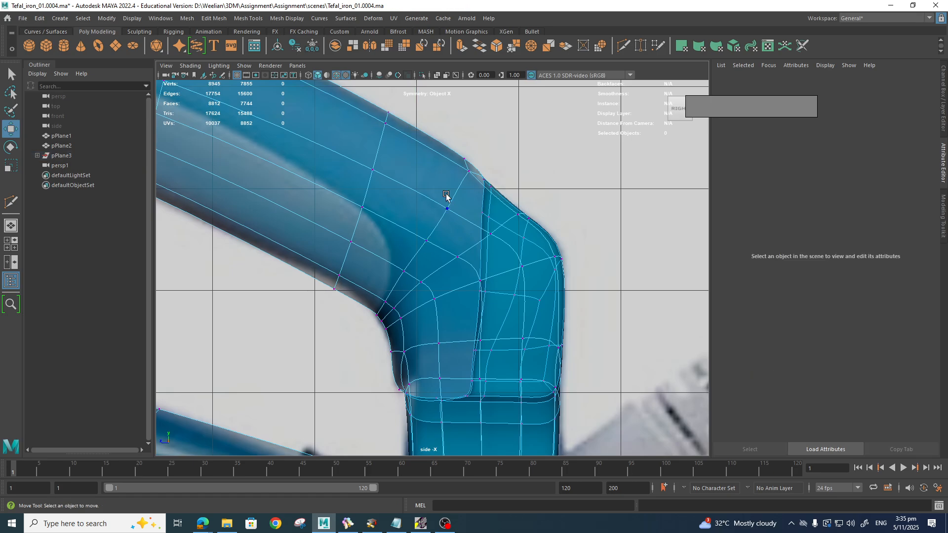
pyautogui.moveTo(452, 230); pyautogui.dragTo(452, 229)
pyautogui.moveTo(414, 177); pyautogui.dragTo(440, 224)
pyautogui.press('z')
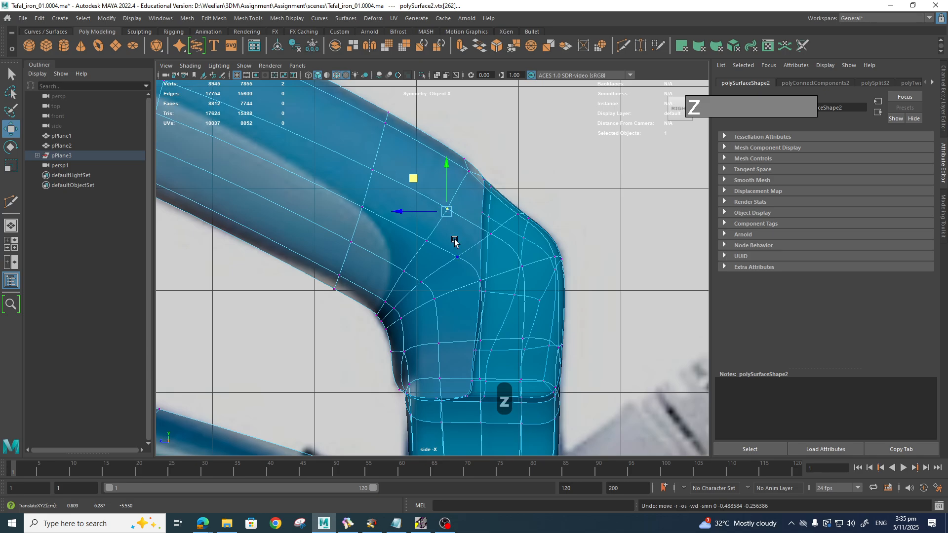
pyautogui.moveTo(473, 212); pyautogui.dragTo(435, 240)
pyautogui.keyDown('shift'); pyautogui.click(424, 242); pyautogui.keyUp('shift')
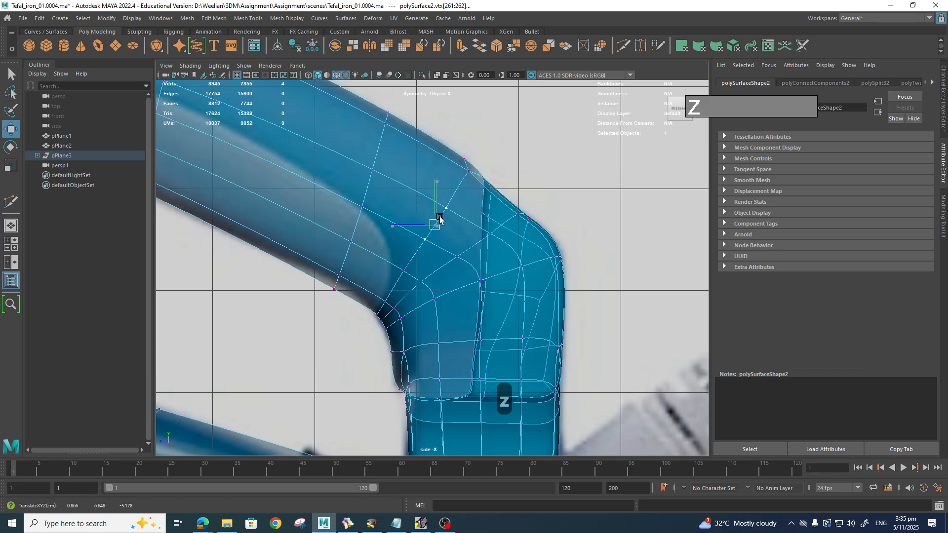
# Step: Check the handle corner in side view, then return to the perspective view
pyautogui.keyDown('alt'); pyautogui.moveTo(468, 291); pyautogui.dragTo(418, 179, button='middle'); pyautogui.keyUp('alt')
pyautogui.keyDown('alt'); pyautogui.moveTo(475, 258); pyautogui.dragTo(440, 307, button='middle'); pyautogui.keyUp('alt')
pyautogui.keyDown('alt'); pyautogui.moveTo(472, 280); pyautogui.dragTo(429, 324, button='middle'); pyautogui.keyUp('alt')
pyautogui.scroll(1, 439, 316)
pyautogui.scroll(-8, 439, 317)
pyautogui.press('space')
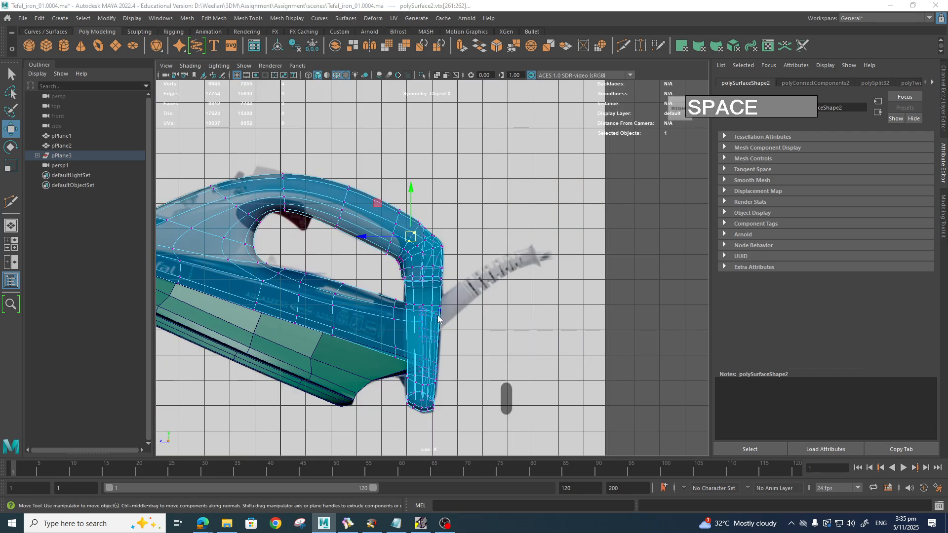
pyautogui.moveTo(439, 317); pyautogui.dragTo(446, 293)
# Step: Tumble around the iron in perspective and open the mesh's lambert2 Material Attributes
pyautogui.keyDown('alt'); pyautogui.moveTo(445, 304); pyautogui.dragTo(533, 311); pyautogui.keyUp('alt')
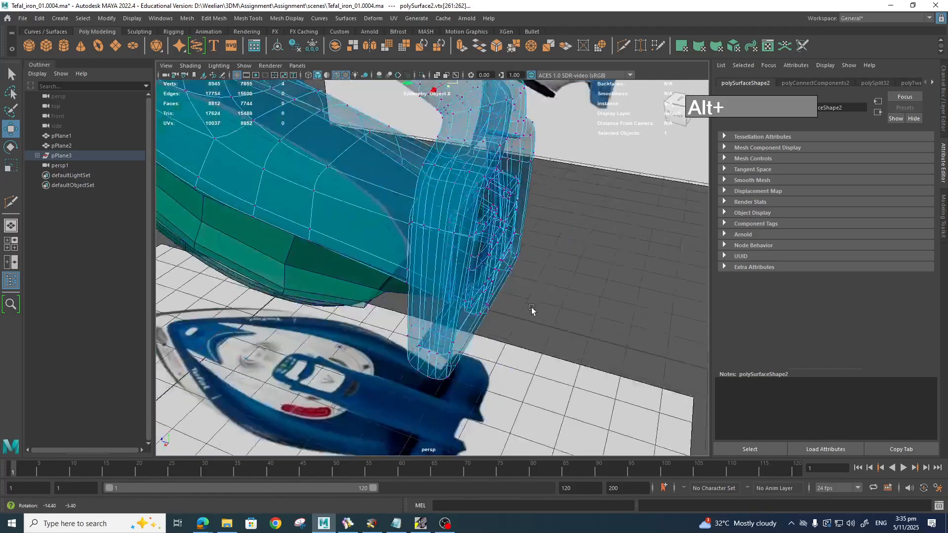
pyautogui.keyDown('alt'); pyautogui.moveTo(534, 311); pyautogui.dragTo(510, 380, button='middle'); pyautogui.keyUp('alt')
pyautogui.keyDown('alt'); pyautogui.moveTo(509, 380); pyautogui.dragTo(588, 323); pyautogui.keyUp('alt')
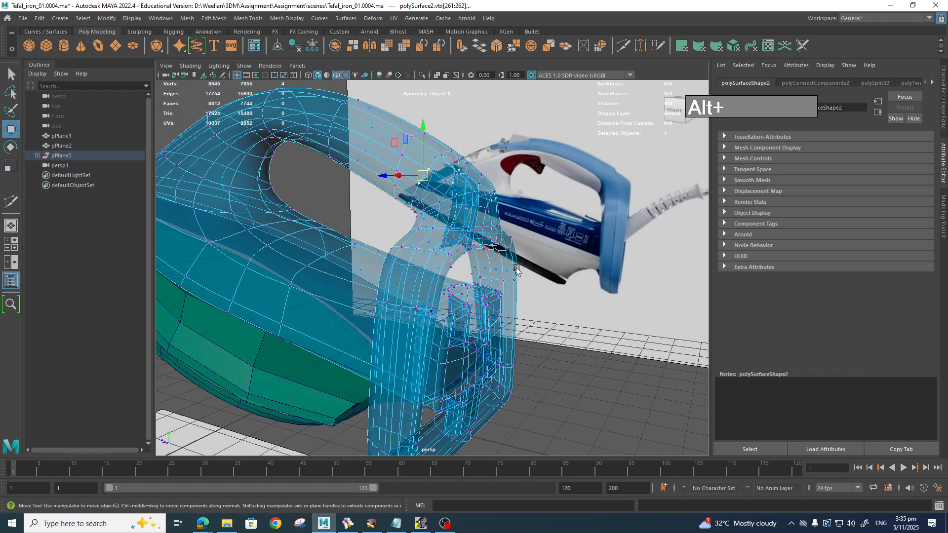
pyautogui.moveTo(436, 252); pyautogui.dragTo(436, 491, button='right')
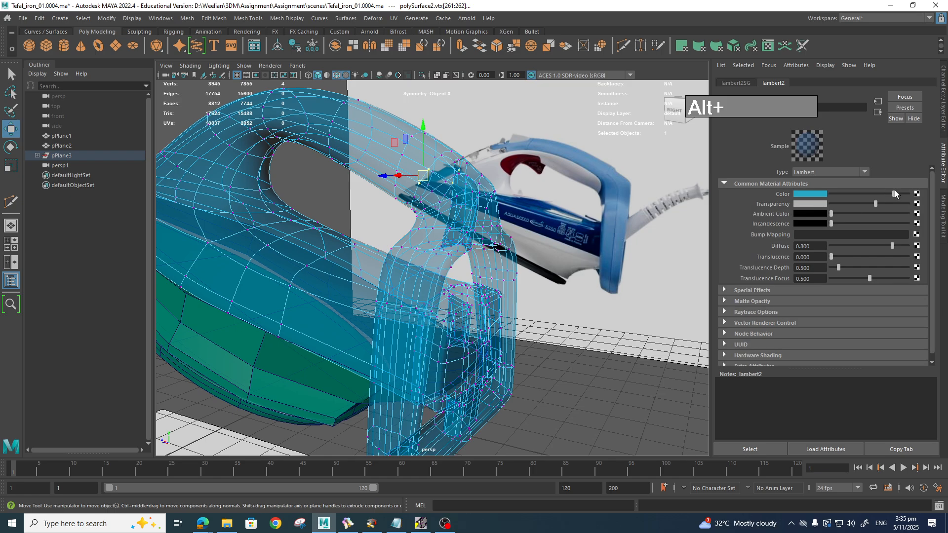
# Step: Set lambert2's colour to cyan and its Transparency to 0
pyautogui.moveTo(885, 193)
pyautogui.mouseDown()
pyautogui.moveTo(840, 196)
pyautogui.moveTo(886, 199)
pyautogui.mouseUp()
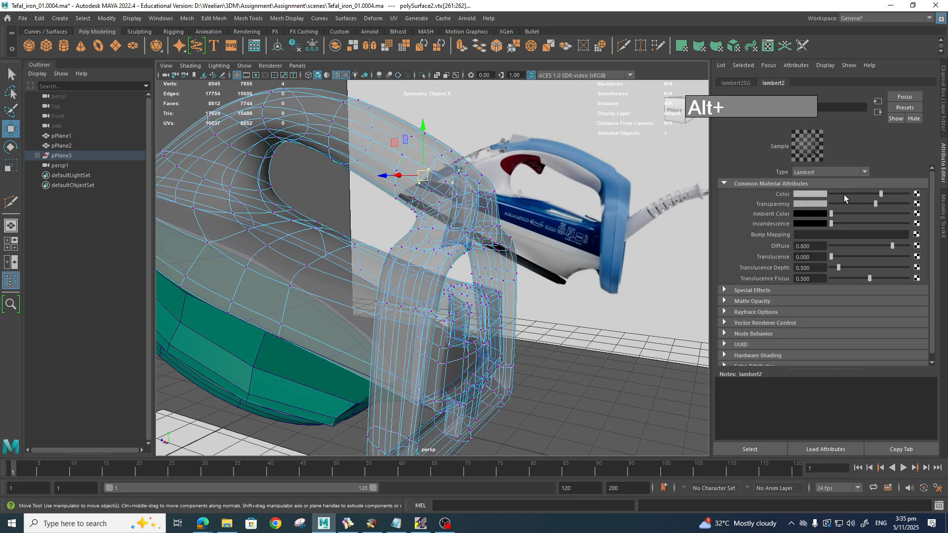
pyautogui.click(822, 195)
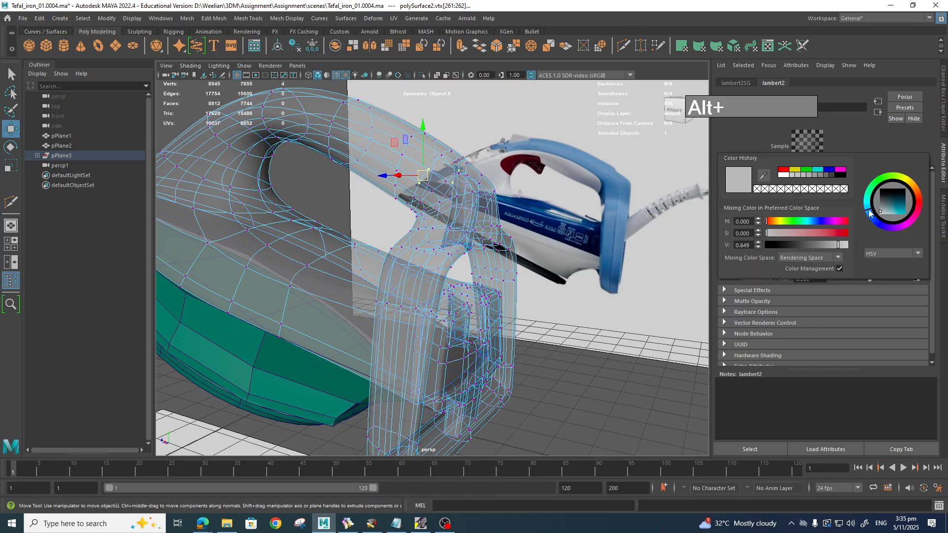
pyautogui.click(901, 209)
pyautogui.click(848, 255)
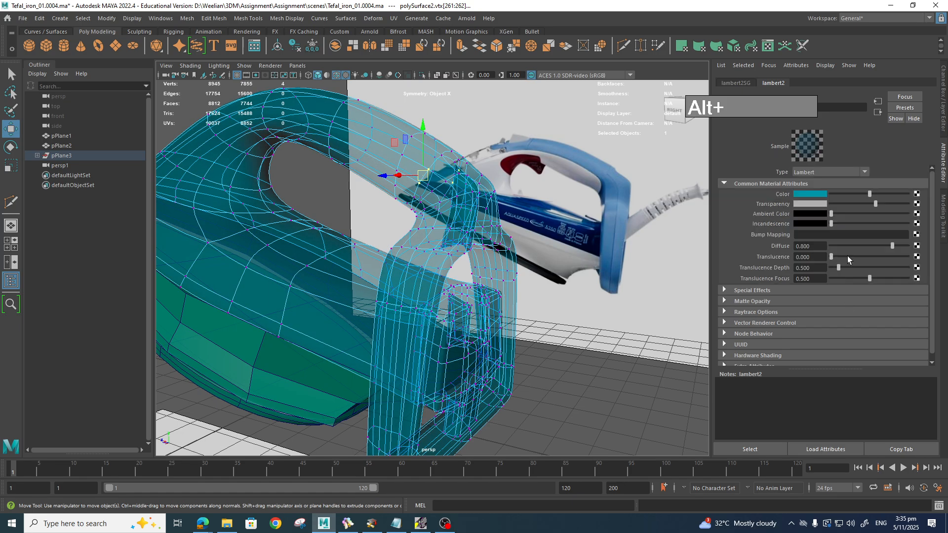
pyautogui.moveTo(874, 203); pyautogui.dragTo(822, 206)
# Step: Select a set of mirrored faces on the rear handle in face mode
pyautogui.click(584, 354)
pyautogui.keyDown('alt'); pyautogui.moveTo(583, 352); pyautogui.dragTo(512, 366); pyautogui.keyUp('alt')
pyautogui.moveTo(437, 278); pyautogui.dragTo(434, 296, button='right')
pyautogui.click(423, 296)
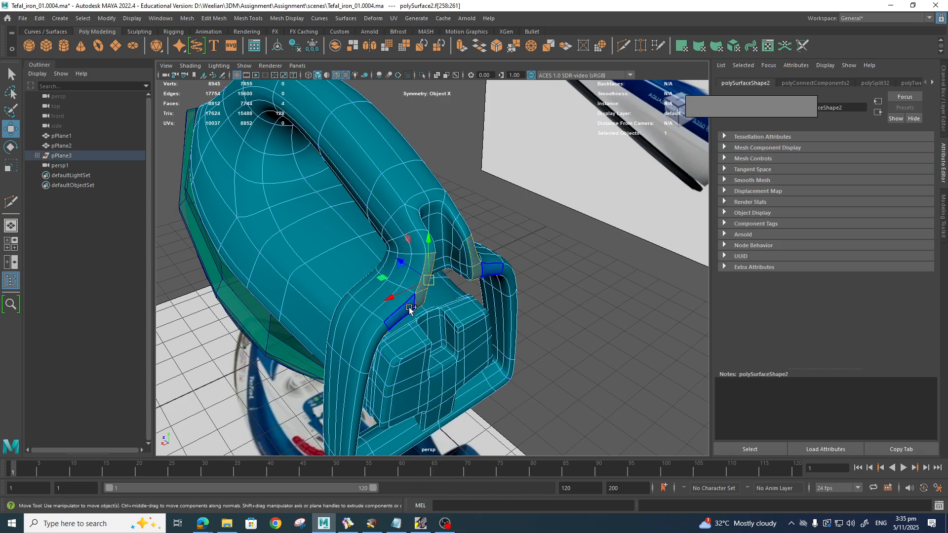
pyautogui.keyDown('shift'); pyautogui.click(402, 316); pyautogui.keyUp('shift')
pyautogui.keyDown('shift'); pyautogui.click(402, 315); pyautogui.keyUp('shift')
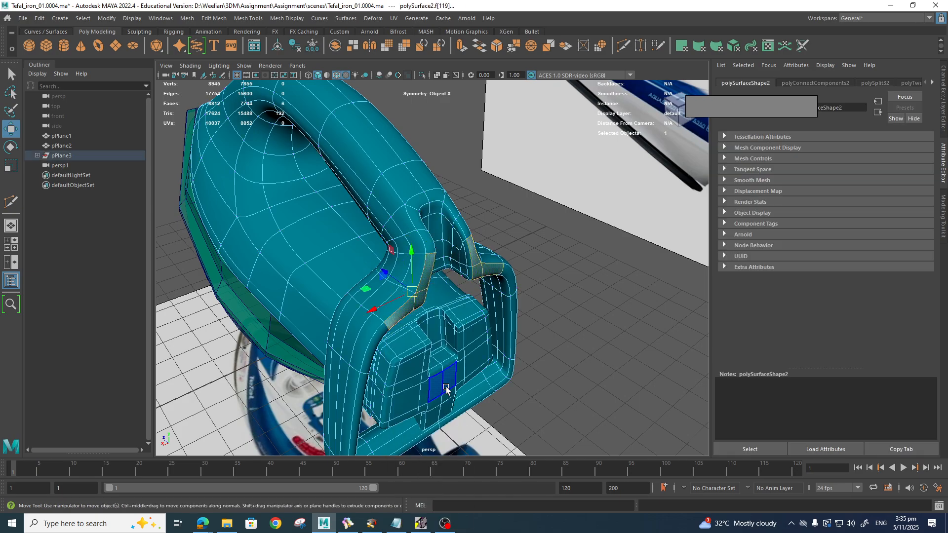
pyautogui.keyDown('alt'); pyautogui.moveTo(434, 403); pyautogui.dragTo(421, 362, button='middle'); pyautogui.keyUp('alt')
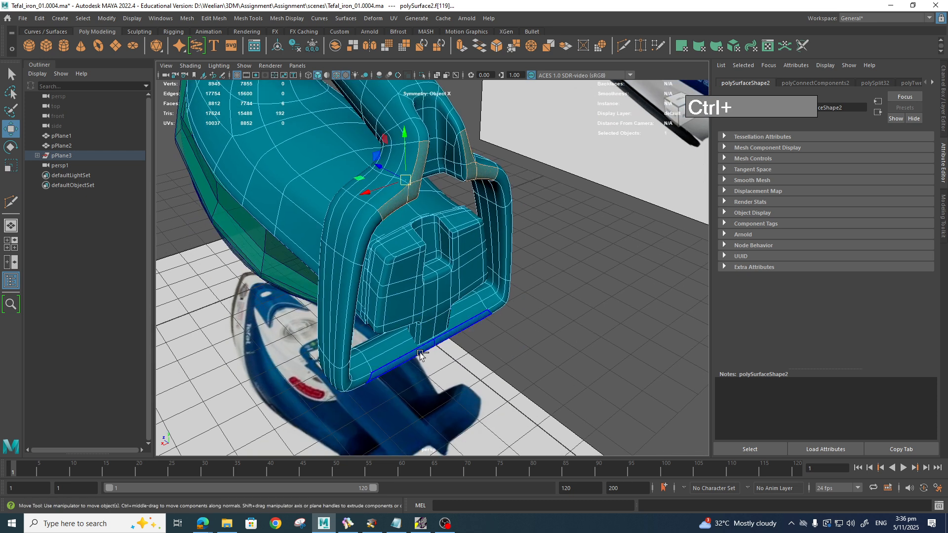
# Step: Select the whole face loop on the handle rim and flatten it by scaling
pyautogui.keyDown('shift'); pyautogui.doubleClick(421, 351); pyautogui.keyUp('shift')
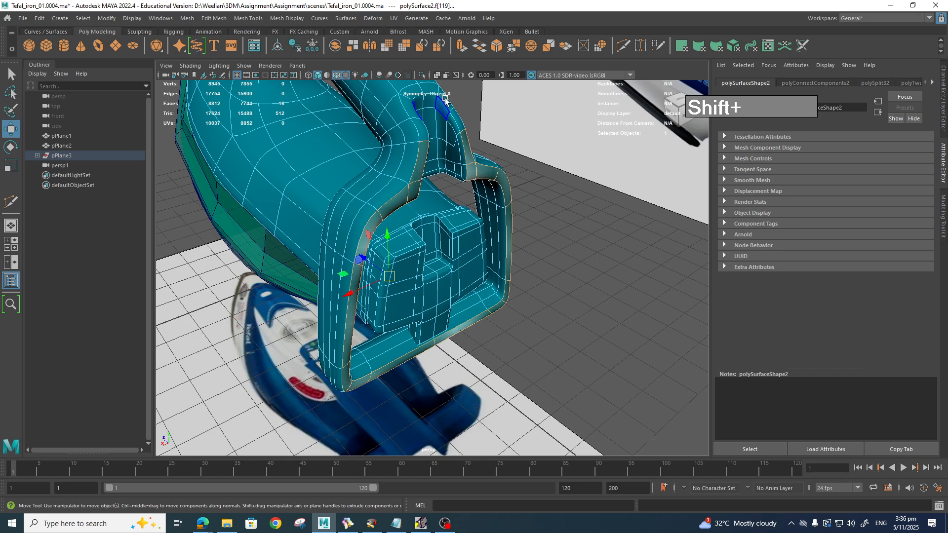
pyautogui.keyDown('alt'); pyautogui.moveTo(515, 282); pyautogui.dragTo(561, 268); pyautogui.keyUp('alt')
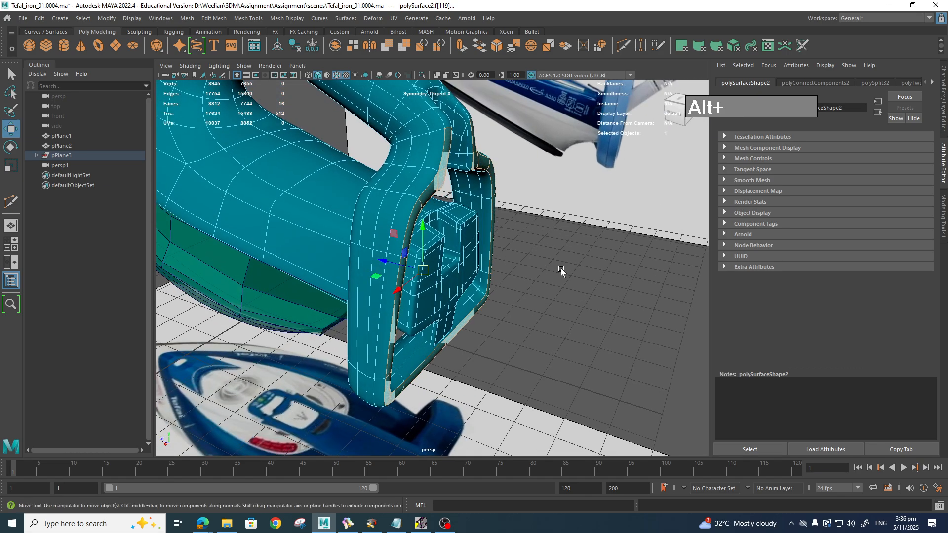
pyautogui.press('r')
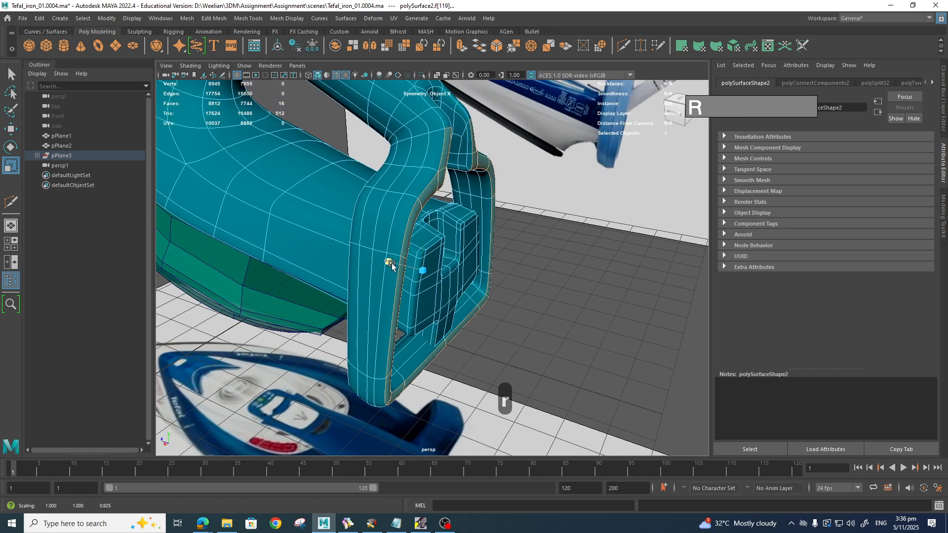
pyautogui.moveTo(387, 265); pyautogui.dragTo(533, 272)
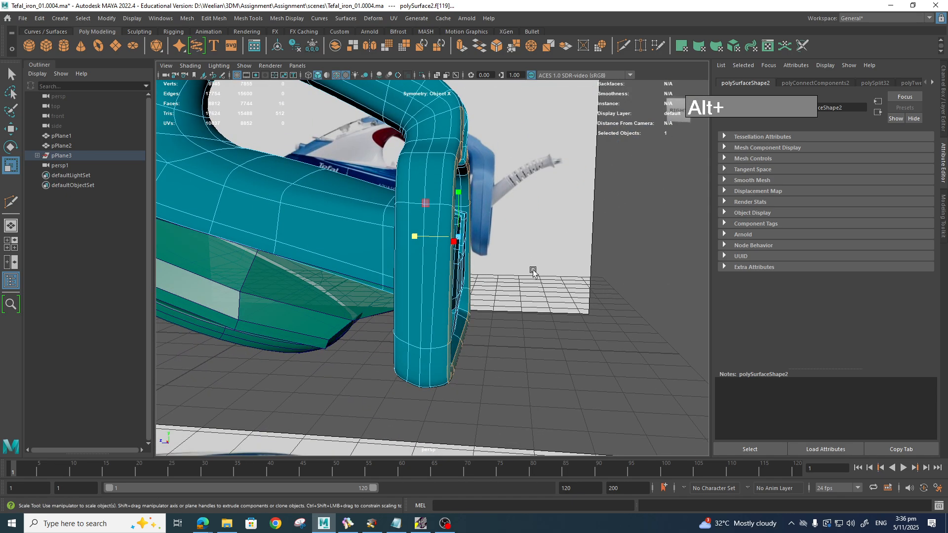
# Step: In side view, rotate and nudge the faces, then extrude them slightly outward
pyautogui.press('space')
pyautogui.press('space')
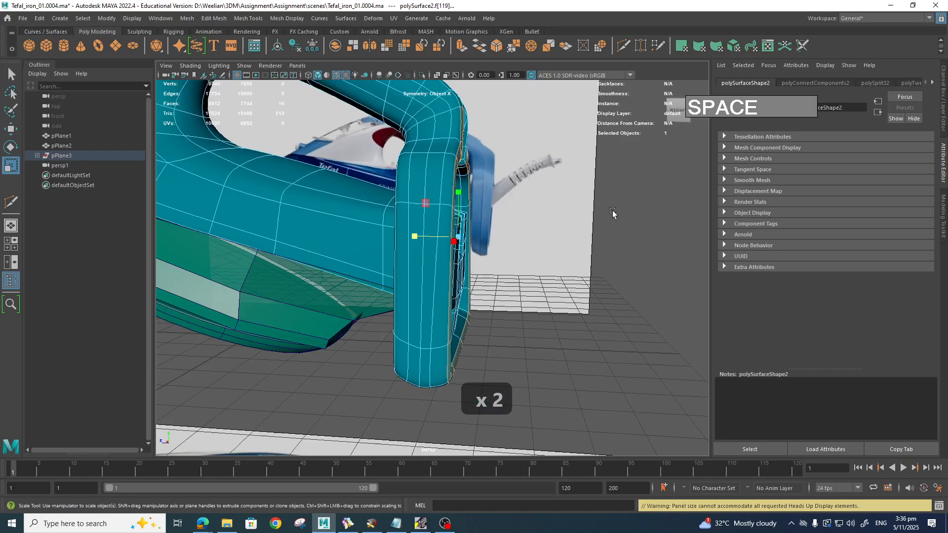
pyautogui.press('space')
pyautogui.moveTo(647, 217); pyautogui.dragTo(649, 218)
pyautogui.scroll(4, 553, 293)
pyautogui.keyDown('alt'); pyautogui.moveTo(514, 316); pyautogui.dragTo(504, 261, button='middle'); pyautogui.keyUp('alt')
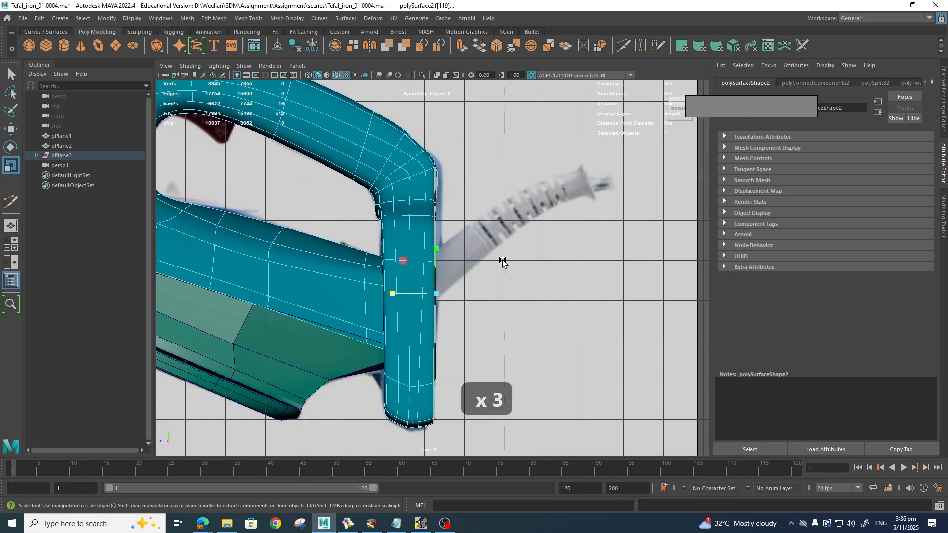
pyautogui.press('e')
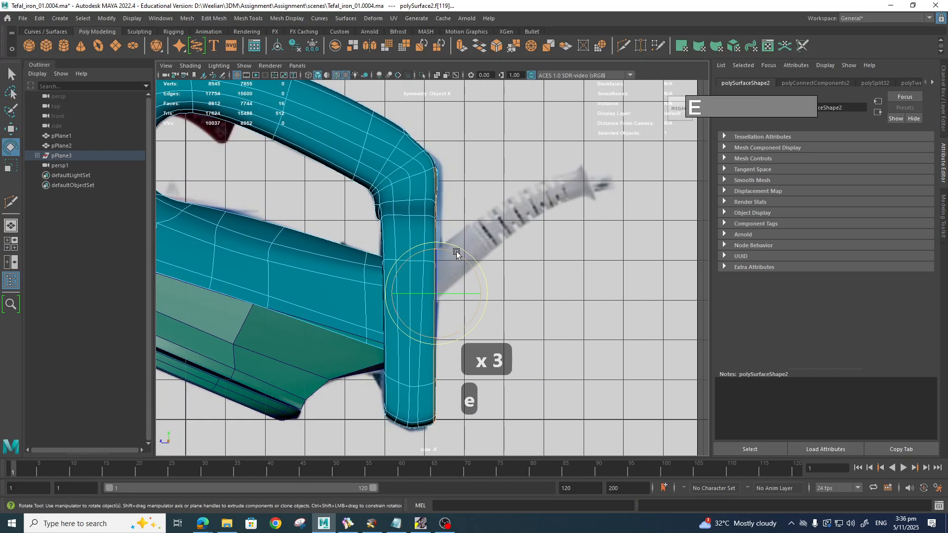
pyautogui.moveTo(456, 253); pyautogui.dragTo(459, 254)
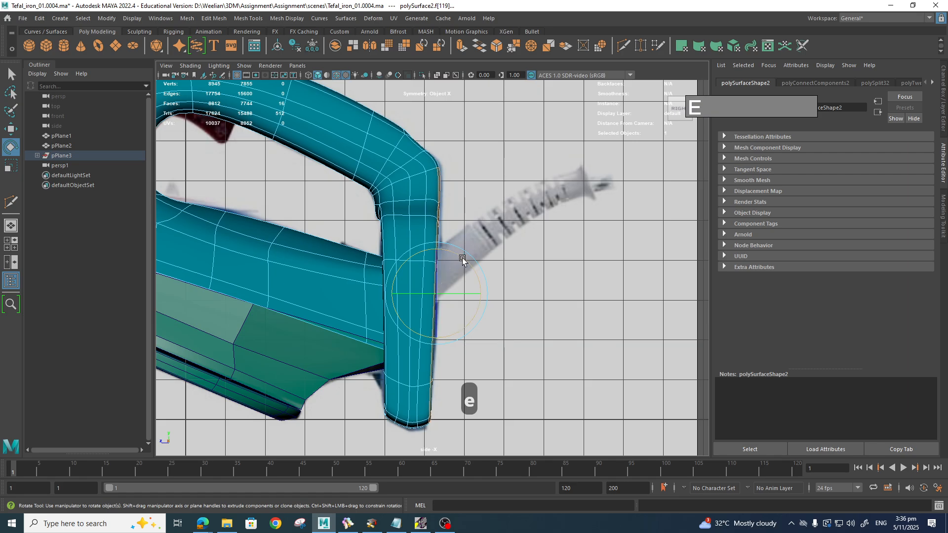
pyautogui.press('w')
pyautogui.moveTo(409, 293); pyautogui.dragTo(410, 293)
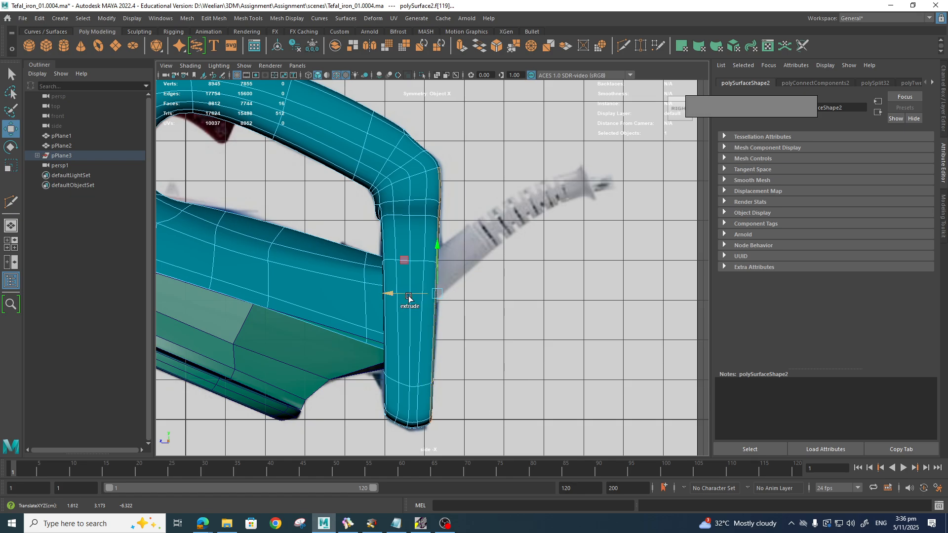
pyautogui.keyDown('shift'); pyautogui.moveTo(408, 297); pyautogui.dragTo(411, 295); pyautogui.keyUp('shift')
# Step: Return to the perspective view and switch back to Object Mode
pyautogui.press('space')
pyautogui.moveTo(488, 369); pyautogui.dragTo(491, 344)
pyautogui.moveTo(496, 367)
pyautogui.keyDown('alt'); pyautogui.mouseDown()
pyautogui.moveTo(511, 372)
pyautogui.moveTo(486, 374)
pyautogui.mouseUp(); pyautogui.keyUp('alt')
pyautogui.moveTo(483, 157); pyautogui.dragTo(535, 142, button='right')
pyautogui.click(585, 248)
pyautogui.keyDown('alt'); pyautogui.moveTo(585, 249); pyautogui.dragTo(561, 322); pyautogui.keyUp('alt')
pyautogui.keyDown('alt'); pyautogui.moveTo(561, 322); pyautogui.dragTo(538, 379, button='middle'); pyautogui.keyUp('alt')
pyautogui.keyDown('alt'); pyautogui.moveTo(537, 346); pyautogui.dragTo(477, 374); pyautogui.keyUp('alt')
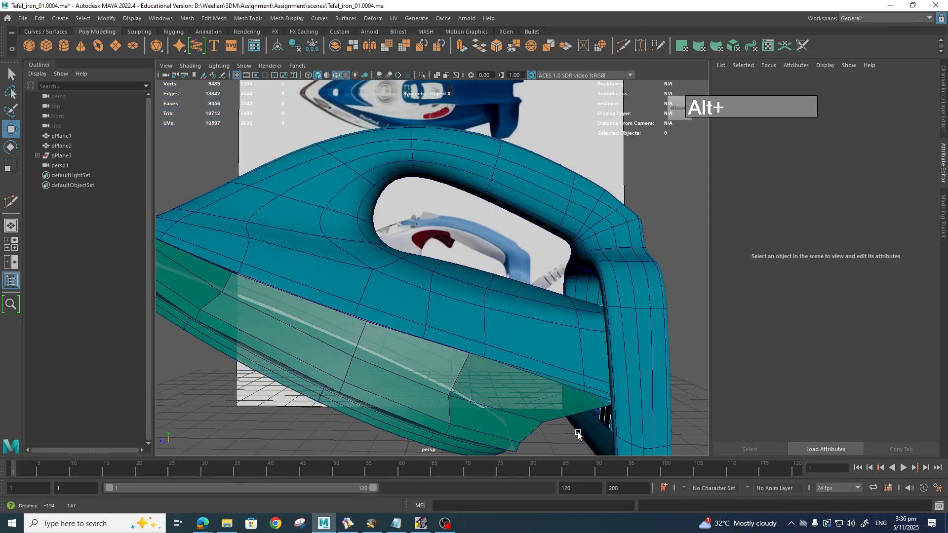
pyautogui.keyDown('alt'); pyautogui.moveTo(477, 374); pyautogui.dragTo(488, 406, button='middle'); pyautogui.keyUp('alt')
pyautogui.keyDown('alt'); pyautogui.moveTo(488, 406); pyautogui.dragTo(422, 301); pyautogui.keyUp('alt')
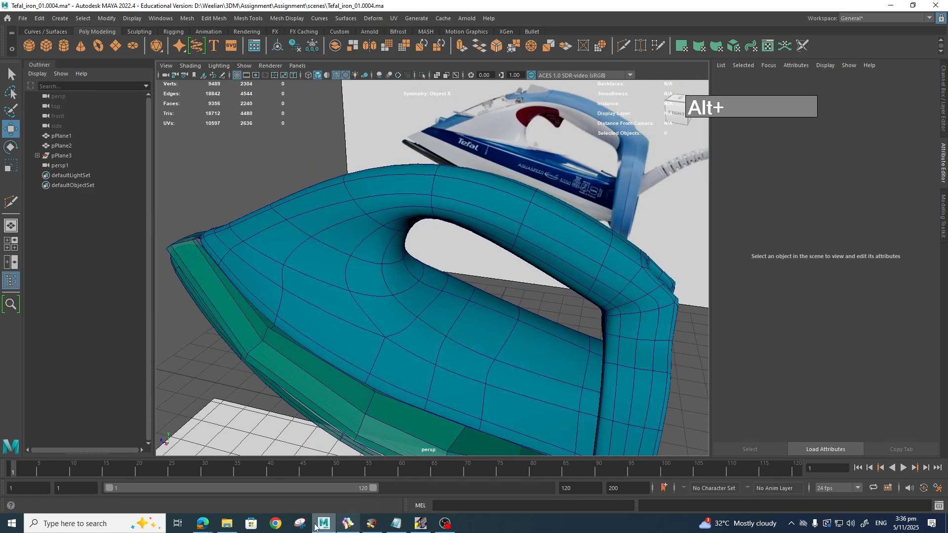
pyautogui.click(345, 491)
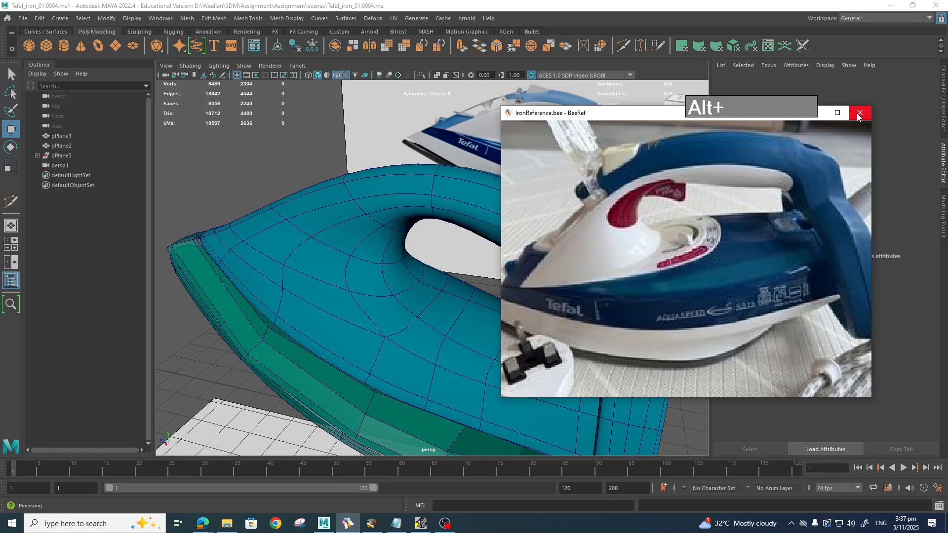
pyautogui.keyDown('alt'); pyautogui.click(296, 122); pyautogui.keyUp('alt')
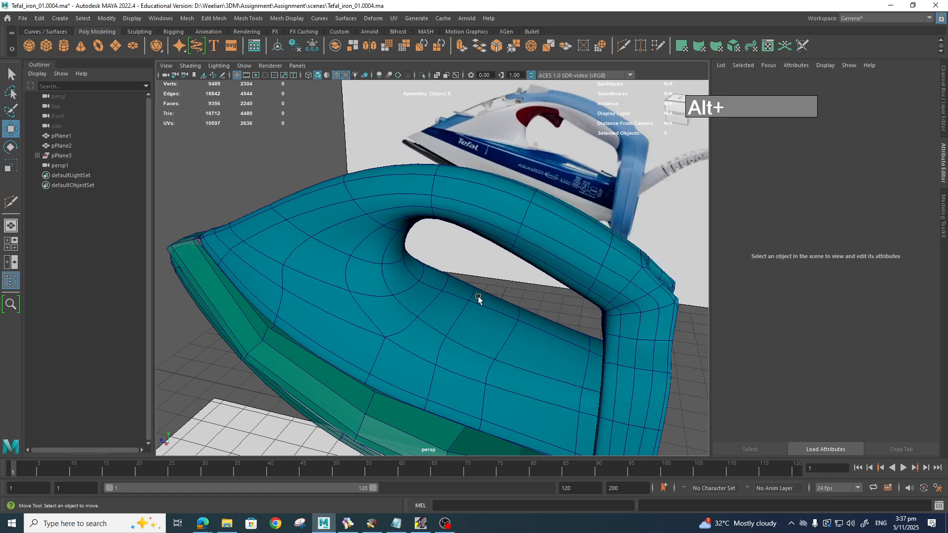
pyautogui.keyDown('alt'); pyautogui.moveTo(478, 296); pyautogui.dragTo(456, 298); pyautogui.keyUp('alt')
# Step: Delete the iron's construction history and increment-save the scene as Tefal_iron_01.0005
pyautogui.press('space')
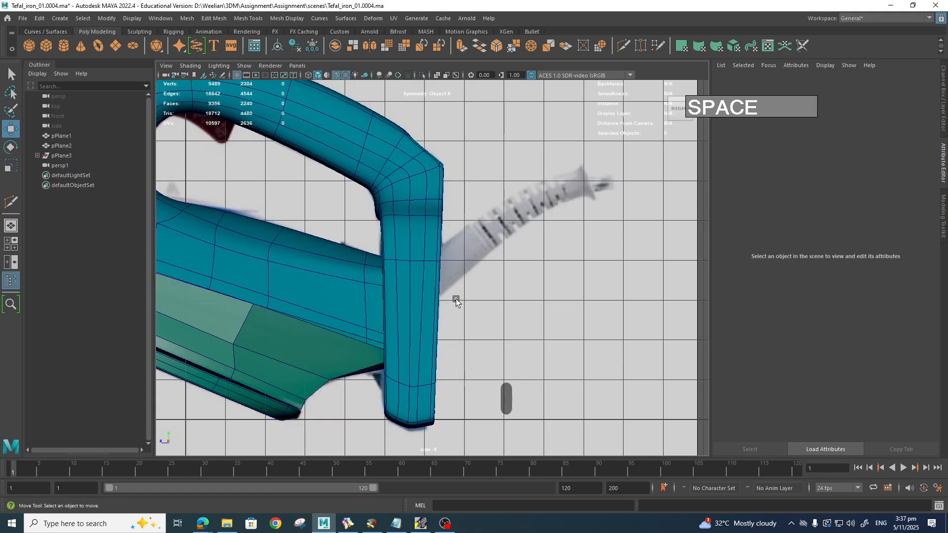
pyautogui.scroll(-5, 455, 298)
pyautogui.keyDown('alt'); pyautogui.moveTo(455, 299); pyautogui.dragTo(611, 348, button='middle'); pyautogui.keyUp('alt')
pyautogui.scroll(5, 577, 316)
pyautogui.click(589, 214)
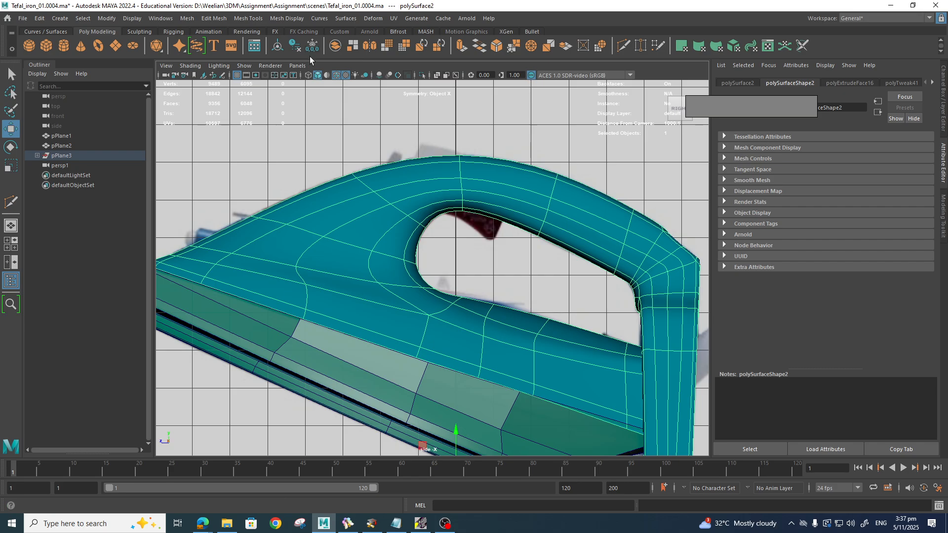
pyautogui.click(296, 47)
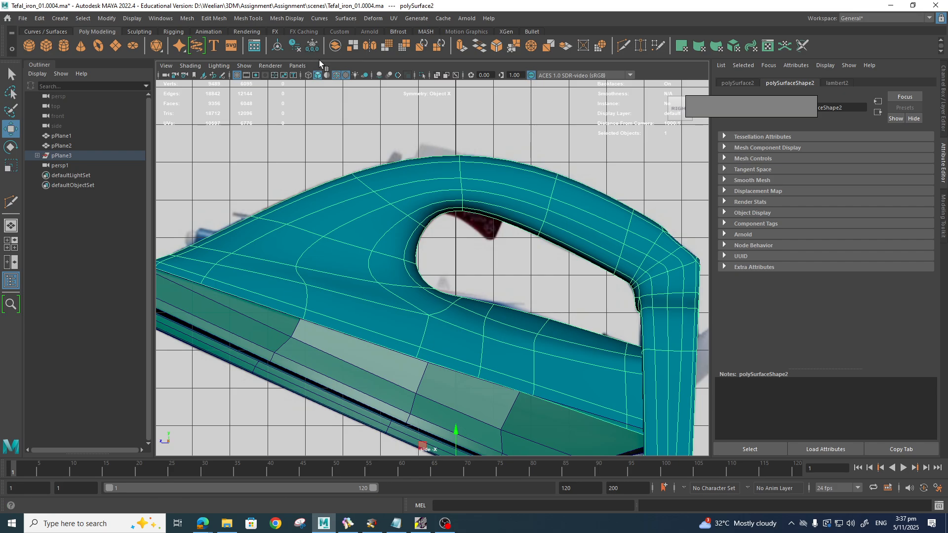
pyautogui.click(22, 18)
pyautogui.click(58, 80)
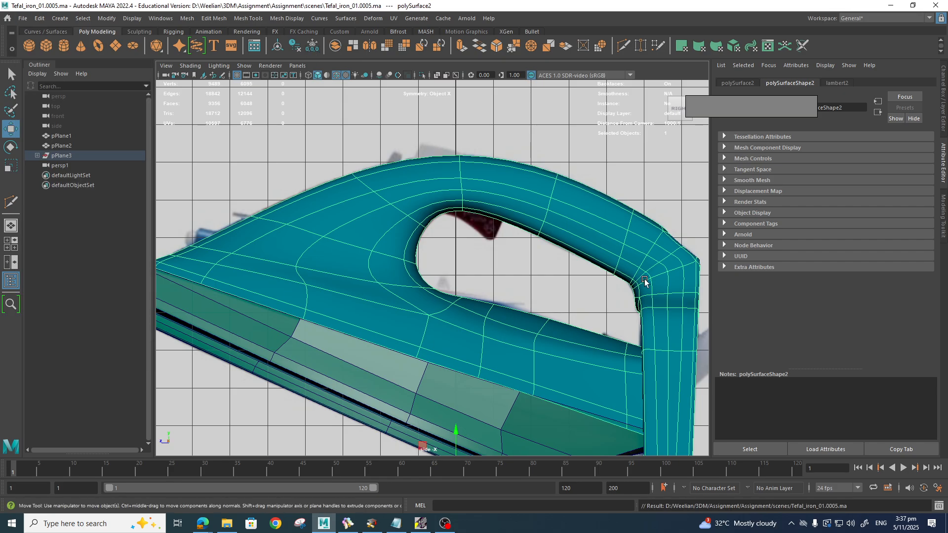
# Step: Raise lambert2's Transparency so the reference shows through, framing the handle
pyautogui.click(835, 82)
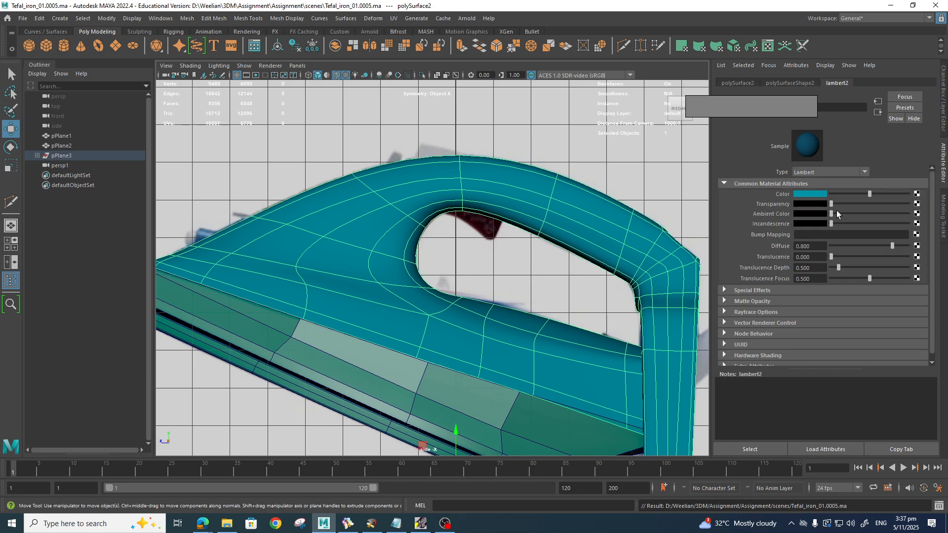
pyautogui.moveTo(832, 204); pyautogui.dragTo(874, 213)
pyautogui.scroll(2, 650, 289)
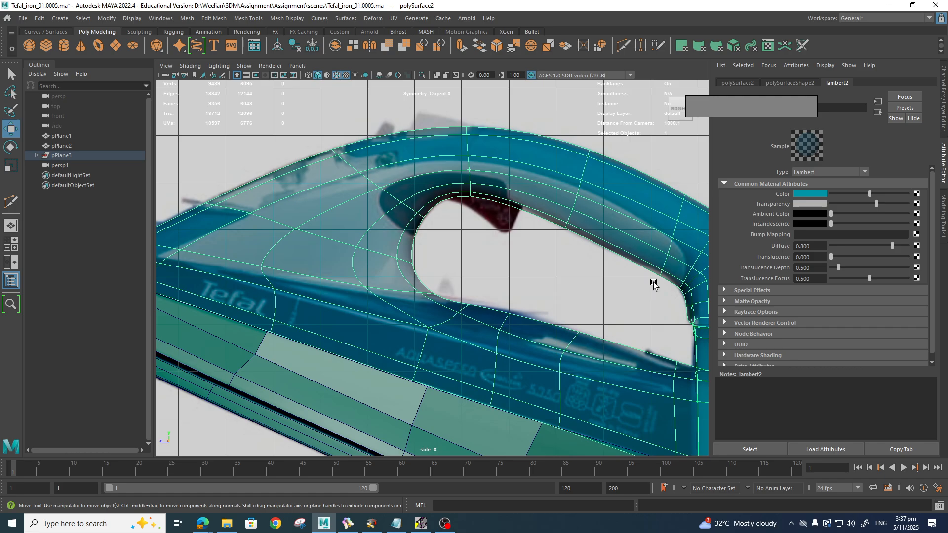
pyautogui.keyDown('alt'); pyautogui.moveTo(652, 281); pyautogui.dragTo(535, 276, button='middle'); pyautogui.keyUp('alt')
pyautogui.scroll(3, 567, 286)
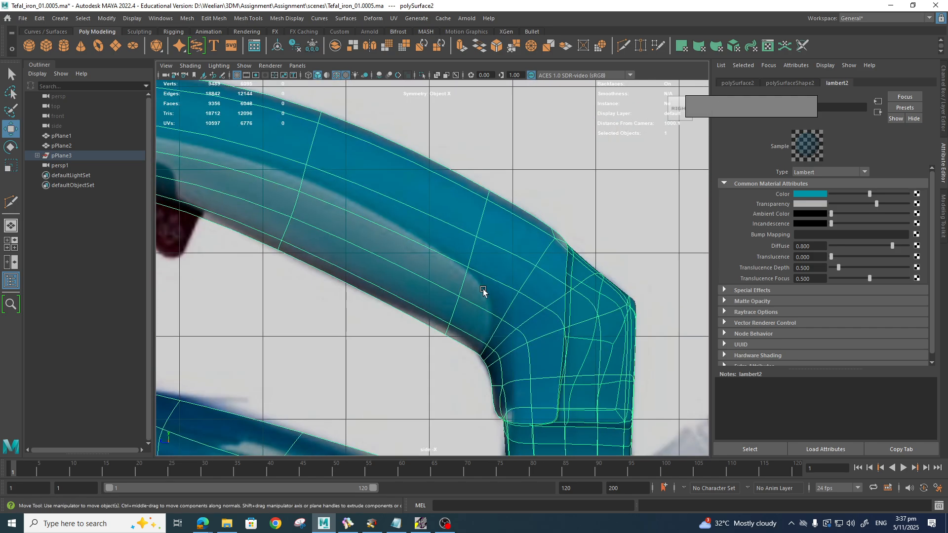
pyautogui.scroll(1, 509, 305)
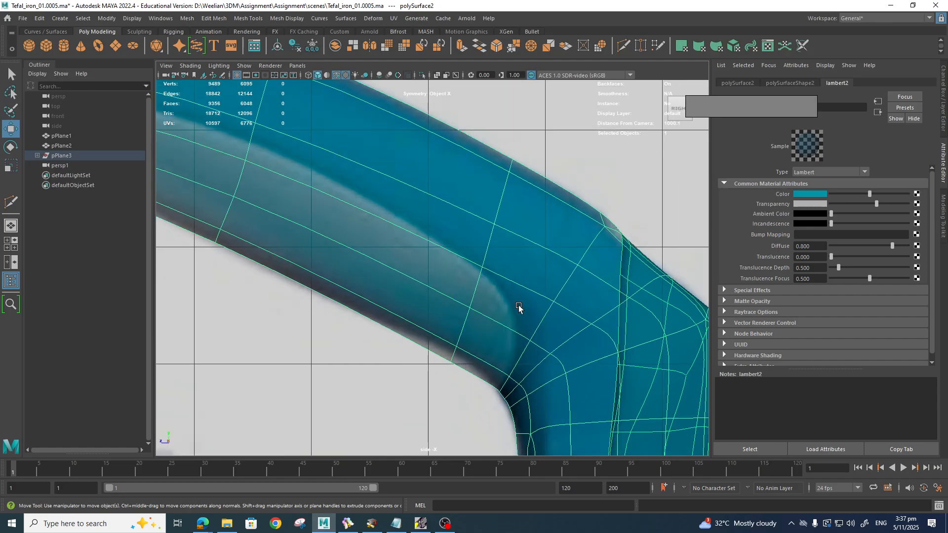
pyautogui.scroll(1, 522, 305)
# Step: Show the low-poly cage and nudge vertices along the handle's inner bend
pyautogui.press('1')
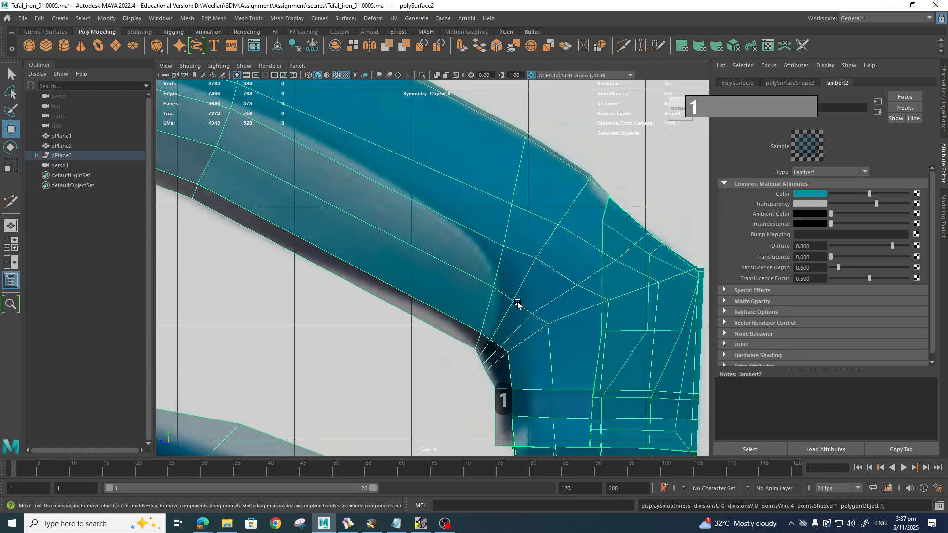
pyautogui.moveTo(494, 242); pyautogui.dragTo(447, 242, button='right')
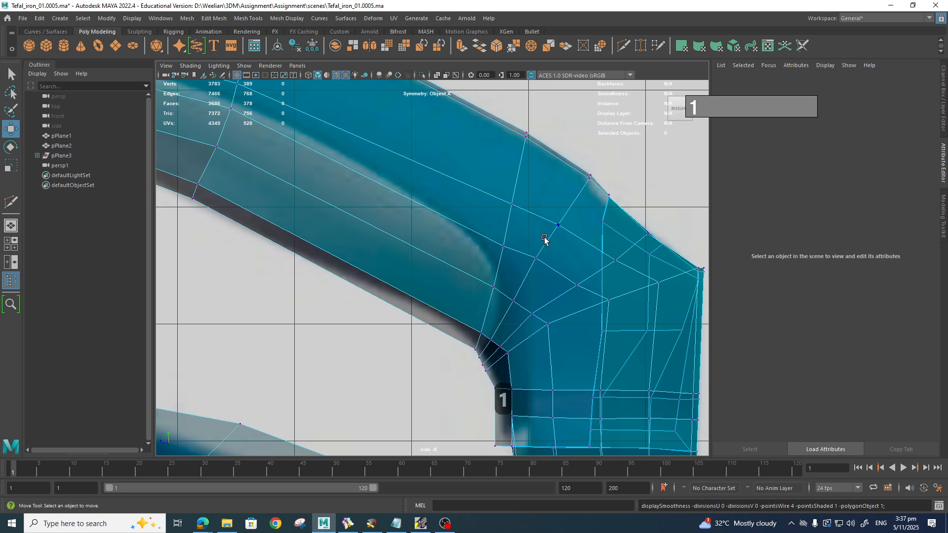
pyautogui.click(538, 260)
pyautogui.click(562, 226)
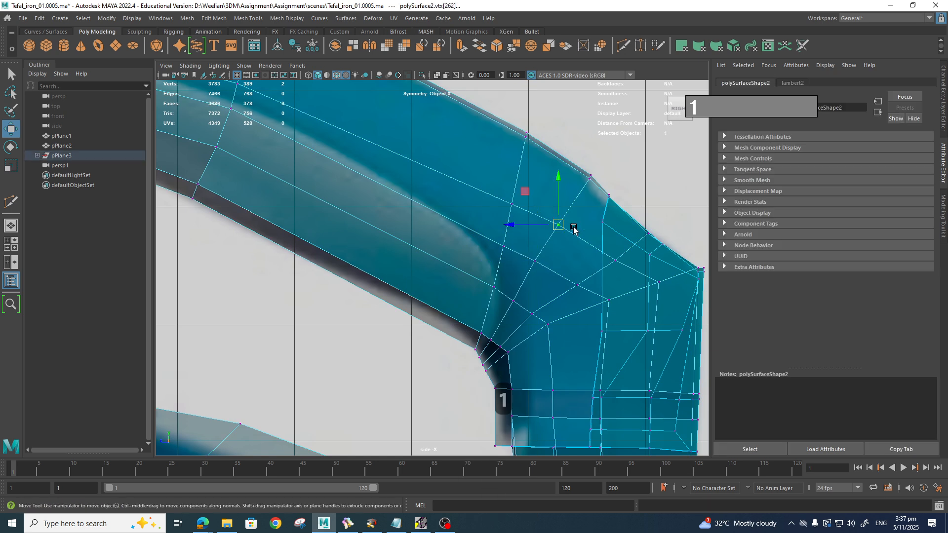
pyautogui.moveTo(558, 228); pyautogui.dragTo(558, 228)
pyautogui.click(538, 263)
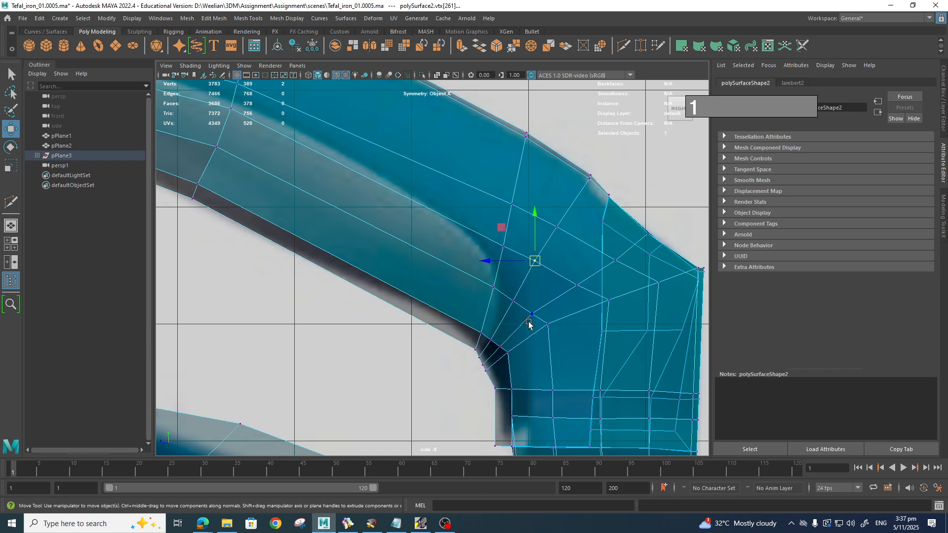
pyautogui.keyDown('alt'); pyautogui.moveTo(527, 316); pyautogui.dragTo(531, 318, button='middle'); pyautogui.keyUp('alt')
pyautogui.click(517, 302)
pyautogui.moveTo(518, 303); pyautogui.dragTo(538, 314)
# Step: Move the inner-corner vertices slightly down and left to trace the reference curve
pyautogui.click(536, 314)
pyautogui.moveTo(571, 340); pyautogui.dragTo(553, 330)
pyautogui.click(614, 302)
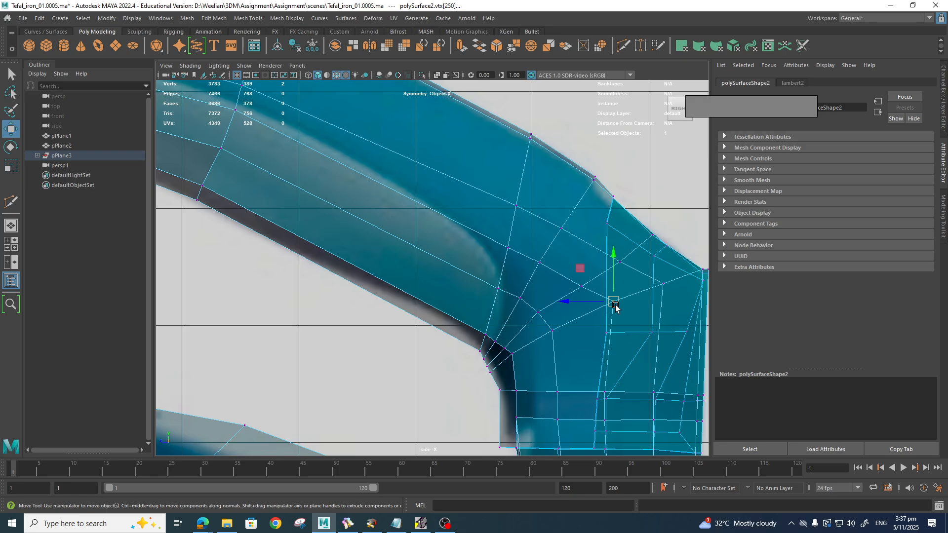
pyautogui.moveTo(615, 304); pyautogui.dragTo(608, 309)
pyautogui.click(663, 284)
pyautogui.moveTo(665, 287); pyautogui.dragTo(657, 294)
pyautogui.keyDown('alt'); pyautogui.moveTo(604, 273); pyautogui.dragTo(529, 292, button='middle'); pyautogui.keyUp('alt')
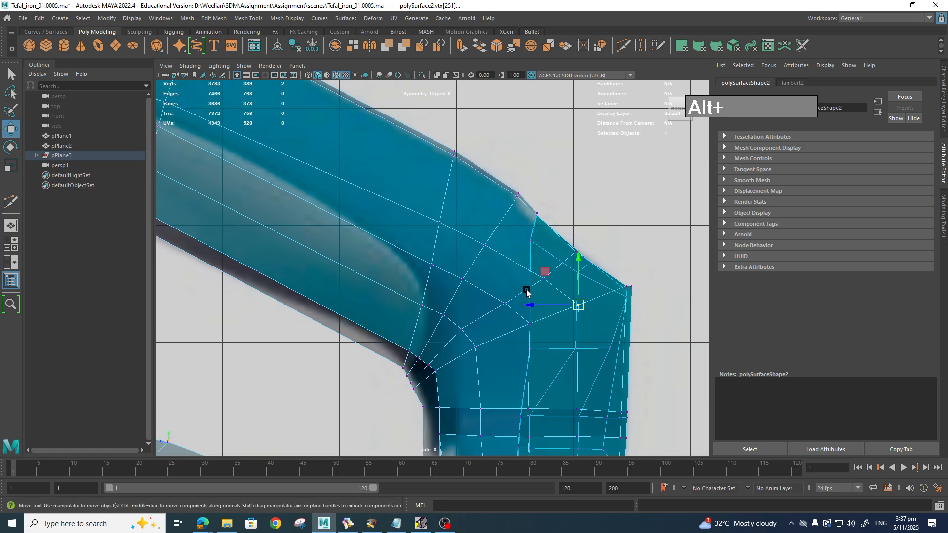
pyautogui.keyDown('alt'); pyautogui.moveTo(417, 363); pyautogui.dragTo(522, 361, button='middle'); pyautogui.keyUp('alt')
pyautogui.scroll(2, 556, 287)
pyautogui.scroll(-4, 524, 363)
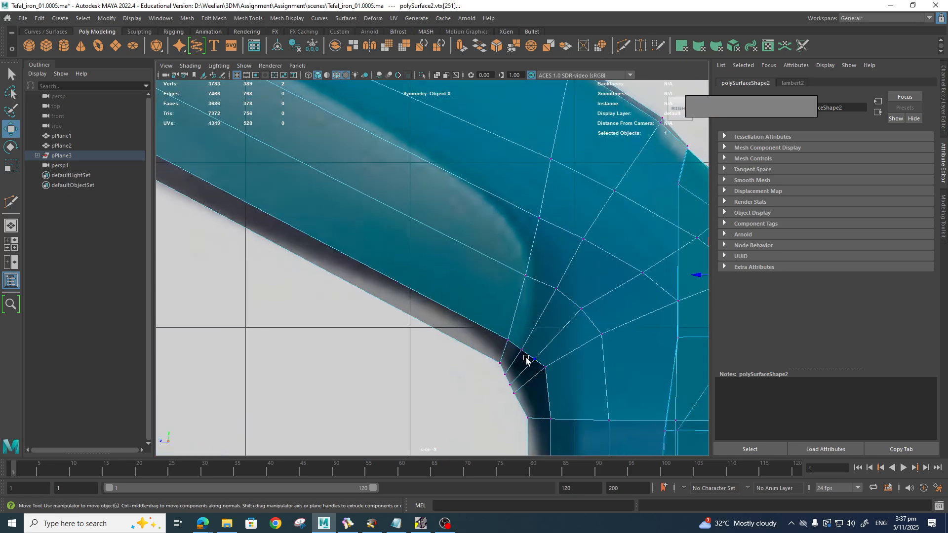
pyautogui.scroll(-5, 514, 356)
pyautogui.scroll(4, 478, 328)
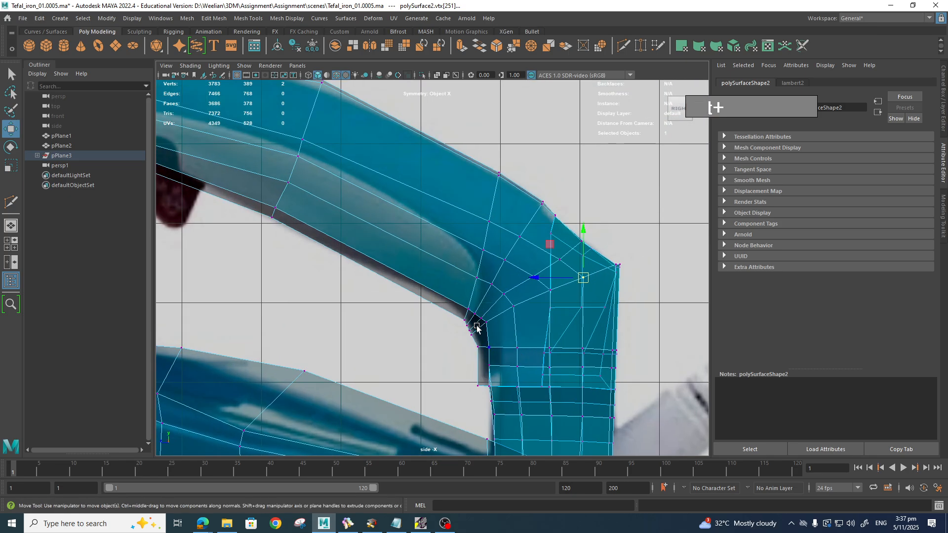
pyautogui.scroll(1, 482, 341)
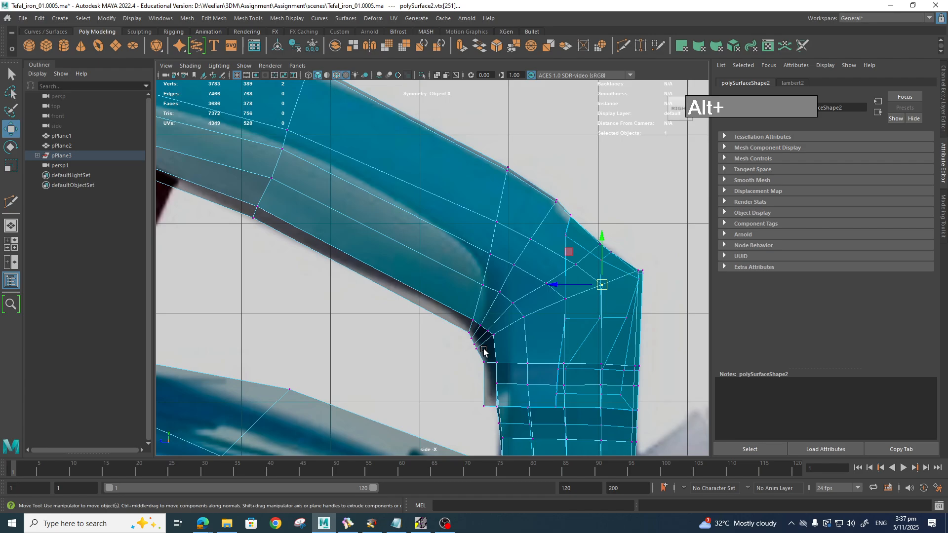
pyautogui.scroll(2, 489, 303)
pyautogui.scroll(-6, 456, 284)
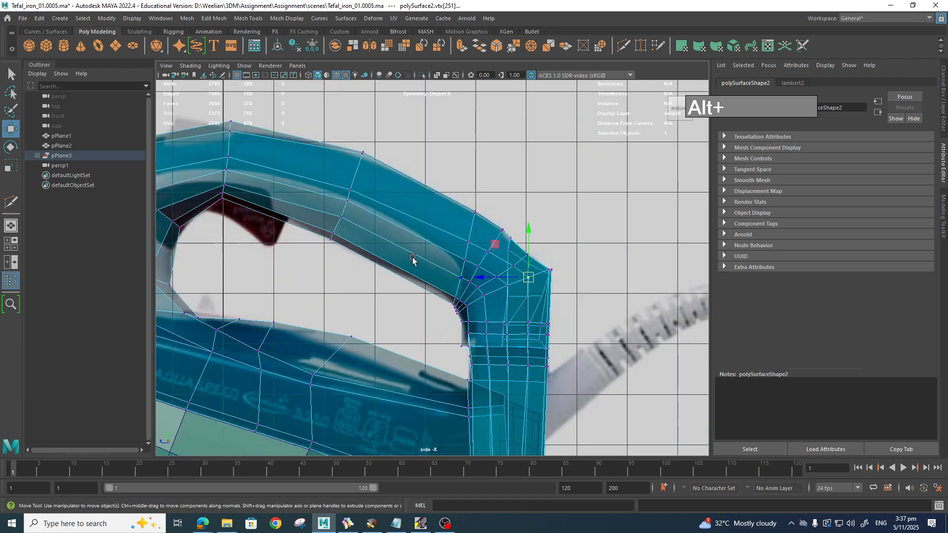
pyautogui.scroll(1, 413, 258)
# Step: In face mode, select the handle faces around the grip opening and along its inner edge
pyautogui.moveTo(413, 251); pyautogui.dragTo(414, 279, button='right')
pyautogui.click(412, 277)
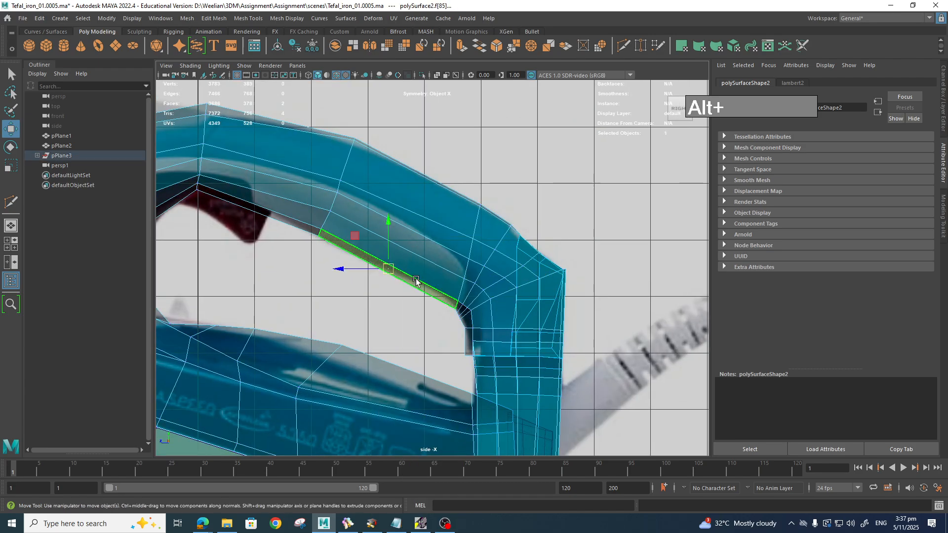
pyautogui.keyDown('shift'); pyautogui.click(421, 260); pyautogui.keyUp('shift')
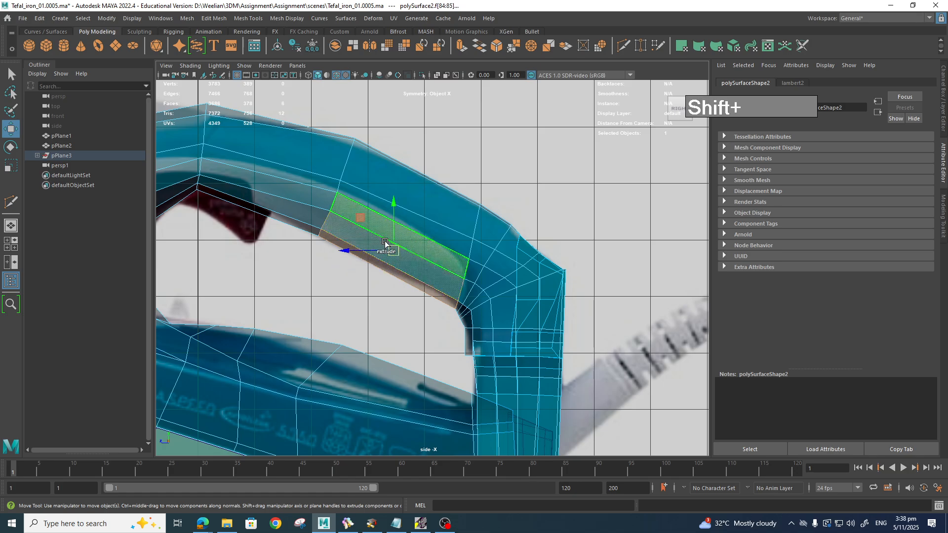
pyautogui.keyDown('shift'); pyautogui.click(302, 210); pyautogui.keyUp('shift')
pyautogui.keyDown('shift'); pyautogui.click(301, 210); pyautogui.keyUp('shift')
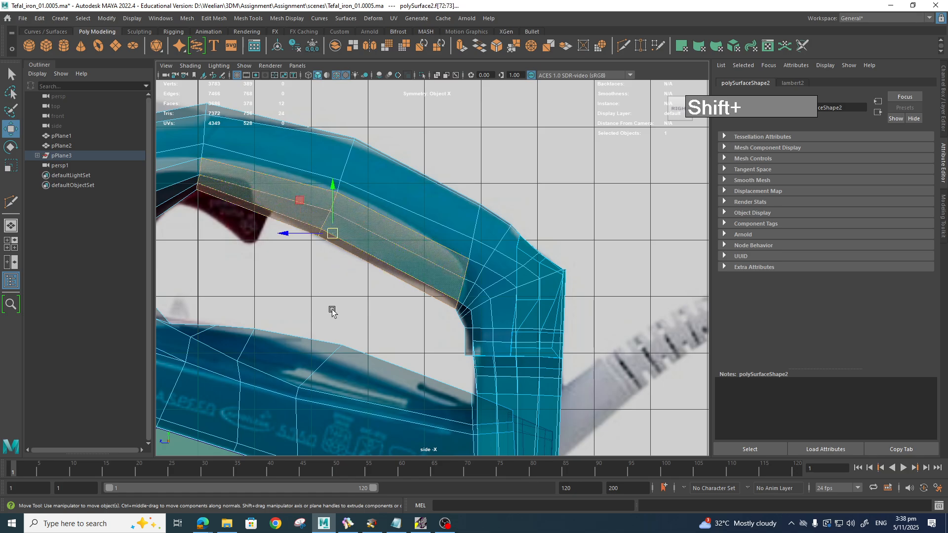
pyautogui.keyDown('alt'); pyautogui.moveTo(348, 310); pyautogui.dragTo(633, 324, button='middle'); pyautogui.keyUp('alt')
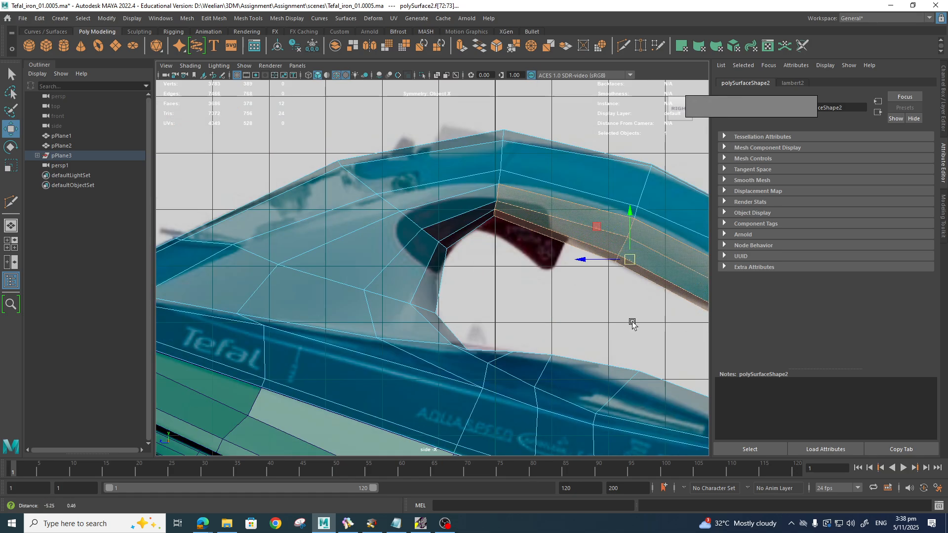
pyautogui.keyDown('shift'); pyautogui.click(486, 206); pyautogui.keyUp('shift')
pyautogui.keyDown('shift'); pyautogui.click(464, 223); pyautogui.keyUp('shift')
pyautogui.keyDown('shift'); pyautogui.click(466, 232); pyautogui.keyUp('shift')
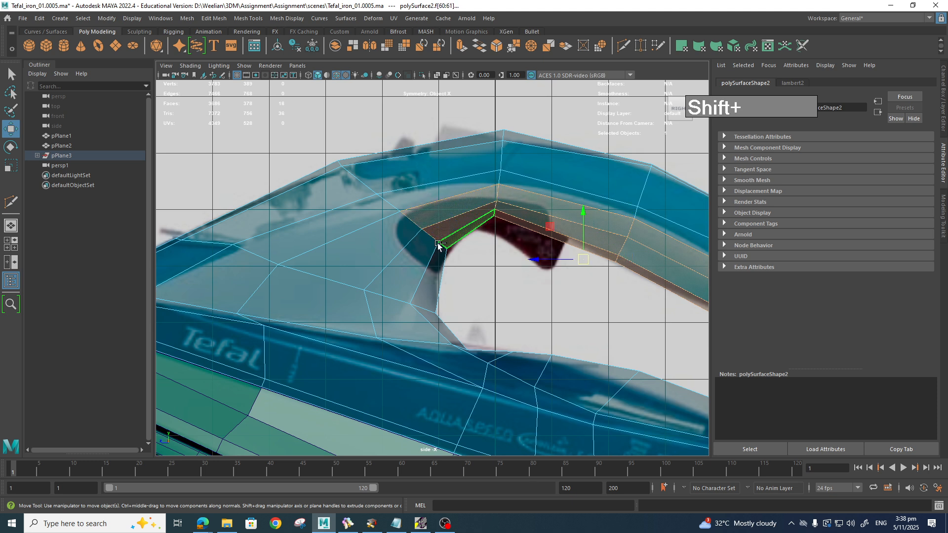
pyautogui.keyDown('shift'); pyautogui.click(385, 240); pyautogui.keyUp('shift')
pyautogui.keyDown('shift'); pyautogui.click(404, 265); pyautogui.keyUp('shift')
pyautogui.keyDown('shift'); pyautogui.click(427, 277); pyautogui.keyUp('shift')
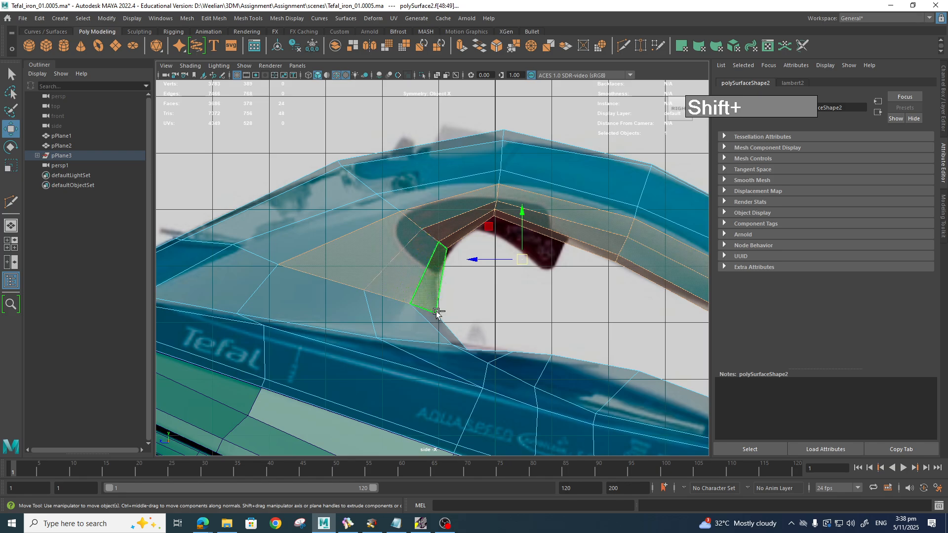
pyautogui.keyDown('shift'); pyautogui.click(438, 297); pyautogui.keyUp('shift')
pyautogui.keyDown('shift'); pyautogui.click(446, 333); pyautogui.keyUp('shift')
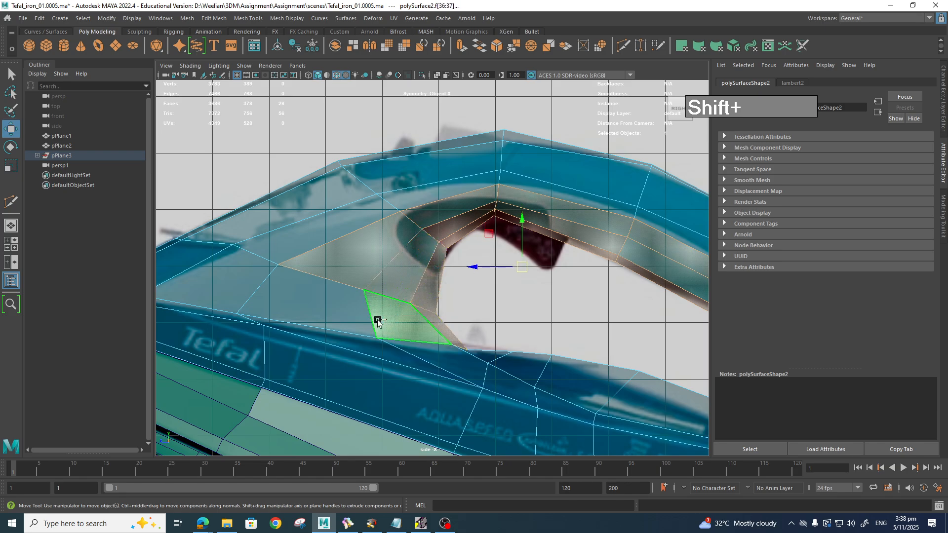
pyautogui.keyDown('shift'); pyautogui.click(331, 310); pyautogui.keyUp('shift')
# Step: Add the top strip, corner and narrow rear handle faces, with smooth preview (3) on
pyautogui.keyDown('shift'); pyautogui.click(239, 292); pyautogui.keyUp('shift')
pyautogui.keyDown('shift'); pyautogui.click(317, 225); pyautogui.keyUp('shift')
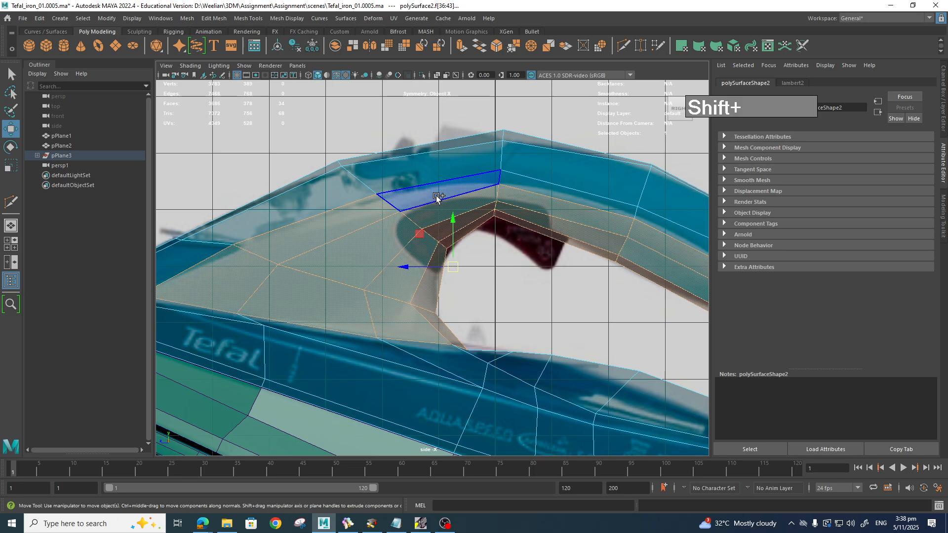
pyautogui.keyDown('shift'); pyautogui.click(437, 192); pyautogui.keyUp('shift')
pyautogui.keyDown('shift'); pyautogui.click(555, 195); pyautogui.keyUp('shift')
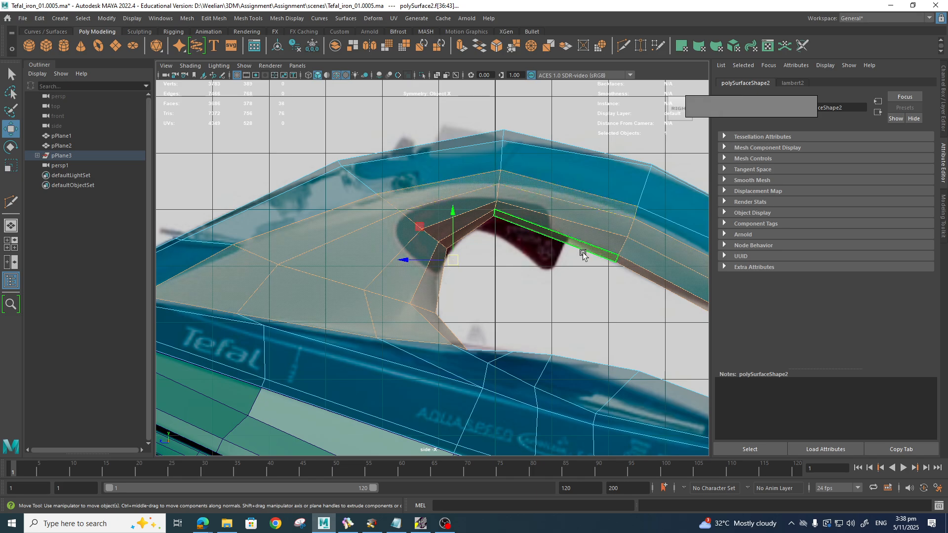
pyautogui.keyDown('alt'); pyautogui.moveTo(583, 253); pyautogui.dragTo(415, 239, button='middle'); pyautogui.keyUp('alt')
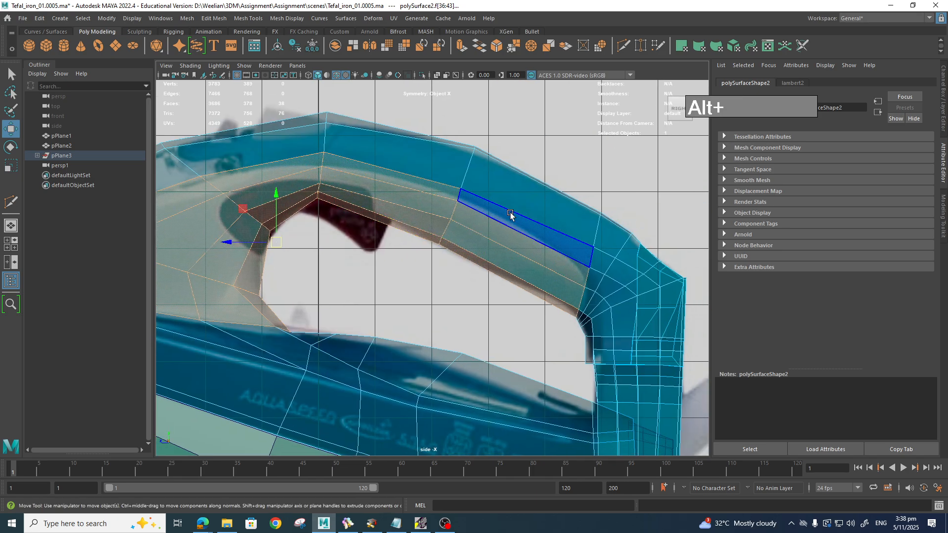
pyautogui.keyDown('shift'); pyautogui.click(511, 212); pyautogui.keyUp('shift')
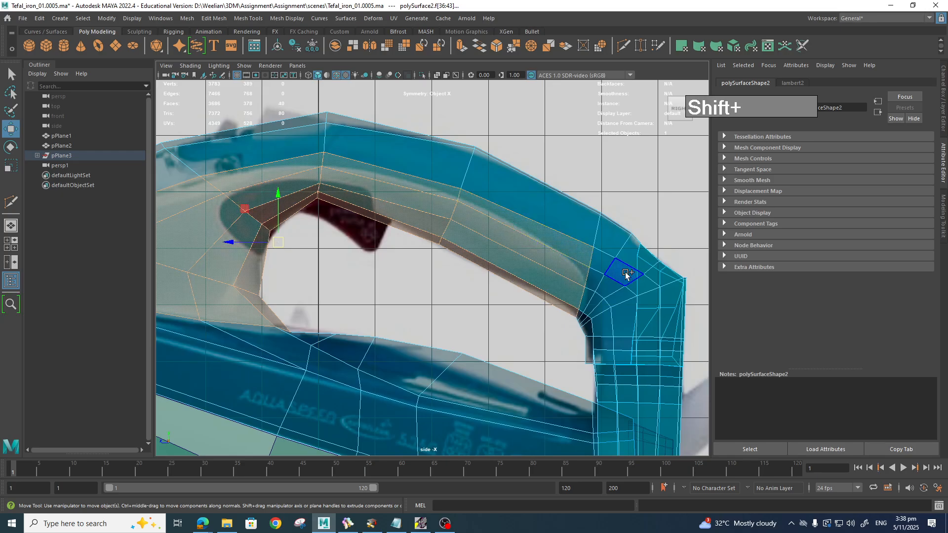
pyautogui.keyDown('shift'); pyautogui.click(598, 273); pyautogui.keyUp('shift')
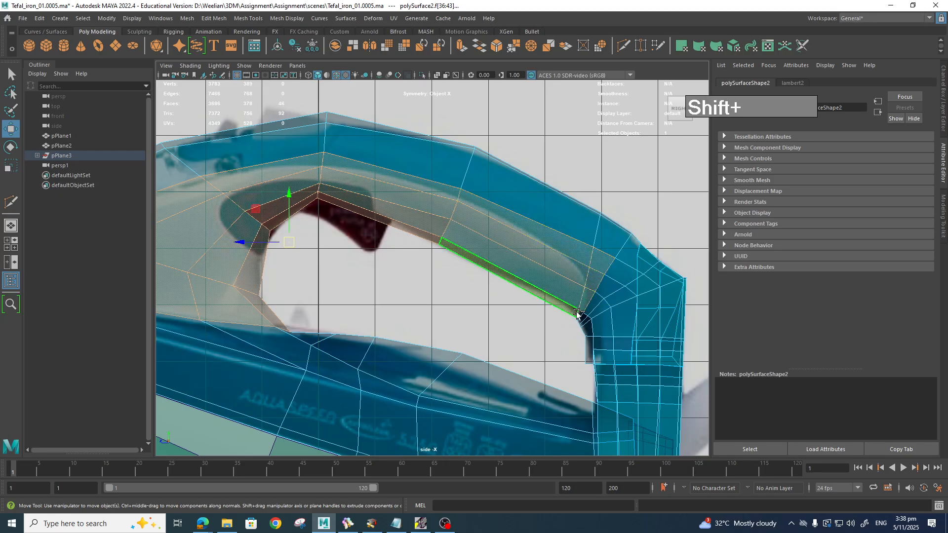
pyautogui.scroll(-4, 355, 294)
pyautogui.scroll(1, 484, 308)
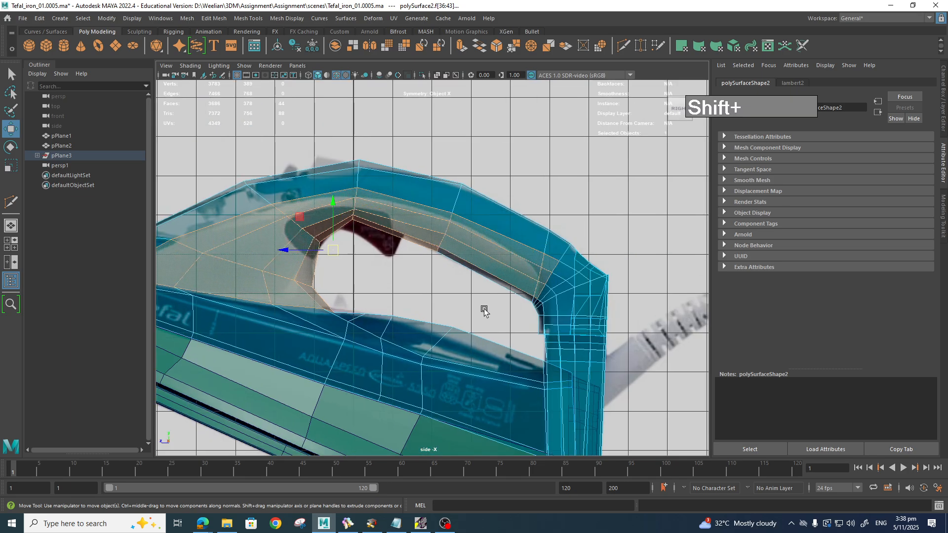
pyautogui.keyDown('alt'); pyautogui.moveTo(406, 294); pyautogui.dragTo(459, 305, button='middle'); pyautogui.keyUp('alt')
pyautogui.scroll(2, 460, 304)
pyautogui.keyDown('alt'); pyautogui.moveTo(514, 295); pyautogui.dragTo(467, 275, button='middle'); pyautogui.keyUp('alt')
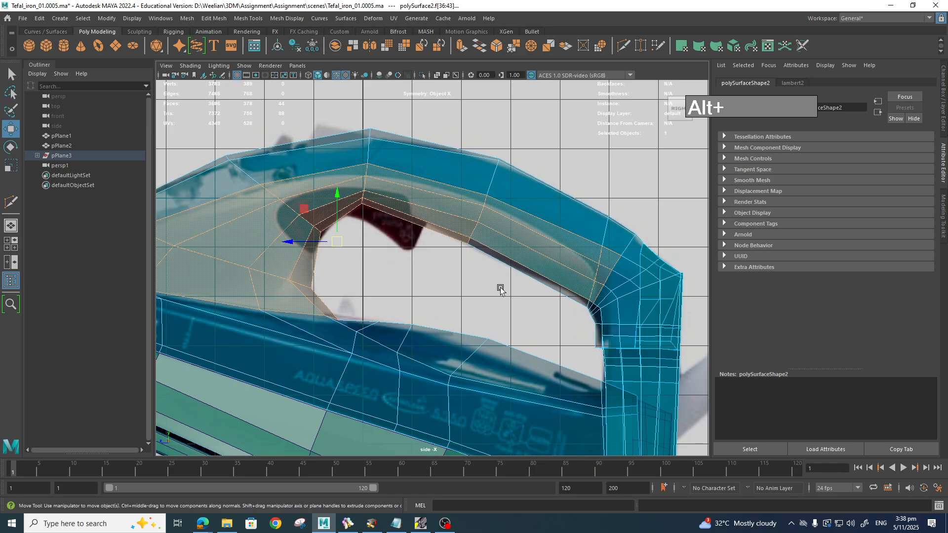
pyautogui.press('3')
pyautogui.keyDown('alt'); pyautogui.moveTo(514, 292); pyautogui.dragTo(554, 289, button='middle'); pyautogui.keyUp('alt')
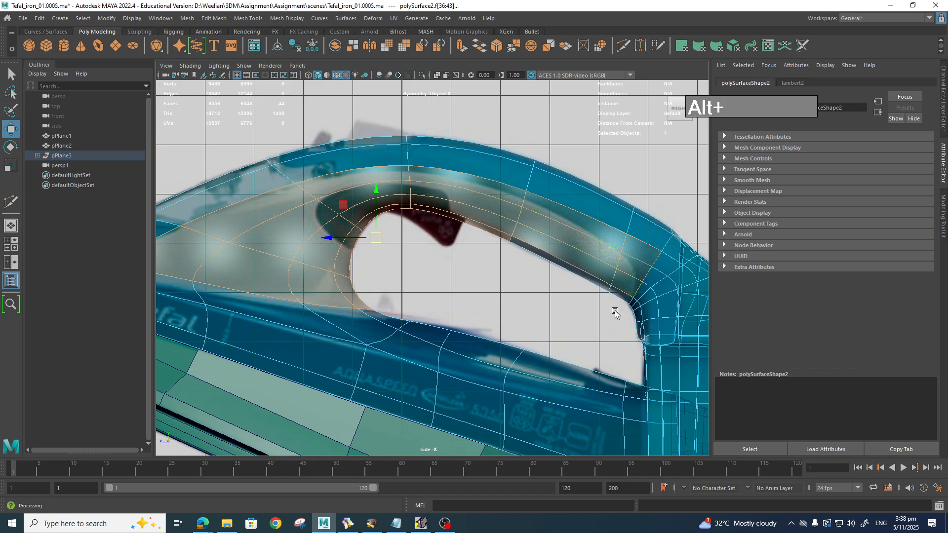
pyautogui.keyDown('shift'); pyautogui.click(573, 276); pyautogui.keyUp('shift')
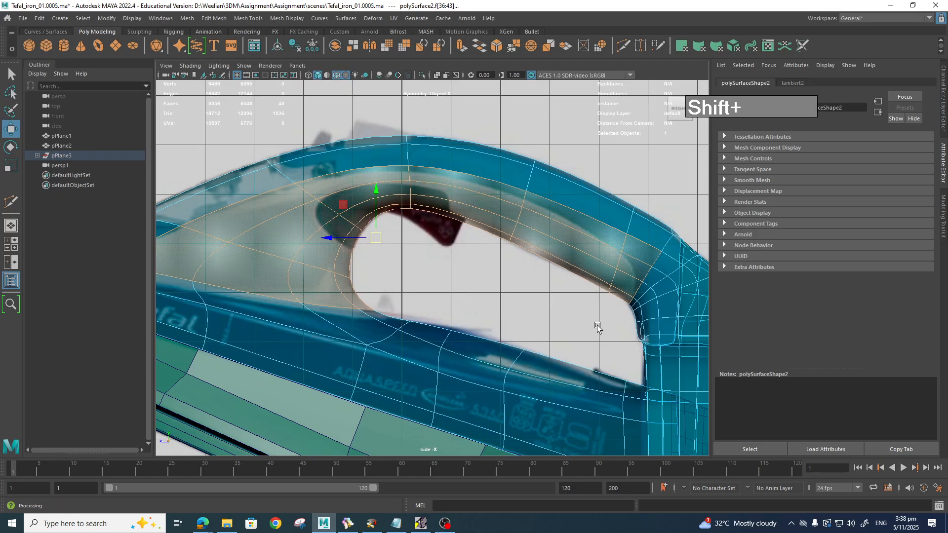
pyautogui.keyDown('alt'); pyautogui.moveTo(544, 317); pyautogui.dragTo(537, 348, button='middle'); pyautogui.keyUp('alt')
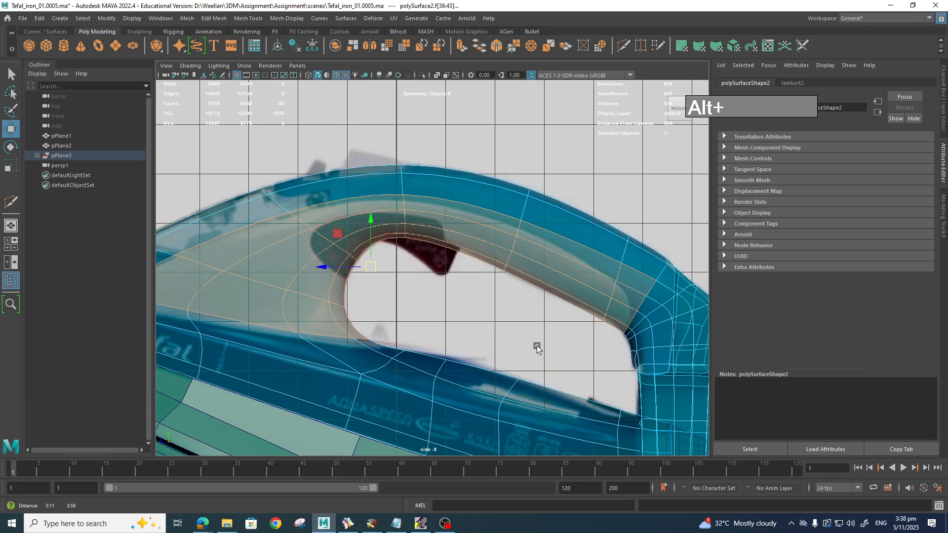
pyautogui.scroll(-3, 539, 348)
pyautogui.scroll(1, 538, 348)
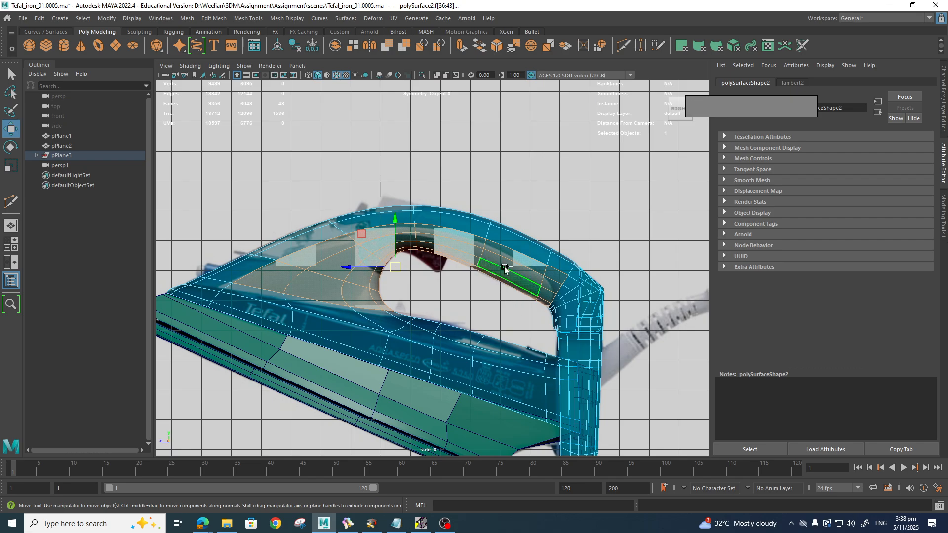
pyautogui.keyDown('shift'); pyautogui.moveTo(504, 269); pyautogui.dragTo(483, 446, button='right'); pyautogui.keyUp('shift')
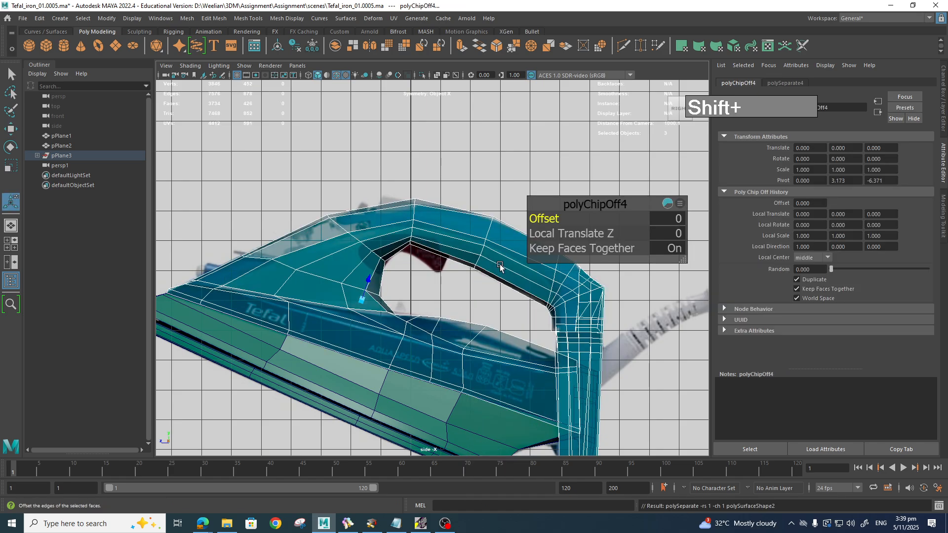
# Step: Extract the selected faces, then locate polySurface3 and polySurface4 under pPlane3 > Skirt > BlueSection > polySurface2 in the Outliner
pyautogui.moveTo(472, 233); pyautogui.dragTo(506, 193, button='right')
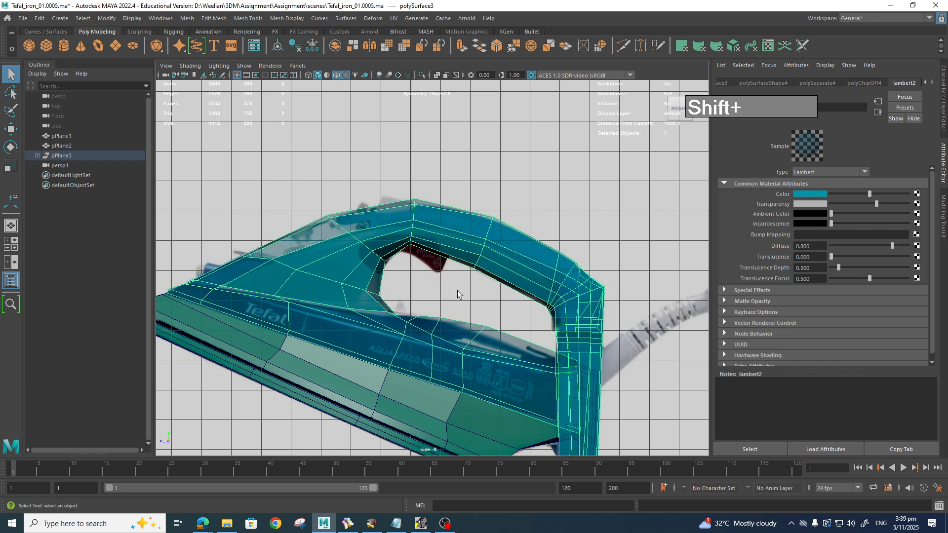
pyautogui.click(38, 155)
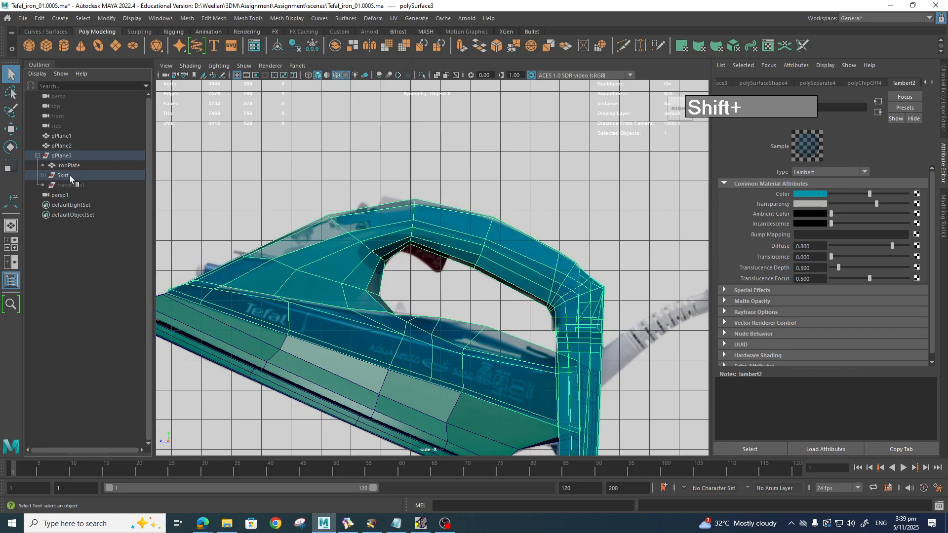
pyautogui.click(63, 166)
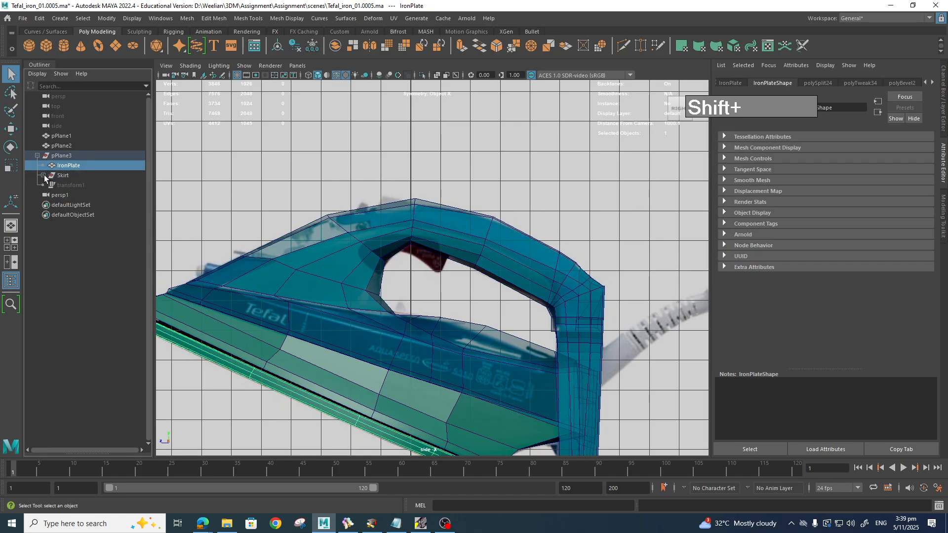
pyautogui.click(43, 176)
pyautogui.click(81, 186)
pyautogui.click(49, 195)
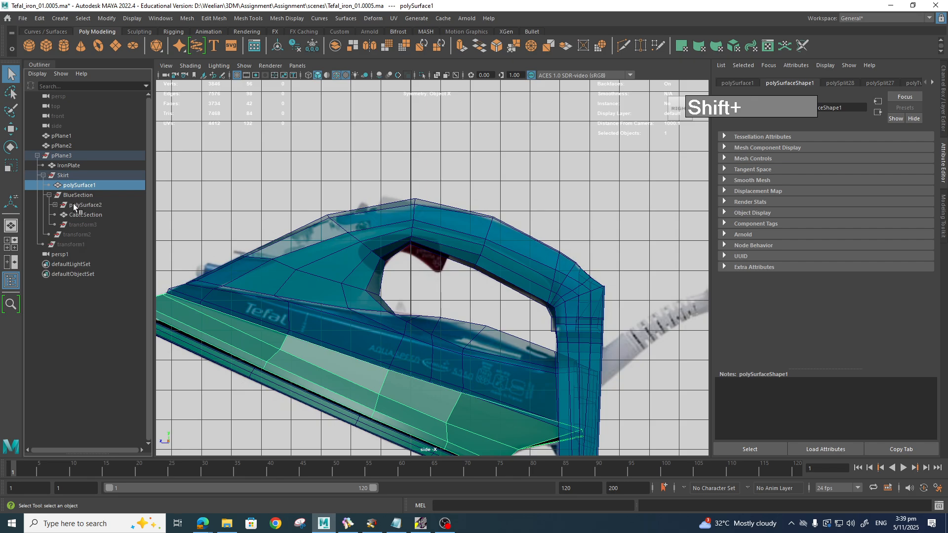
pyautogui.click(84, 205)
pyautogui.click(87, 215)
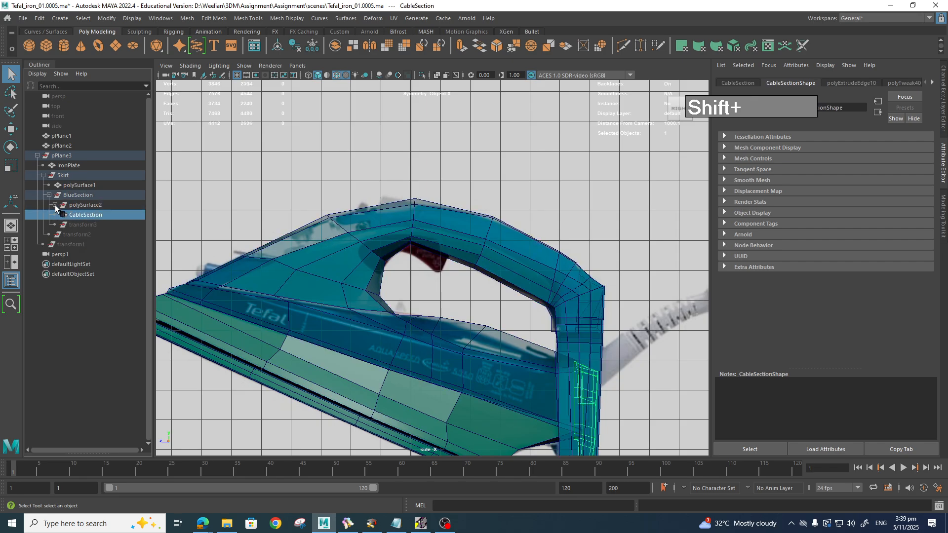
pyautogui.click(55, 205)
pyautogui.click(92, 225)
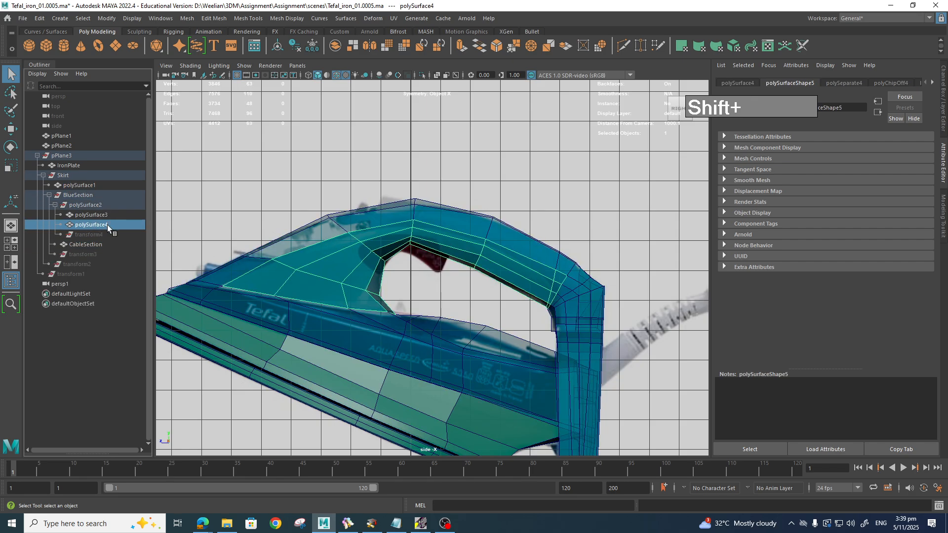
pyautogui.click(93, 215)
# Step: Rename polySurface4 to 'WhitePanel' in the Outliner
pyautogui.click(93, 225)
pyautogui.scroll(-3, 444, 324)
pyautogui.scroll(-3, 444, 325)
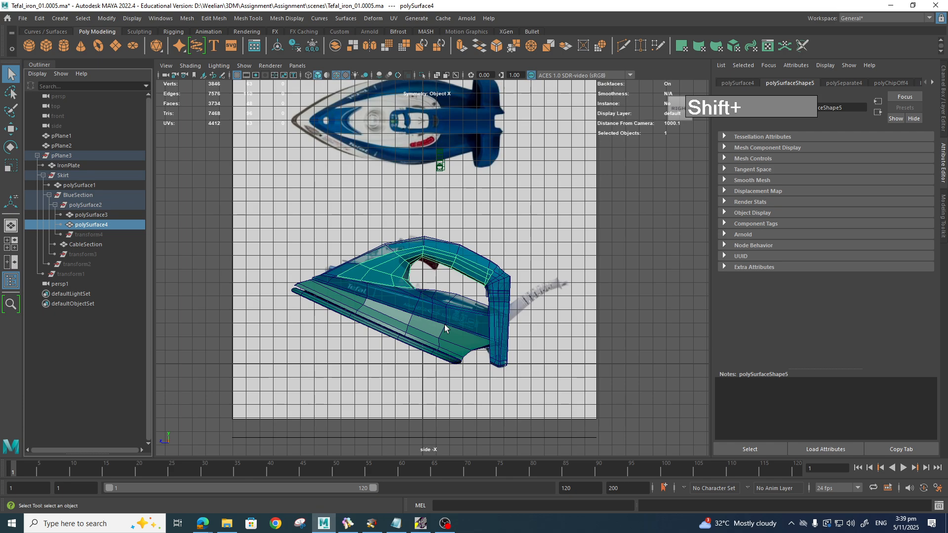
pyautogui.scroll(5, 445, 324)
pyautogui.scroll(-3, 446, 324)
pyautogui.scroll(-1, 445, 324)
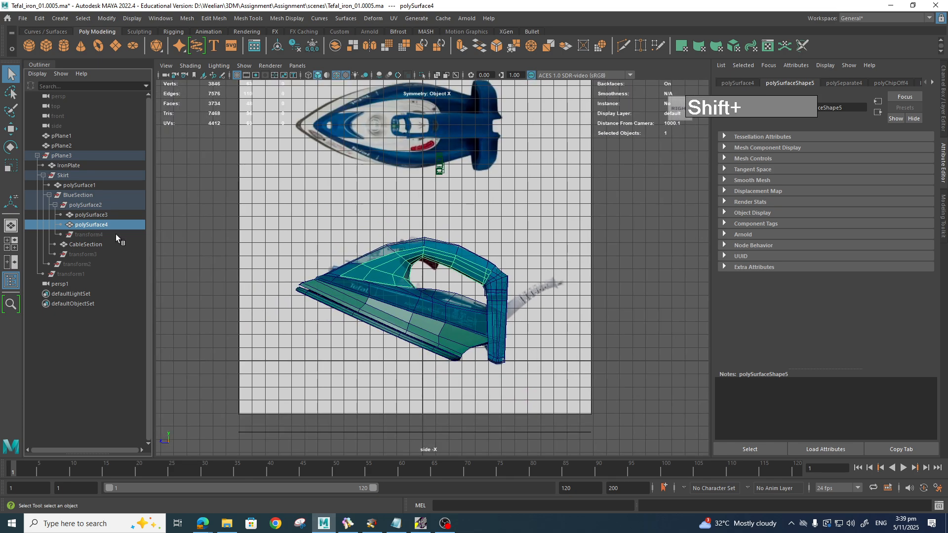
pyautogui.doubleClick(106, 225)
pyautogui.write('WhitePanel')
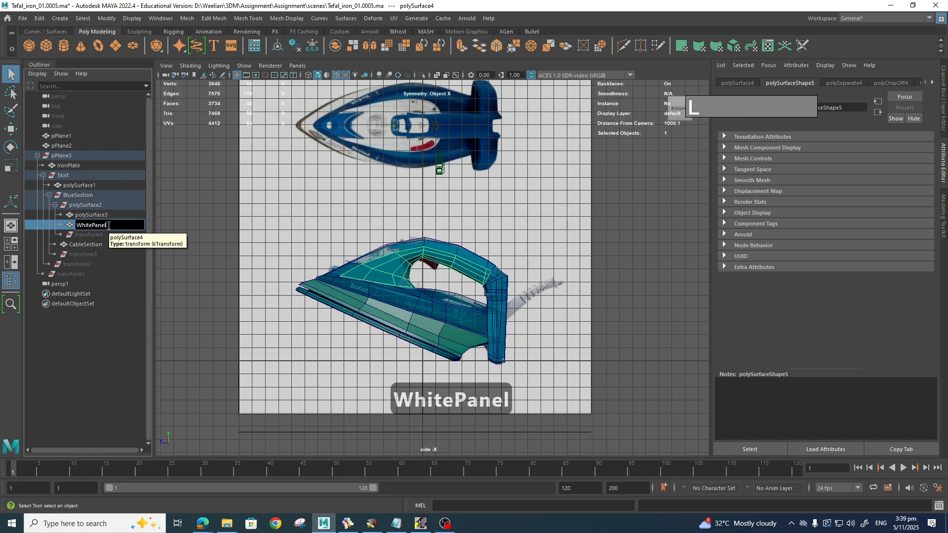
pyautogui.press('Return')
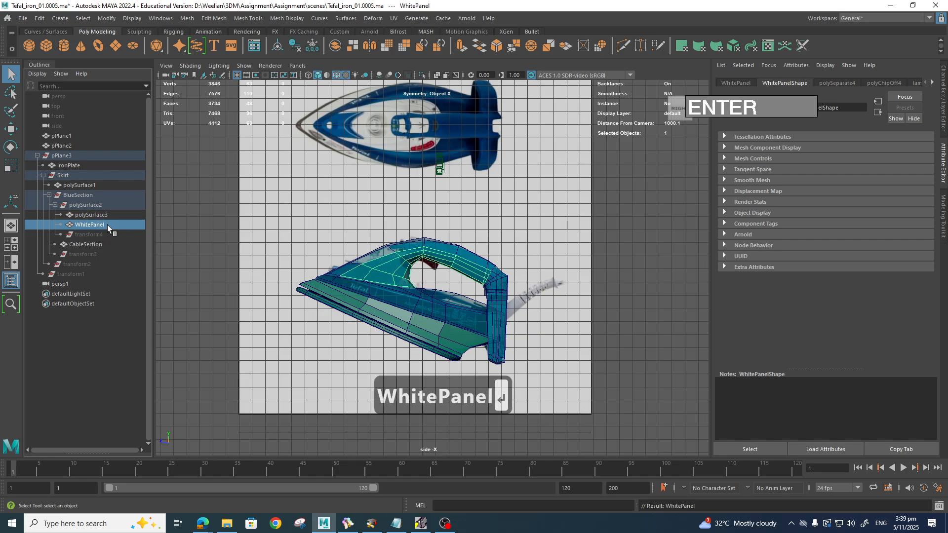
# Step: Rename polySurface3 to 'MainHandle' in the Outliner
pyautogui.click(99, 215)
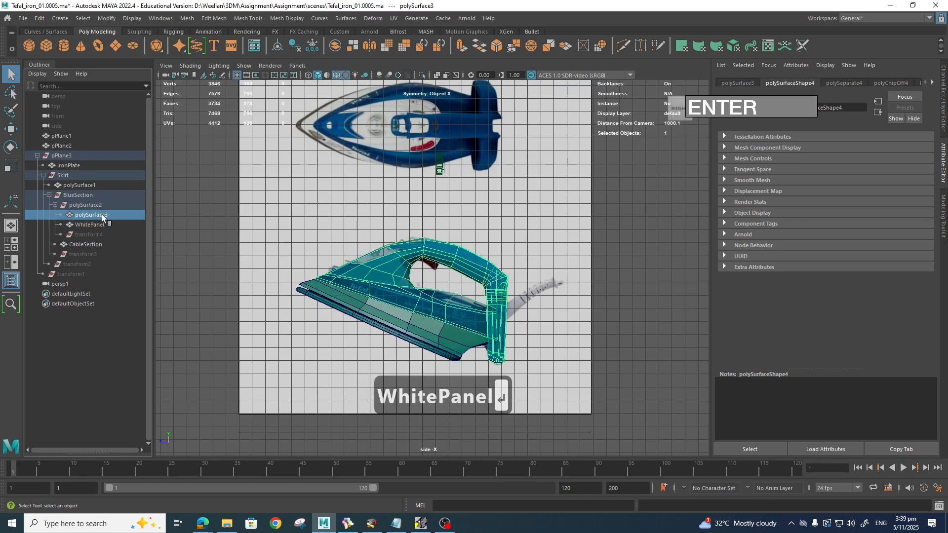
pyautogui.doubleClick(103, 216)
pyautogui.write('M')
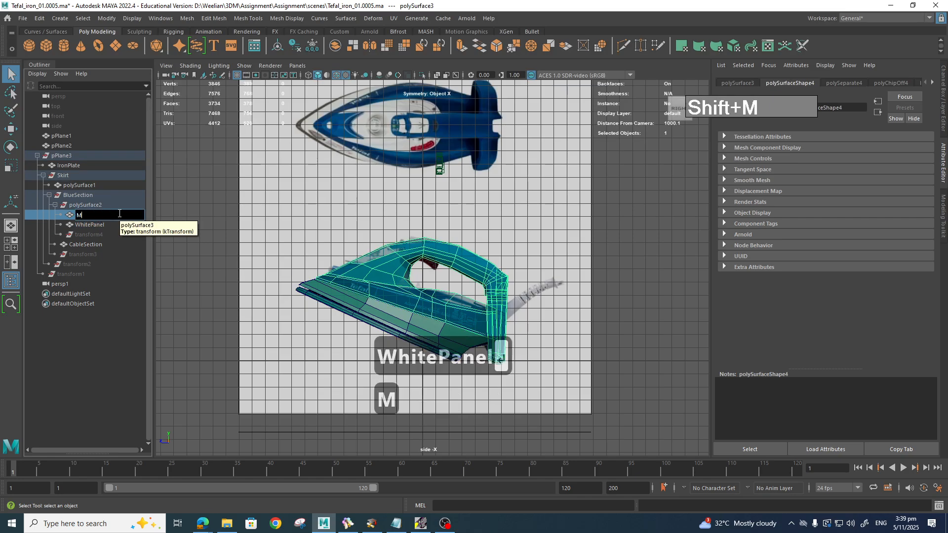
pyautogui.write('ainHandle')
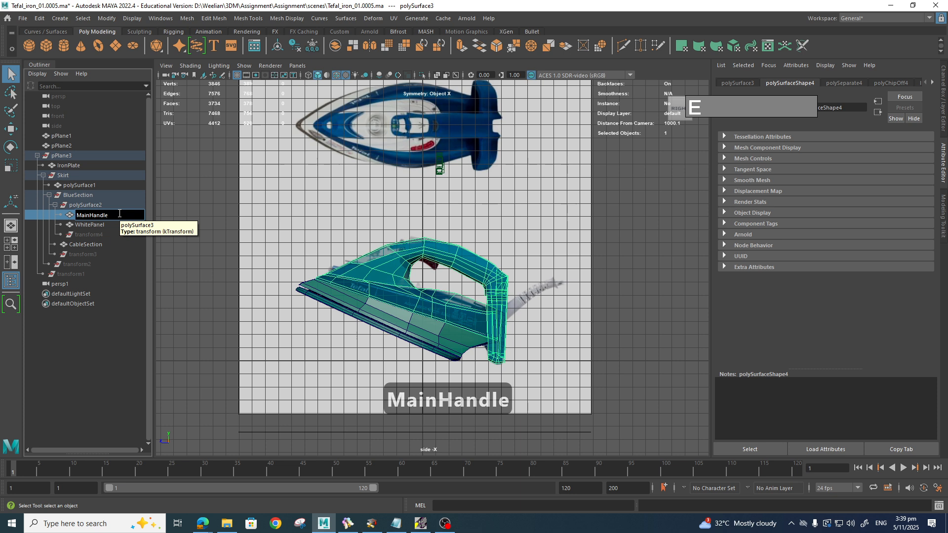
pyautogui.press('Return')
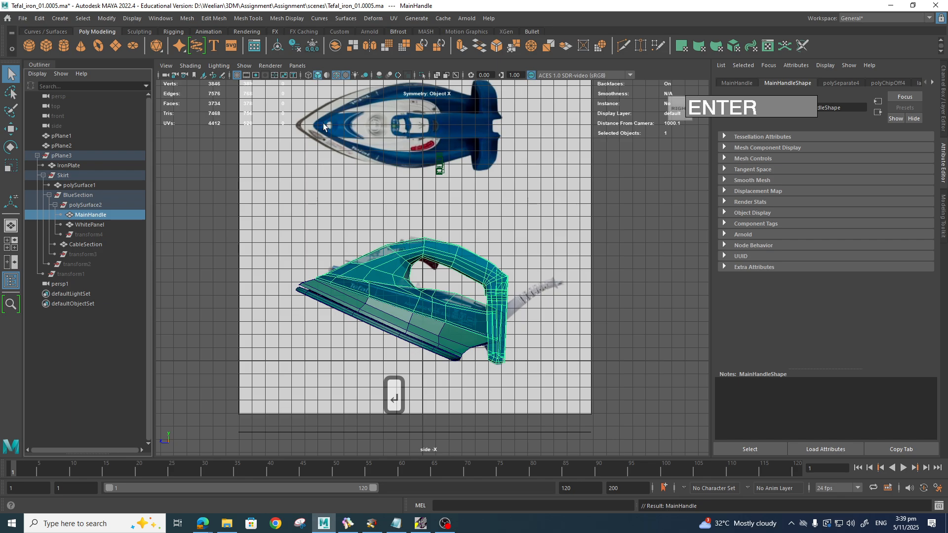
# Step: Isolate MainHandle and paint-select the faces lining the inner edge of its opening
pyautogui.click(422, 75)
pyautogui.scroll(5, 426, 282)
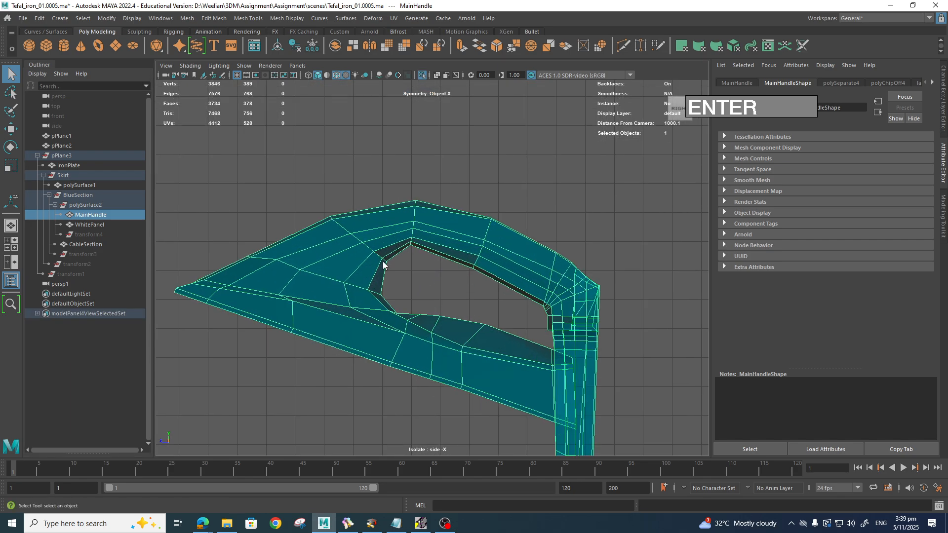
pyautogui.moveTo(383, 266); pyautogui.dragTo(373, 282, button='right')
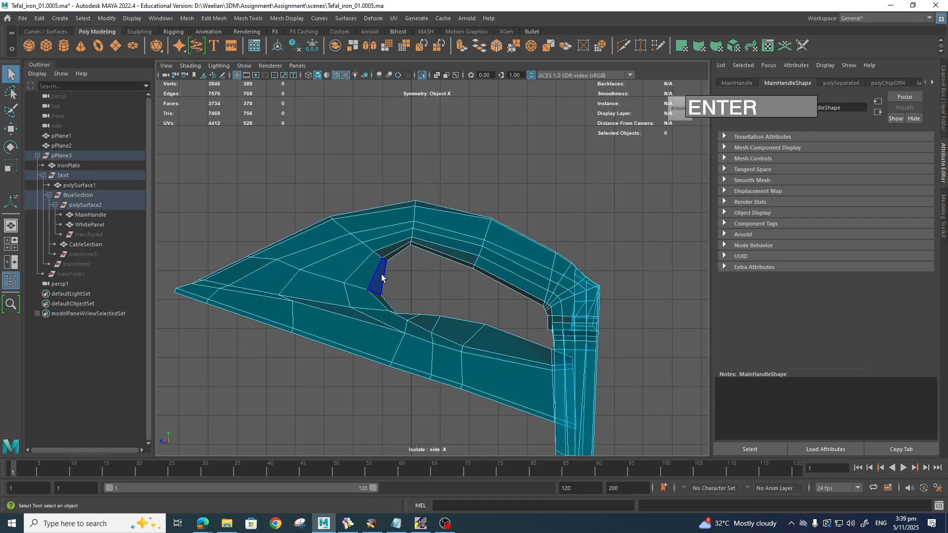
pyautogui.click(382, 278)
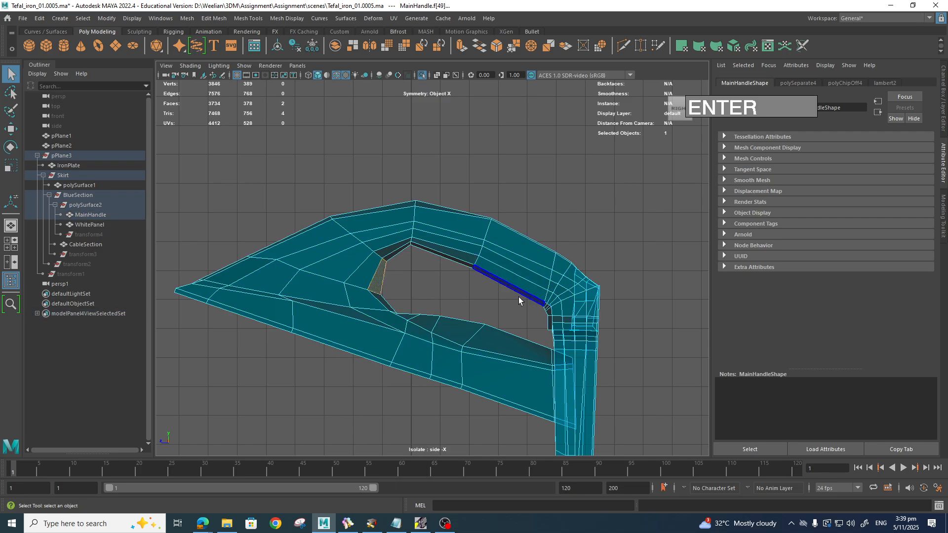
pyautogui.press('Tab')
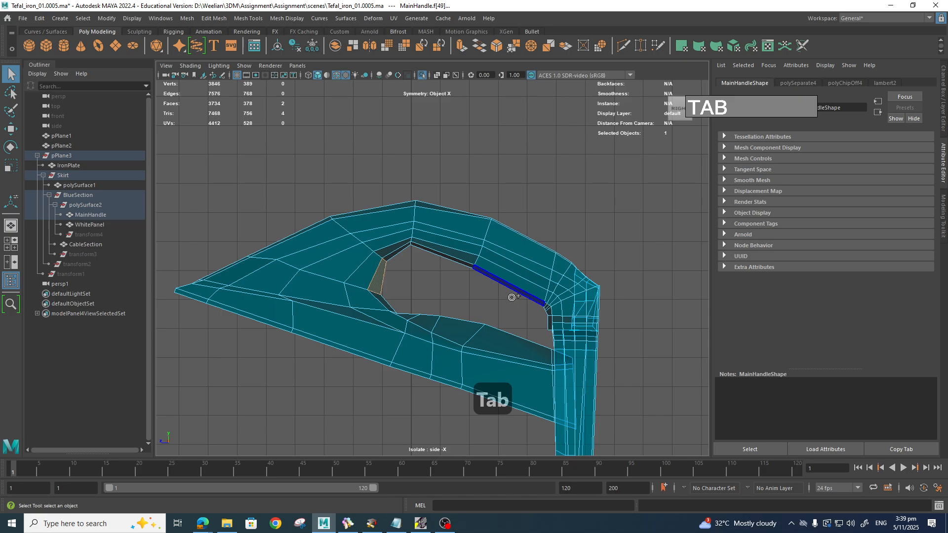
pyautogui.moveTo(512, 298)
pyautogui.mouseDown()
pyautogui.moveTo(502, 261)
pyautogui.moveTo(404, 247)
pyautogui.moveTo(351, 271)
pyautogui.moveTo(353, 286)
pyautogui.moveTo(387, 301)
pyautogui.moveTo(325, 290)
pyautogui.moveTo(372, 250)
pyautogui.moveTo(402, 261)
pyautogui.mouseUp()
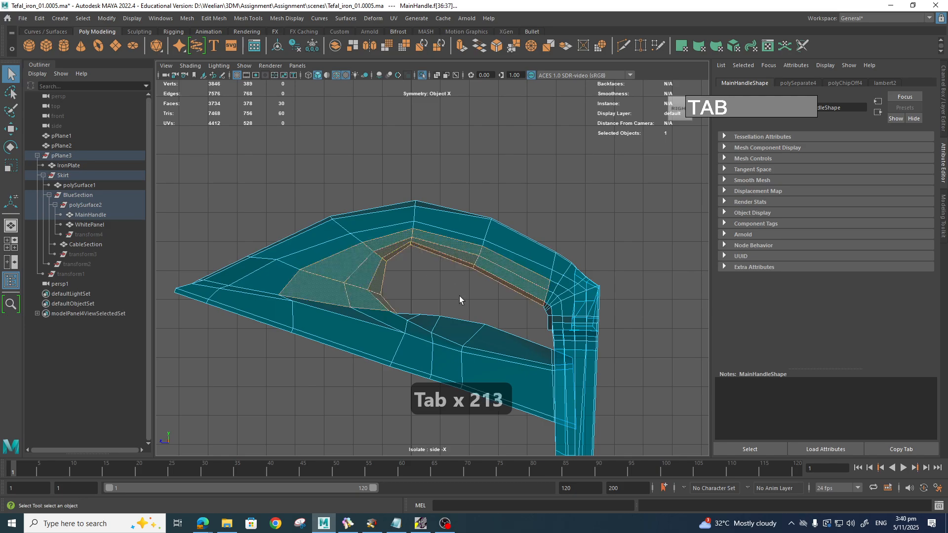
pyautogui.press('Tab')
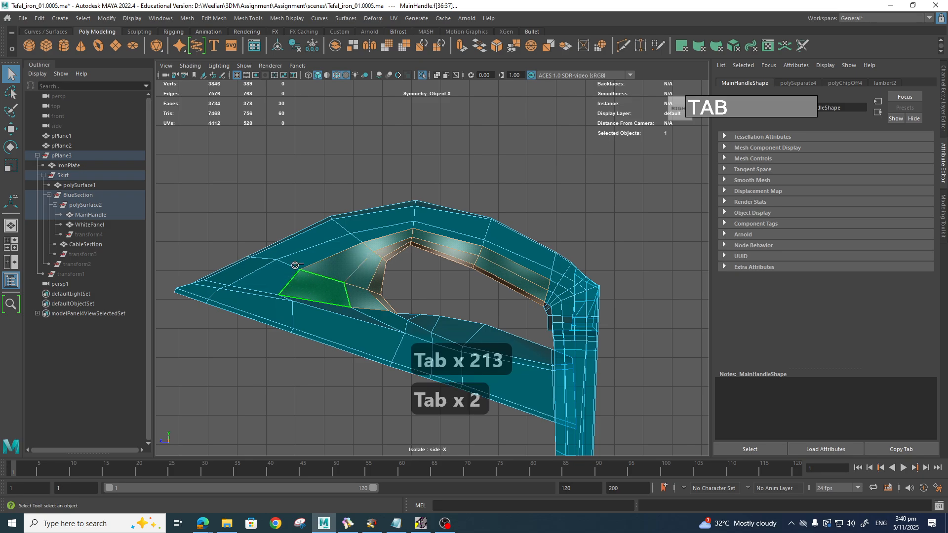
pyautogui.moveTo(292, 275)
pyautogui.mouseDown()
pyautogui.moveTo(321, 288)
pyautogui.moveTo(319, 257)
pyautogui.moveTo(431, 231)
pyautogui.moveTo(552, 276)
pyautogui.moveTo(541, 302)
pyautogui.moveTo(514, 305)
pyautogui.mouseUp()
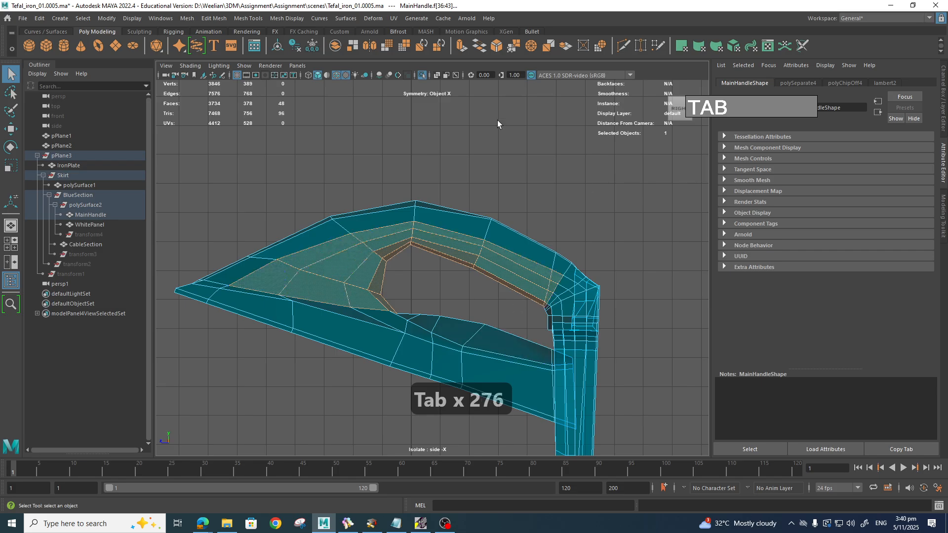
# Step: Exit isolate, delete the selected faces, and return to the perspective view
pyautogui.click(421, 75)
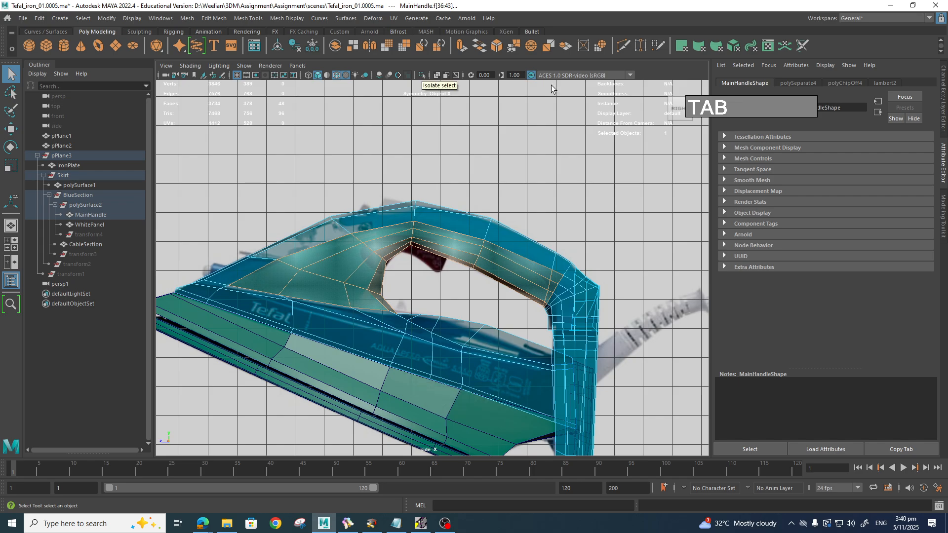
pyautogui.press('Delete')
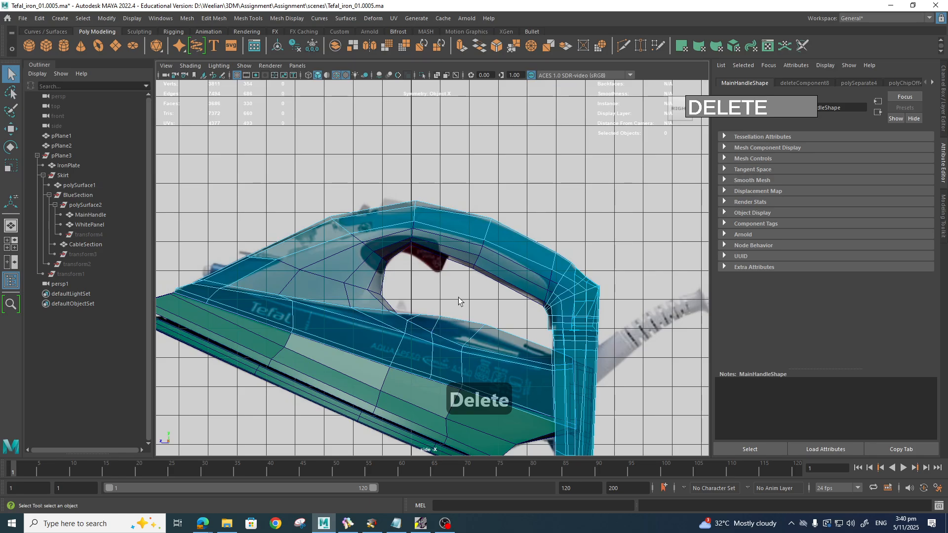
pyautogui.press('space')
pyautogui.moveTo(458, 298)
pyautogui.mouseDown()
pyautogui.moveTo(485, 278)
pyautogui.moveTo(556, 311)
pyautogui.moveTo(477, 316)
pyautogui.moveTo(462, 290)
pyautogui.mouseUp()
# Step: Turn on smooth preview (3) for both WhitePanel and MainHandle
pyautogui.moveTo(532, 212); pyautogui.dragTo(570, 198, button='right')
pyautogui.keyDown('alt'); pyautogui.moveTo(481, 274); pyautogui.dragTo(510, 273); pyautogui.keyUp('alt')
pyautogui.click(356, 268)
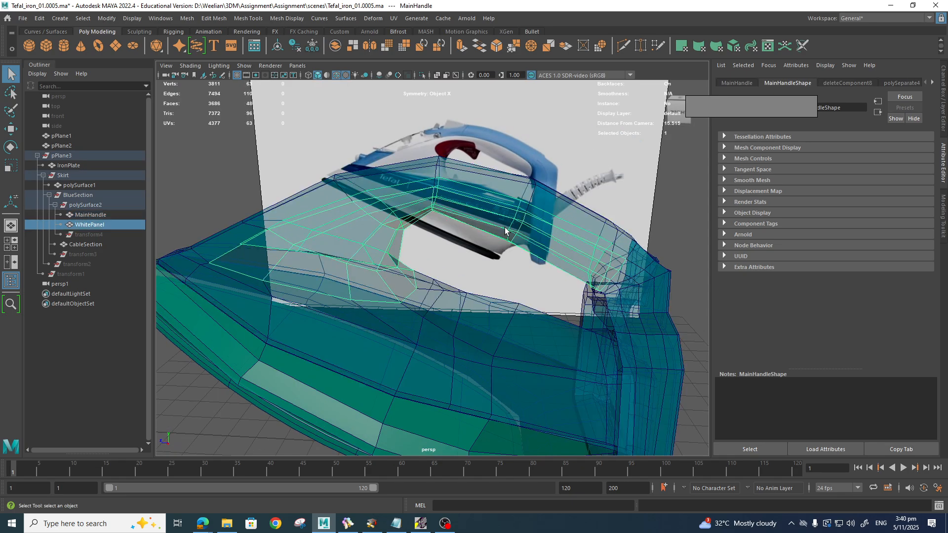
pyautogui.click(508, 177)
pyautogui.click(479, 226)
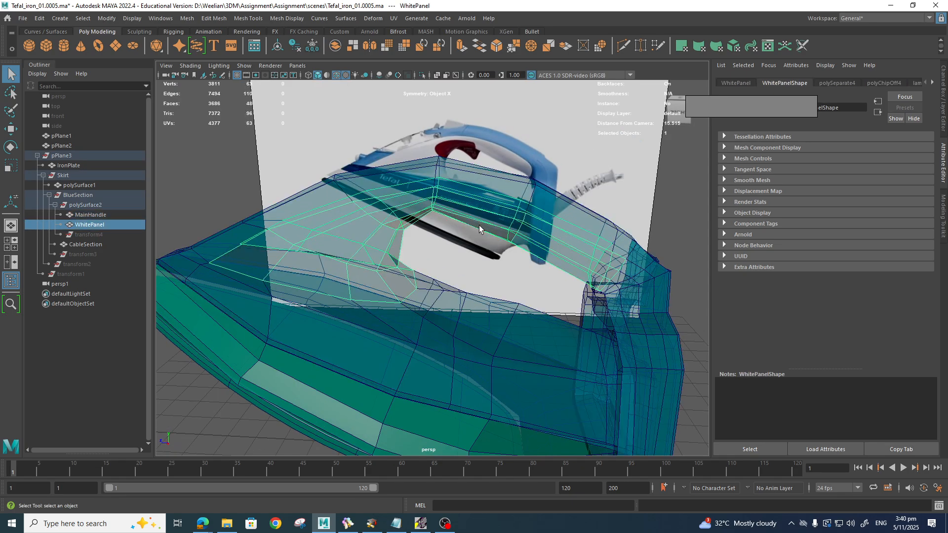
pyautogui.press('3')
pyautogui.click(502, 188)
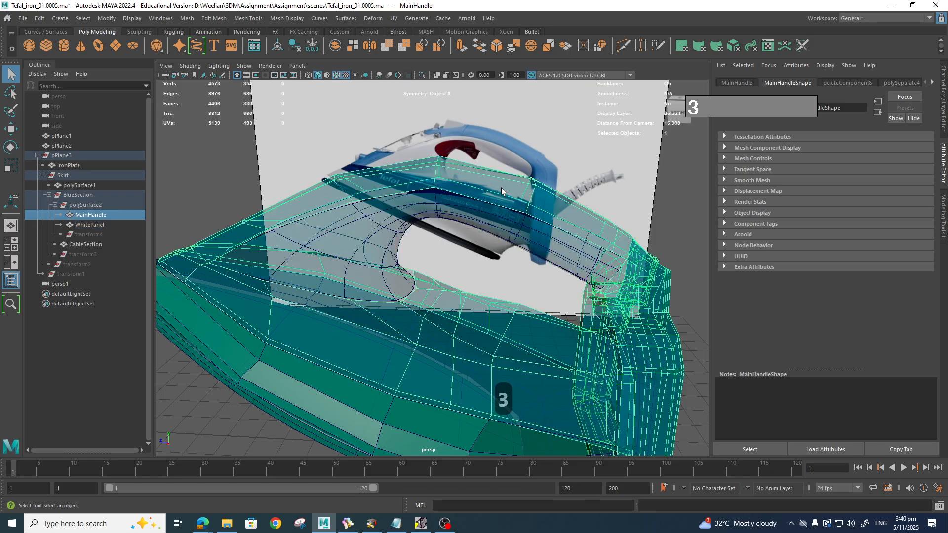
pyautogui.press('3')
pyautogui.keyDown('alt'); pyautogui.moveTo(515, 301); pyautogui.dragTo(520, 241); pyautogui.keyUp('alt')
# Step: Assign WhitePanel a new Lambert coloured bright green with raised transparency
pyautogui.click(519, 254)
pyautogui.moveTo(519, 240); pyautogui.dragTo(586, 438, button='right')
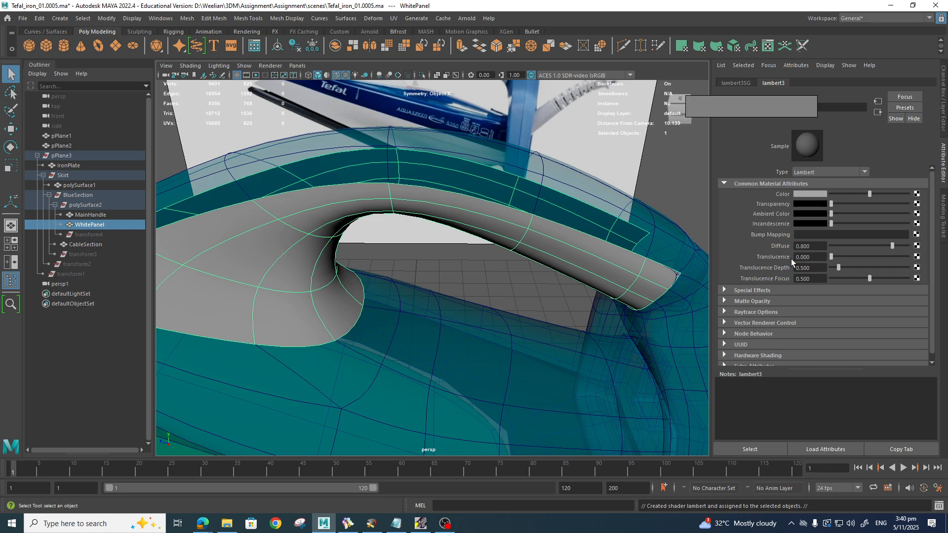
pyautogui.click(807, 194)
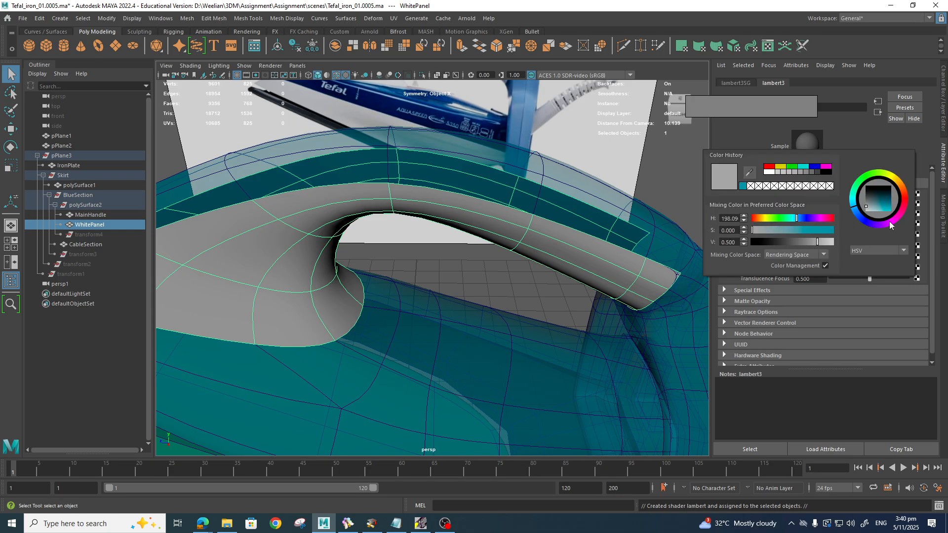
pyautogui.moveTo(870, 204)
pyautogui.mouseDown()
pyautogui.moveTo(870, 191)
pyautogui.moveTo(871, 206)
pyautogui.moveTo(884, 211)
pyautogui.mouseUp()
pyautogui.click(878, 174)
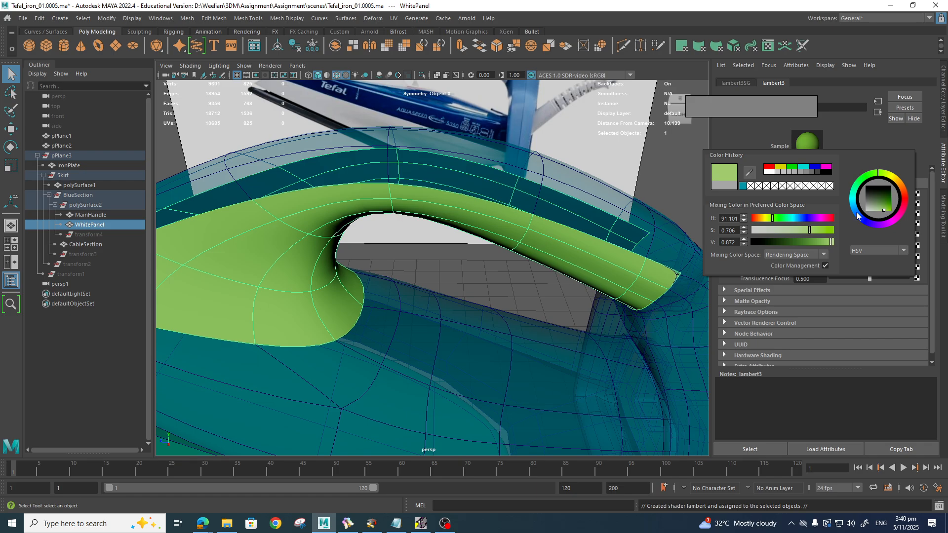
pyautogui.moveTo(832, 203); pyautogui.dragTo(846, 203)
pyautogui.click(653, 164)
pyautogui.keyDown('alt'); pyautogui.moveTo(622, 186); pyautogui.dragTo(546, 235, button='right'); pyautogui.keyUp('alt')
pyautogui.keyDown('alt'); pyautogui.moveTo(546, 236); pyautogui.dragTo(403, 313); pyautogui.keyUp('alt')
# Step: Switch to the top view and frame the handle
pyautogui.scroll(4, 453, 334)
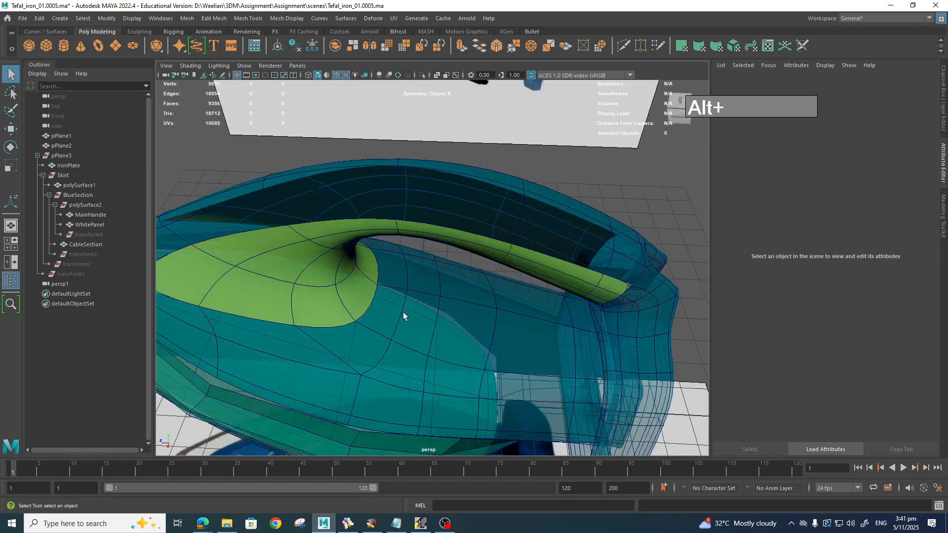
pyautogui.keyDown('alt'); pyautogui.moveTo(430, 275); pyautogui.dragTo(405, 335); pyautogui.keyUp('alt')
pyautogui.scroll(3, 430, 307)
pyautogui.scroll(-2, 437, 328)
pyautogui.press('space')
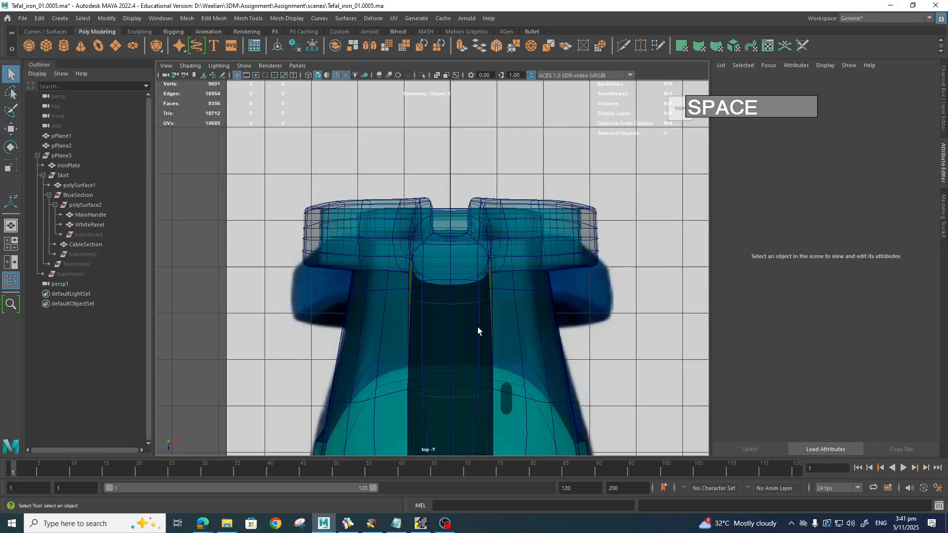
pyautogui.scroll(1, 479, 328)
pyautogui.keyDown('alt'); pyautogui.moveTo(478, 328); pyautogui.dragTo(442, 248, button='middle'); pyautogui.keyUp('alt')
pyautogui.scroll(-2, 474, 294)
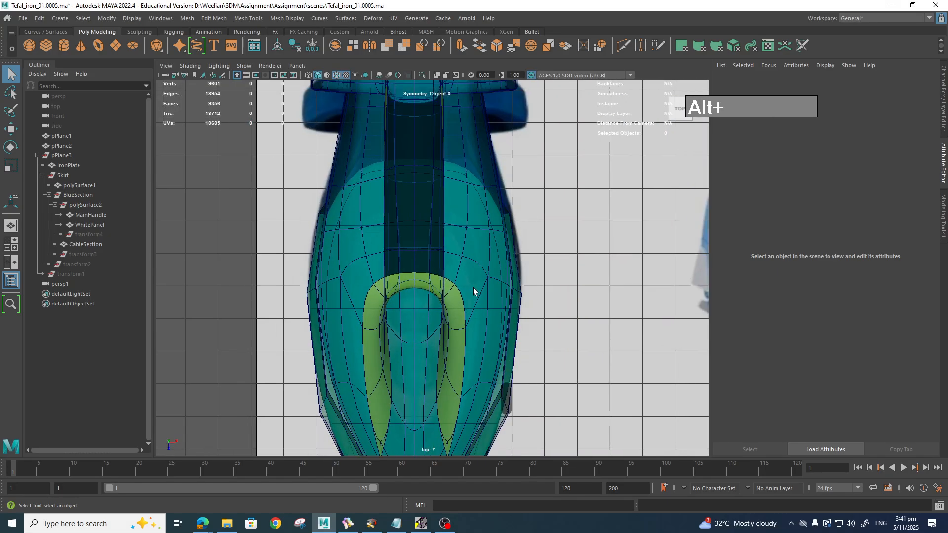
pyautogui.scroll(1, 487, 267)
# Step: Raise MainHandle's lambert2 Transparency nearly to full
pyautogui.click(494, 267)
pyautogui.moveTo(496, 251); pyautogui.dragTo(492, 492, button='right')
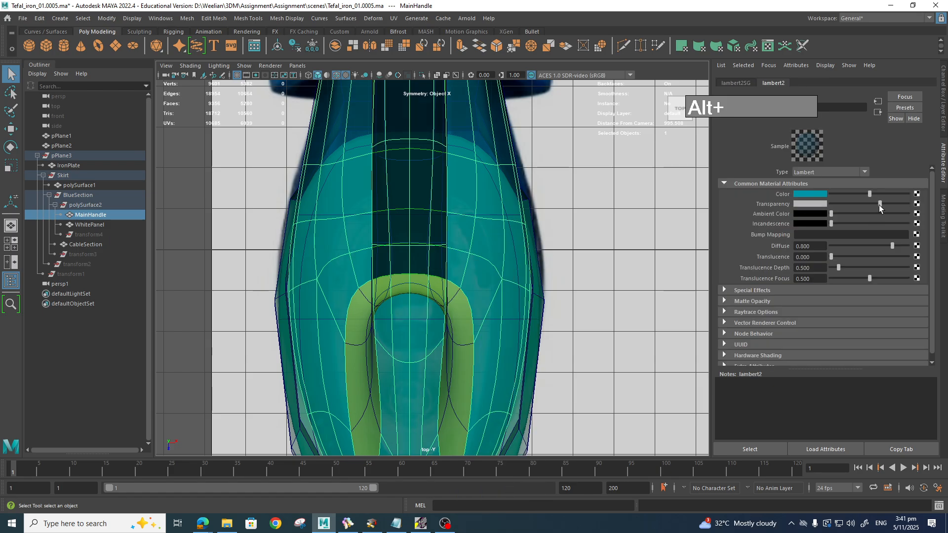
pyautogui.moveTo(881, 207); pyautogui.dragTo(908, 204)
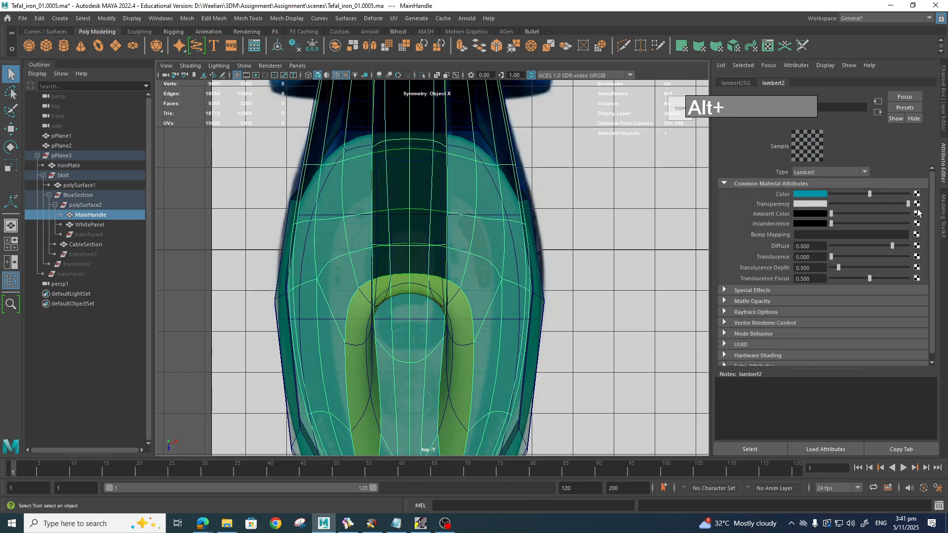
pyautogui.scroll(-2, 474, 361)
pyautogui.keyDown('alt'); pyautogui.moveTo(455, 402); pyautogui.dragTo(463, 393, button='right'); pyautogui.keyUp('alt')
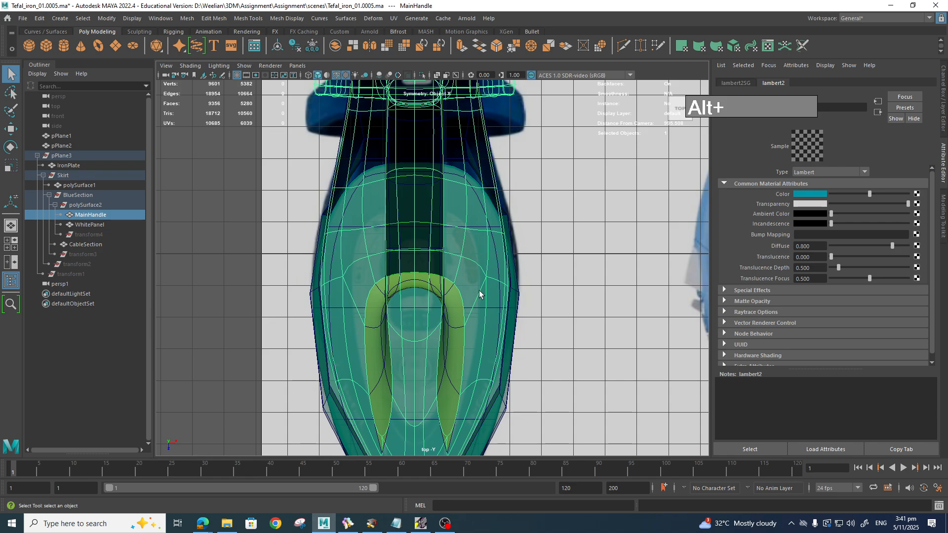
# Step: Switch to the side view, briefly checking the four-panel layout, then bring up the IronReference.bee photo
pyautogui.press('space')
pyautogui.moveTo(475, 312); pyautogui.dragTo(568, 280)
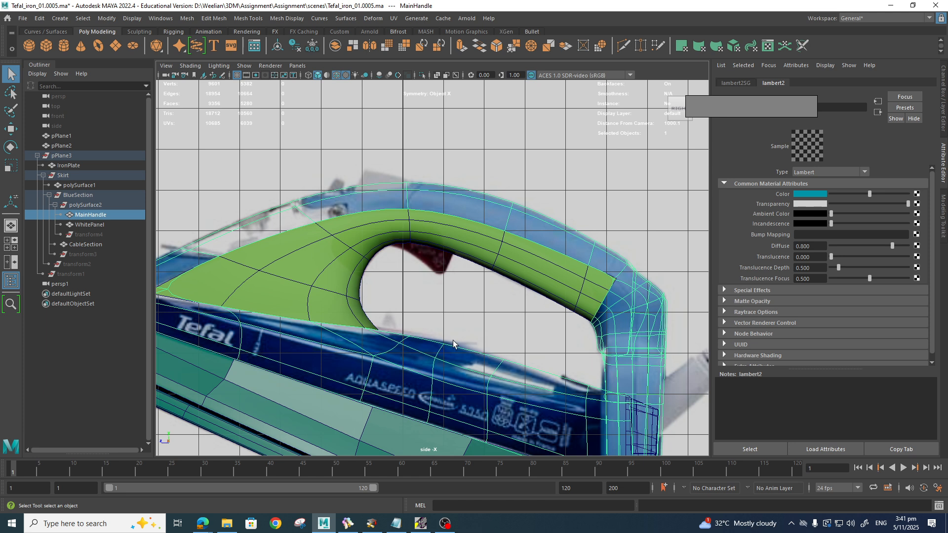
pyautogui.press('space')
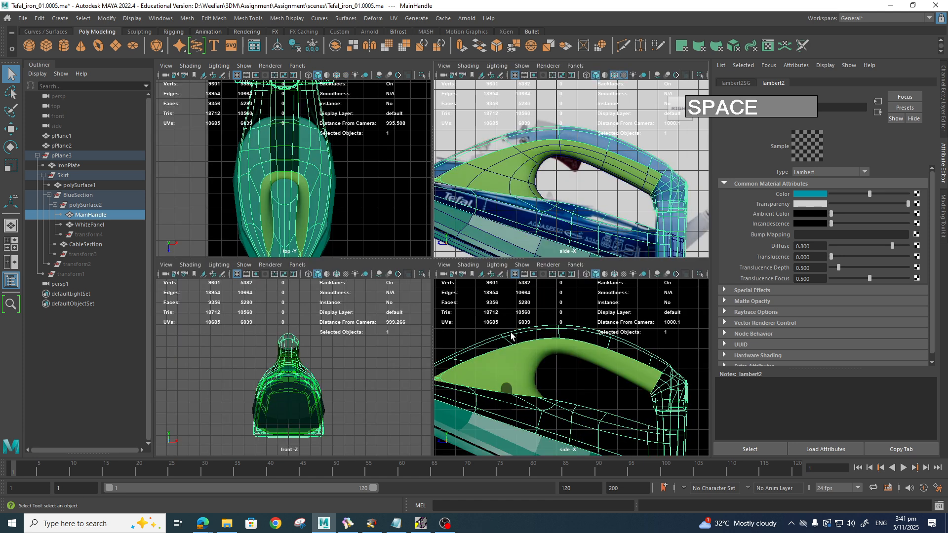
pyautogui.press('space')
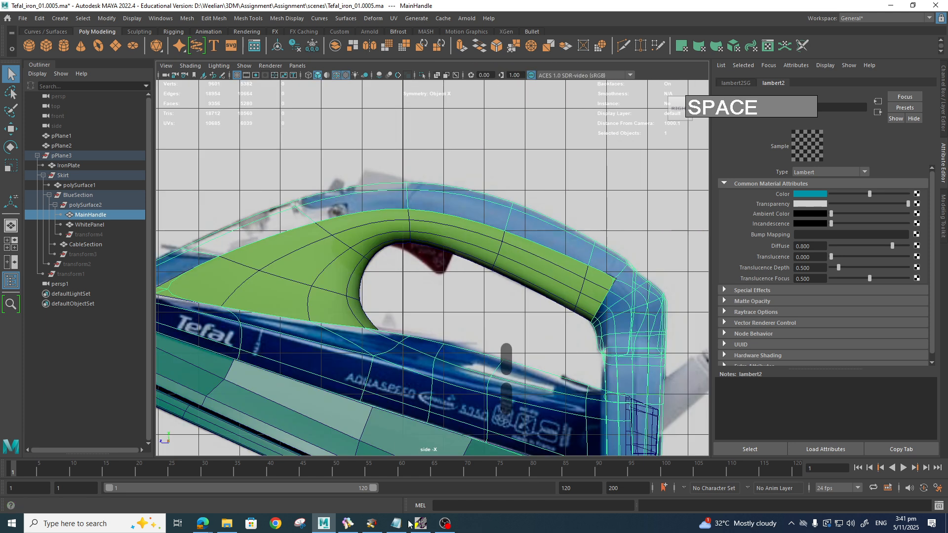
pyautogui.click(349, 524)
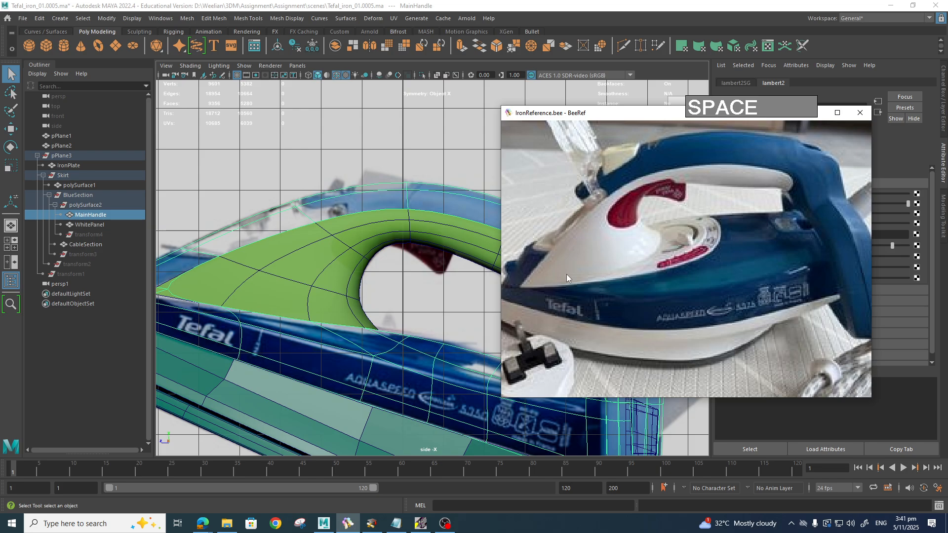
# Step: Hide the reference photo, deselect the handle and zoom in on the iron in top view
pyautogui.click(459, 287)
pyautogui.press('space')
pyautogui.moveTo(461, 305); pyautogui.dragTo(488, 357)
pyautogui.press('space')
pyautogui.scroll(1, 502, 359)
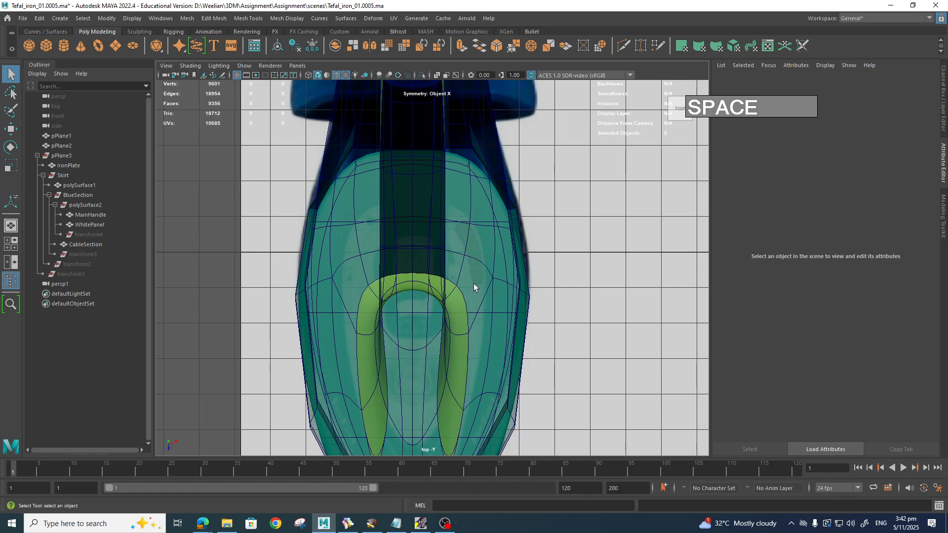
# Step: Pick a mirrored MainHandle vertex pair and pull it upward with soft selection on
pyautogui.moveTo(468, 287); pyautogui.dragTo(443, 252, button='right')
pyautogui.click(481, 264)
pyautogui.click(457, 284)
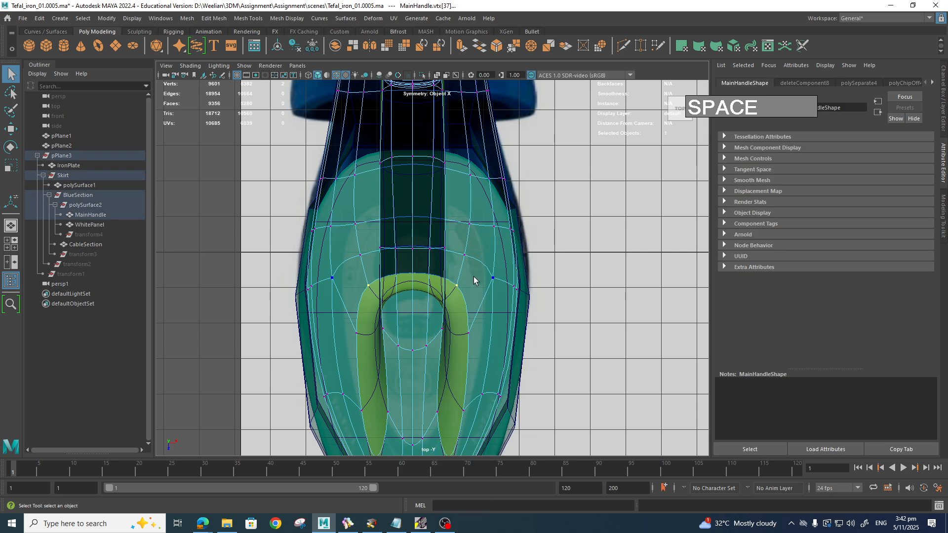
pyautogui.press('b')
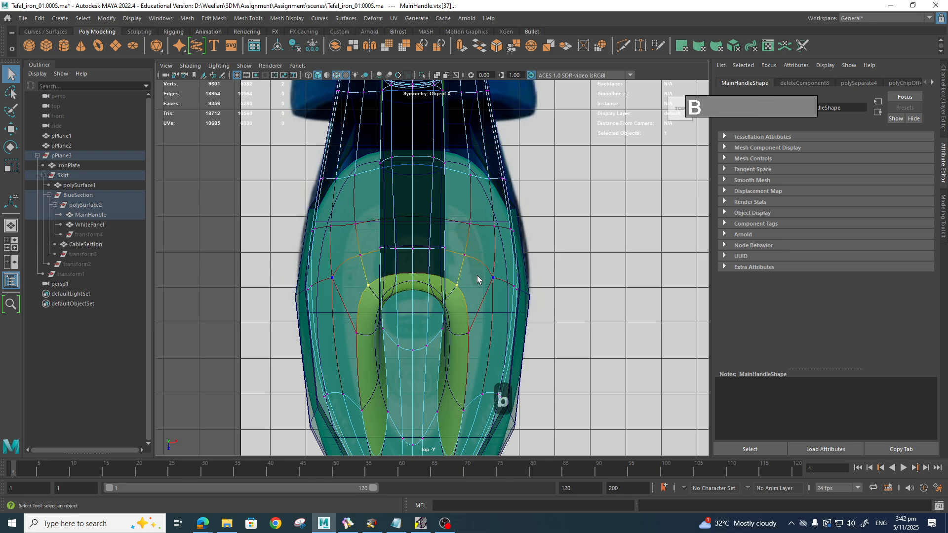
pyautogui.press('w')
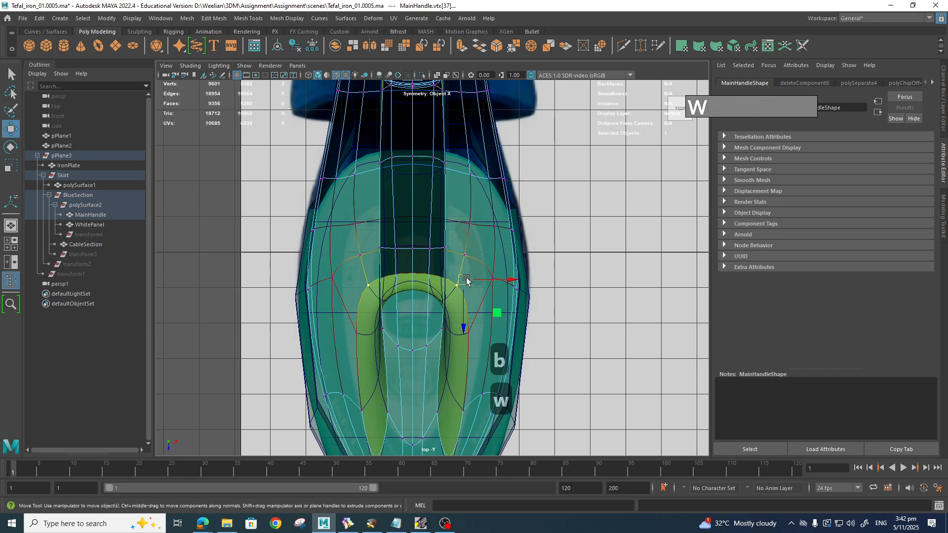
pyautogui.moveTo(468, 278); pyautogui.dragTo(473, 255)
# Step: Shift the lower pair right, nudge the tip pair outward, and raise a higher pair
pyautogui.click(477, 324)
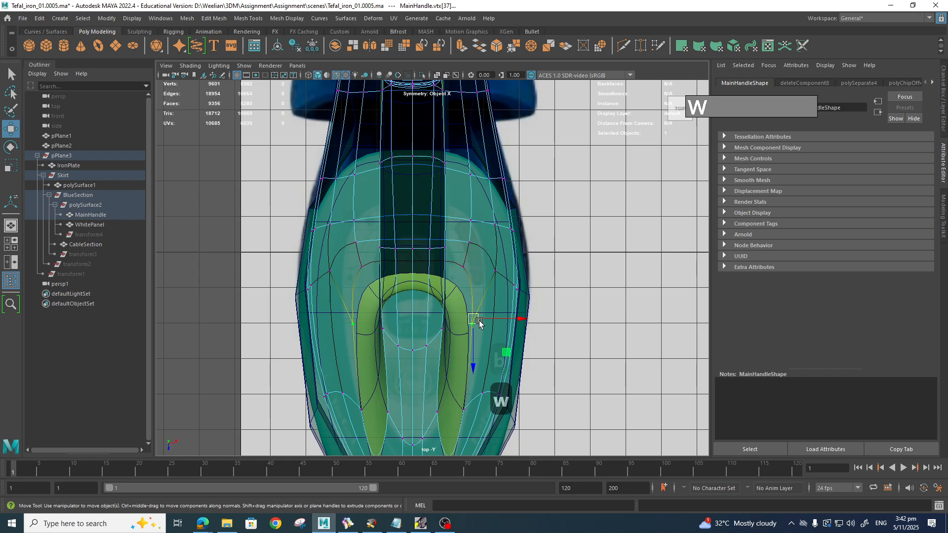
pyautogui.moveTo(483, 323); pyautogui.dragTo(490, 321)
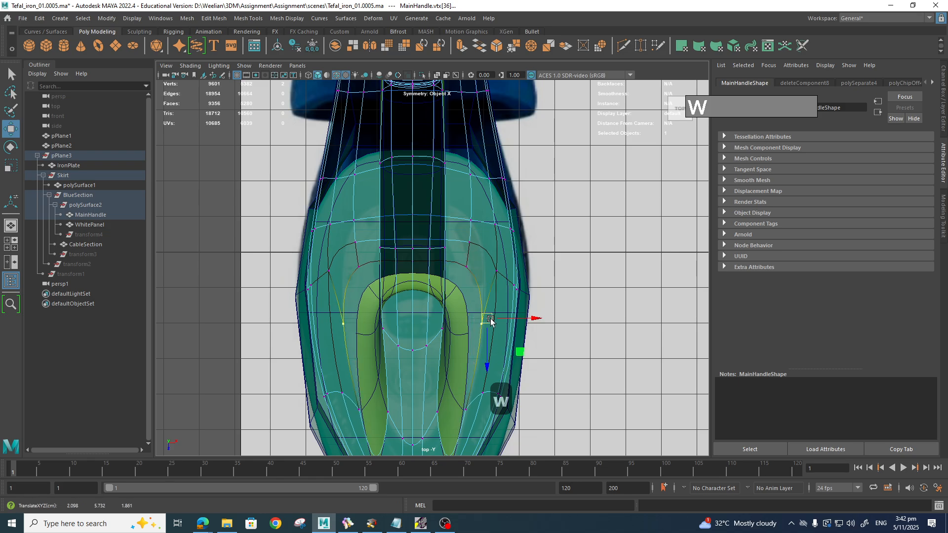
pyautogui.click(469, 410)
pyautogui.moveTo(491, 417); pyautogui.dragTo(492, 417)
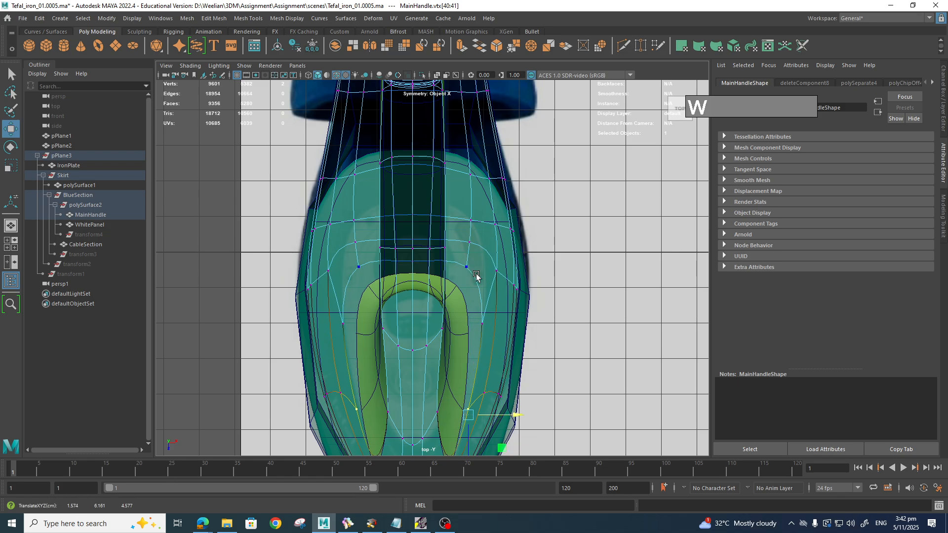
pyautogui.click(472, 242)
pyautogui.moveTo(475, 241); pyautogui.dragTo(474, 228)
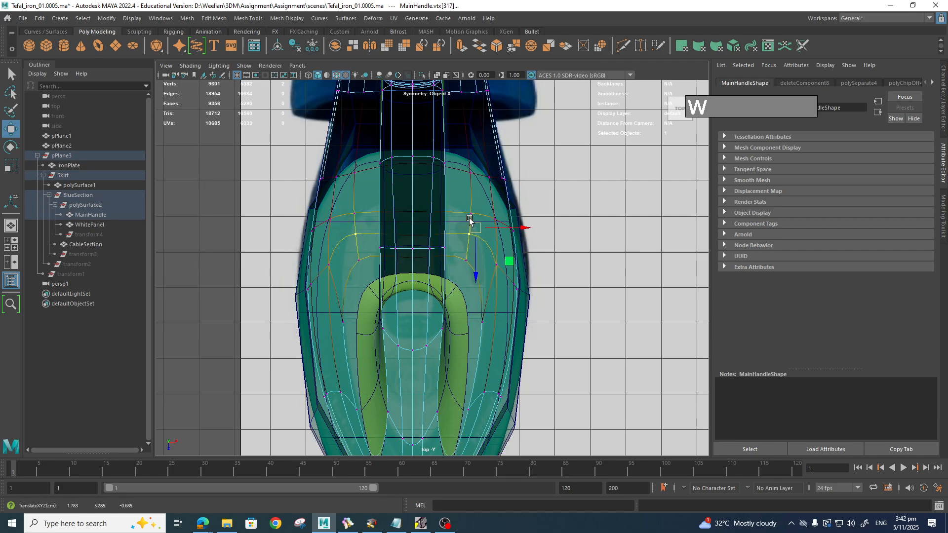
# Step: Select the mirrored vertex pair beside the panel's front edge
pyautogui.click(419, 216)
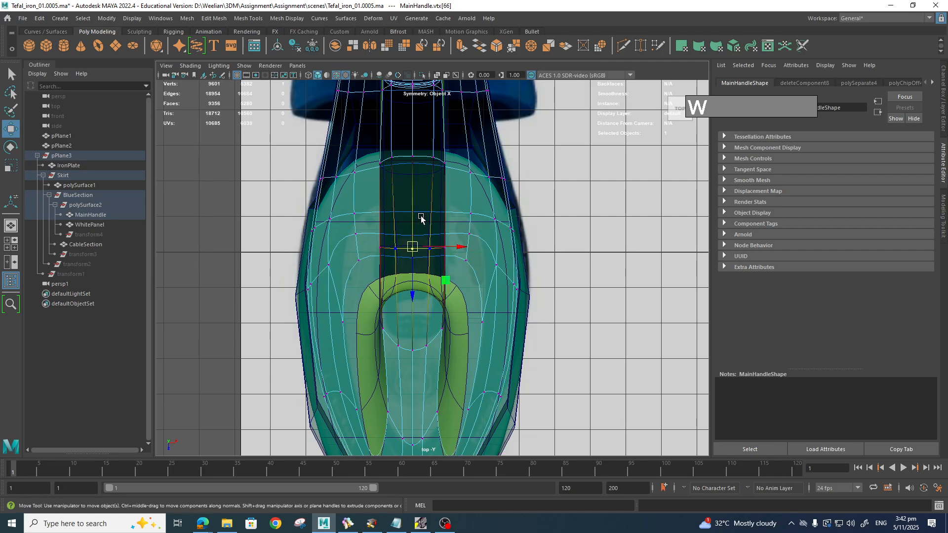
pyautogui.click(461, 216)
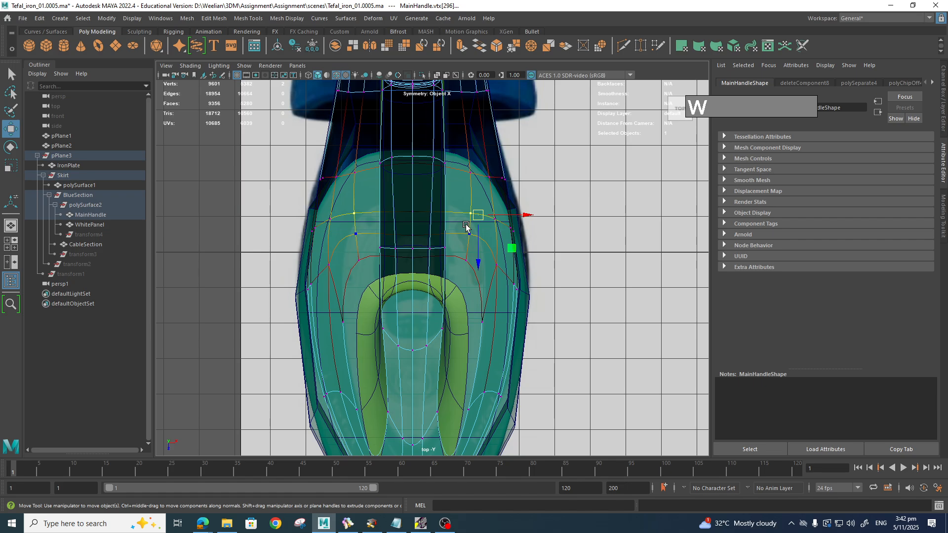
pyautogui.press('Left')
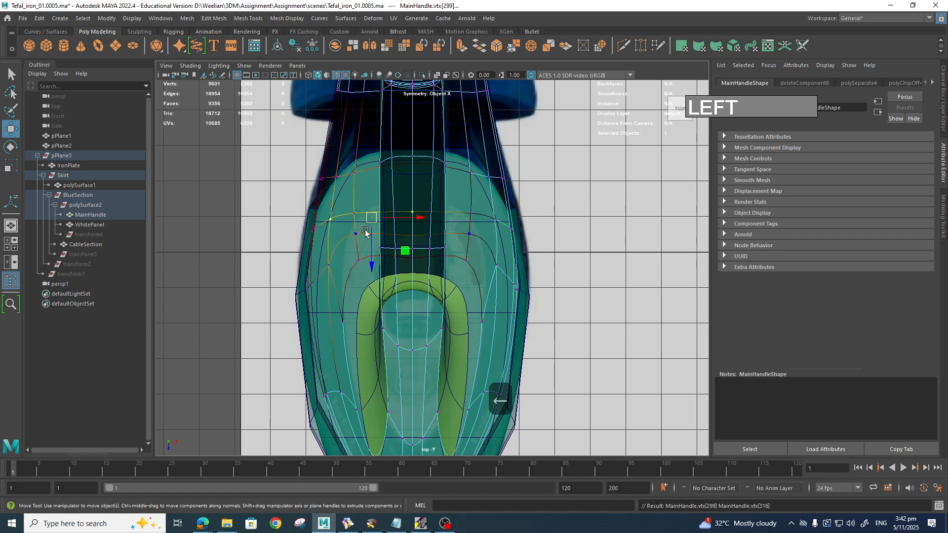
pyautogui.click(477, 216)
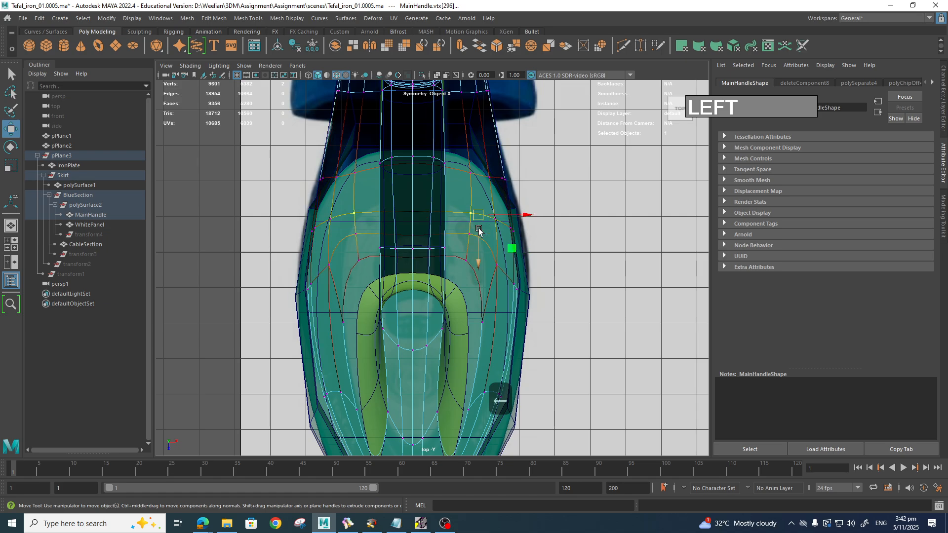
# Step: Orbit the perspective view to inspect the handle vertices near the panel's tip
pyautogui.press('space')
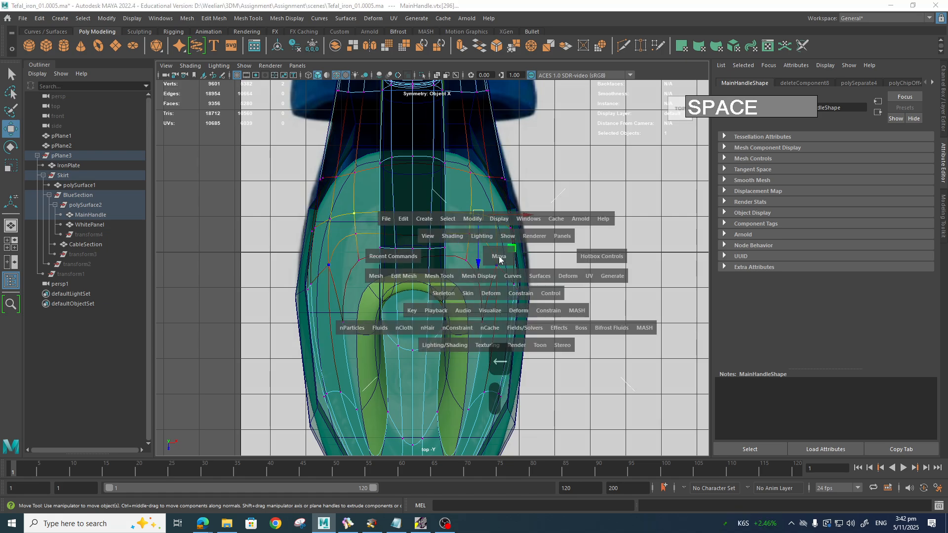
pyautogui.moveTo(499, 258); pyautogui.dragTo(498, 240)
pyautogui.keyDown('alt'); pyautogui.moveTo(497, 276); pyautogui.dragTo(485, 293); pyautogui.keyUp('alt')
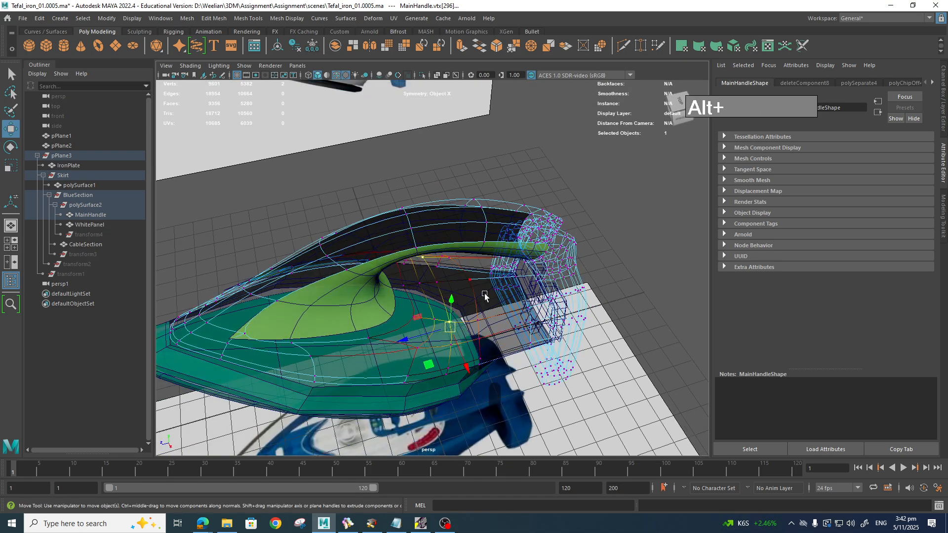
pyautogui.keyDown('shift'); pyautogui.click(427, 288); pyautogui.keyUp('shift')
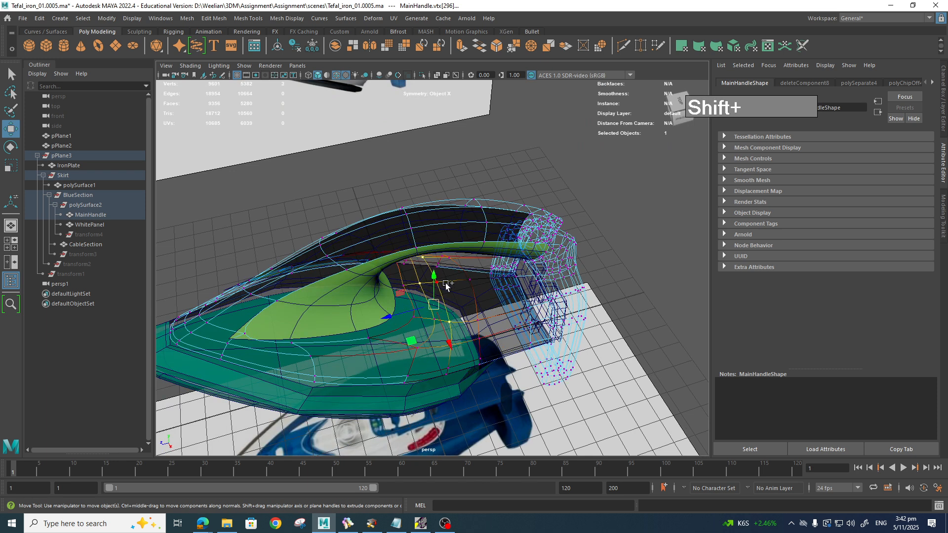
pyautogui.keyDown('shift'); pyautogui.click(402, 291); pyautogui.keyUp('shift')
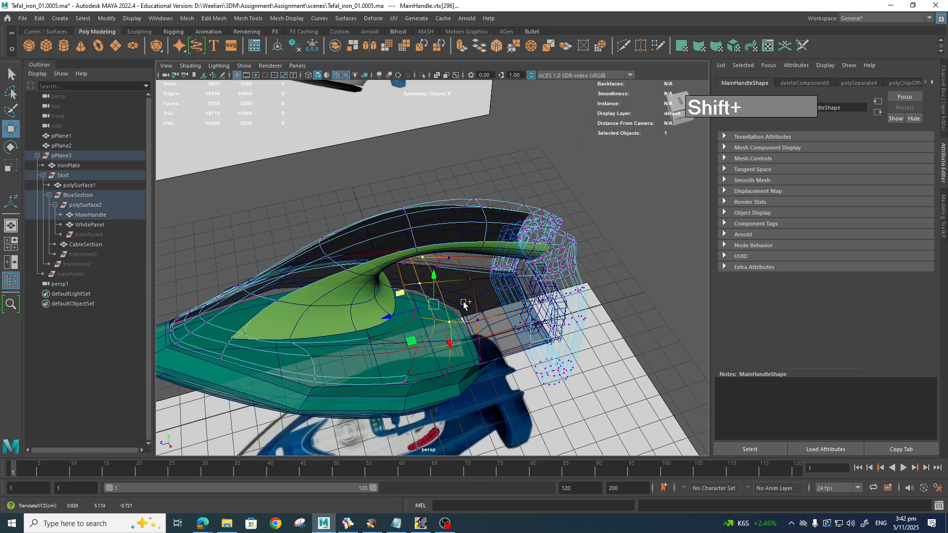
pyautogui.press('q')
# Step: Move the two vertices beside the panel's tip up and toward the rear, then return to top view
pyautogui.click(405, 288)
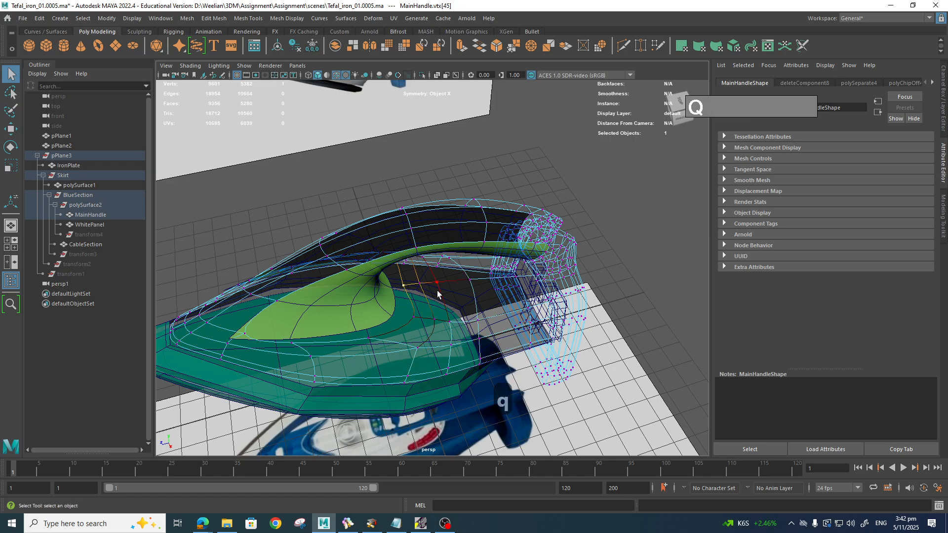
pyautogui.keyDown('shift'); pyautogui.click(430, 290); pyautogui.keyUp('shift')
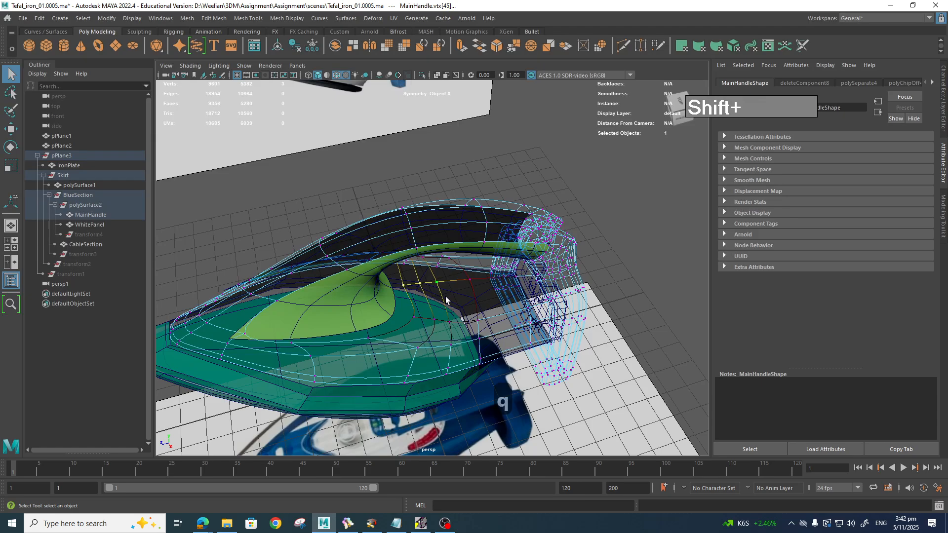
pyautogui.press('w')
pyautogui.moveTo(390, 295); pyautogui.dragTo(438, 303, button='middle')
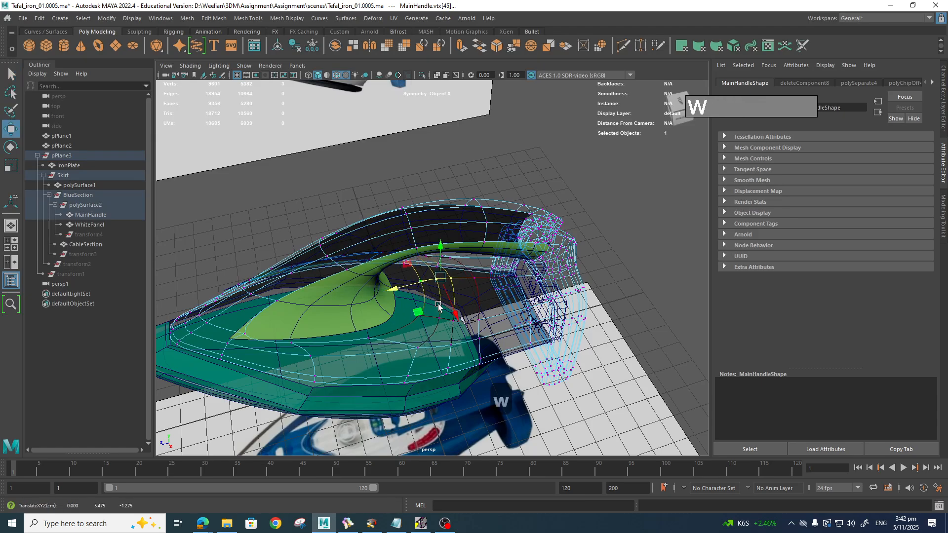
pyautogui.press('space')
pyautogui.click(431, 311)
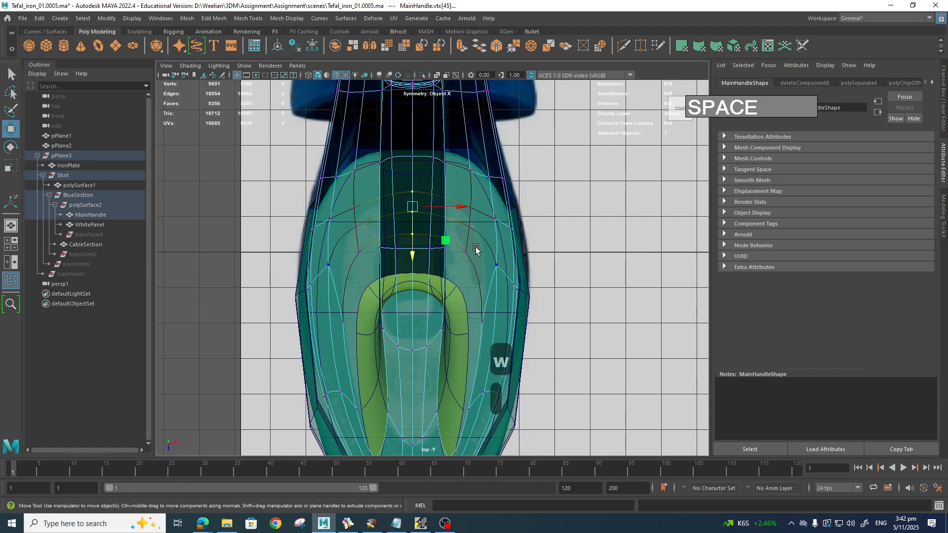
# Step: Widen the soft-selection falloff and raise the upper mirrored vertex pair slightly
pyautogui.click(455, 232)
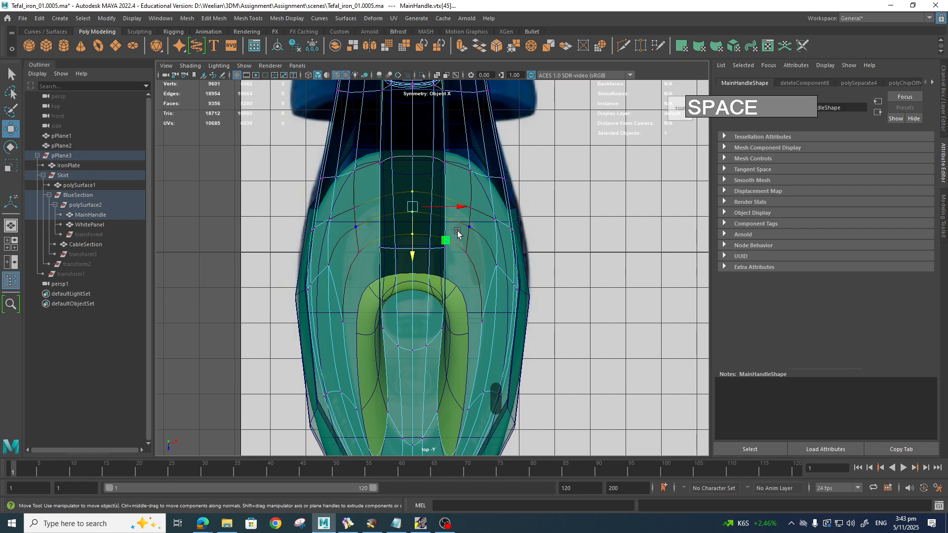
pyautogui.press('b')
pyautogui.moveTo(458, 232); pyautogui.dragTo(548, 237, button='middle')
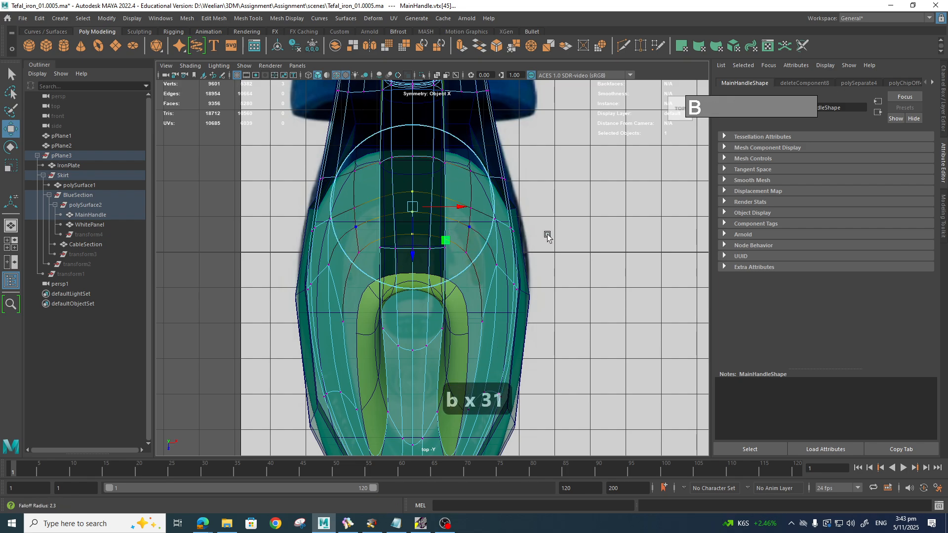
pyautogui.press('b')
pyautogui.moveTo(415, 255); pyautogui.dragTo(417, 241)
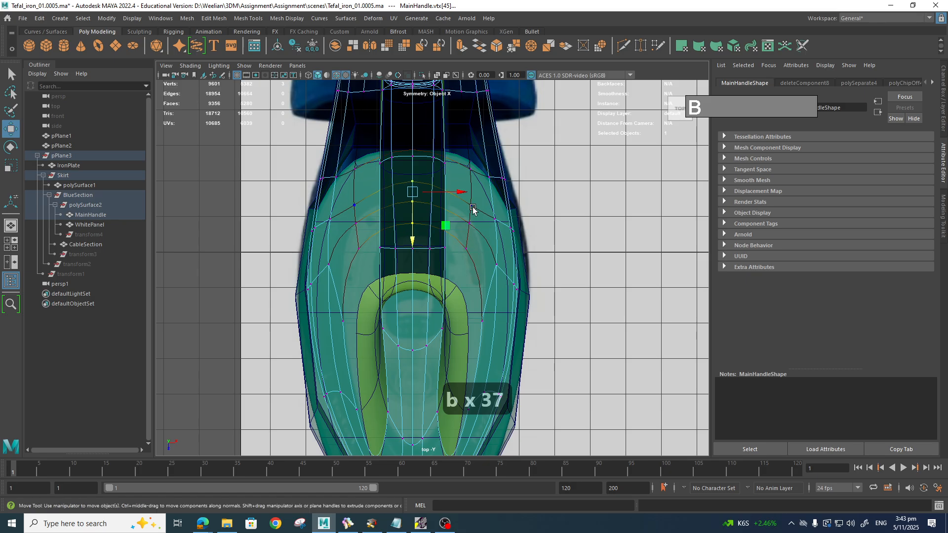
# Step: Move the vertex pair further up the handle up and to the left
pyautogui.click(487, 214)
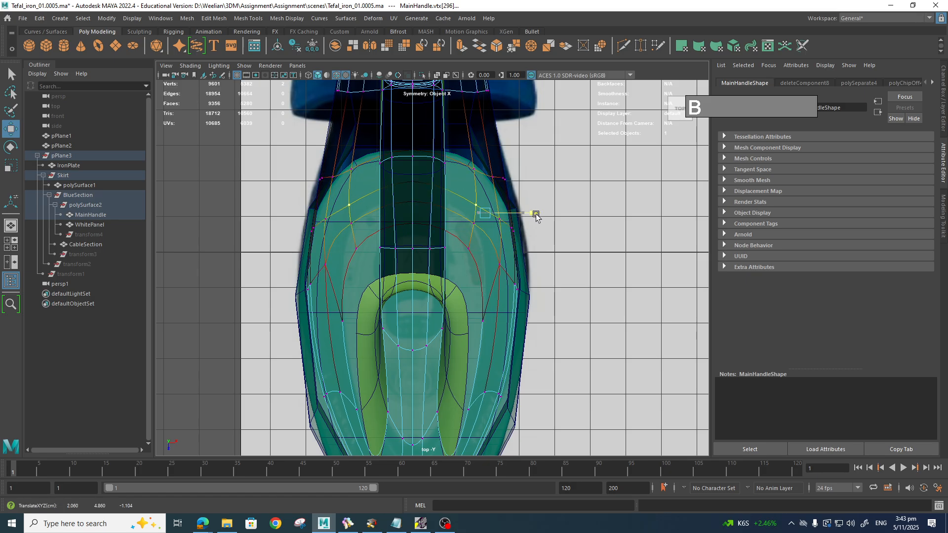
pyautogui.click(477, 235)
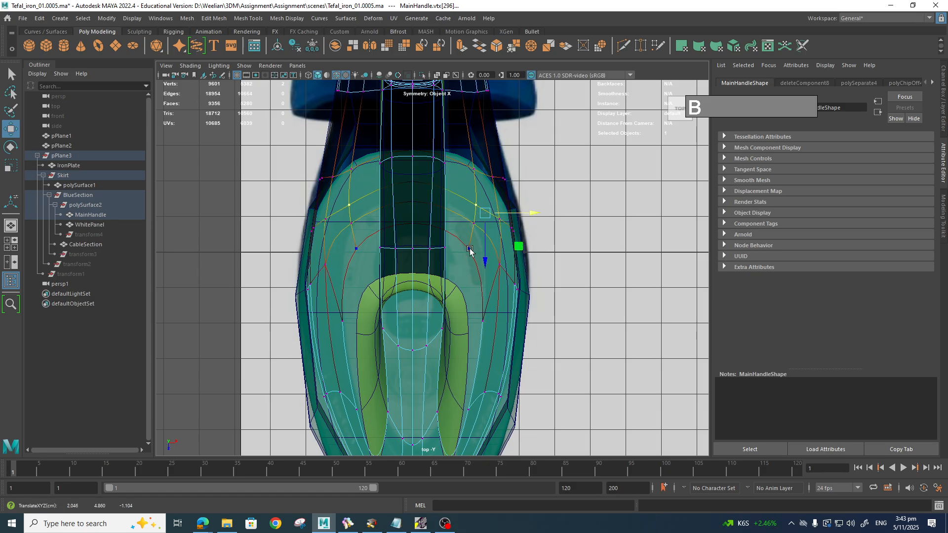
pyautogui.click(483, 211)
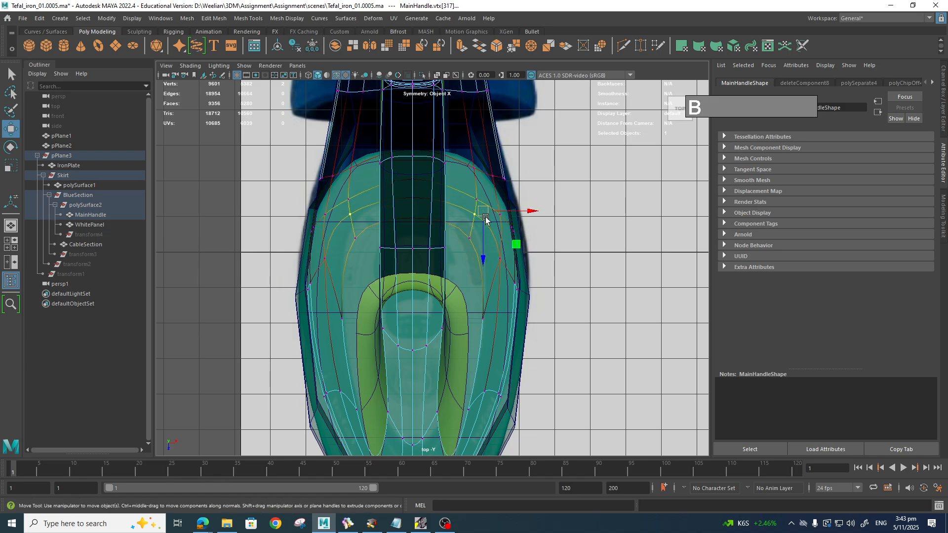
pyautogui.click(479, 191)
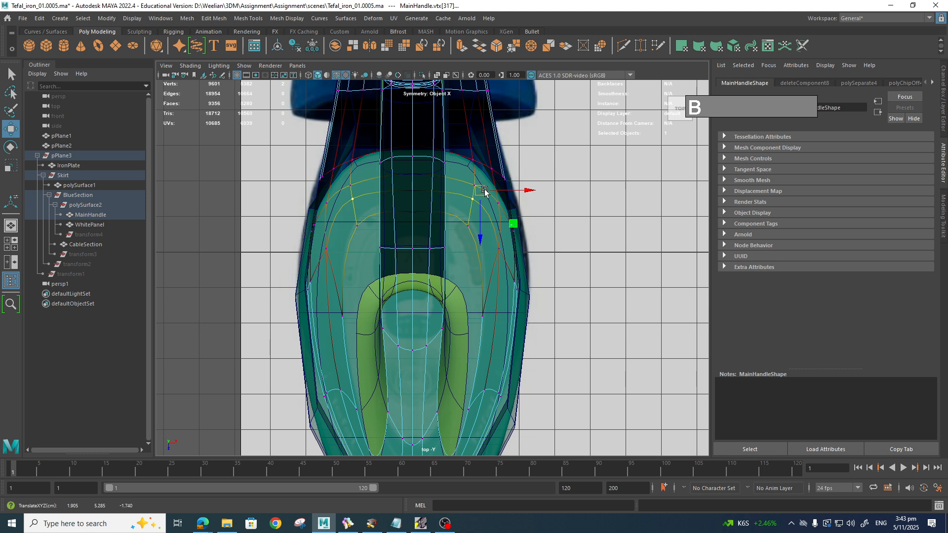
pyautogui.moveTo(485, 190); pyautogui.dragTo(481, 178)
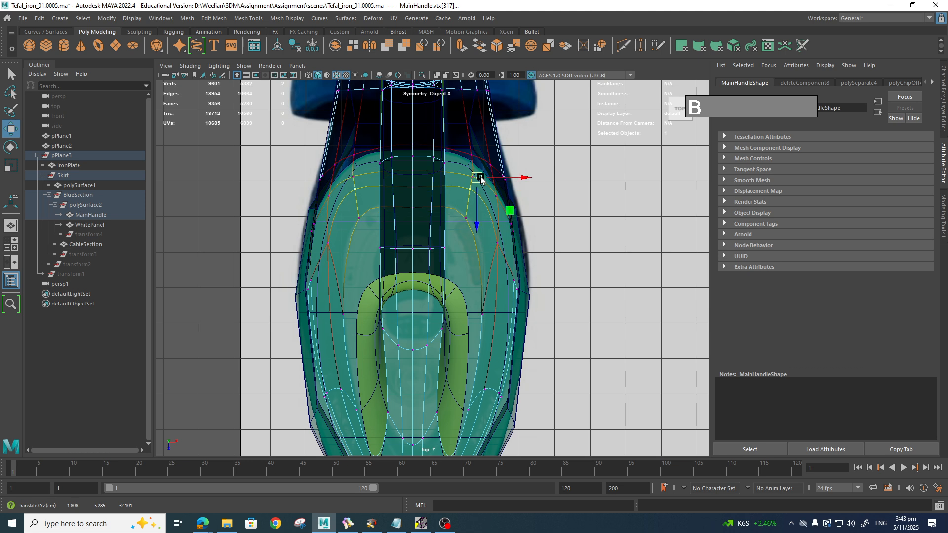
pyautogui.click(490, 310)
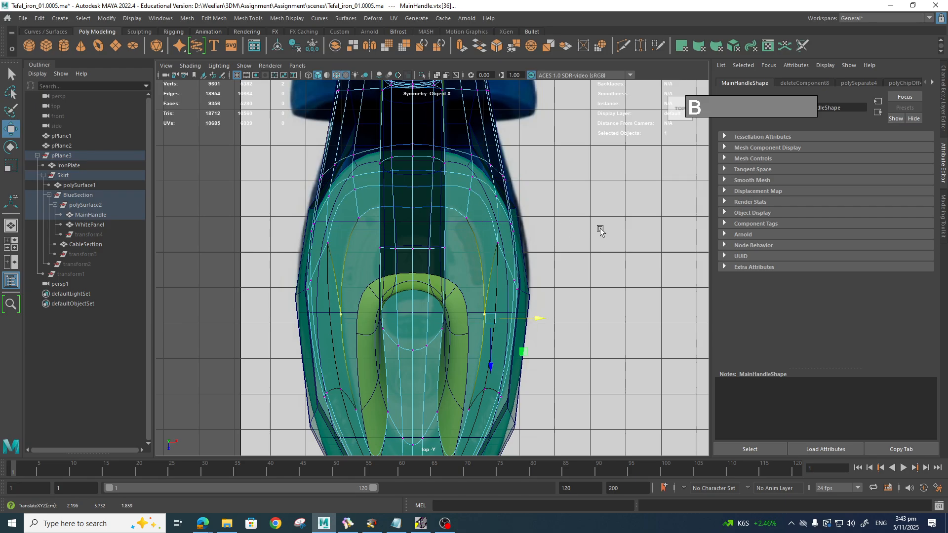
# Step: Switch to perspective and orbit around the handle
pyautogui.press('space')
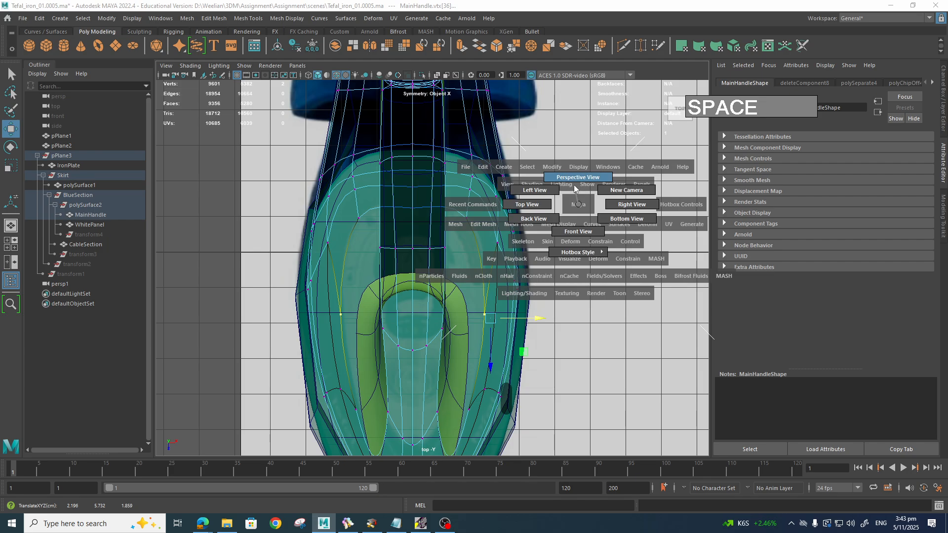
pyautogui.moveTo(575, 189); pyautogui.dragTo(575, 185)
pyautogui.keyDown('alt'); pyautogui.moveTo(585, 269); pyautogui.dragTo(470, 296); pyautogui.keyUp('alt')
# Step: Frame the corner where the handle meets the body in side view, in vertex mode
pyautogui.scroll(3, 469, 297)
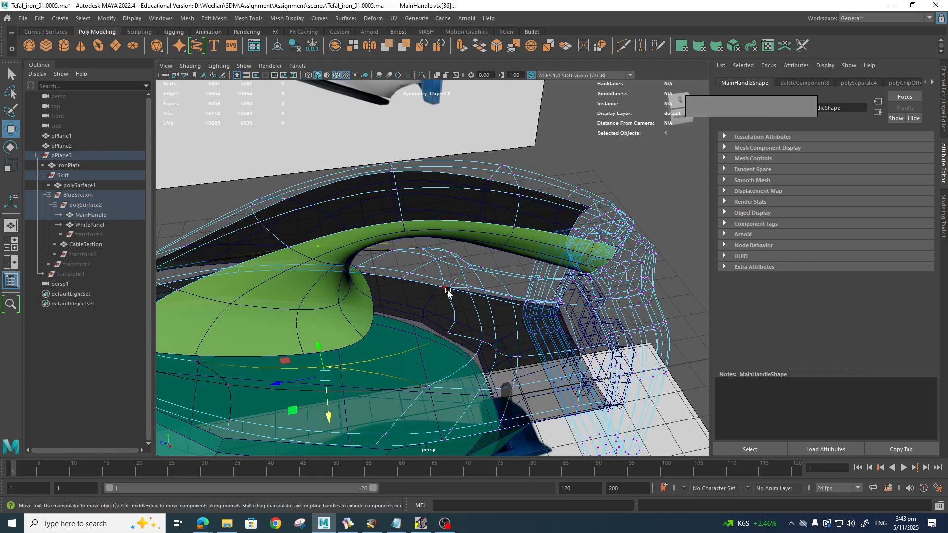
pyautogui.click(447, 291)
pyautogui.press('space')
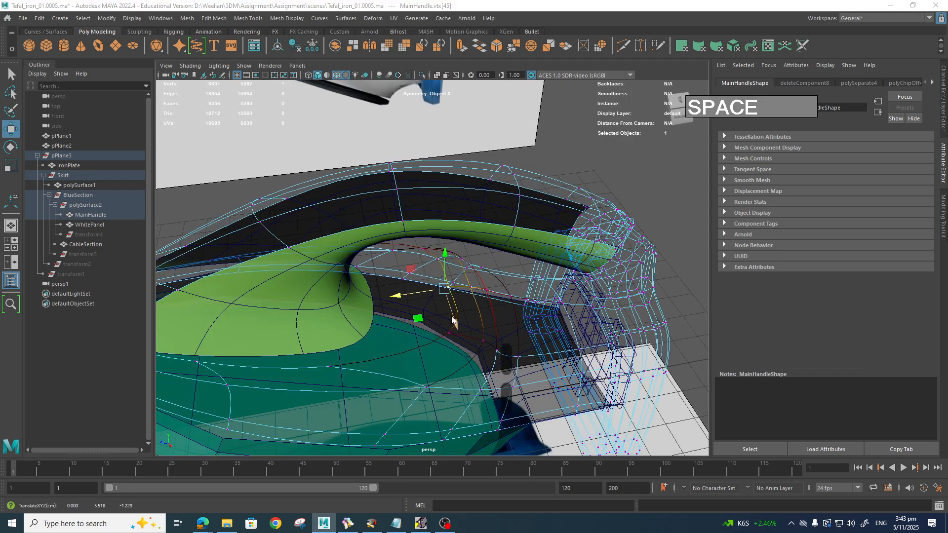
pyautogui.moveTo(432, 291); pyautogui.dragTo(481, 318)
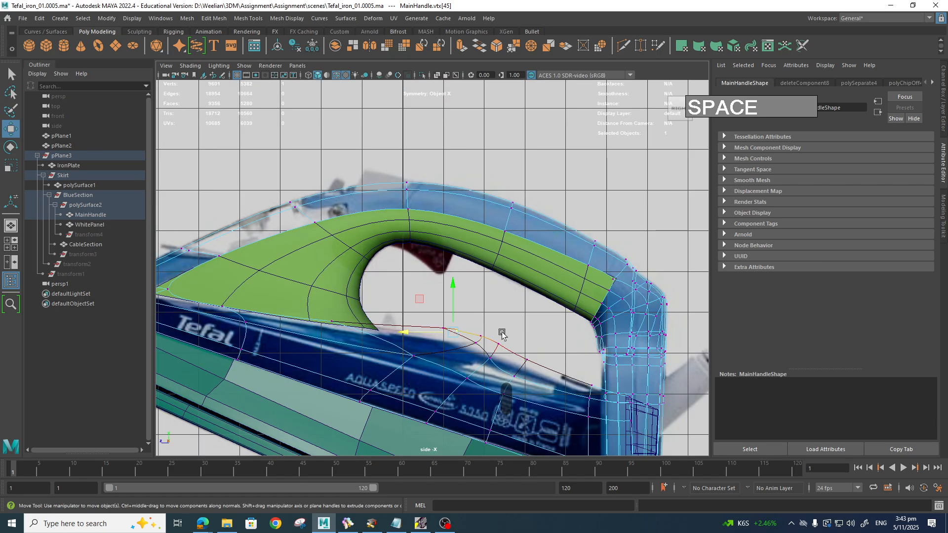
pyautogui.keyDown('alt'); pyautogui.moveTo(503, 335); pyautogui.dragTo(470, 300, button='middle'); pyautogui.keyUp('alt')
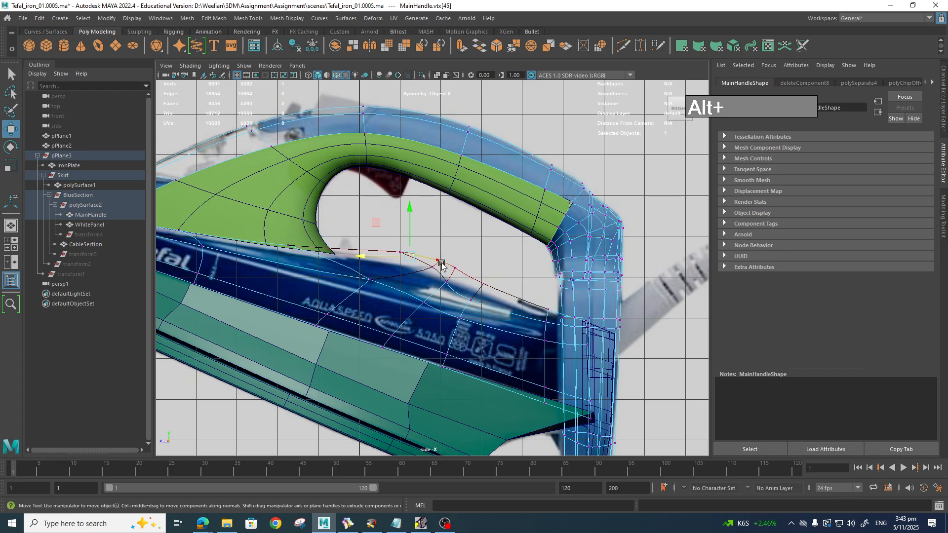
pyautogui.scroll(2, 494, 309)
pyautogui.keyDown('alt'); pyautogui.moveTo(502, 313); pyautogui.dragTo(442, 293, button='middle'); pyautogui.keyUp('alt')
pyautogui.scroll(4, 428, 285)
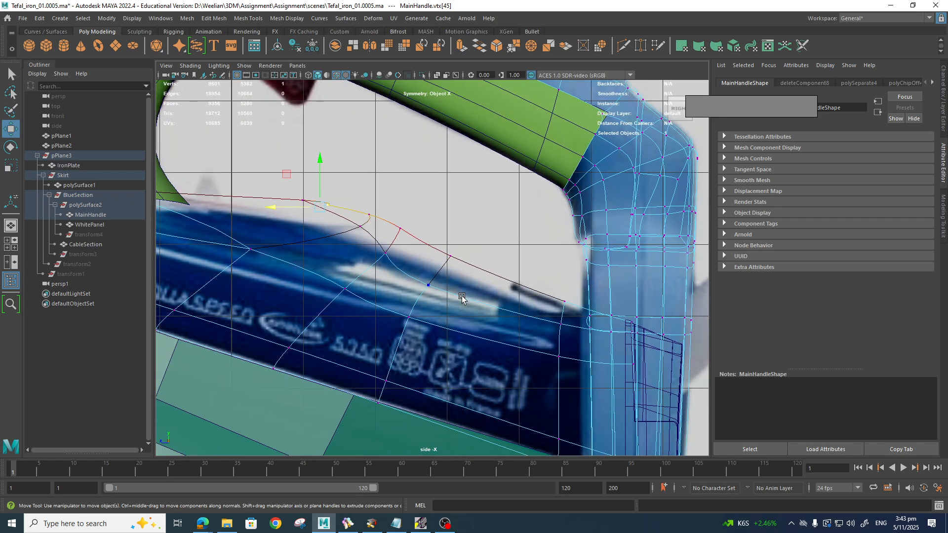
pyautogui.rightClick(434, 251)
pyautogui.moveTo(433, 263); pyautogui.dragTo(397, 252, button='right')
# Step: With soft selection off, move the lower-edge handle vertices down and to the right
pyautogui.press('b')
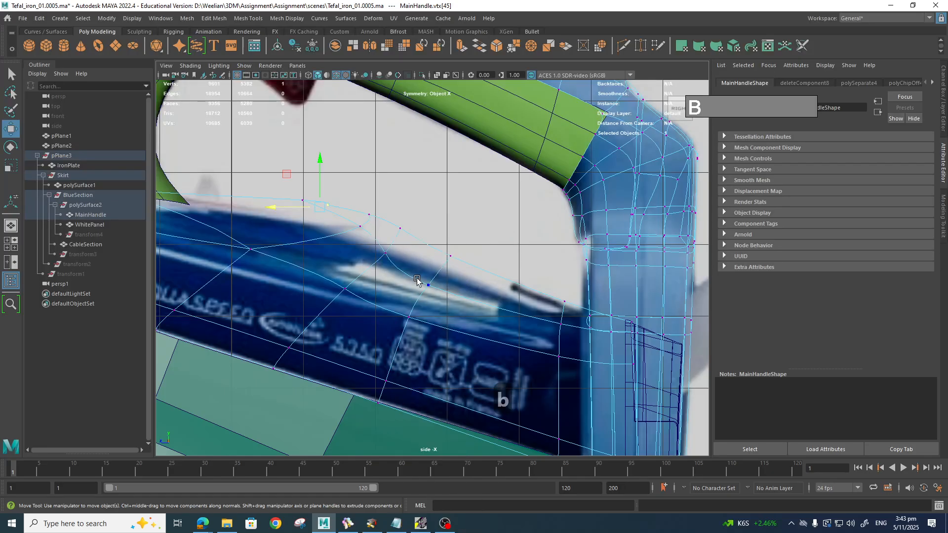
pyautogui.click(417, 282)
pyautogui.moveTo(459, 350); pyautogui.dragTo(436, 312)
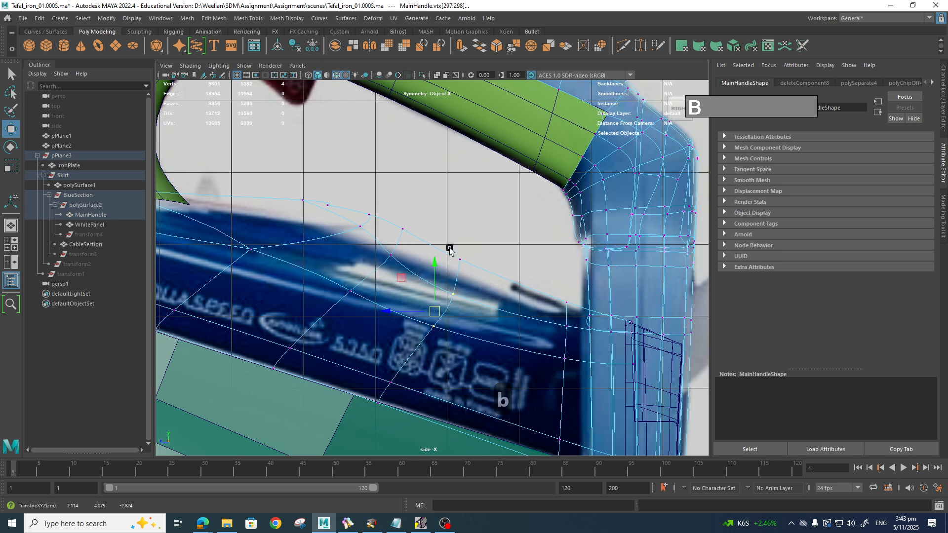
pyautogui.click(461, 259)
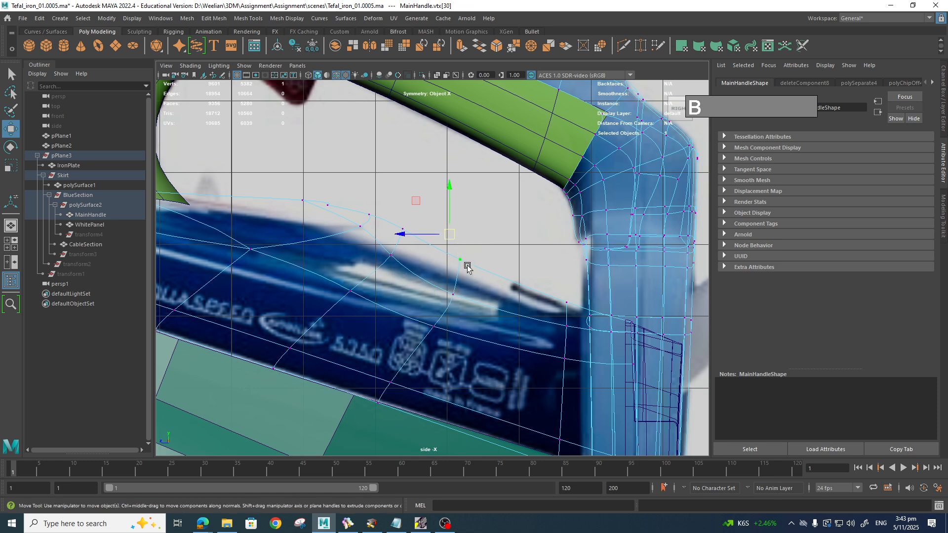
pyautogui.moveTo(450, 235); pyautogui.dragTo(495, 282)
pyautogui.moveTo(393, 219); pyautogui.dragTo(453, 267)
# Step: In unsmoothed preview, shift more edge vertices and pairs down-right along the curve
pyautogui.press('2')
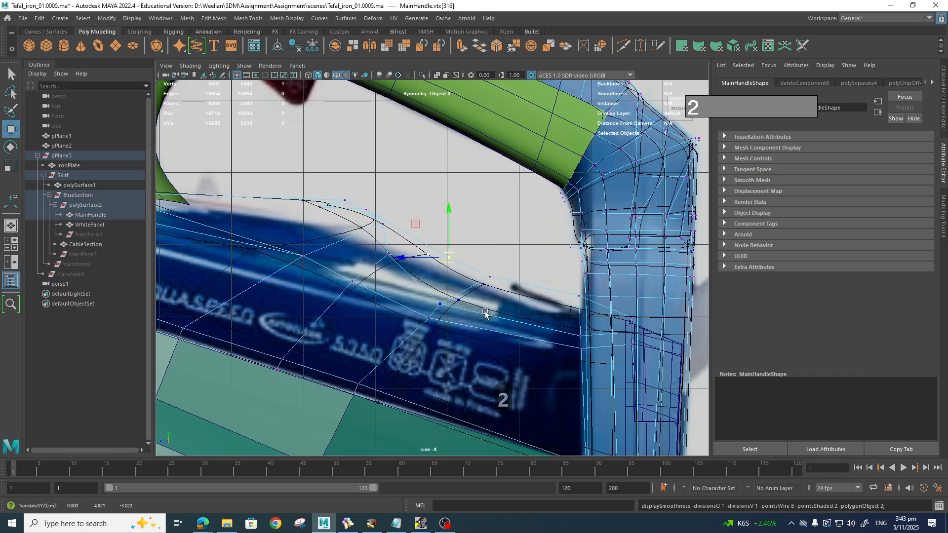
pyautogui.click(388, 255)
pyautogui.moveTo(390, 257); pyautogui.dragTo(415, 276)
pyautogui.moveTo(338, 273); pyautogui.dragTo(367, 293)
pyautogui.moveTo(483, 346); pyautogui.dragTo(474, 320)
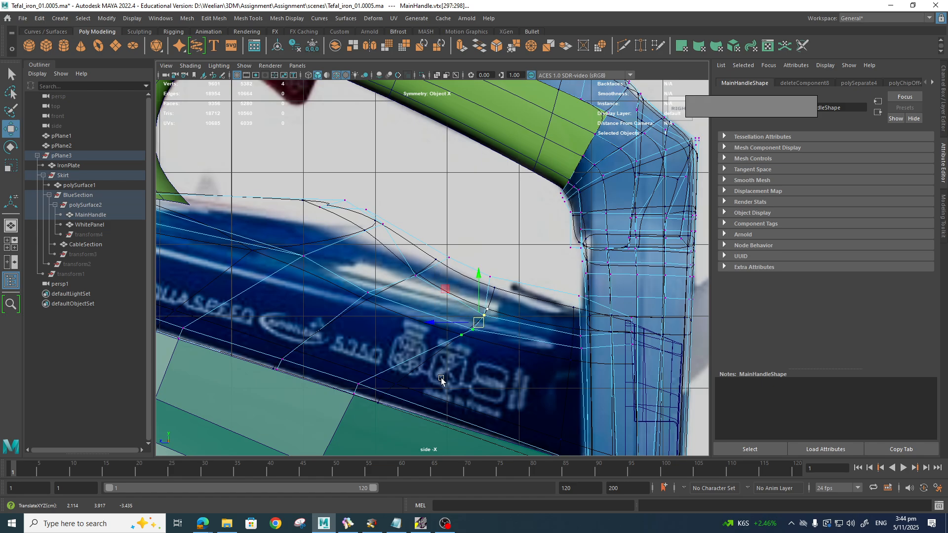
pyautogui.moveTo(488, 261); pyautogui.dragTo(501, 282)
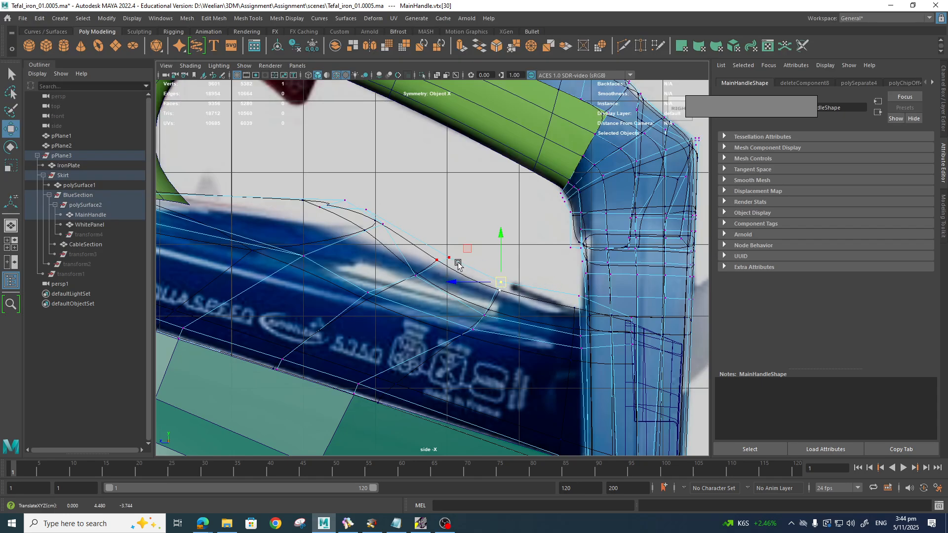
# Step: In smoothed preview, nudge the vertices above the corner down and to the right
pyautogui.press('3')
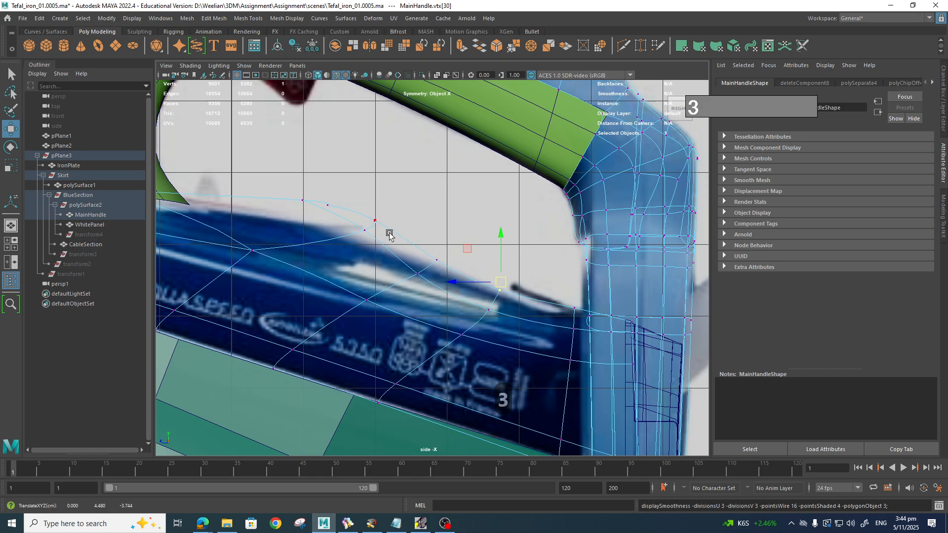
pyautogui.click(427, 257)
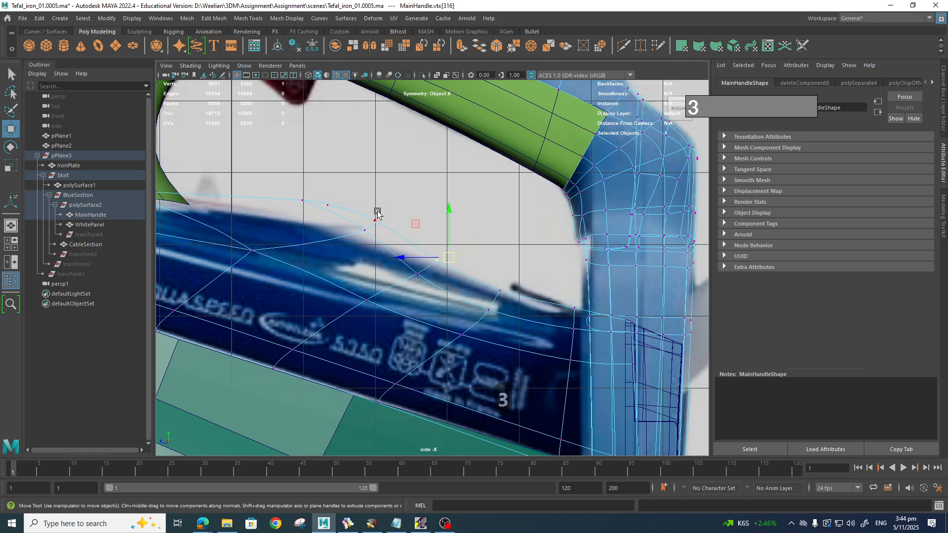
pyautogui.click(372, 212)
pyautogui.moveTo(375, 214); pyautogui.dragTo(430, 262)
pyautogui.click(370, 236)
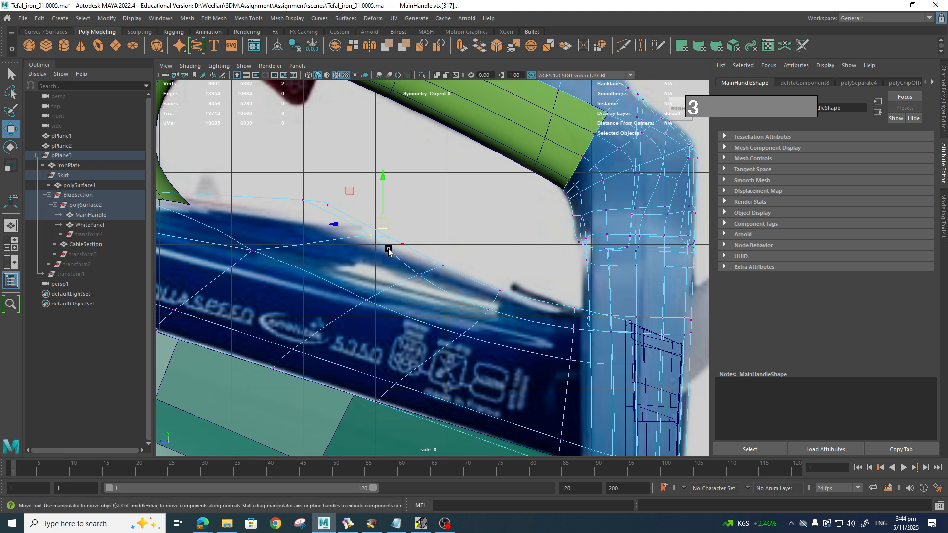
pyautogui.moveTo(381, 230); pyautogui.dragTo(478, 265)
pyautogui.click(444, 260)
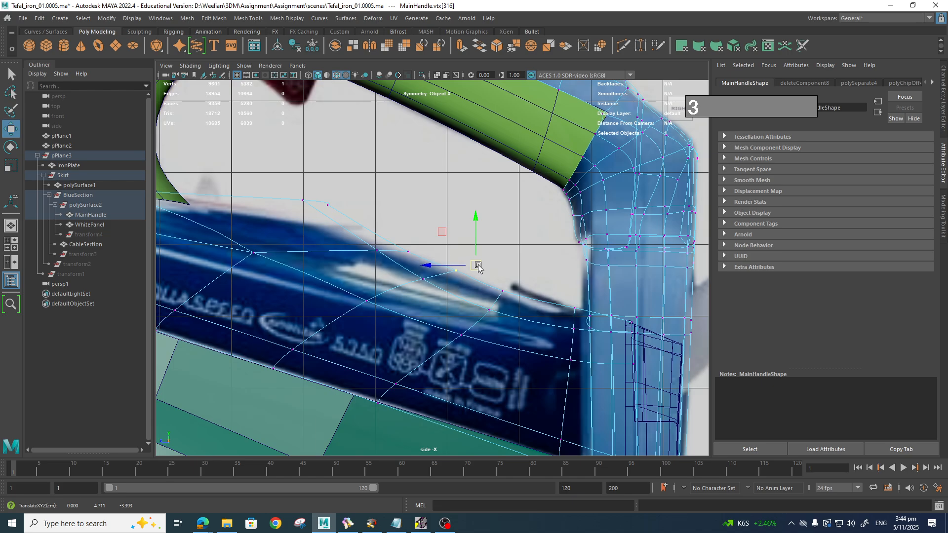
# Step: Lower the three upper-left edge vertices and shift them to the right
pyautogui.moveTo(288, 188); pyautogui.dragTo(354, 211)
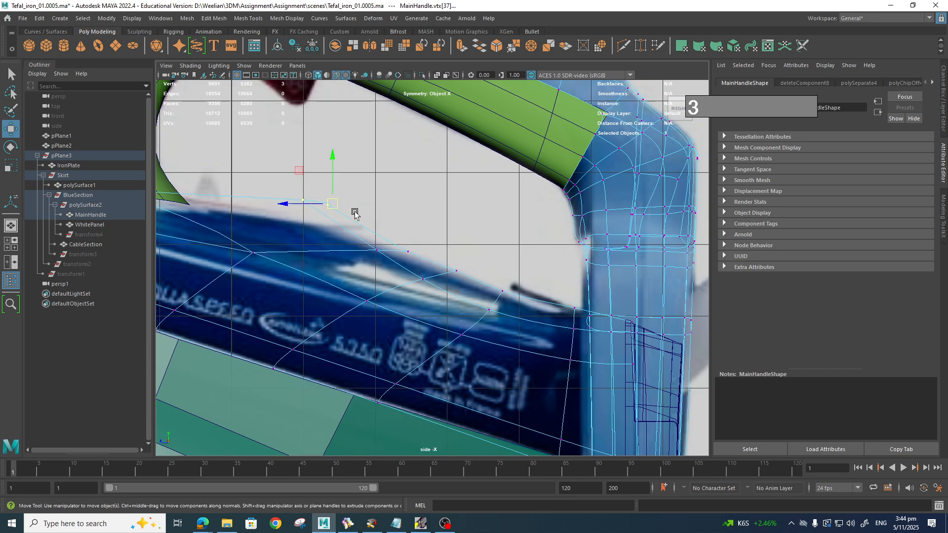
pyautogui.moveTo(333, 167); pyautogui.dragTo(332, 188)
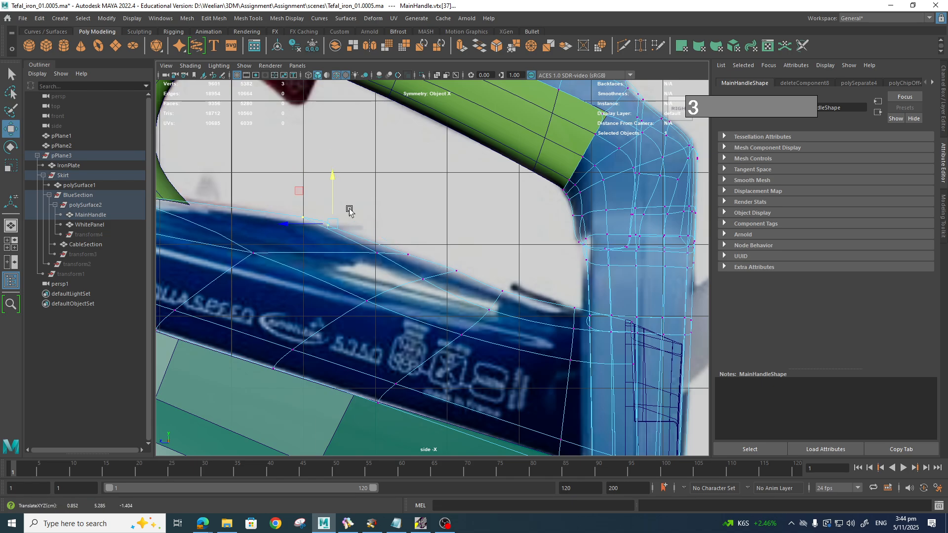
pyautogui.moveTo(294, 223); pyautogui.dragTo(327, 223)
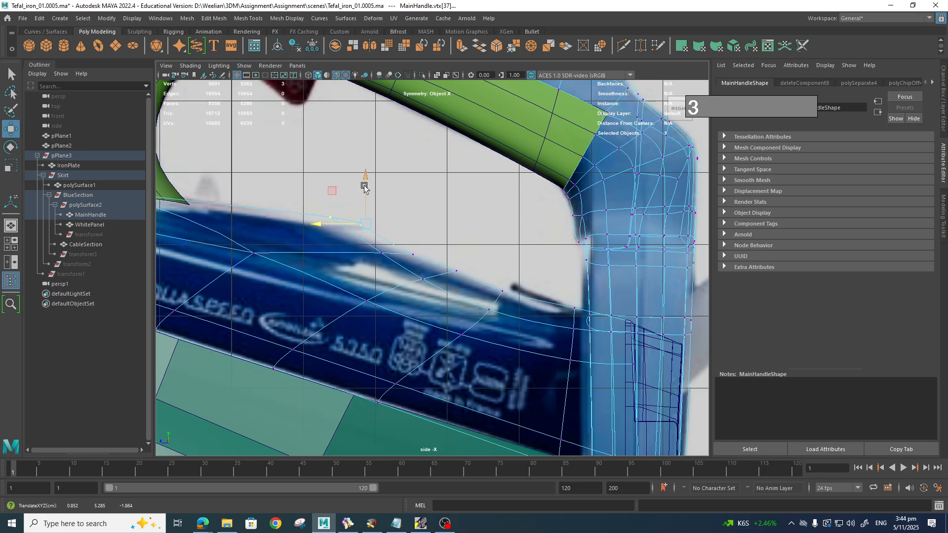
# Step: Reposition a symmetric vertex pair and nudge a lower-edge vertex slightly upward
pyautogui.scroll(-3, 349, 232)
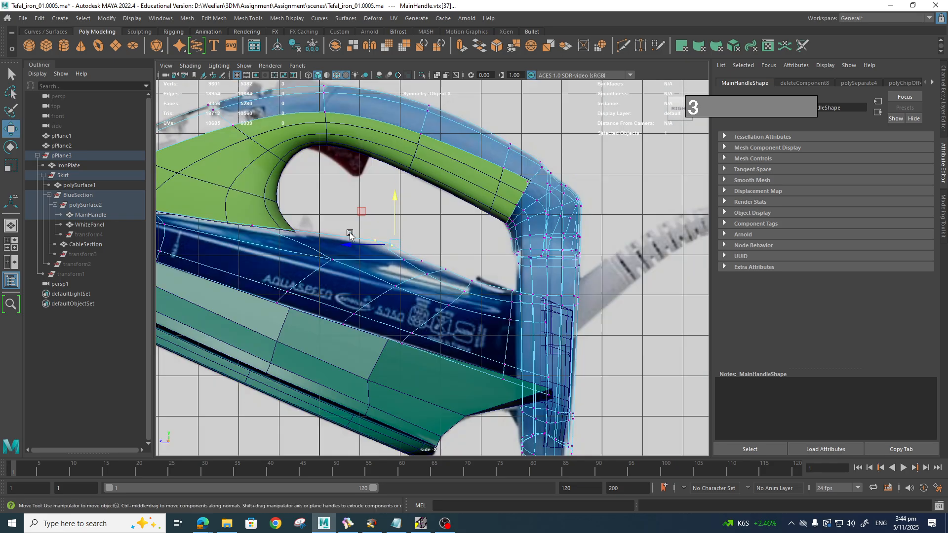
pyautogui.scroll(1, 356, 241)
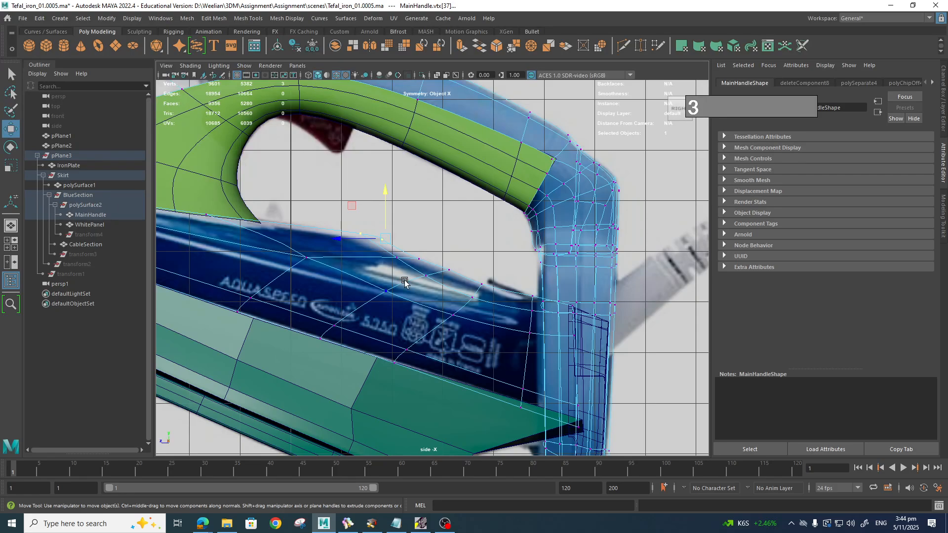
pyautogui.moveTo(429, 310); pyautogui.dragTo(468, 316)
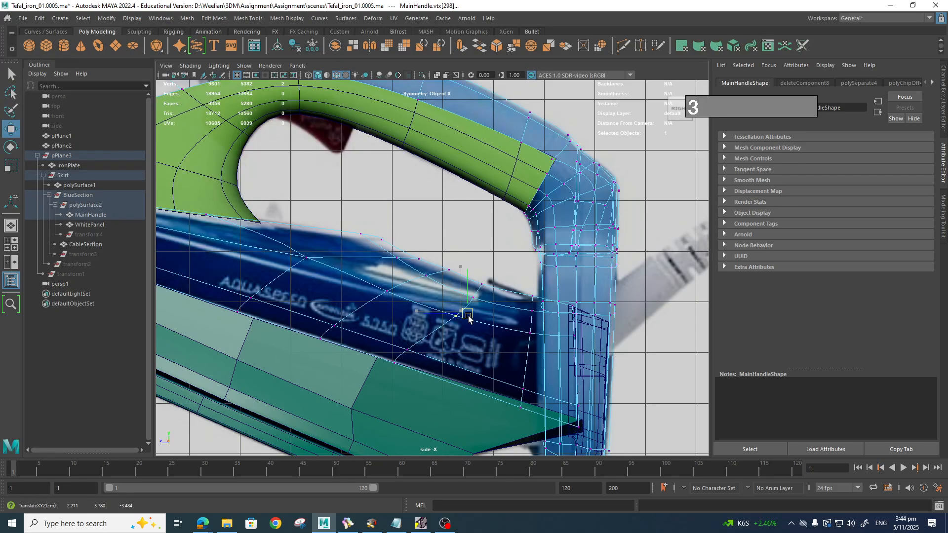
pyautogui.click(482, 290)
pyautogui.moveTo(481, 280); pyautogui.dragTo(471, 297)
pyautogui.click(474, 299)
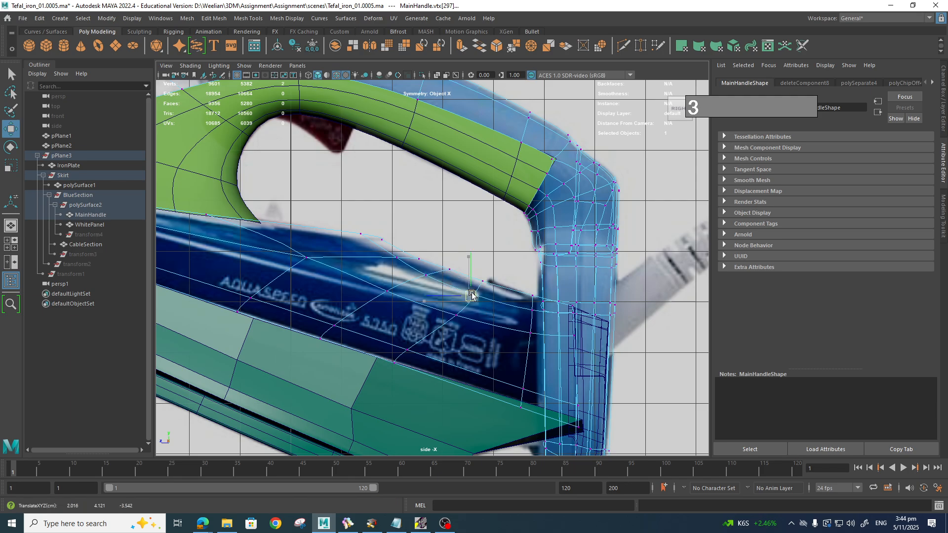
# Step: Slide the body's lower-edge vertices along the surface to even out the edge flow
pyautogui.click(373, 342)
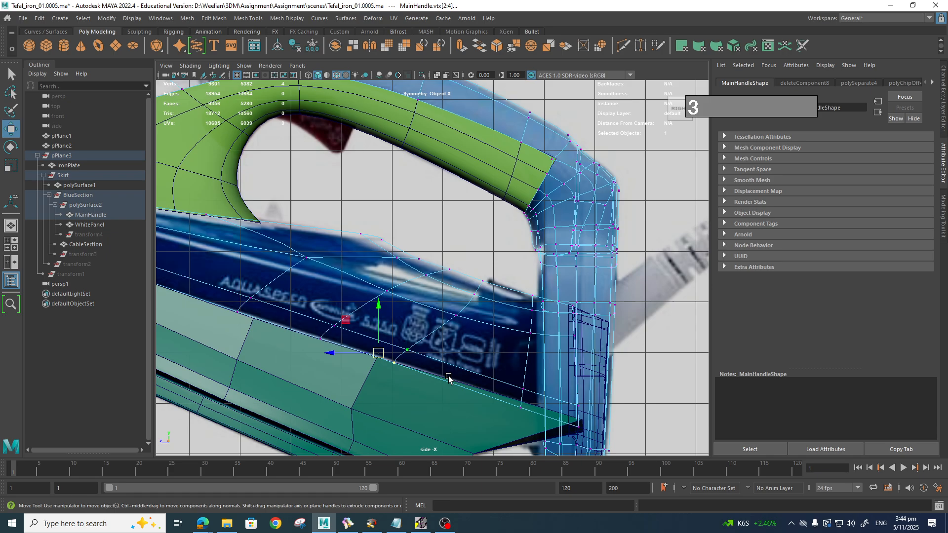
pyautogui.press('w')
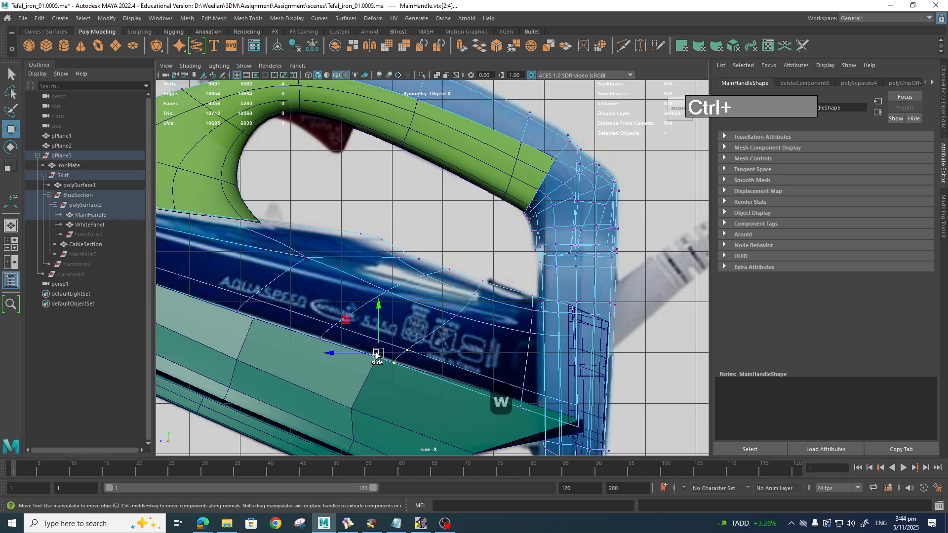
pyautogui.keyDown('ctrl'); pyautogui.keyDown('shift'); pyautogui.moveTo(378, 353); pyautogui.dragTo(451, 377); pyautogui.keyUp('shift'); pyautogui.keyUp('ctrl')
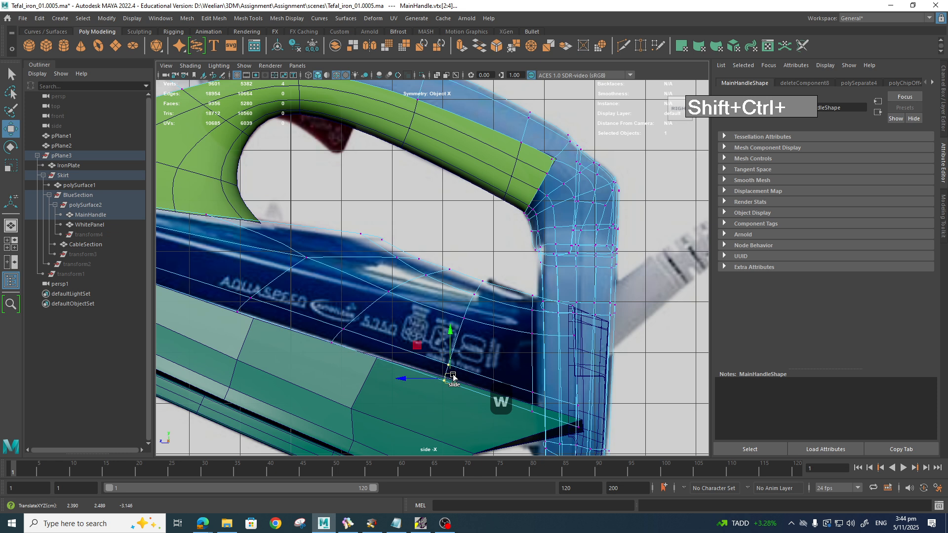
pyautogui.moveTo(308, 318); pyautogui.dragTo(376, 358)
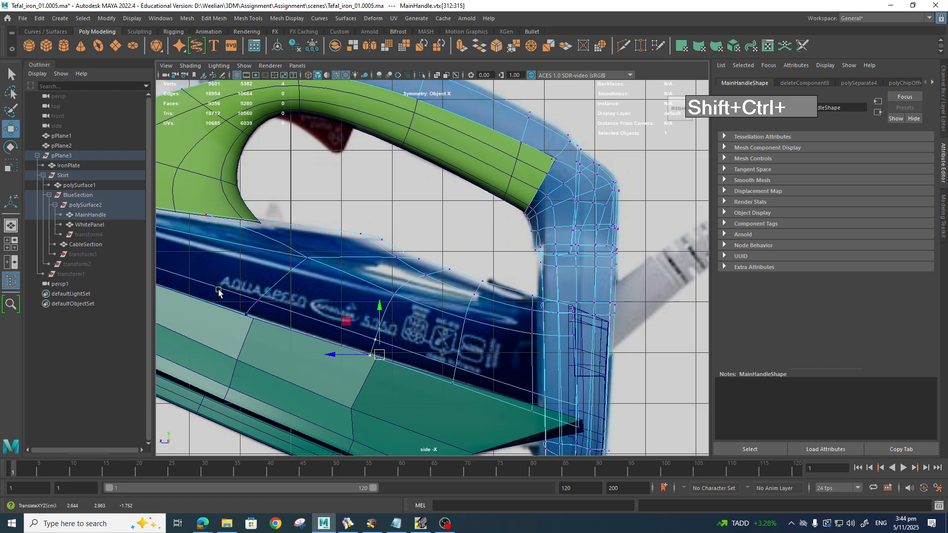
pyautogui.moveTo(218, 288); pyautogui.dragTo(265, 316)
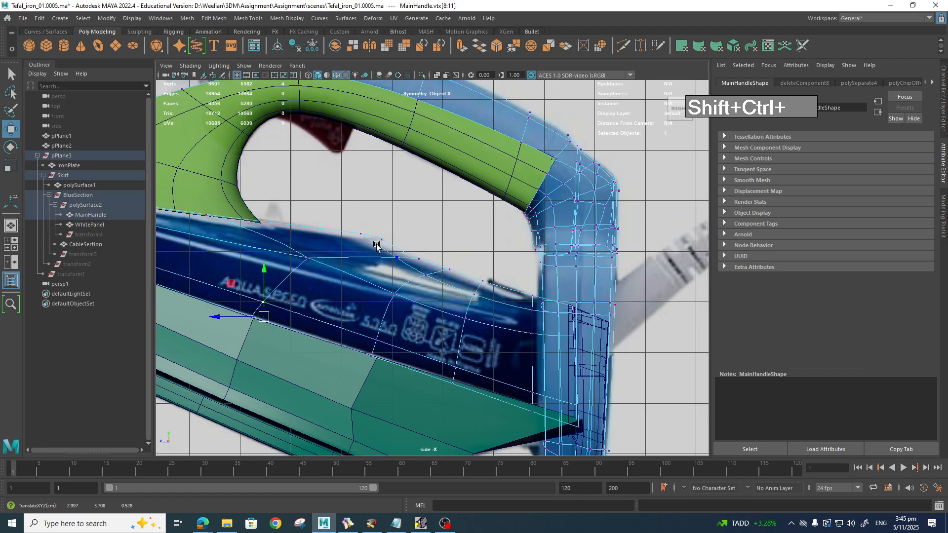
pyautogui.moveTo(358, 223); pyautogui.dragTo(373, 250)
# Step: Lower the upper-edge vertex slightly and orbit in perspective to inspect the handle's fit
pyautogui.keyDown('ctrl'); pyautogui.keyDown('shift'); pyautogui.moveTo(393, 202); pyautogui.dragTo(394, 206); pyautogui.keyUp('shift'); pyautogui.keyUp('ctrl')
pyautogui.press('space')
pyautogui.moveTo(393, 268); pyautogui.dragTo(396, 249)
pyautogui.keyDown('alt'); pyautogui.moveTo(423, 279); pyautogui.dragTo(435, 352); pyautogui.keyUp('alt')
pyautogui.keyDown('alt'); pyautogui.moveTo(409, 297); pyautogui.dragTo(343, 317); pyautogui.keyUp('alt')
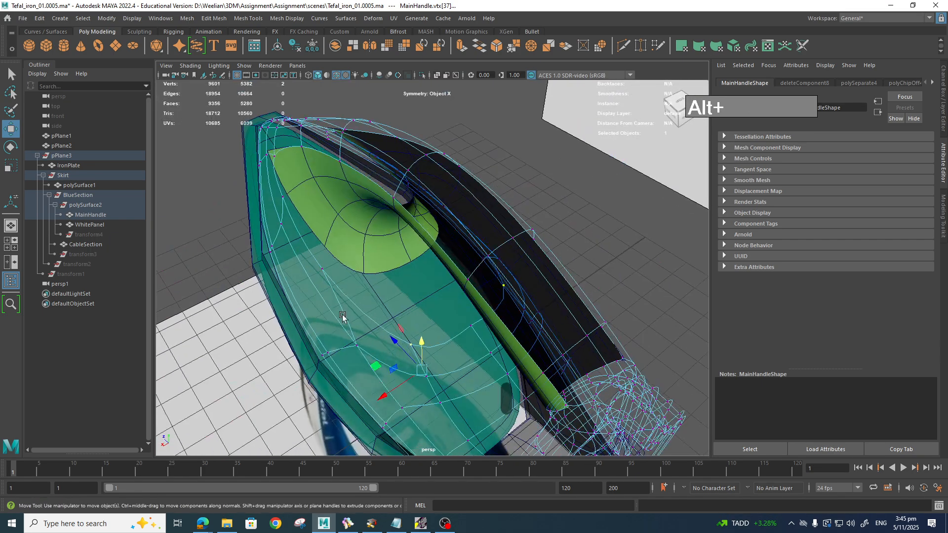
pyautogui.keyDown('alt'); pyautogui.moveTo(284, 185); pyautogui.dragTo(398, 198); pyautogui.keyUp('alt')
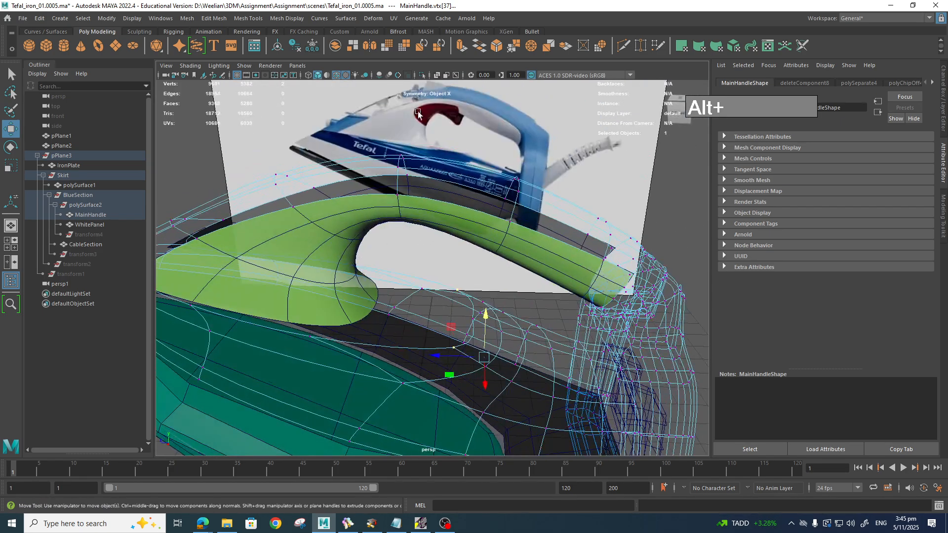
pyautogui.keyDown('alt'); pyautogui.moveTo(359, 158); pyautogui.dragTo(390, 303); pyautogui.keyUp('alt')
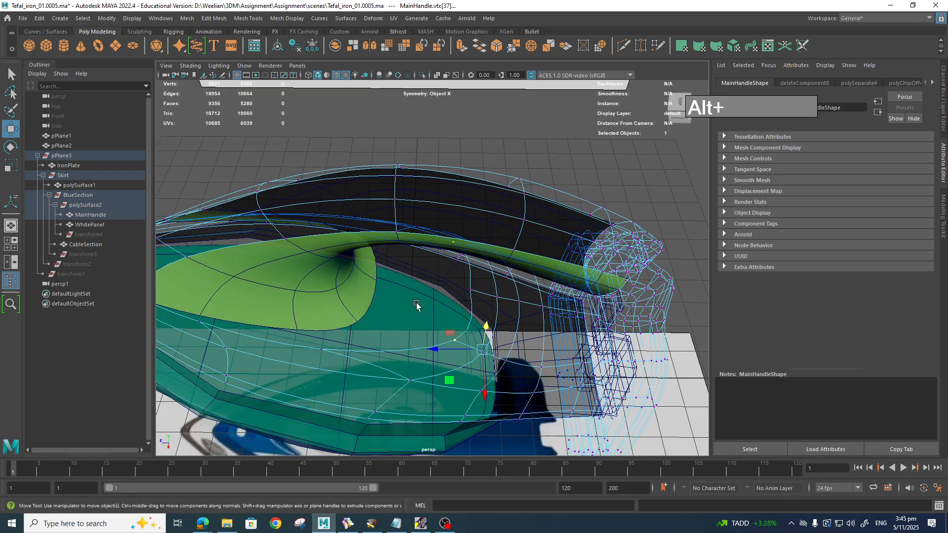
# Step: Pick another handle vertex and switch to the top view
pyautogui.click(469, 293)
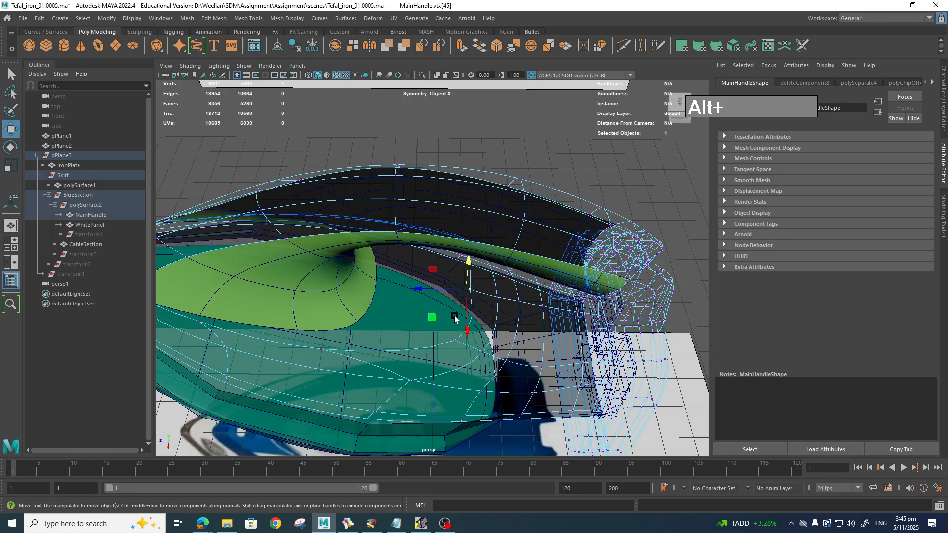
pyautogui.press('space')
pyautogui.moveTo(433, 314); pyautogui.dragTo(415, 317)
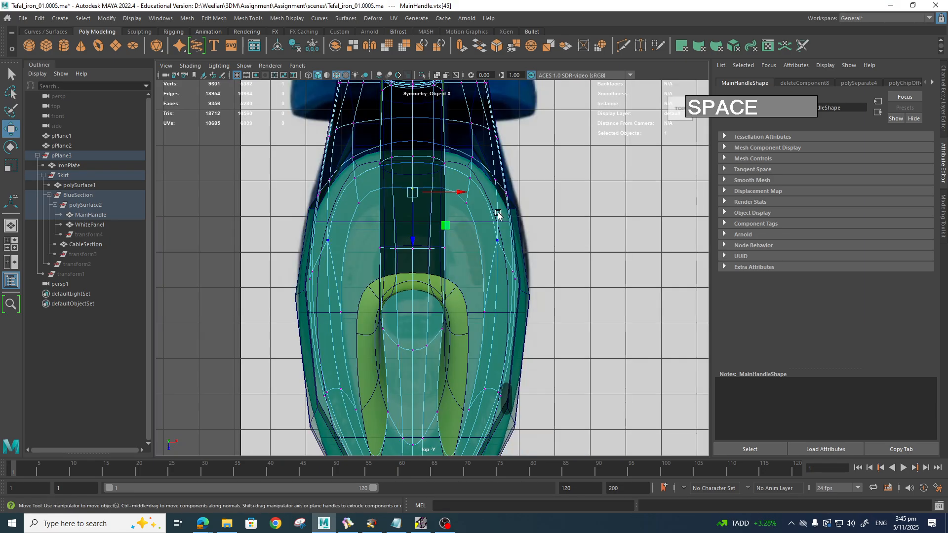
# Step: Move a symmetric vertex pair down and outward, and nudge another pair slightly inward
pyautogui.scroll(3, 488, 226)
pyautogui.keyDown('alt'); pyautogui.moveTo(497, 222); pyautogui.dragTo(494, 252, button='middle'); pyautogui.keyUp('alt')
pyautogui.click(481, 209)
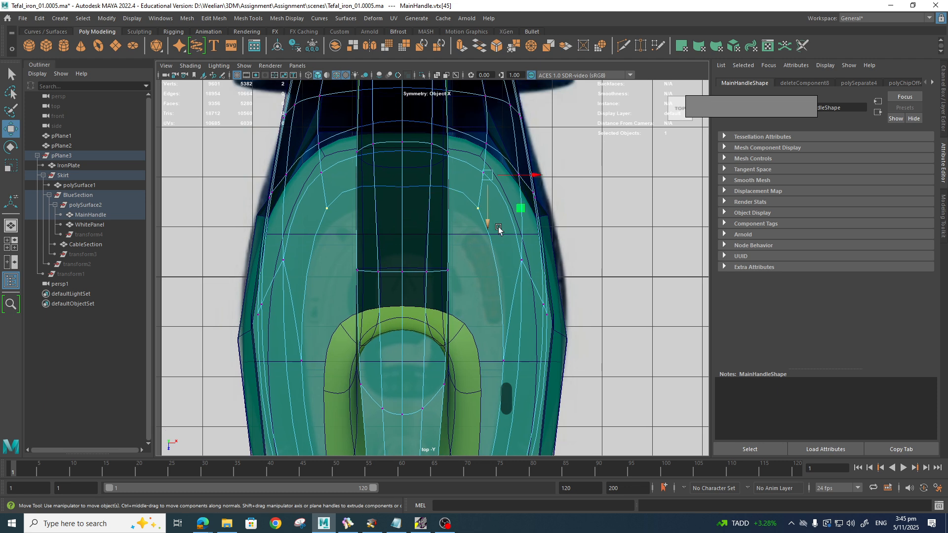
pyautogui.moveTo(521, 208); pyautogui.dragTo(524, 242)
pyautogui.moveTo(540, 207); pyautogui.dragTo(544, 213)
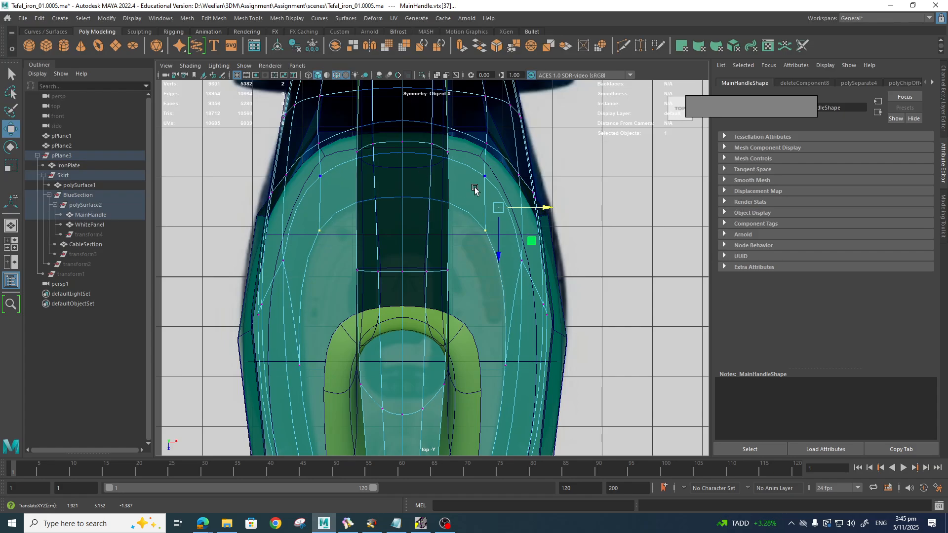
pyautogui.click(519, 176)
pyautogui.moveTo(566, 182); pyautogui.dragTo(564, 181)
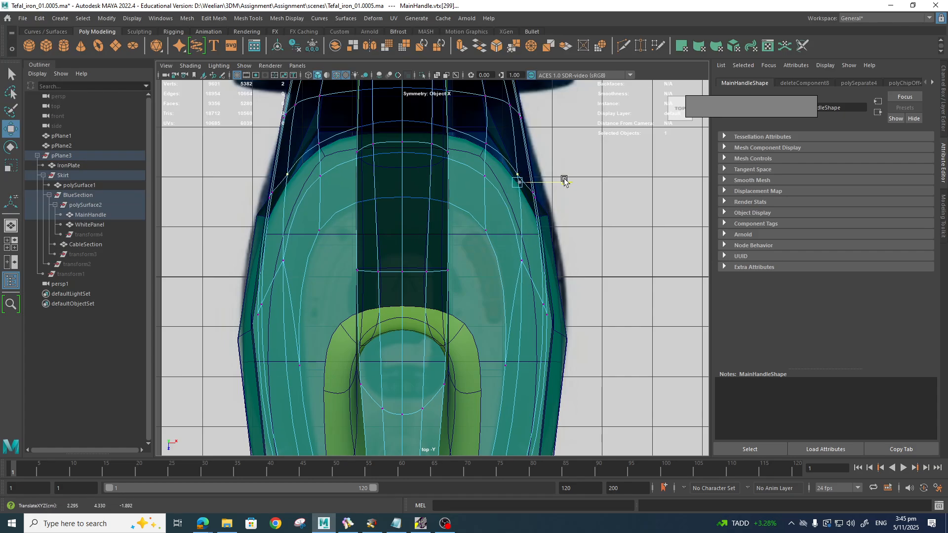
# Step: Pull the upper vertex pair inward and reselect the lower and upper pairs
pyautogui.keyDown('alt'); pyautogui.moveTo(494, 102); pyautogui.dragTo(479, 196, button='middle'); pyautogui.keyUp('alt')
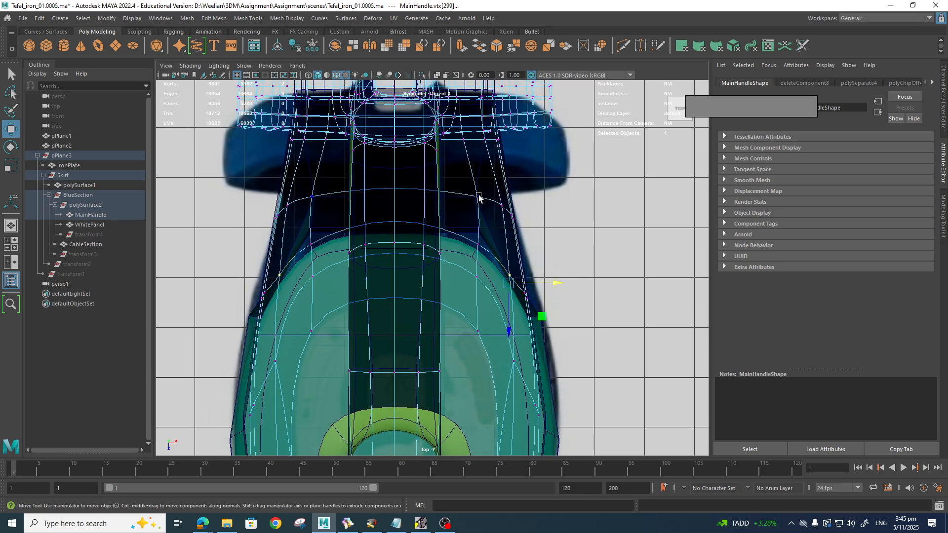
pyautogui.moveTo(538, 201); pyautogui.dragTo(511, 198)
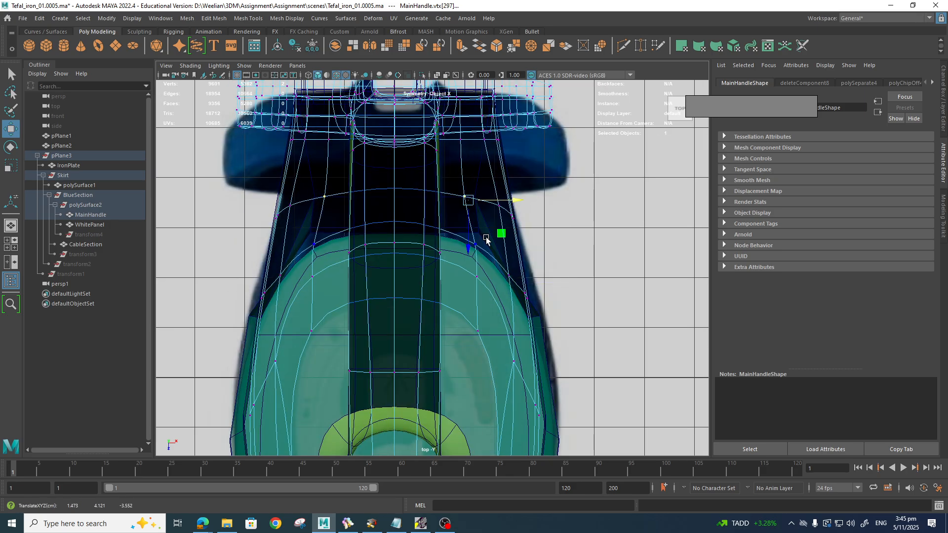
pyautogui.click(469, 245)
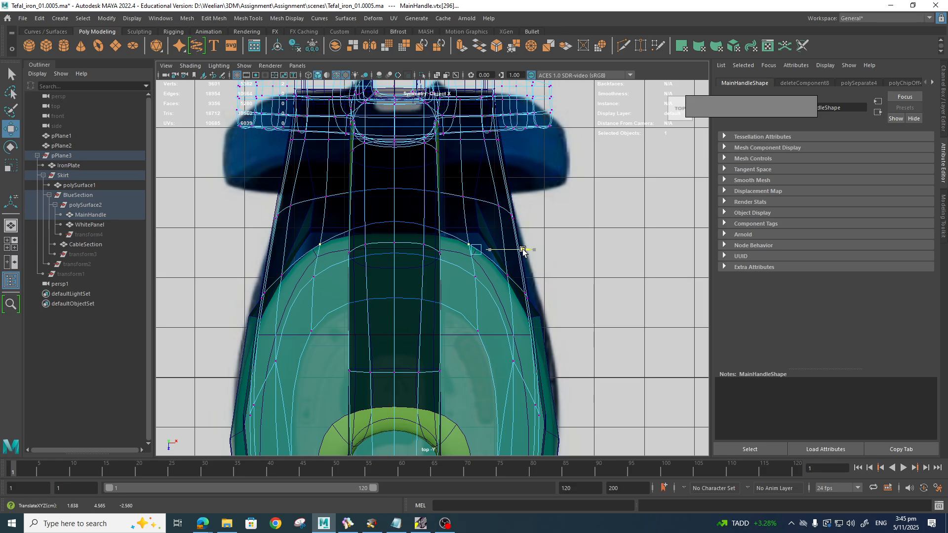
pyautogui.click(496, 205)
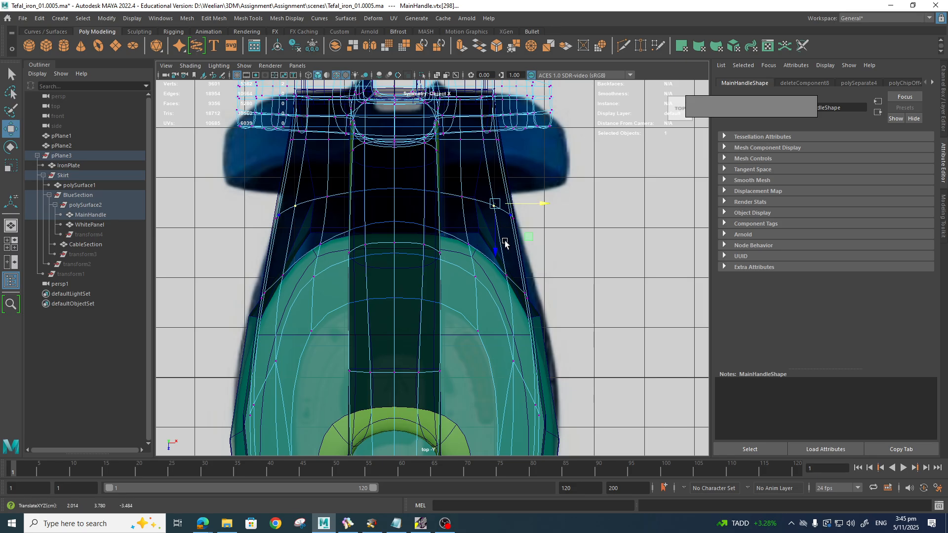
pyautogui.scroll(-5, 505, 242)
pyautogui.scroll(1, 531, 300)
# Step: Switch to perspective and orbit around the iron
pyautogui.press('space')
pyautogui.moveTo(531, 297); pyautogui.dragTo(537, 281)
pyautogui.keyDown('alt'); pyautogui.moveTo(537, 283); pyautogui.dragTo(564, 285); pyautogui.keyUp('alt')
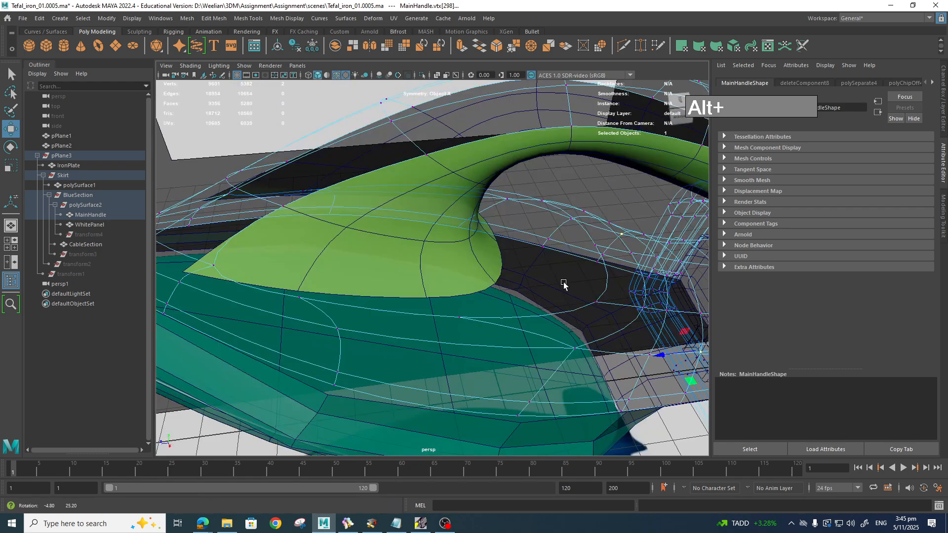
pyautogui.scroll(-8, 564, 283)
pyautogui.keyDown('alt'); pyautogui.moveTo(557, 345); pyautogui.dragTo(555, 324); pyautogui.keyUp('alt')
pyautogui.scroll(8, 563, 278)
pyautogui.keyDown('alt'); pyautogui.moveTo(506, 284); pyautogui.dragTo(542, 298, button='middle'); pyautogui.keyUp('alt')
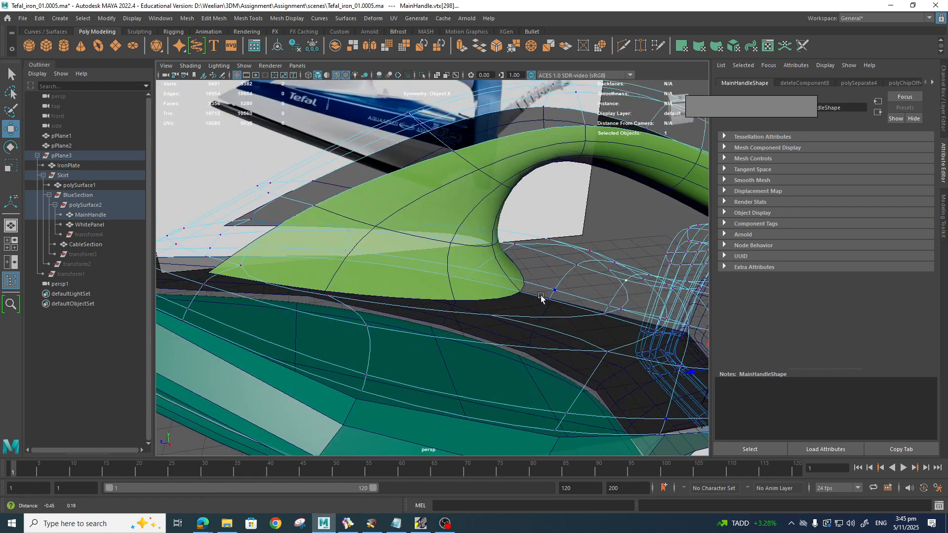
pyautogui.keyDown('alt'); pyautogui.moveTo(542, 298); pyautogui.dragTo(516, 318); pyautogui.keyUp('alt')
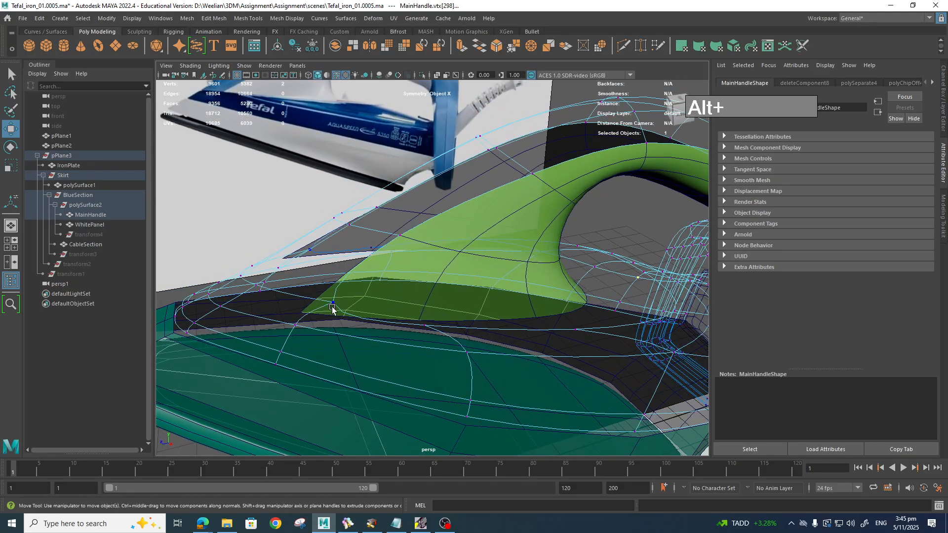
pyautogui.keyDown('alt'); pyautogui.moveTo(332, 310); pyautogui.dragTo(345, 271); pyautogui.keyUp('alt')
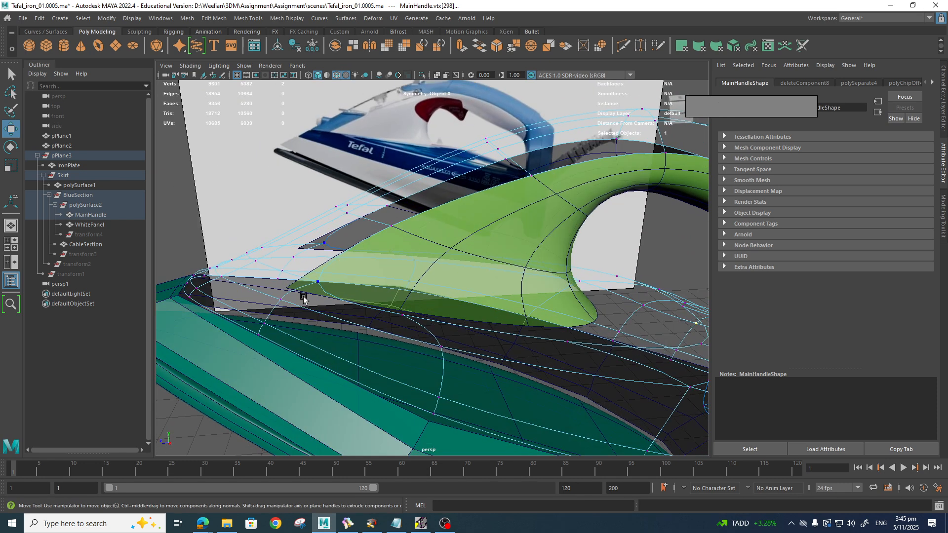
pyautogui.keyDown('alt'); pyautogui.moveTo(500, 324); pyautogui.dragTo(239, 275); pyautogui.keyUp('alt')
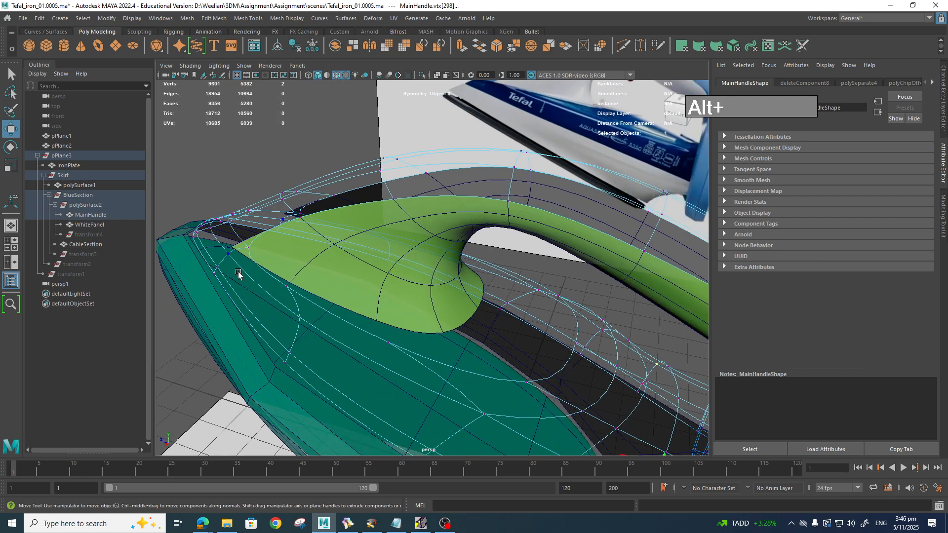
pyautogui.keyDown('alt'); pyautogui.moveTo(487, 312); pyautogui.dragTo(457, 251); pyautogui.keyUp('alt')
# Step: Select the WhitePanel's rim edge loop and test an extrusion, then undo it
pyautogui.rightClick(458, 252)
pyautogui.click(457, 224)
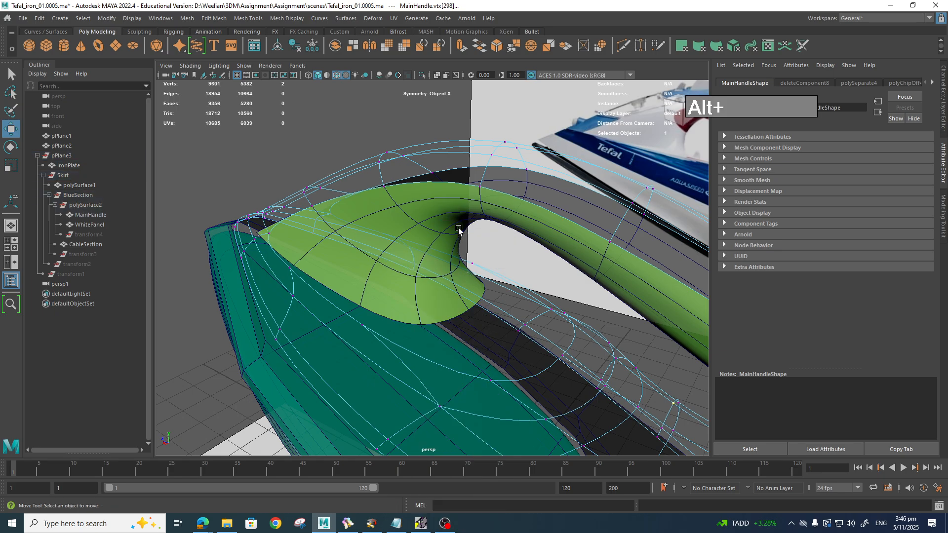
pyautogui.click(445, 319)
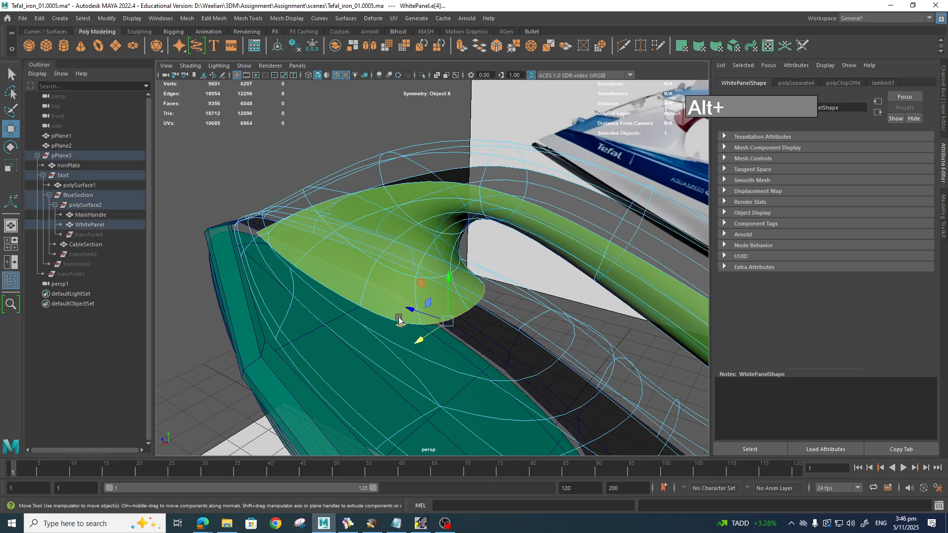
pyautogui.keyDown('shift'); pyautogui.doubleClick(260, 241); pyautogui.keyUp('shift')
pyautogui.keyDown('alt'); pyautogui.moveTo(432, 328); pyautogui.dragTo(480, 350); pyautogui.keyUp('alt')
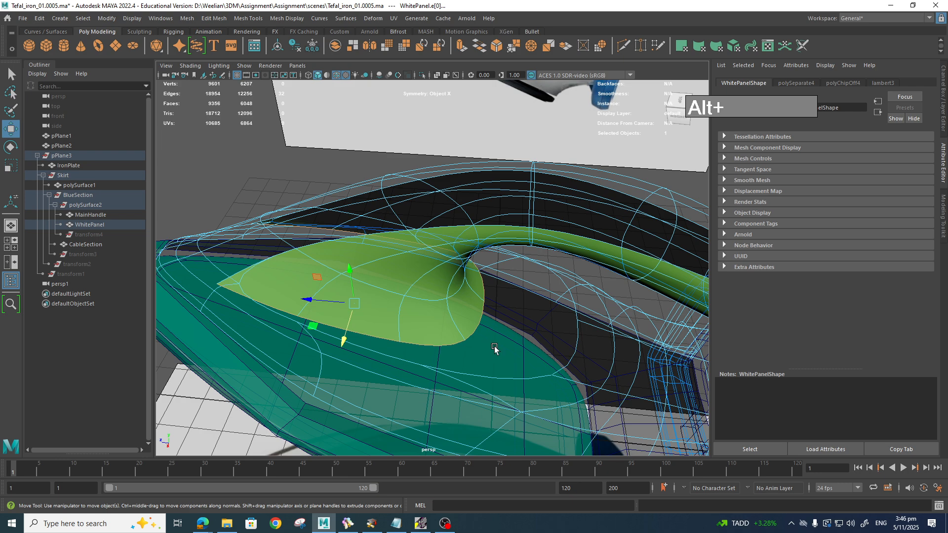
pyautogui.hotkey('ctrl', 'e')
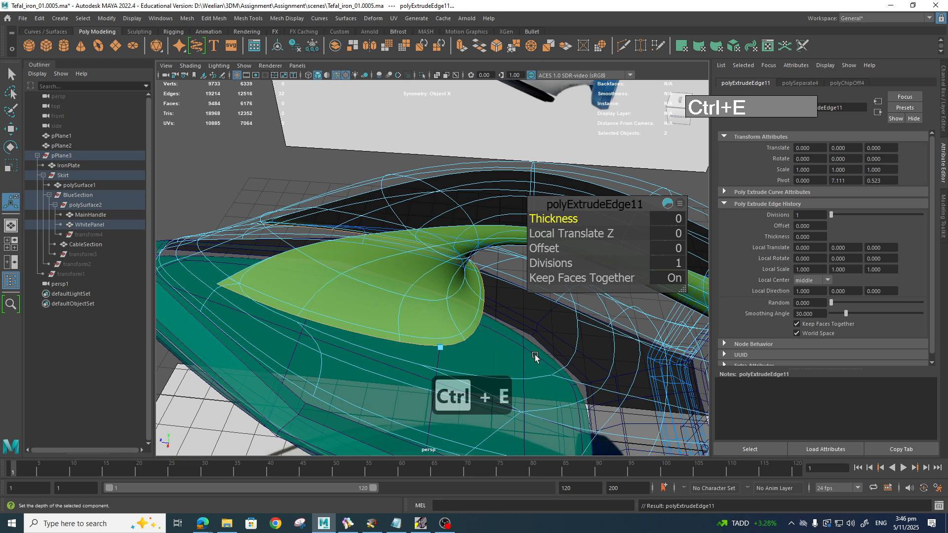
pyautogui.keyDown('alt'); pyautogui.moveTo(529, 352); pyautogui.dragTo(477, 335); pyautogui.keyUp('alt')
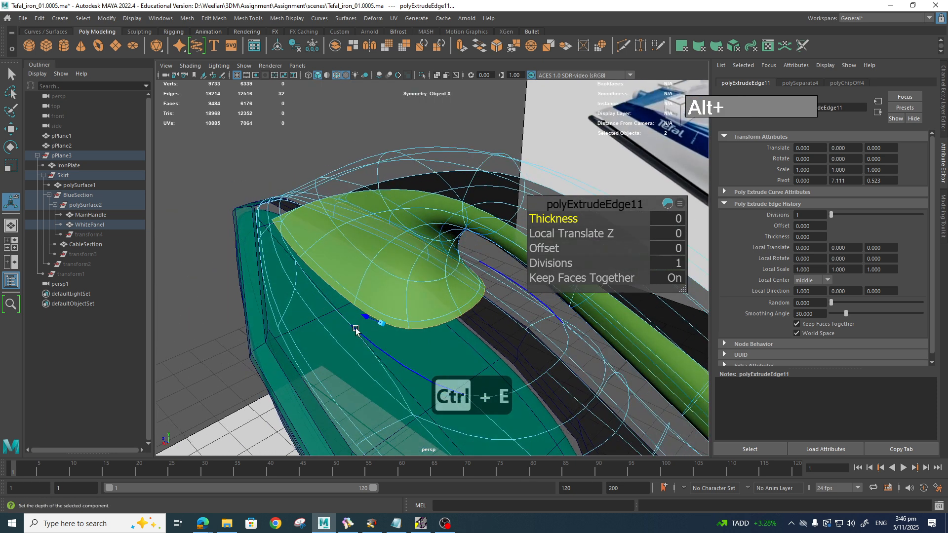
pyautogui.moveTo(365, 316); pyautogui.dragTo(459, 352)
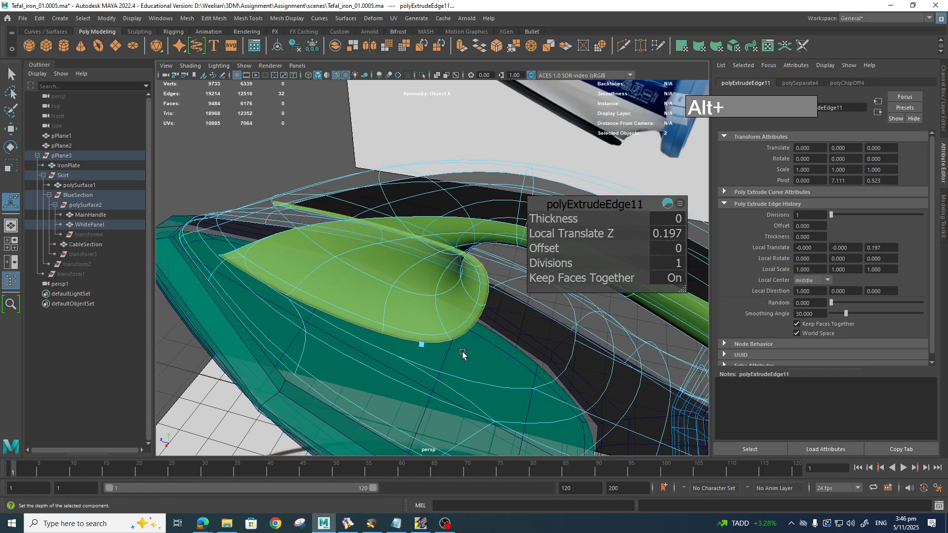
pyautogui.press('w')
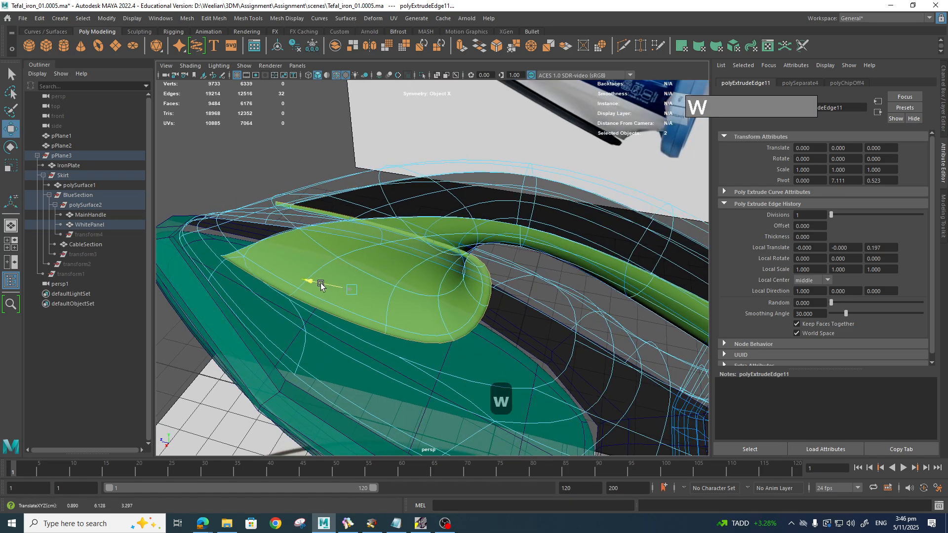
pyautogui.moveTo(321, 286); pyautogui.dragTo(326, 291)
pyautogui.hotkey('ctrl', 'z')
pyautogui.hotkey('ctrl', 'z')
pyautogui.hotkey('ctrl', 'z')
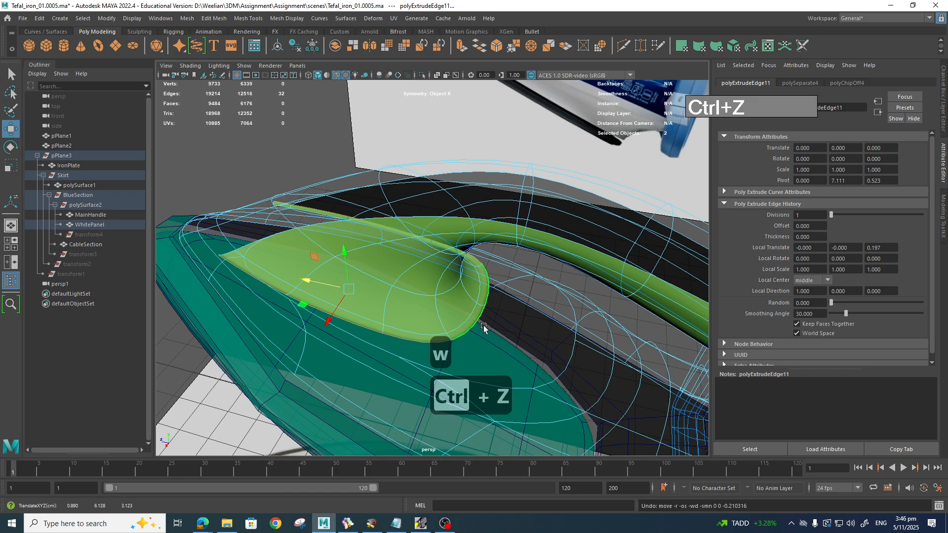
# Step: Stretch the panel's tip edges toward the MainHandle and pull the lower rim downward
pyautogui.moveTo(449, 322); pyautogui.dragTo(566, 327)
pyautogui.moveTo(522, 349); pyautogui.dragTo(537, 352)
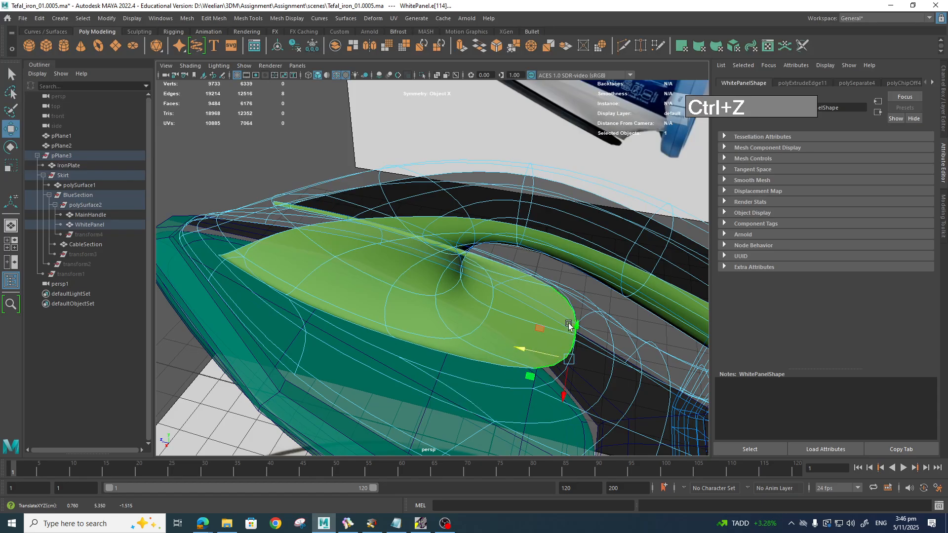
pyautogui.click(524, 360)
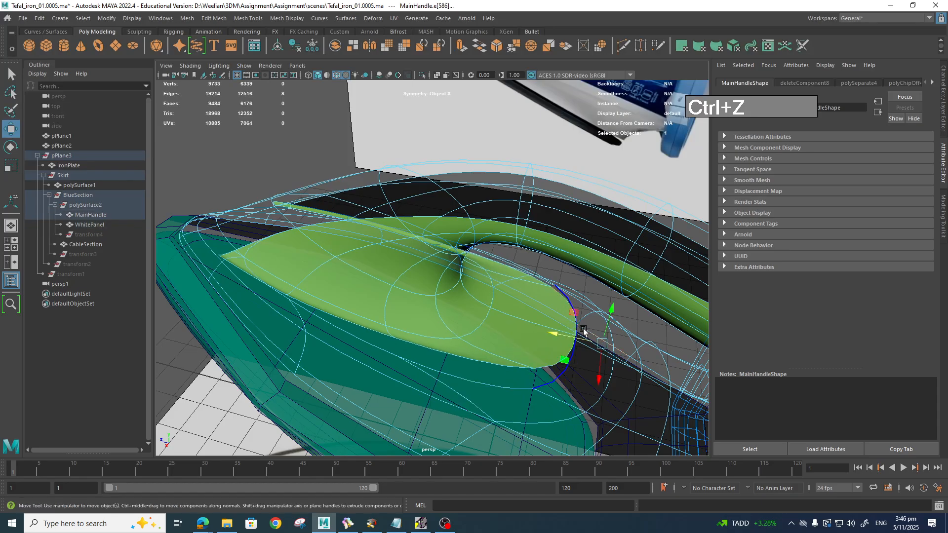
pyautogui.click(493, 364)
pyautogui.moveTo(463, 394); pyautogui.dragTo(457, 409)
# Step: Switch the WhitePanel to vertex mode and select a vertex at its tip
pyautogui.keyDown('alt'); pyautogui.moveTo(346, 312); pyautogui.dragTo(405, 327); pyautogui.keyUp('alt')
pyautogui.keyDown('alt'); pyautogui.moveTo(405, 328); pyautogui.dragTo(491, 364, button='right'); pyautogui.keyUp('alt')
pyautogui.keyDown('alt'); pyautogui.moveTo(492, 363); pyautogui.dragTo(512, 329); pyautogui.keyUp('alt')
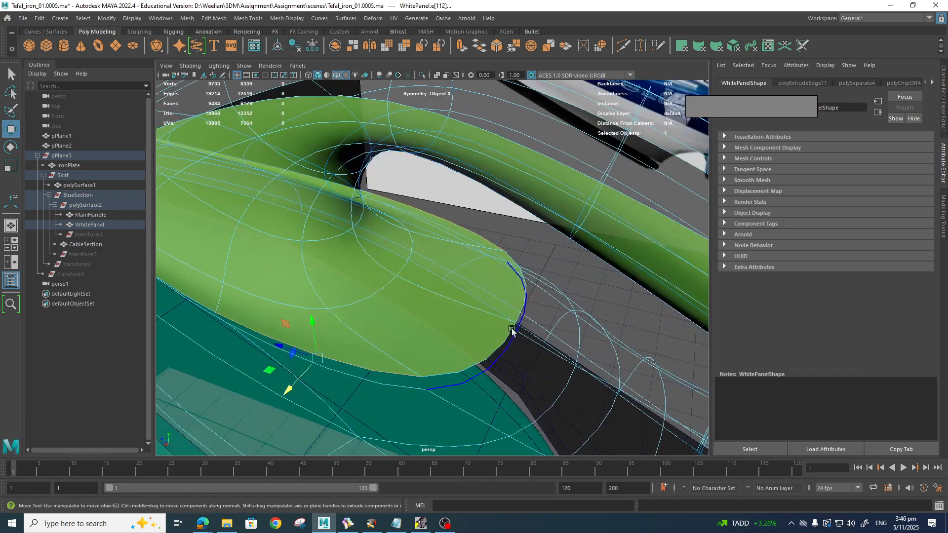
pyautogui.moveTo(480, 325); pyautogui.dragTo(432, 258, button='right')
pyautogui.click(495, 323)
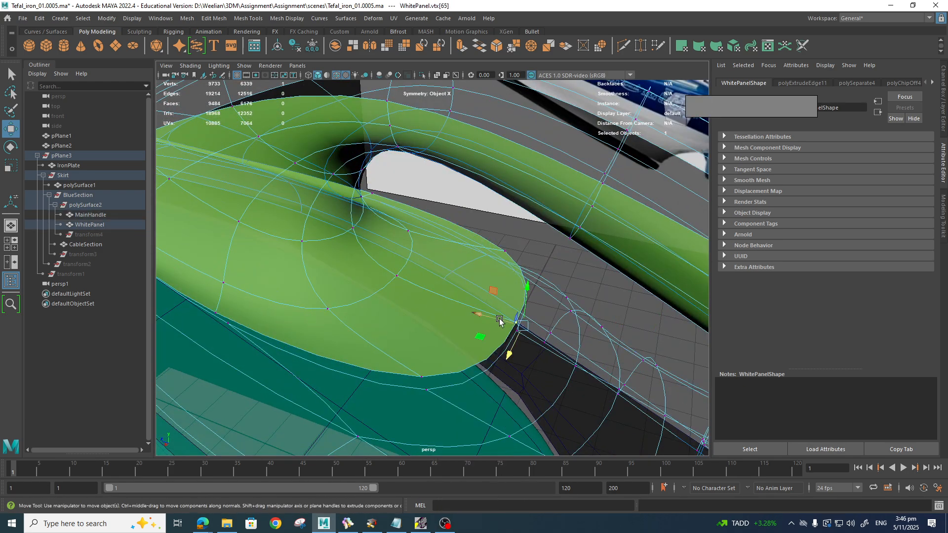
# Step: With smoothing off, snap the panel's right and bottom corner vertices onto MainHandle vertices
pyautogui.press('1')
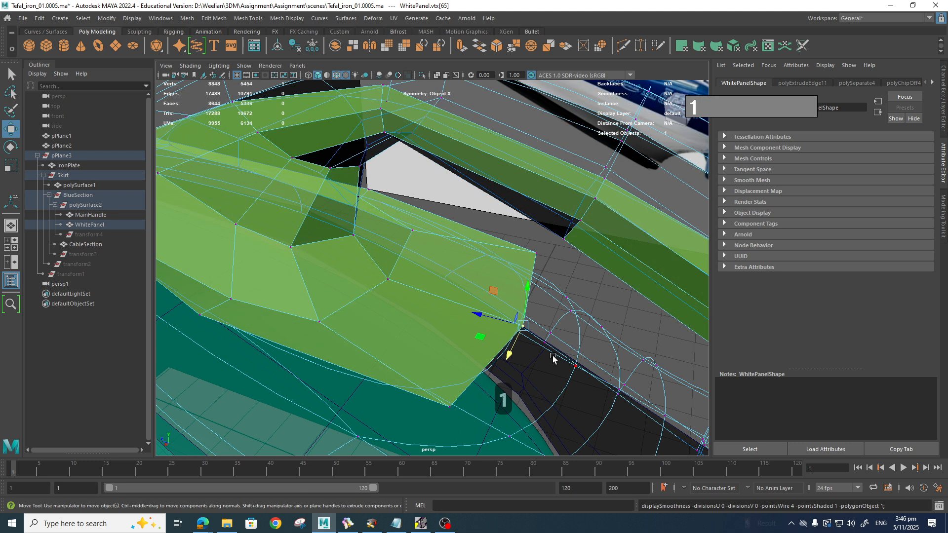
pyautogui.keyDown('alt'); pyautogui.moveTo(552, 354); pyautogui.dragTo(563, 369); pyautogui.keyUp('alt')
pyautogui.scroll(4, 564, 369)
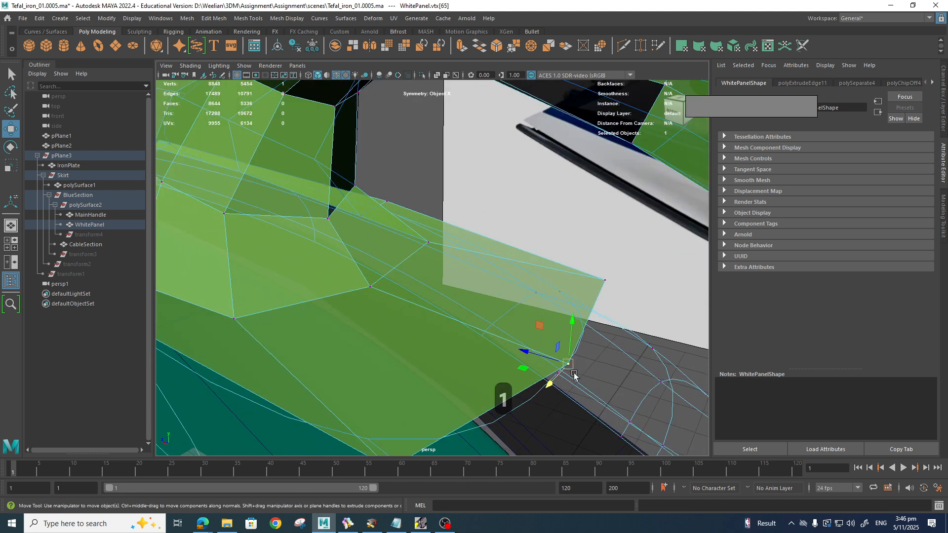
pyautogui.press('v')
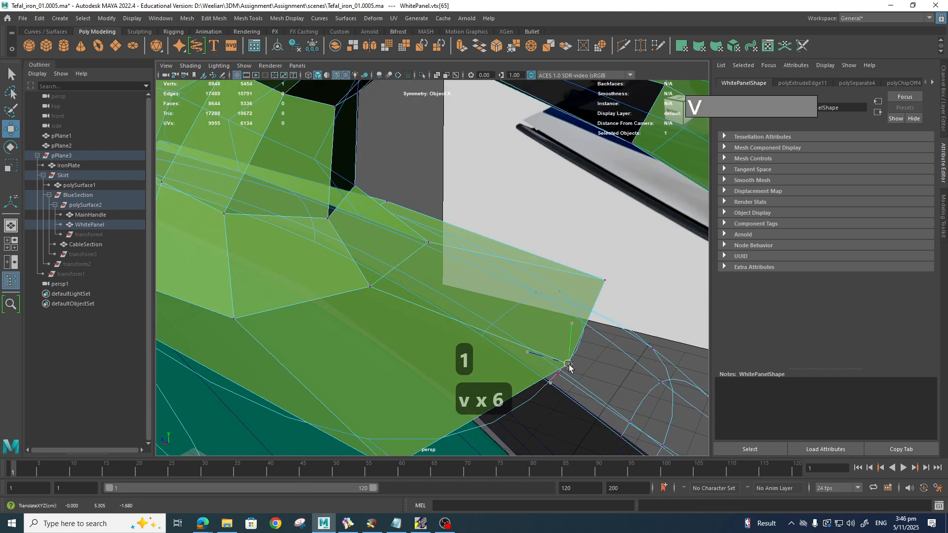
pyautogui.moveTo(568, 364); pyautogui.dragTo(559, 375)
pyautogui.keyDown('alt'); pyautogui.moveTo(532, 408); pyautogui.dragTo(518, 421); pyautogui.keyUp('alt')
pyautogui.click(405, 412)
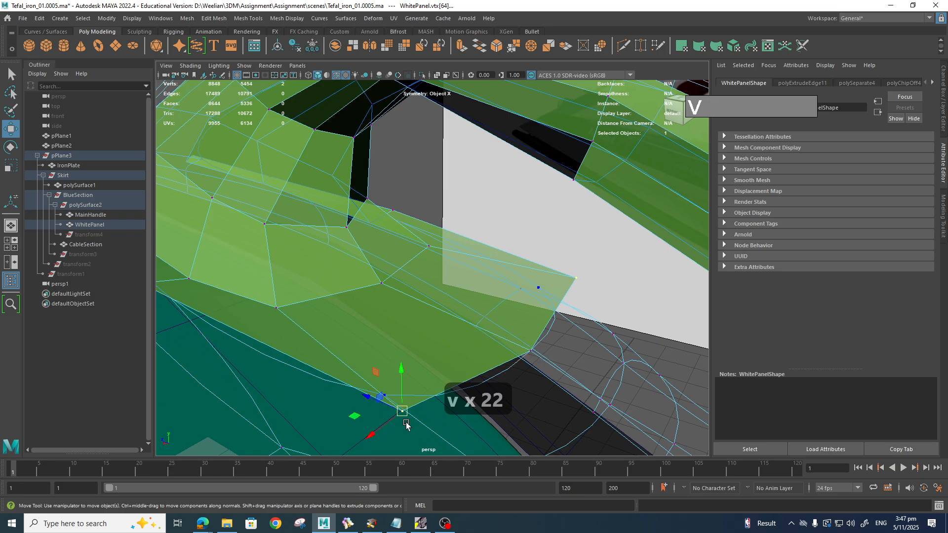
pyautogui.press('v')
pyautogui.moveTo(403, 412)
pyautogui.mouseDown()
pyautogui.moveTo(390, 400)
pyautogui.moveTo(409, 419)
pyautogui.mouseUp()
pyautogui.click(414, 419)
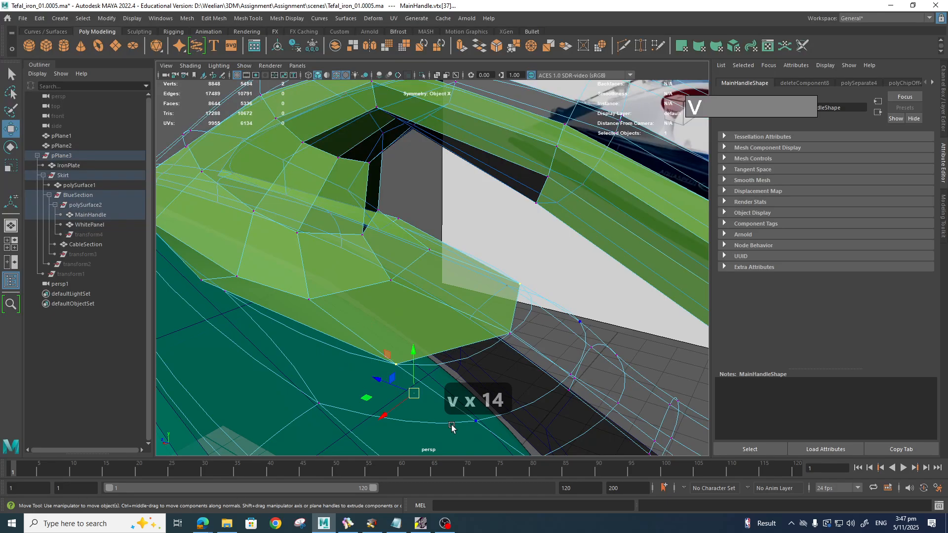
# Step: Snap the panel's lower corner vertex onto the handle's corner point
pyautogui.moveTo(435, 251); pyautogui.dragTo(487, 229, button='right')
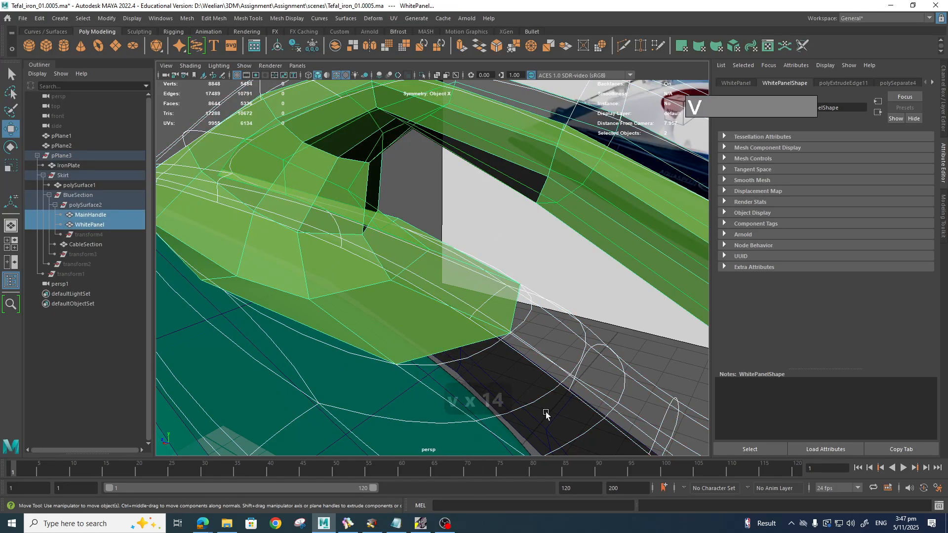
pyautogui.press('1')
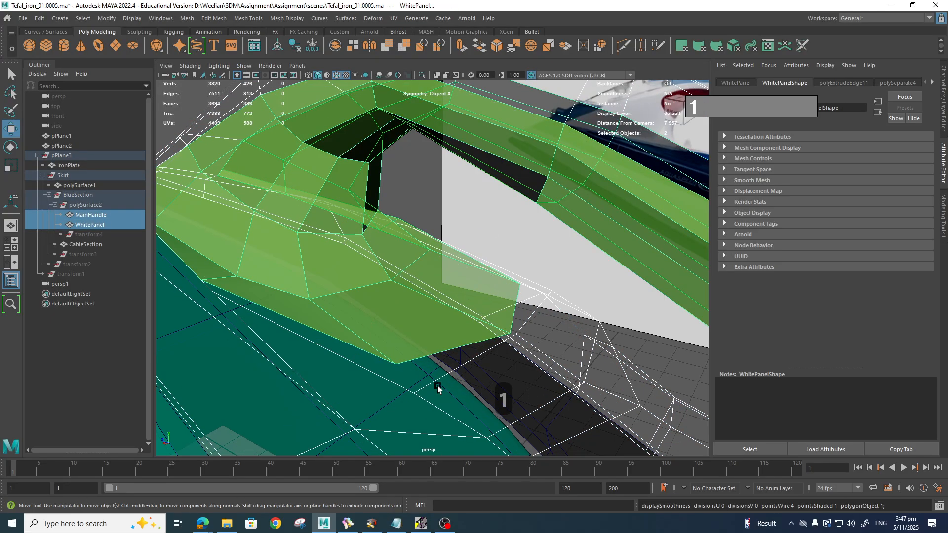
pyautogui.moveTo(420, 251); pyautogui.dragTo(421, 222, button='right')
pyautogui.click(397, 365)
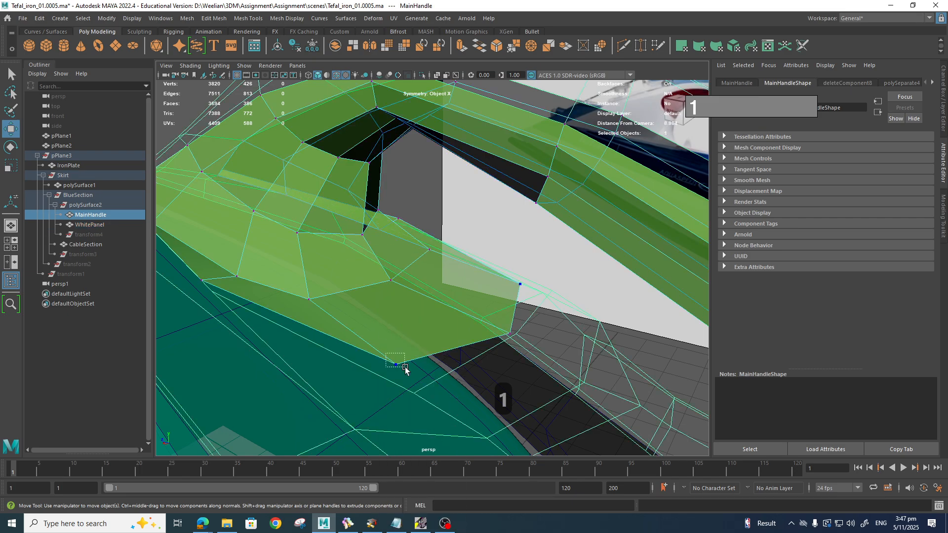
pyautogui.scroll(-3, 457, 387)
pyautogui.scroll(3, 457, 387)
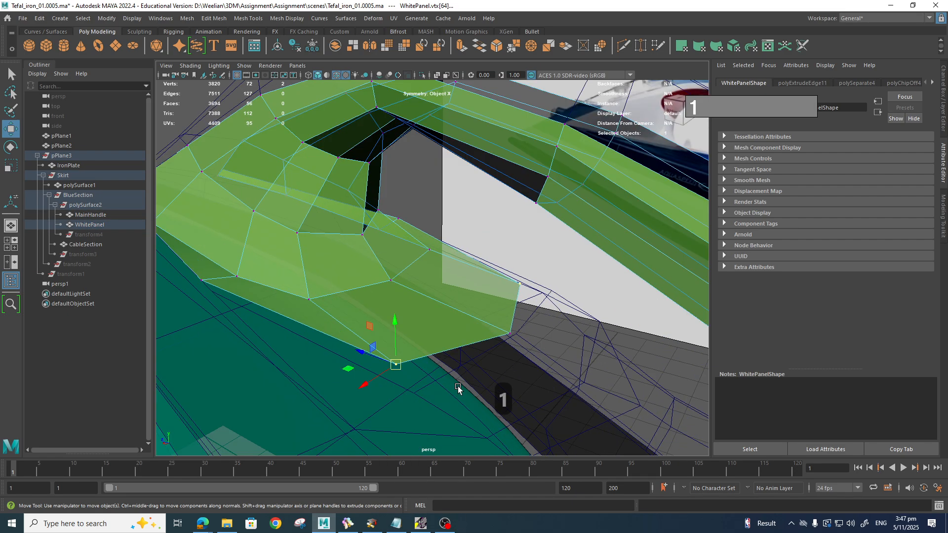
pyautogui.press('v')
pyautogui.moveTo(396, 364); pyautogui.dragTo(413, 390)
# Step: Snap the right corner, lower-left and next edge vertices onto the handle surface
pyautogui.click(508, 337)
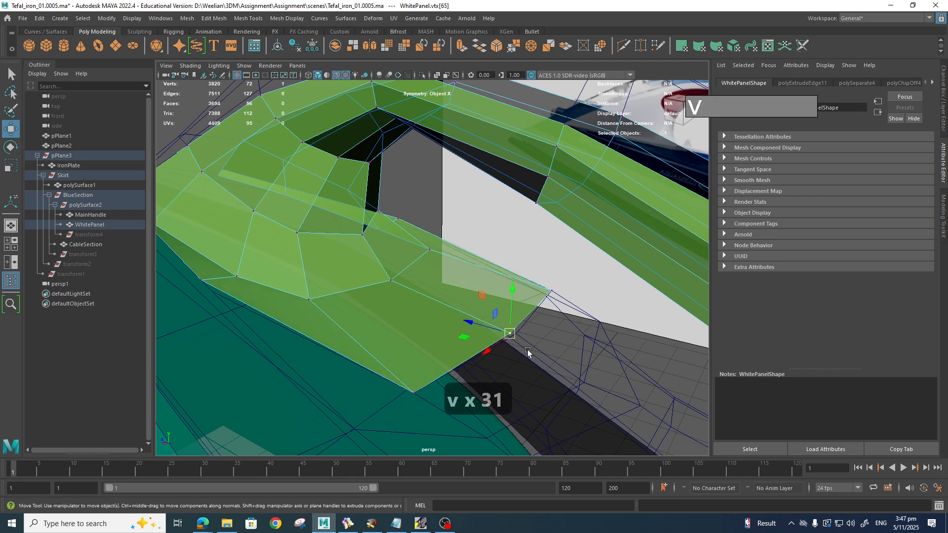
pyautogui.press('v')
pyautogui.keyDown('alt'); pyautogui.moveTo(448, 388); pyautogui.dragTo(493, 383); pyautogui.keyUp('alt')
pyautogui.click(386, 326)
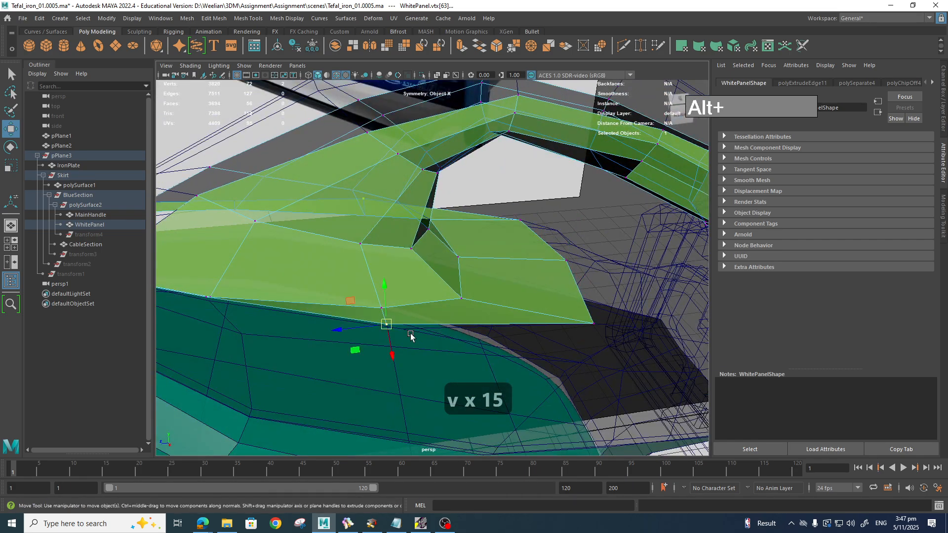
pyautogui.moveTo(393, 333); pyautogui.dragTo(403, 329, button='middle')
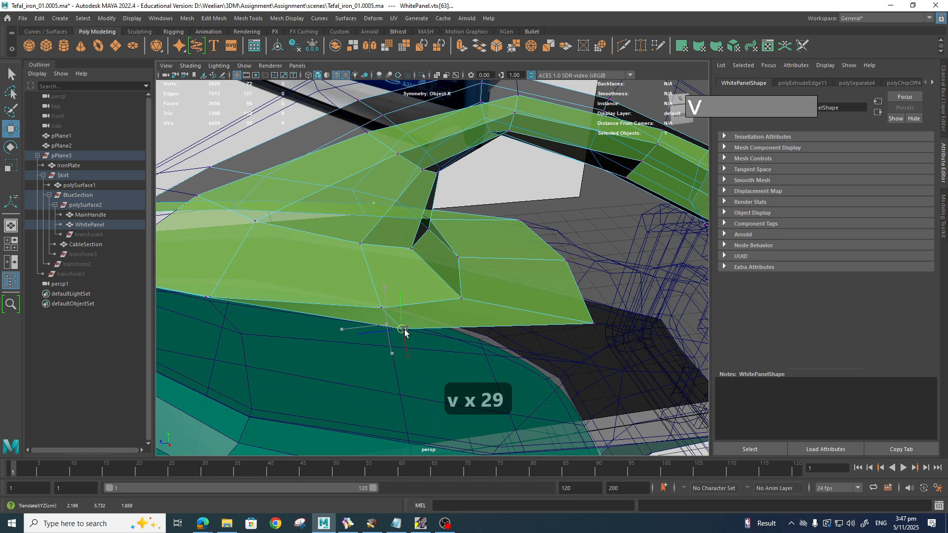
pyautogui.keyDown('alt'); pyautogui.moveTo(400, 328); pyautogui.dragTo(531, 275); pyautogui.keyUp('alt')
pyautogui.click(455, 285)
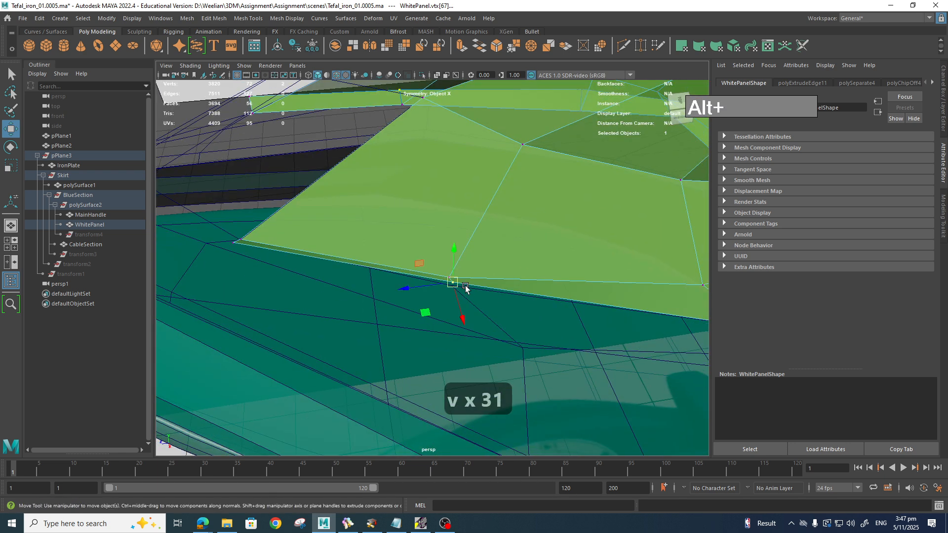
pyautogui.press('v')
pyautogui.moveTo(453, 282); pyautogui.dragTo(455, 285)
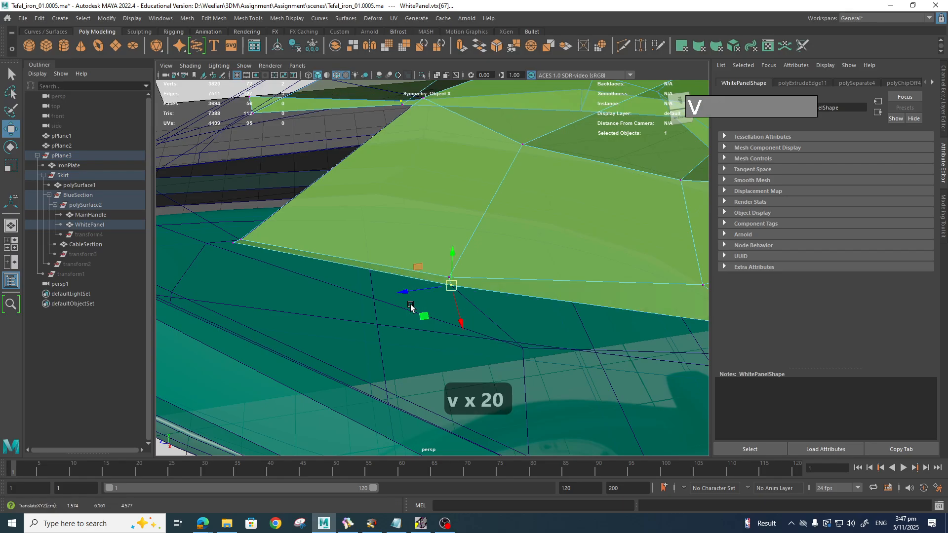
# Step: Snap the panel's rear corner vertex onto its neighbour and zoom in on that corner
pyautogui.keyDown('alt'); pyautogui.moveTo(399, 301); pyautogui.dragTo(478, 328); pyautogui.keyUp('alt')
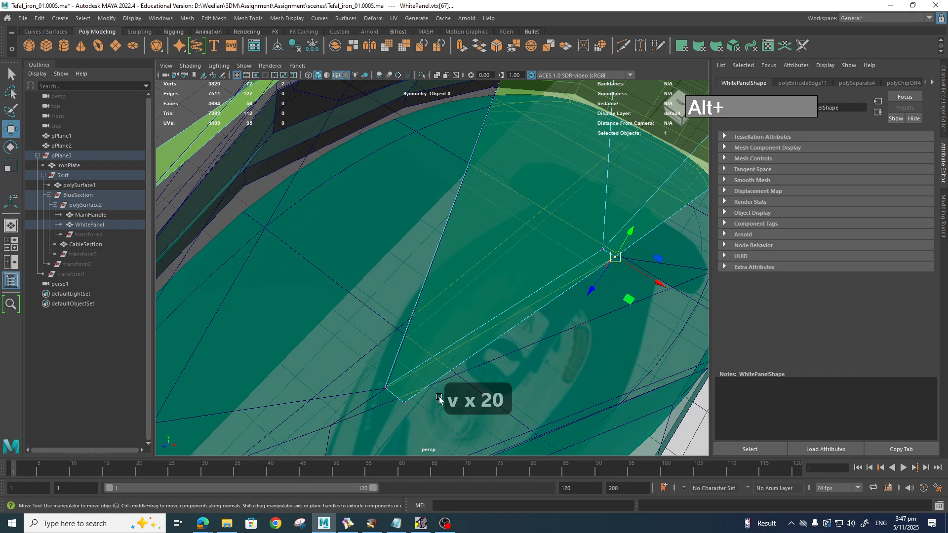
pyautogui.click(405, 404)
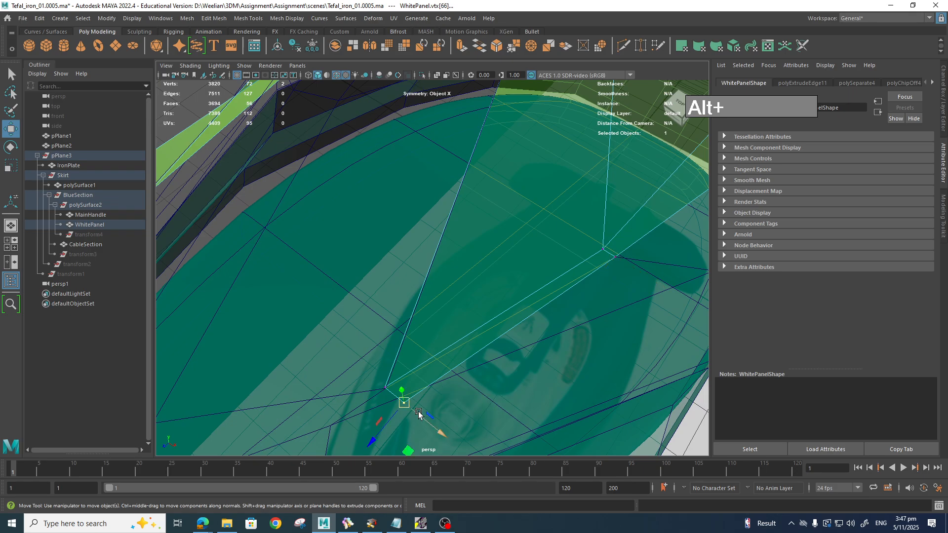
pyautogui.press('v')
pyautogui.moveTo(409, 408); pyautogui.dragTo(399, 389)
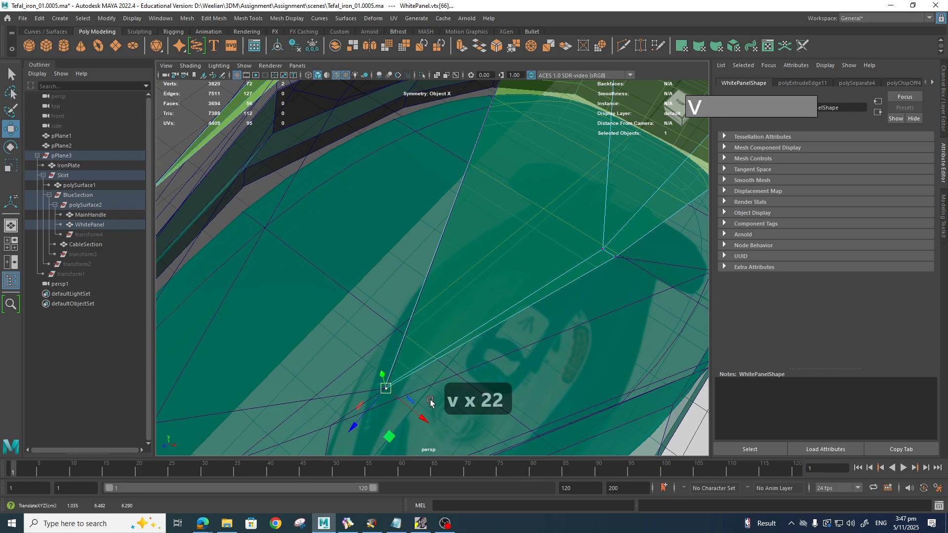
pyautogui.keyDown('alt'); pyautogui.moveTo(472, 387); pyautogui.dragTo(443, 386); pyautogui.keyUp('alt')
pyautogui.keyDown('alt'); pyautogui.moveTo(443, 386); pyautogui.dragTo(512, 343, button='middle'); pyautogui.keyUp('alt')
pyautogui.scroll(3, 513, 343)
pyautogui.keyDown('alt'); pyautogui.moveTo(455, 351); pyautogui.dragTo(512, 342, button='middle'); pyautogui.keyUp('alt')
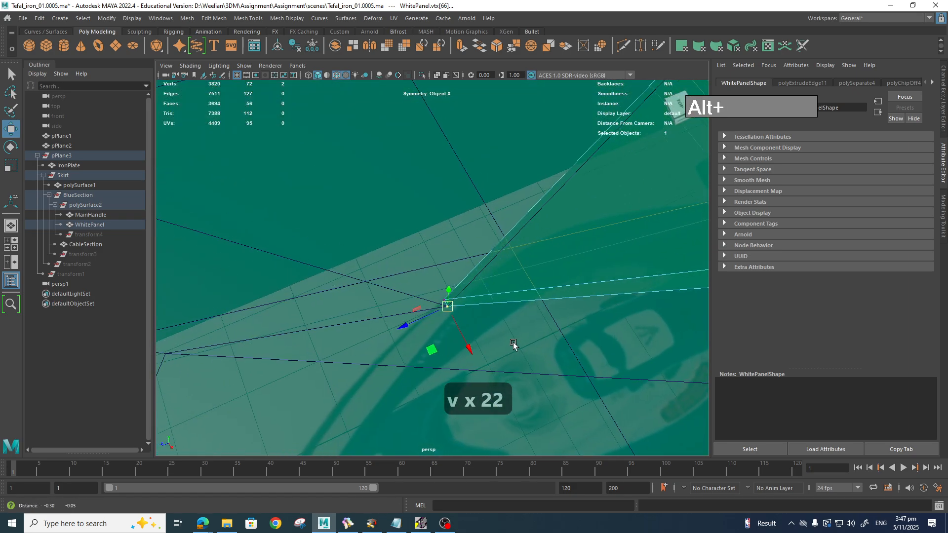
# Step: Snap the corner vertex back and merge the overlapping corner vertices with a 0.01 threshold
pyautogui.click(438, 302)
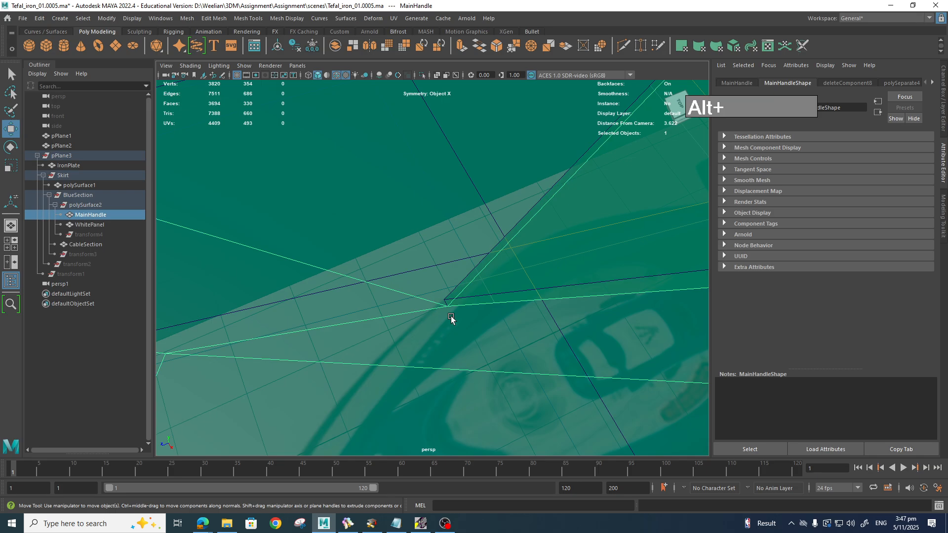
pyautogui.moveTo(494, 294); pyautogui.dragTo(449, 250, button='right')
pyautogui.moveTo(446, 287); pyautogui.dragTo(446, 306)
pyautogui.press('v')
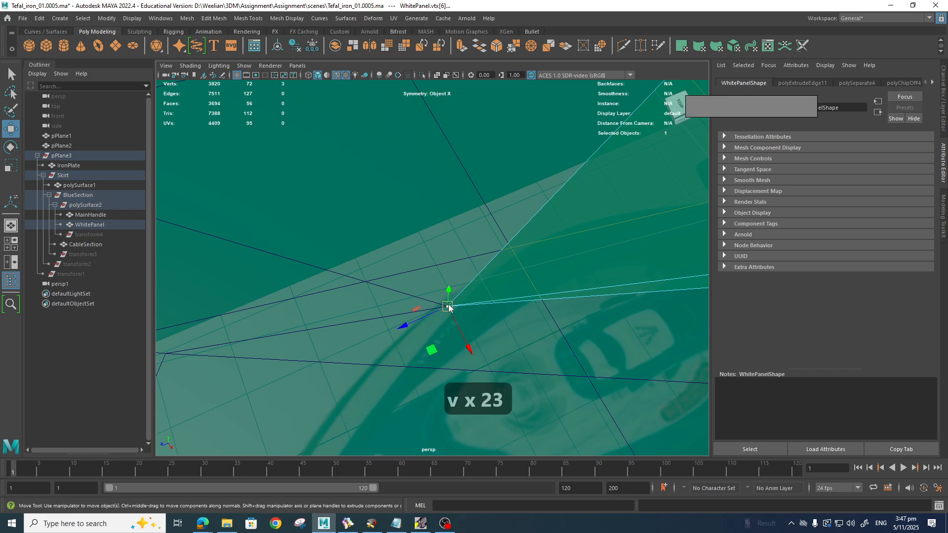
pyautogui.keyDown('shift'); pyautogui.moveTo(448, 313); pyautogui.dragTo(495, 265, button='right'); pyautogui.keyUp('shift')
pyautogui.scroll(-15, 500, 292)
pyautogui.keyDown('alt'); pyautogui.moveTo(501, 292); pyautogui.dragTo(445, 310); pyautogui.keyUp('alt')
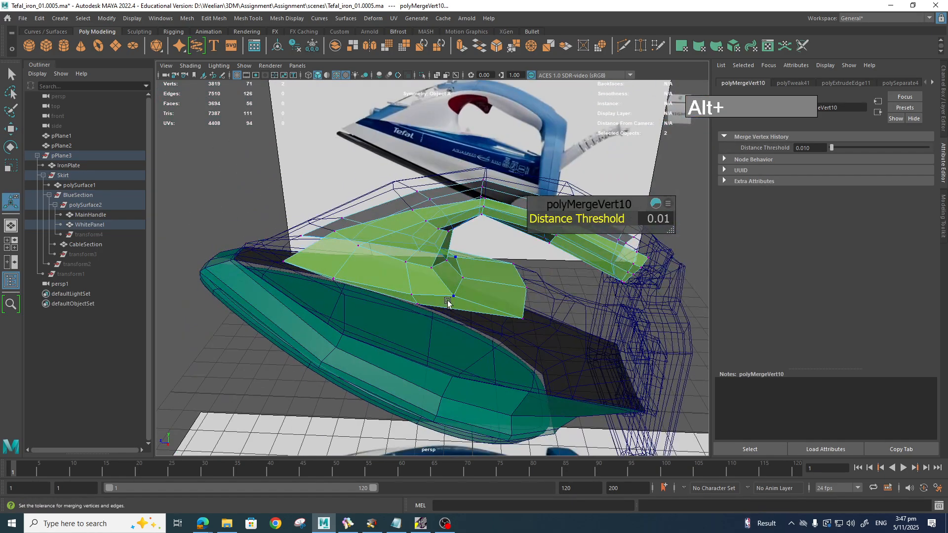
# Step: Turn on smooth preview for the panel and MainHandle and orbit to check the fit
pyautogui.press('3')
pyautogui.click(468, 341)
pyautogui.press('3')
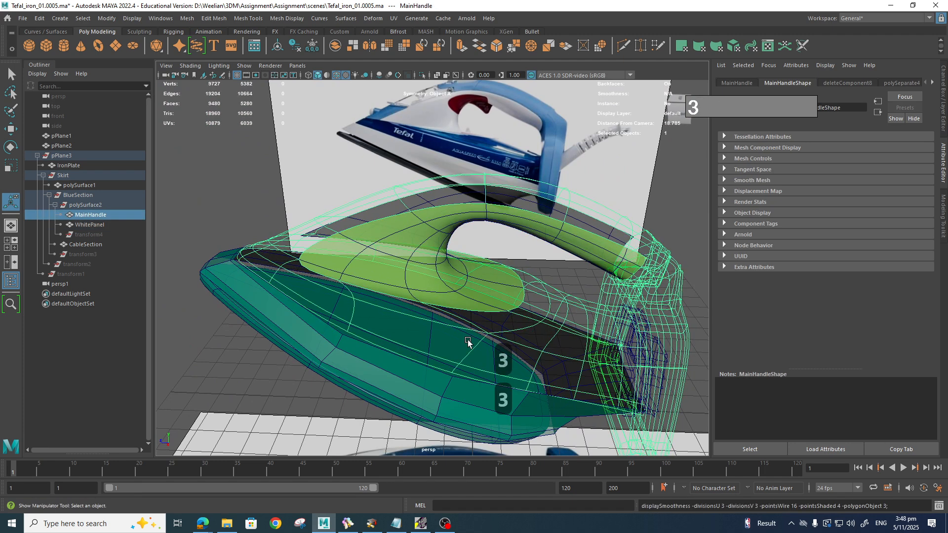
pyautogui.keyDown('alt'); pyautogui.moveTo(468, 341); pyautogui.dragTo(505, 341); pyautogui.keyUp('alt')
pyautogui.keyDown('alt'); pyautogui.moveTo(542, 332); pyautogui.dragTo(514, 371); pyautogui.keyUp('alt')
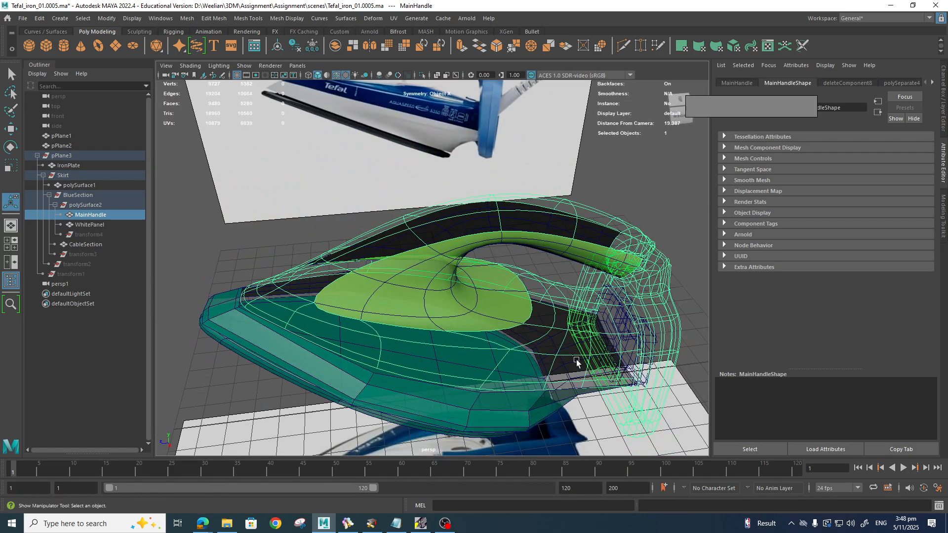
pyautogui.keyDown('alt'); pyautogui.moveTo(576, 360); pyautogui.dragTo(560, 348); pyautogui.keyUp('alt')
pyautogui.keyDown('alt'); pyautogui.moveTo(560, 346); pyautogui.dragTo(529, 397, button='middle'); pyautogui.keyUp('alt')
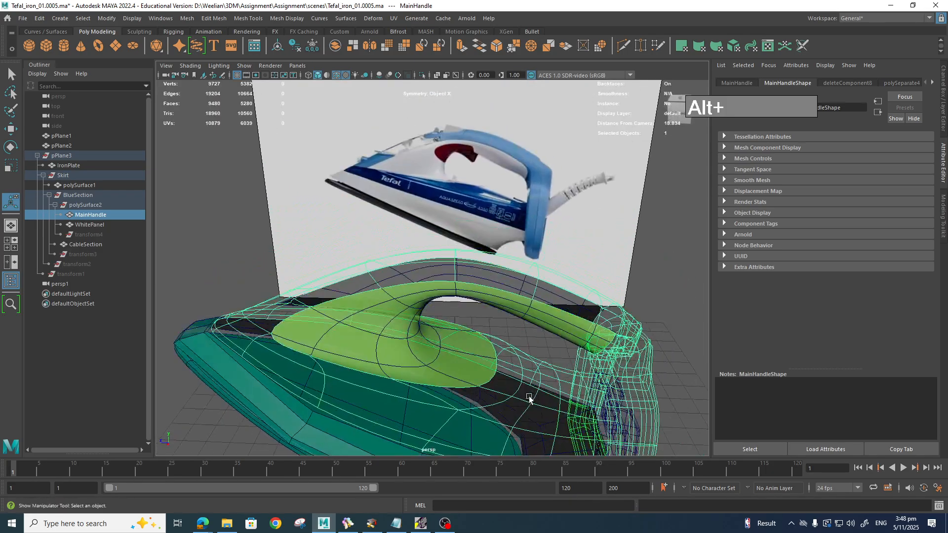
pyautogui.scroll(4, 494, 399)
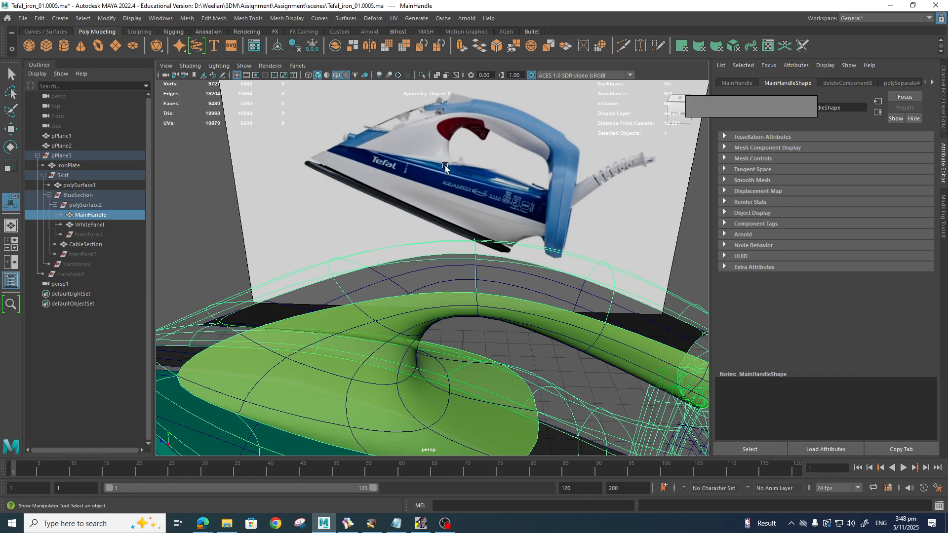
# Step: Switch to the top view and bring up the IronReference board in BeeRef
pyautogui.press('space')
pyautogui.moveTo(469, 360); pyautogui.dragTo(434, 360)
pyautogui.keyDown('alt'); pyautogui.moveTo(490, 361); pyautogui.dragTo(394, 286, button='middle'); pyautogui.keyUp('alt')
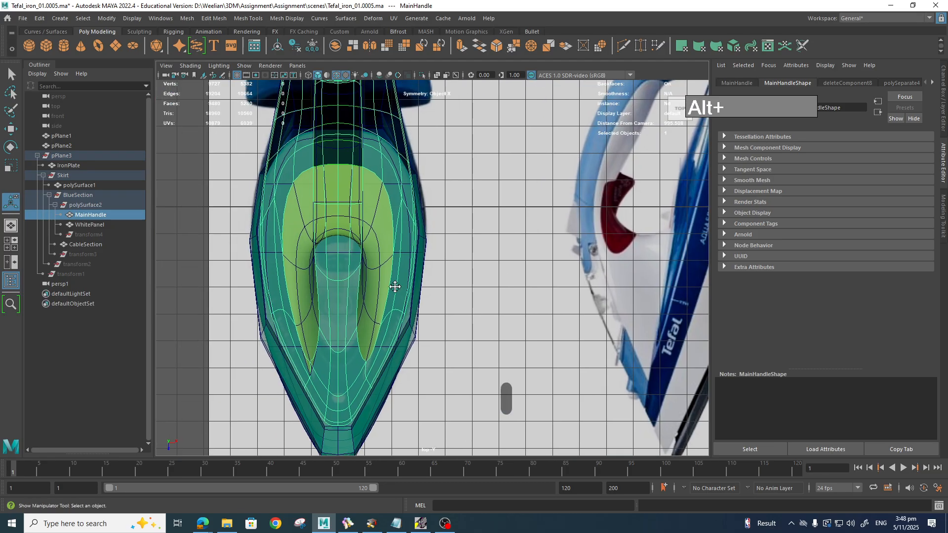
pyautogui.click(348, 526)
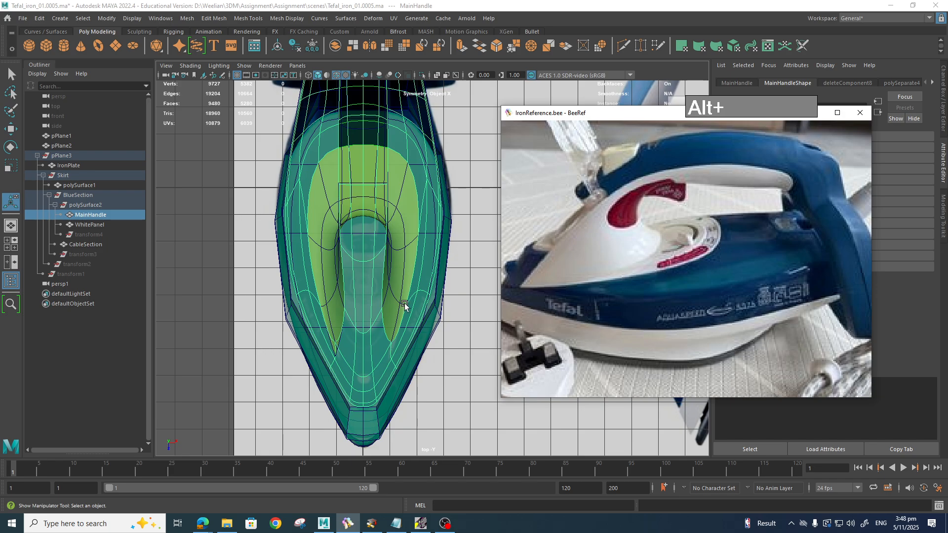
# Step: Return to Maya's perspective view and orbit the camera toward the WhitePanel
pyautogui.press('space')
pyautogui.moveTo(405, 304); pyautogui.dragTo(424, 295)
pyautogui.press('space')
pyautogui.moveTo(528, 330)
pyautogui.mouseDown()
pyautogui.moveTo(531, 303)
pyautogui.moveTo(527, 322)
pyautogui.moveTo(491, 344)
pyautogui.moveTo(489, 361)
pyautogui.moveTo(523, 302)
pyautogui.moveTo(521, 334)
pyautogui.mouseUp()
pyautogui.moveTo(520, 251); pyautogui.dragTo(521, 232, button='right')
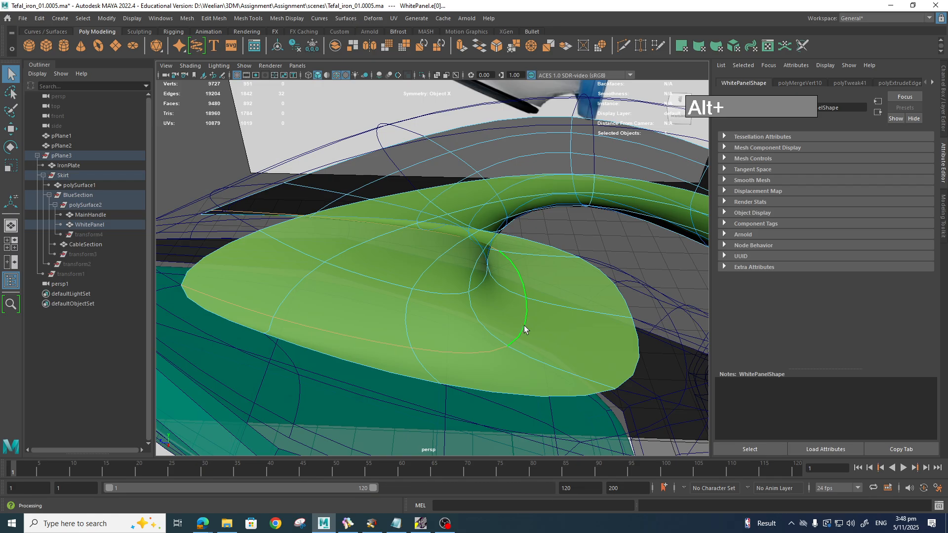
# Step: Crease an edge loop on the WhitePanel with the Crease Tool, then undo it
pyautogui.keyDown('shift'); pyautogui.rightClick(525, 328); pyautogui.keyUp('shift')
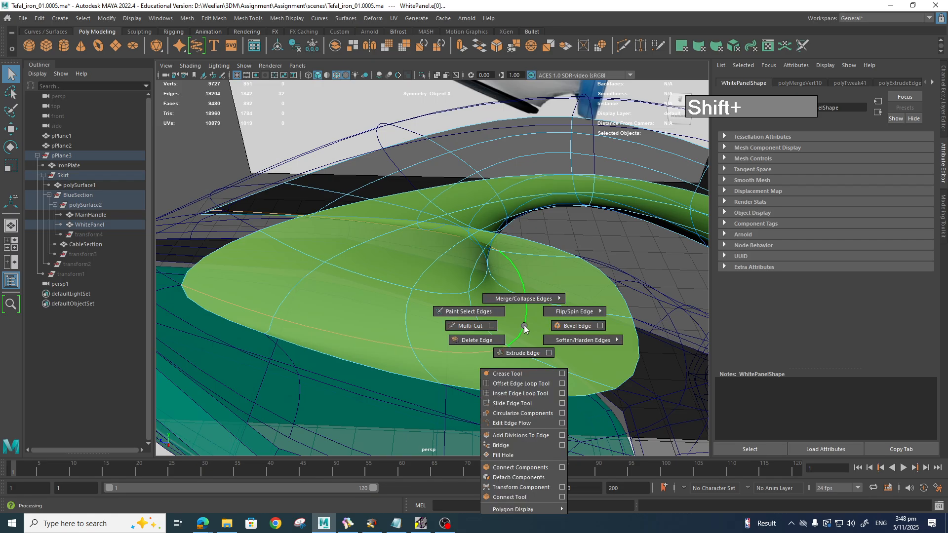
pyautogui.click(505, 374)
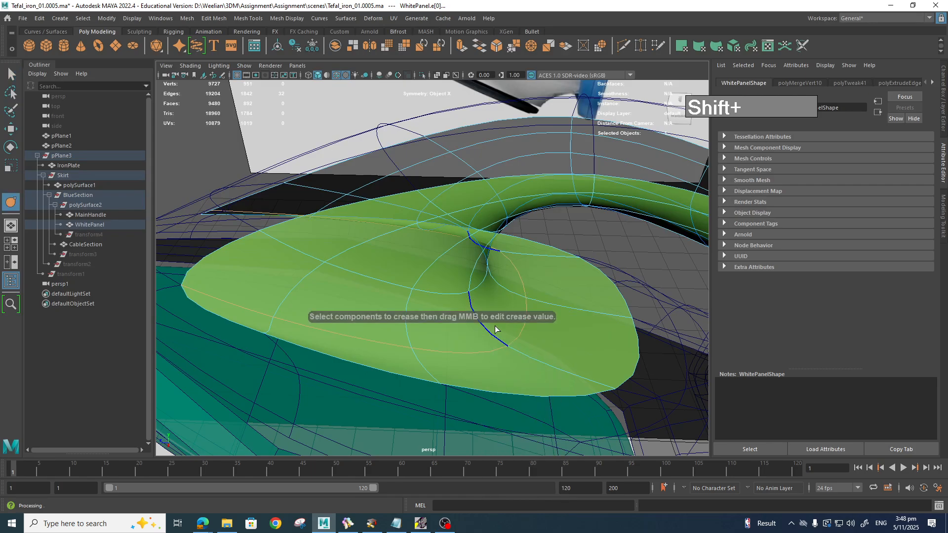
pyautogui.moveTo(506, 341); pyautogui.dragTo(568, 333, button='middle')
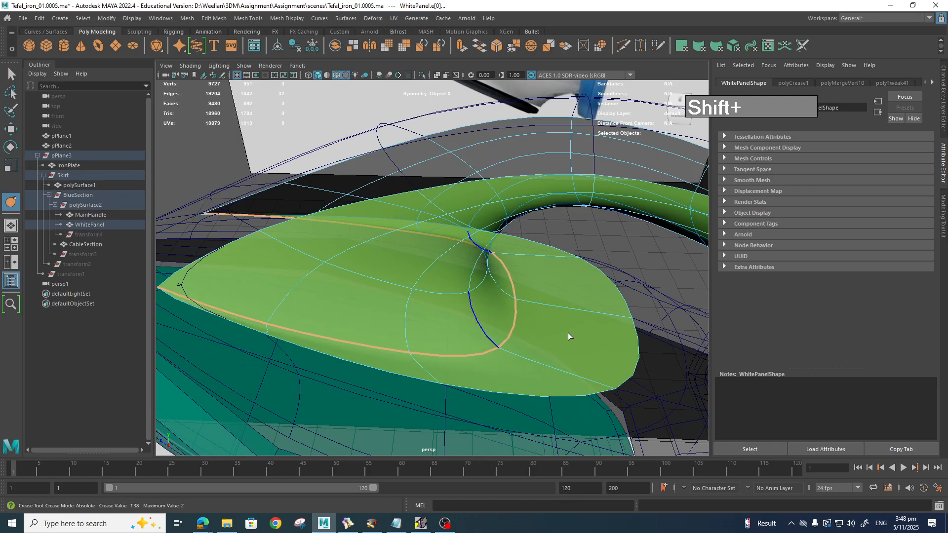
pyautogui.press('z')
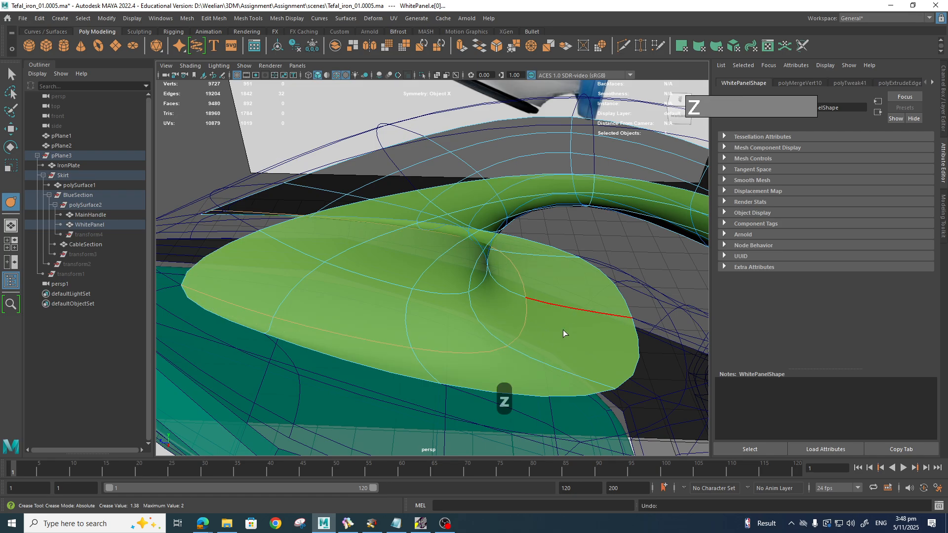
# Step: Bevel a different edge loop across the panel with 0.5 fraction and 2 segments
pyautogui.doubleClick(529, 320)
pyautogui.keyDown('shift'); pyautogui.rightClick(529, 321); pyautogui.keyUp('shift')
pyautogui.moveTo(526, 335); pyautogui.dragTo(579, 321, button='right')
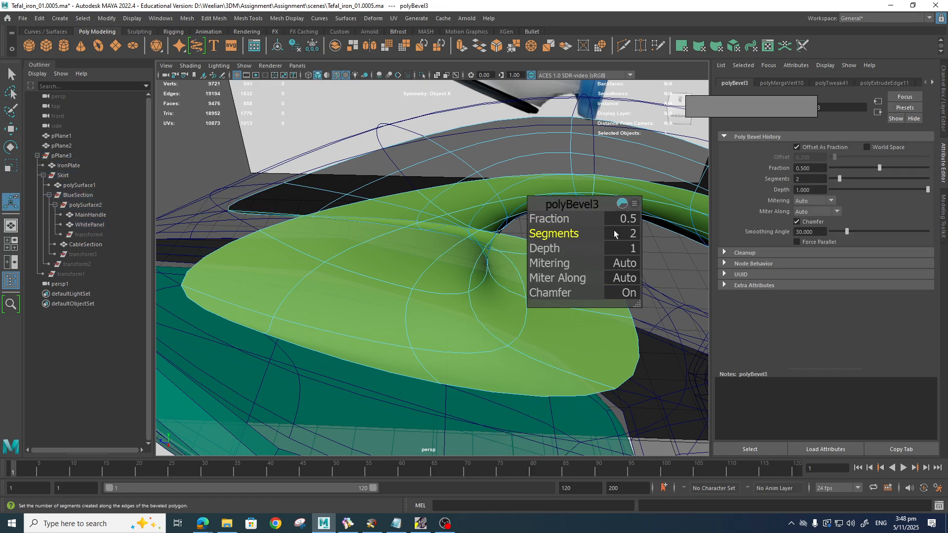
pyautogui.press('z')
pyautogui.press('z')
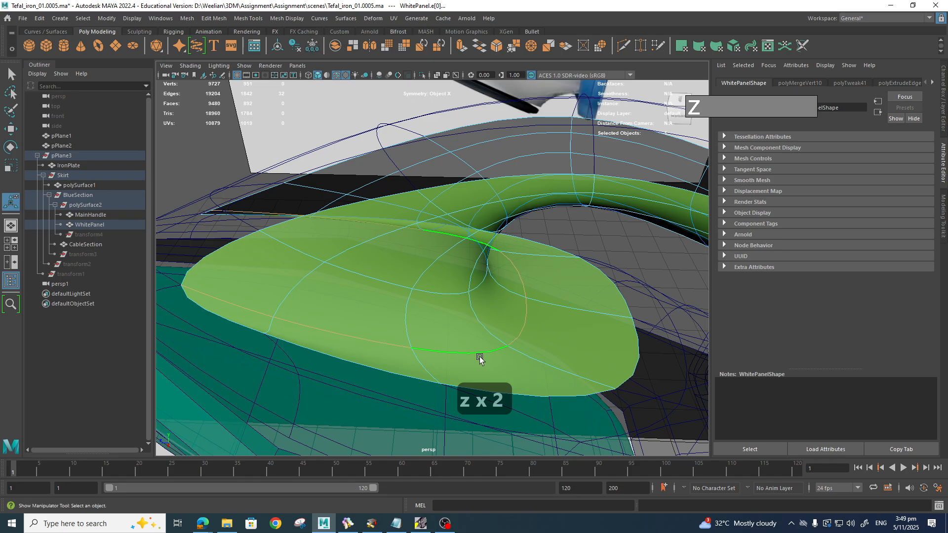
pyautogui.hotkey('ctrl', 'b')
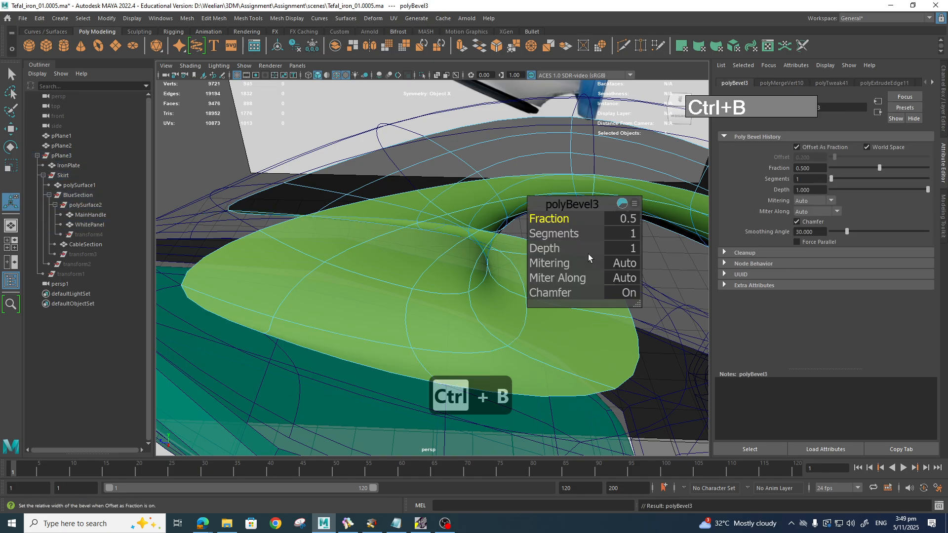
pyautogui.moveTo(583, 221); pyautogui.dragTo(557, 221)
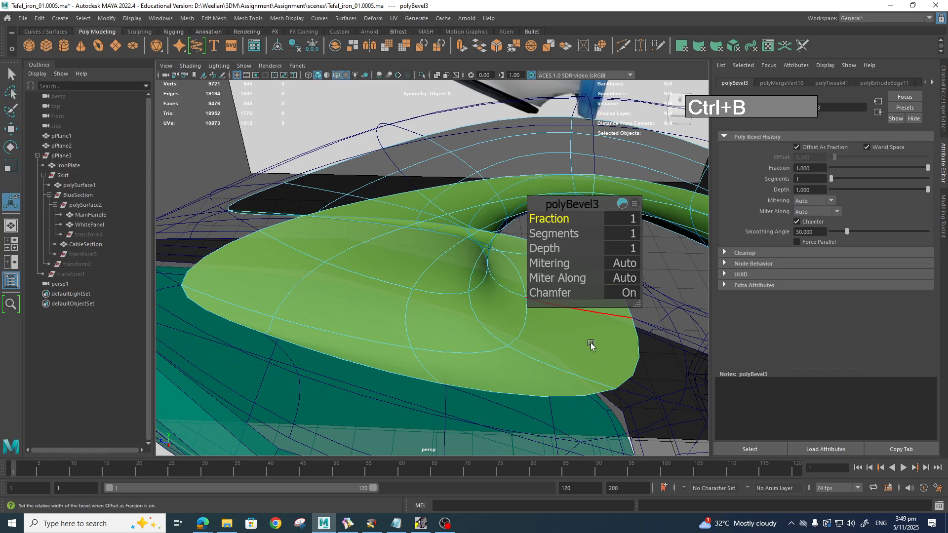
pyautogui.press('z')
pyautogui.press('z')
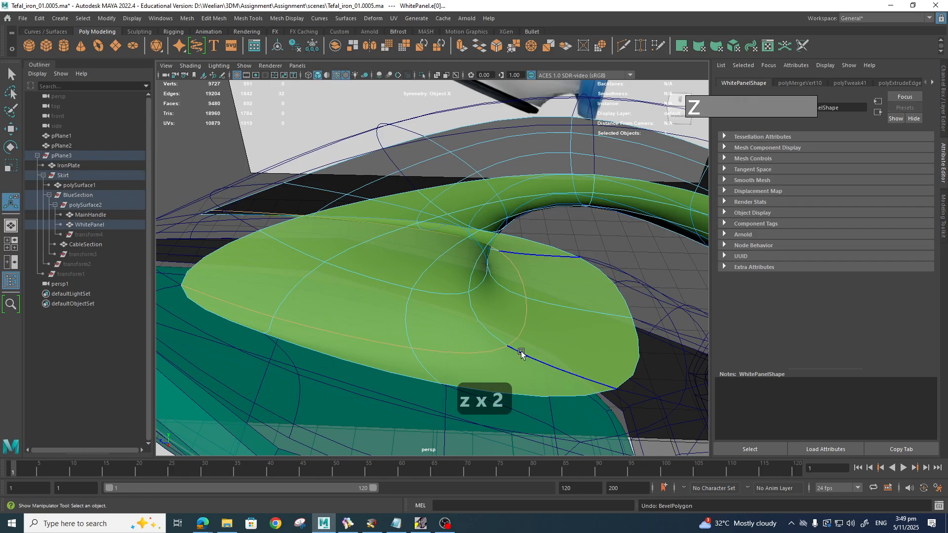
pyautogui.keyDown('shift'); pyautogui.moveTo(522, 340); pyautogui.dragTo(481, 339, button='right'); pyautogui.keyUp('shift')
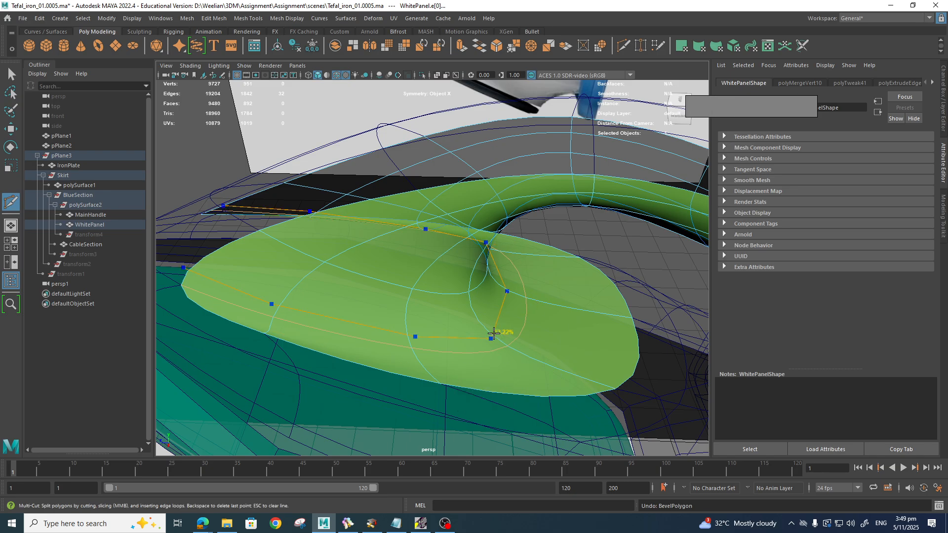
# Step: Cut a new edge loop across the WhitePanel and slide it into a better position
pyautogui.keyDown('ctrl'); pyautogui.click(500, 337); pyautogui.keyUp('ctrl')
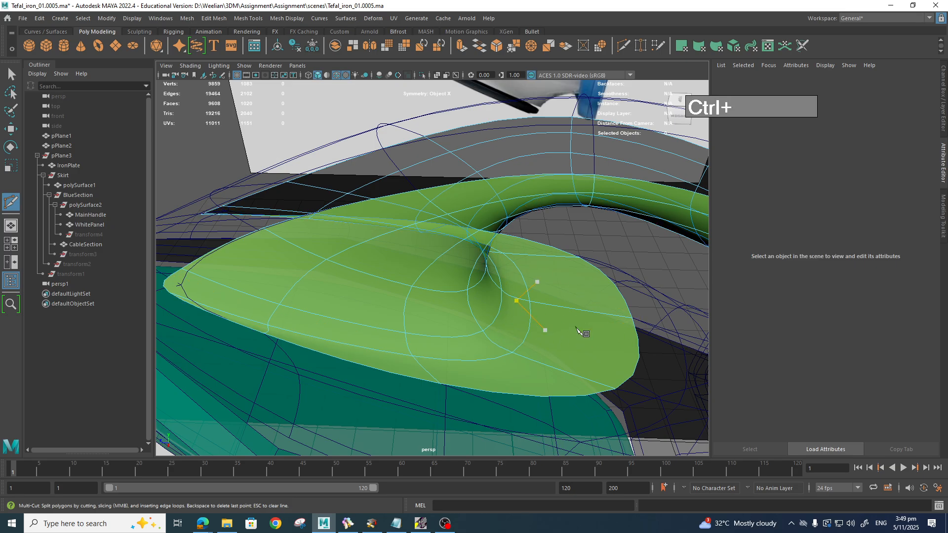
pyautogui.press('2')
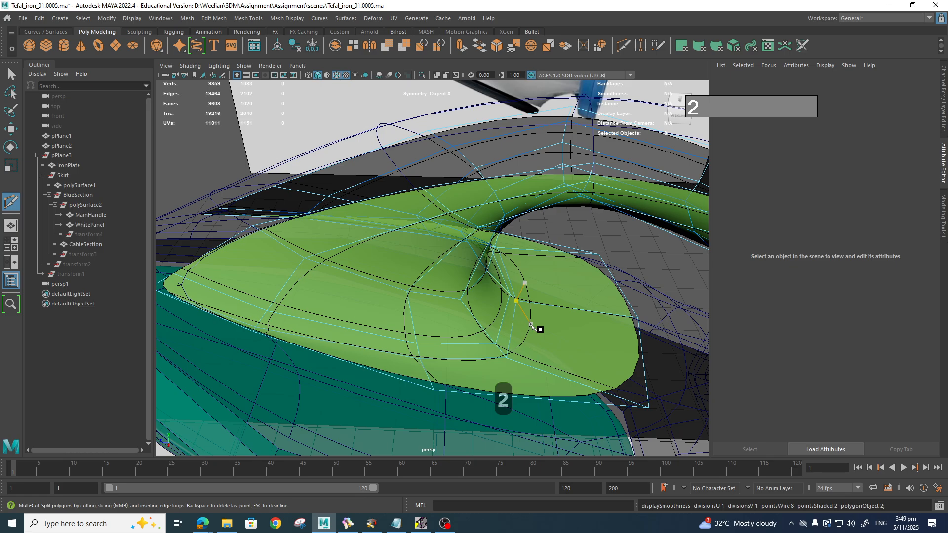
pyautogui.click(509, 354)
pyautogui.press('q')
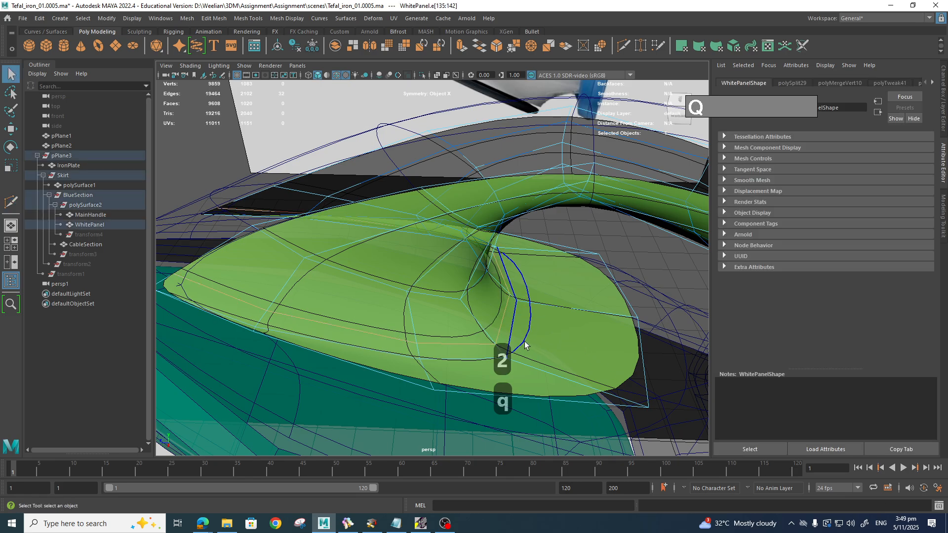
pyautogui.keyDown('shift'); pyautogui.moveTo(505, 316); pyautogui.dragTo(483, 399, button='right'); pyautogui.keyUp('shift')
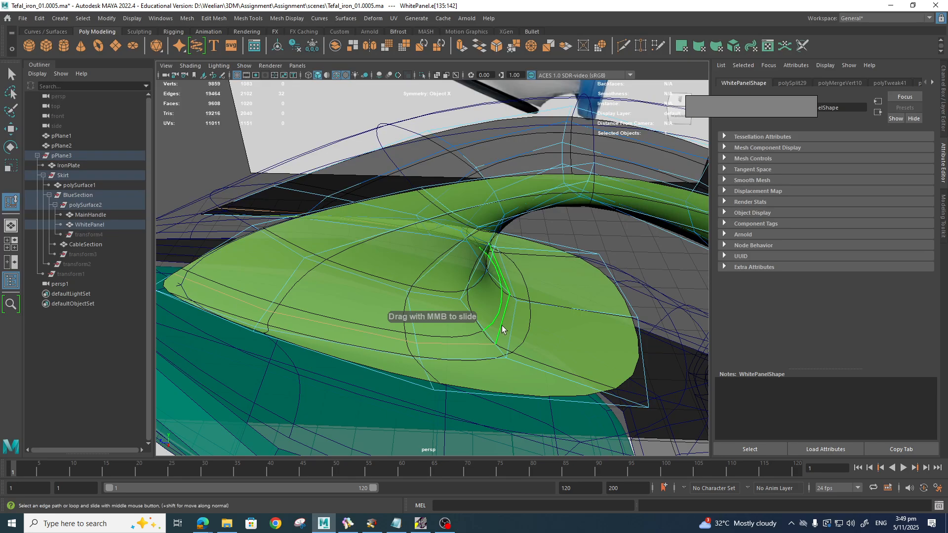
pyautogui.moveTo(502, 329); pyautogui.dragTo(458, 338, button='middle')
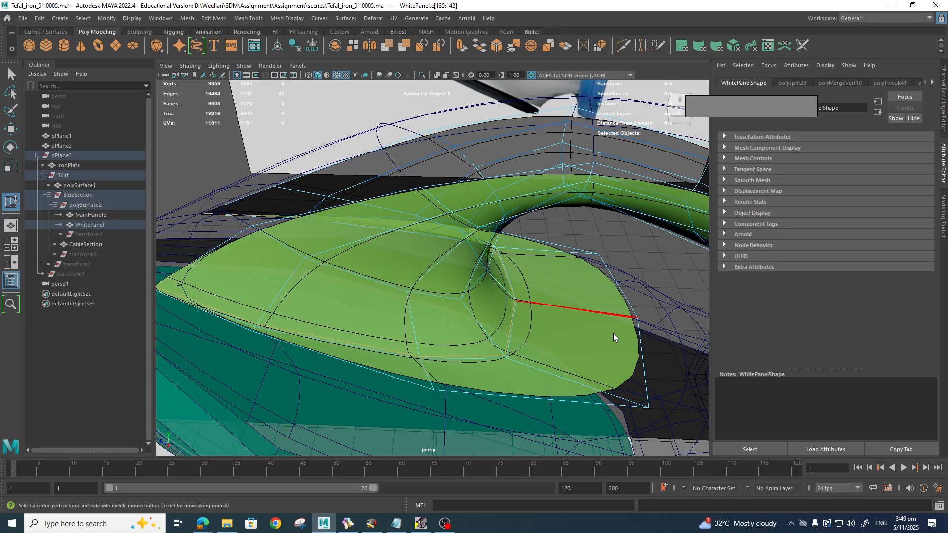
# Step: Cut another edge loop near the panel's curved tip, bringing the edge count to 19724
pyautogui.keyDown('alt'); pyautogui.moveTo(546, 343); pyautogui.dragTo(483, 318); pyautogui.keyUp('alt')
pyautogui.click(550, 352)
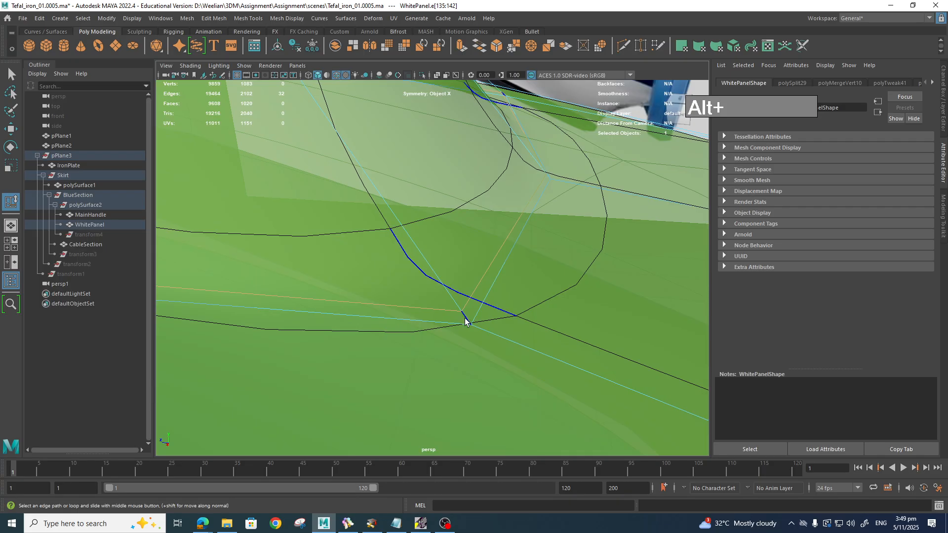
pyautogui.keyDown('shift'); pyautogui.moveTo(464, 317); pyautogui.dragTo(418, 316, button='right'); pyautogui.keyUp('shift')
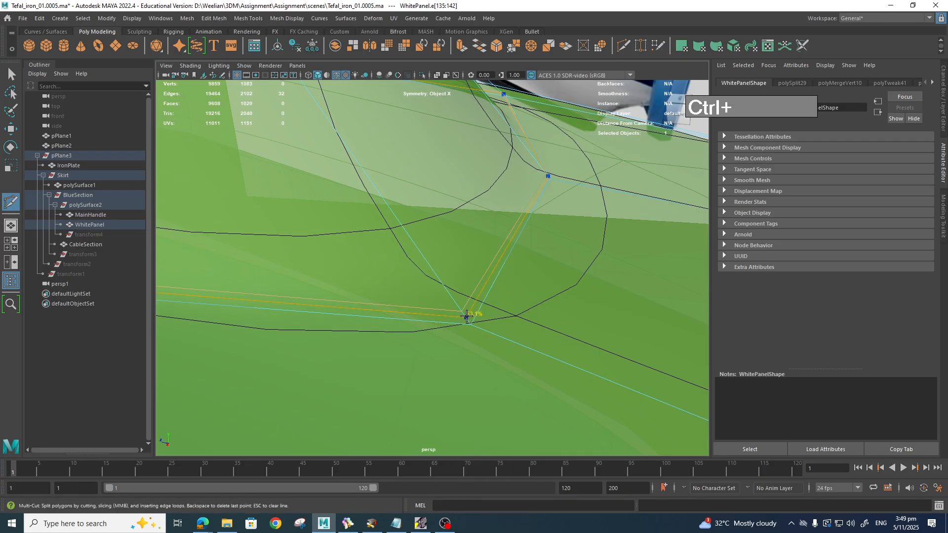
pyautogui.keyDown('ctrl'); pyautogui.click(468, 316); pyautogui.keyUp('ctrl')
pyautogui.scroll(-3, 518, 295)
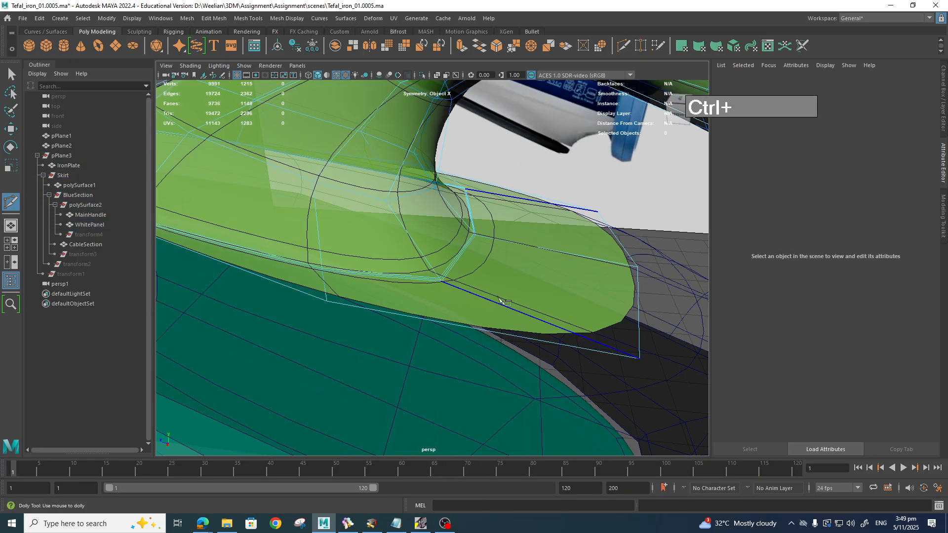
pyautogui.press('q')
pyautogui.moveTo(469, 251); pyautogui.dragTo(543, 236, button='right')
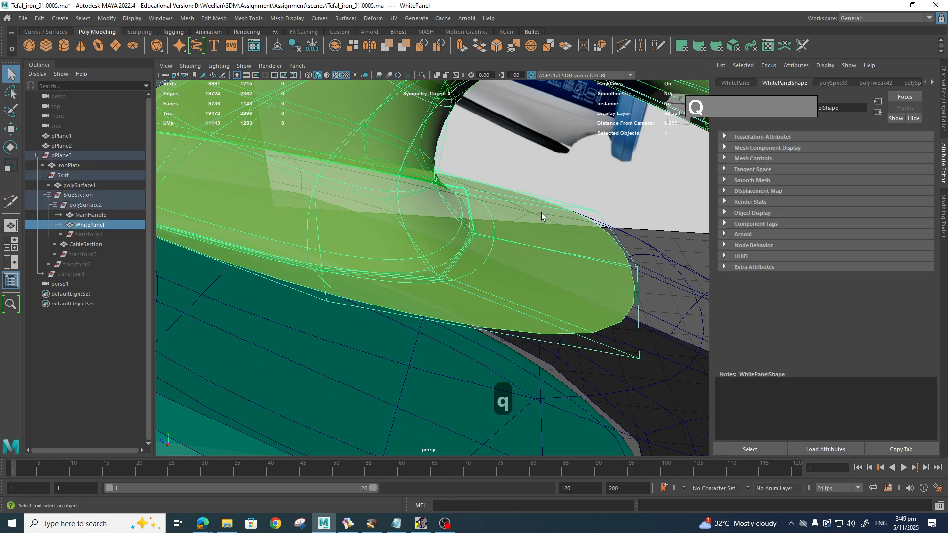
pyautogui.click(544, 229)
pyautogui.press('3')
pyautogui.keyDown('alt'); pyautogui.moveTo(564, 272); pyautogui.dragTo(551, 303); pyautogui.keyUp('alt')
pyautogui.scroll(-8, 547, 276)
pyautogui.scroll(6, 474, 306)
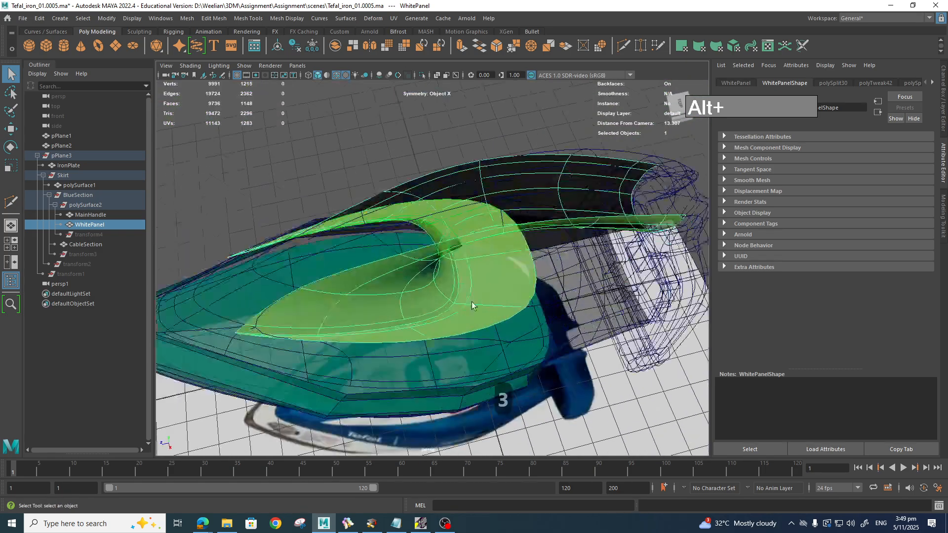
pyautogui.keyDown('alt'); pyautogui.moveTo(472, 306); pyautogui.dragTo(455, 285); pyautogui.keyUp('alt')
pyautogui.moveTo(453, 262); pyautogui.dragTo(510, 229, button='right')
pyautogui.click(321, 172)
pyautogui.keyDown('alt'); pyautogui.moveTo(321, 171); pyautogui.dragTo(462, 255); pyautogui.keyUp('alt')
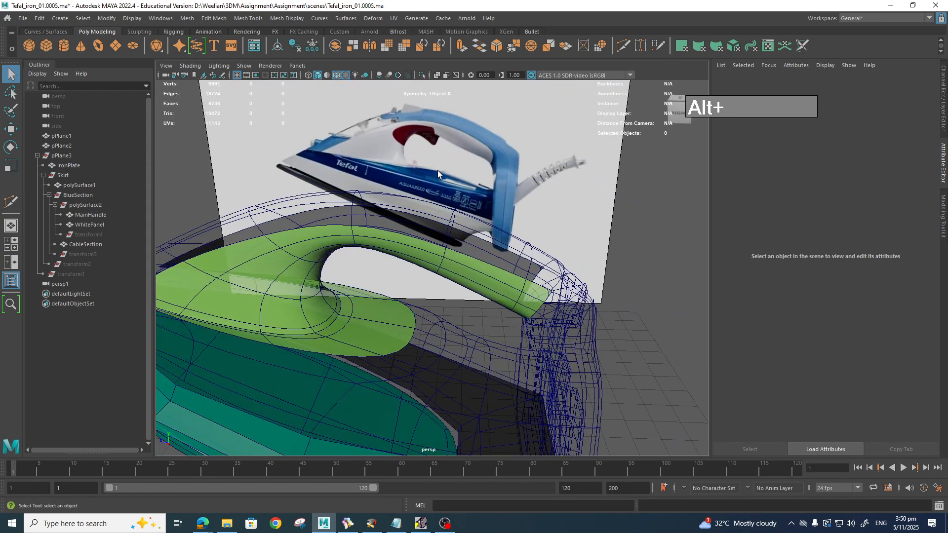
pyautogui.keyDown('alt'); pyautogui.moveTo(426, 169); pyautogui.dragTo(462, 210); pyautogui.keyUp('alt')
pyautogui.keyDown('alt'); pyautogui.moveTo(384, 224); pyautogui.dragTo(308, 216, button='middle'); pyautogui.keyUp('alt')
pyautogui.keyDown('alt'); pyautogui.moveTo(540, 272); pyautogui.dragTo(416, 255, button='middle'); pyautogui.keyUp('alt')
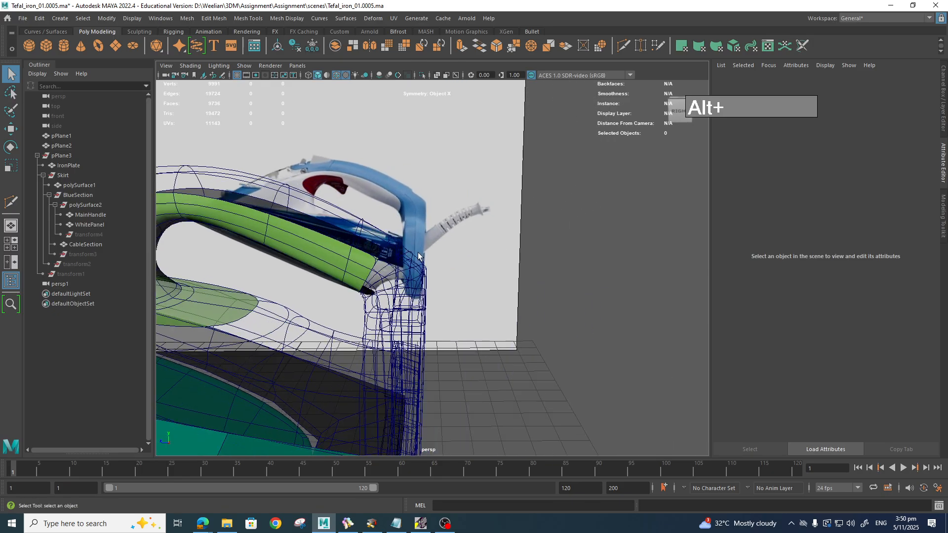
pyautogui.scroll(5, 379, 282)
pyautogui.keyDown('alt'); pyautogui.moveTo(379, 286); pyautogui.dragTo(485, 266); pyautogui.keyUp('alt')
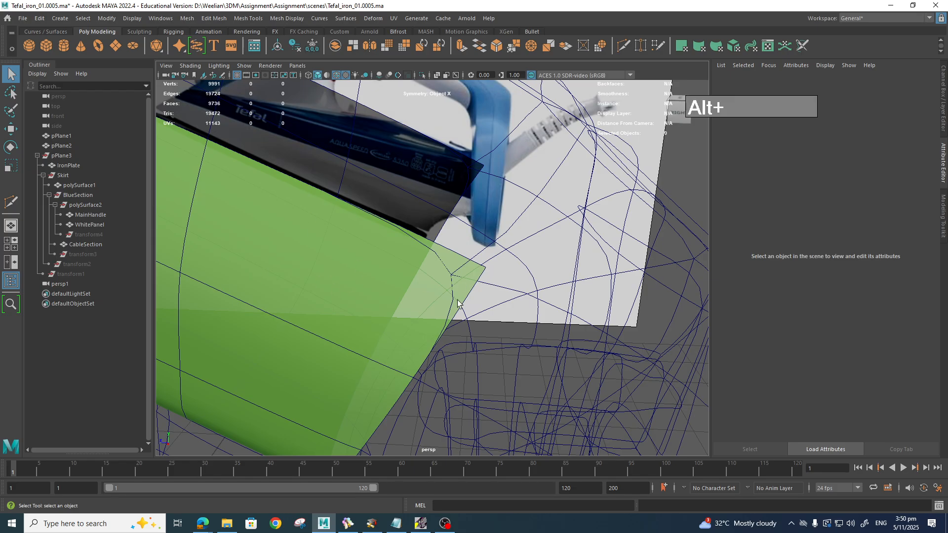
pyautogui.moveTo(458, 303)
pyautogui.keyDown('alt'); pyautogui.mouseDown()
pyautogui.moveTo(360, 300)
pyautogui.moveTo(443, 297)
pyautogui.mouseUp(); pyautogui.keyUp('alt')
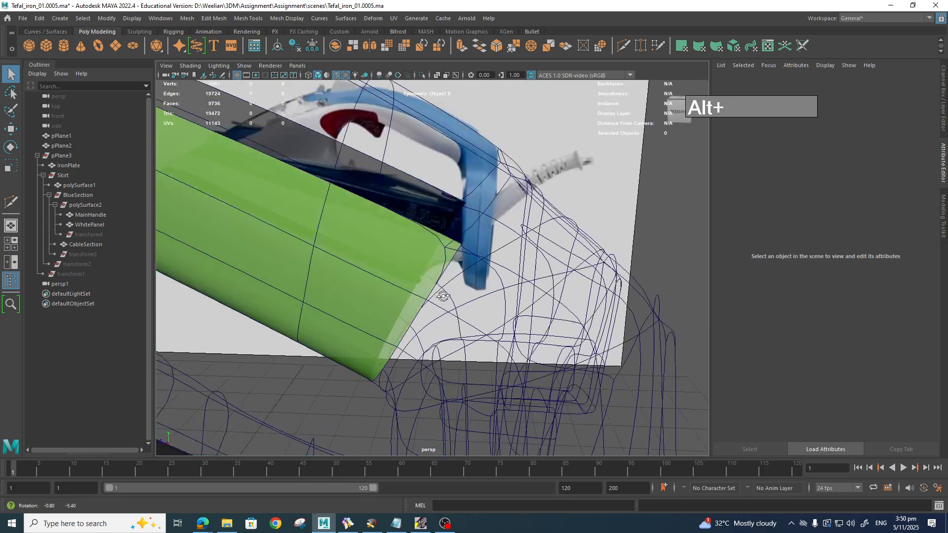
pyautogui.scroll(5, 447, 299)
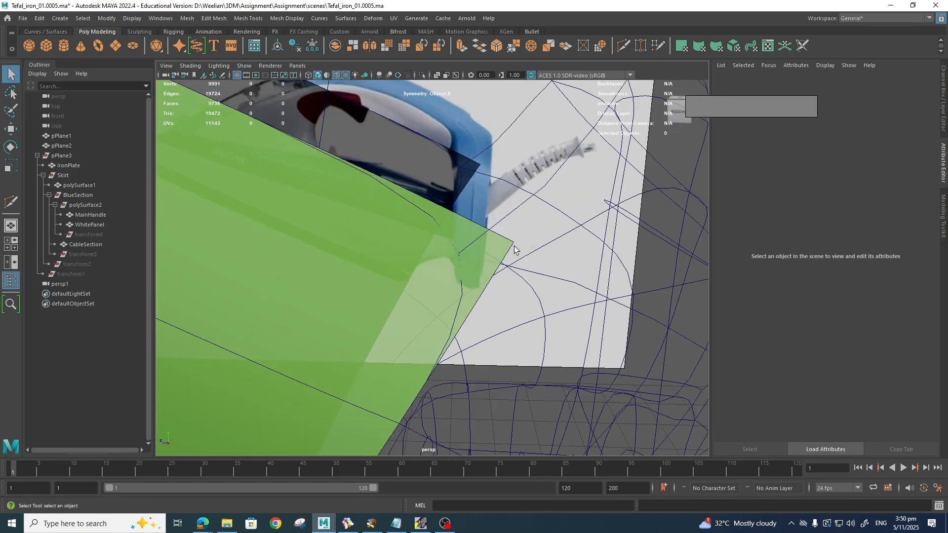
pyautogui.keyDown('alt'); pyautogui.moveTo(508, 261); pyautogui.dragTo(369, 274); pyautogui.keyUp('alt')
pyautogui.scroll(-1, 506, 266)
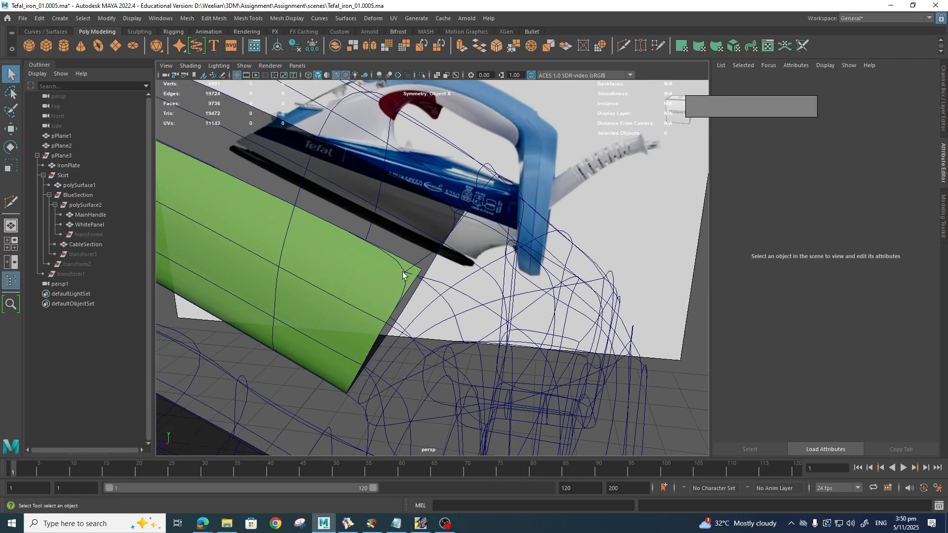
pyautogui.moveTo(418, 251); pyautogui.dragTo(415, 269, button='right')
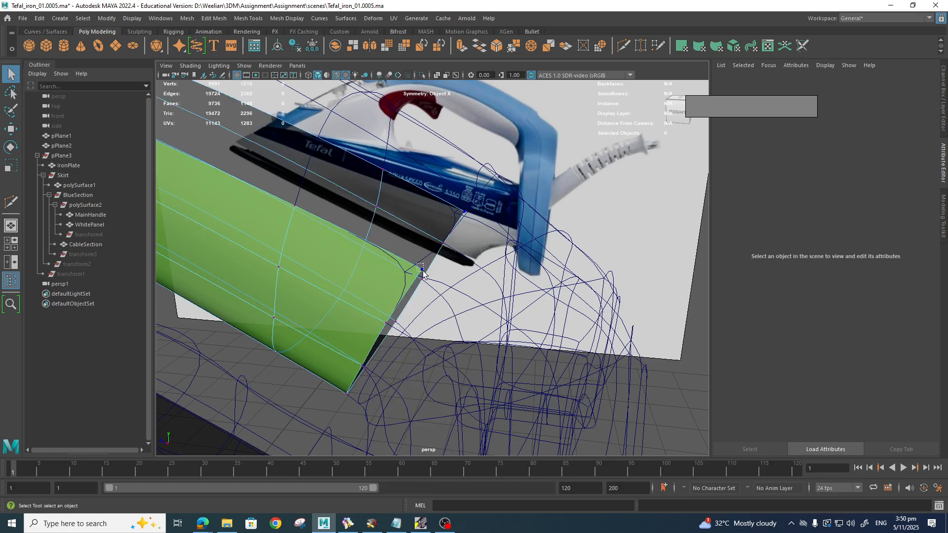
# Step: Delete the WhitePanel's rear corner vertex and zoom into side view to check it against the handle
pyautogui.moveTo(423, 273); pyautogui.dragTo(424, 274)
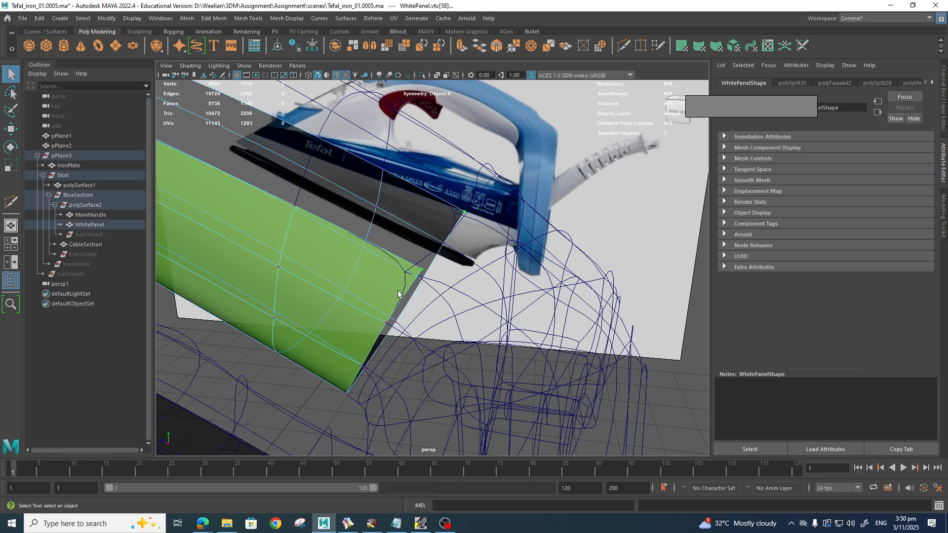
pyautogui.press('Delete')
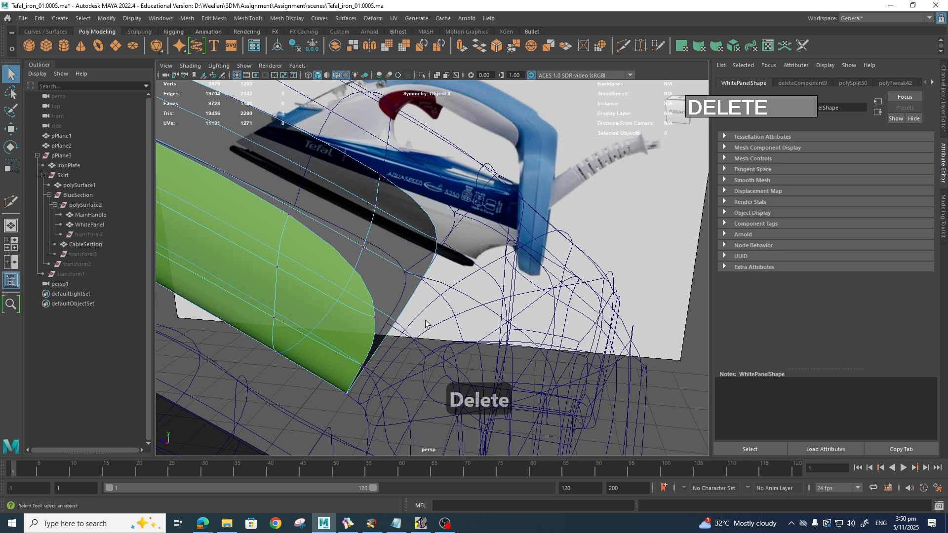
pyautogui.press('space')
pyautogui.moveTo(426, 324); pyautogui.dragTo(474, 321)
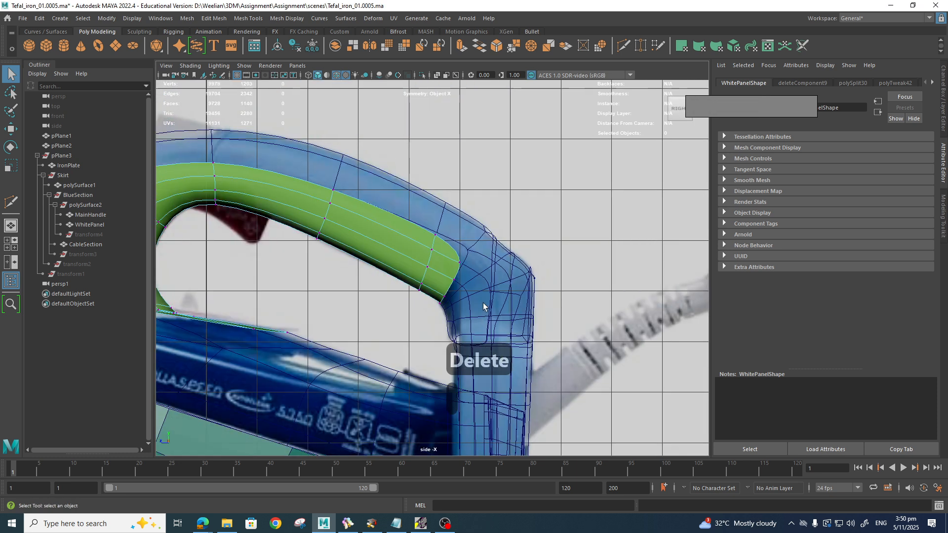
pyautogui.scroll(10, 483, 303)
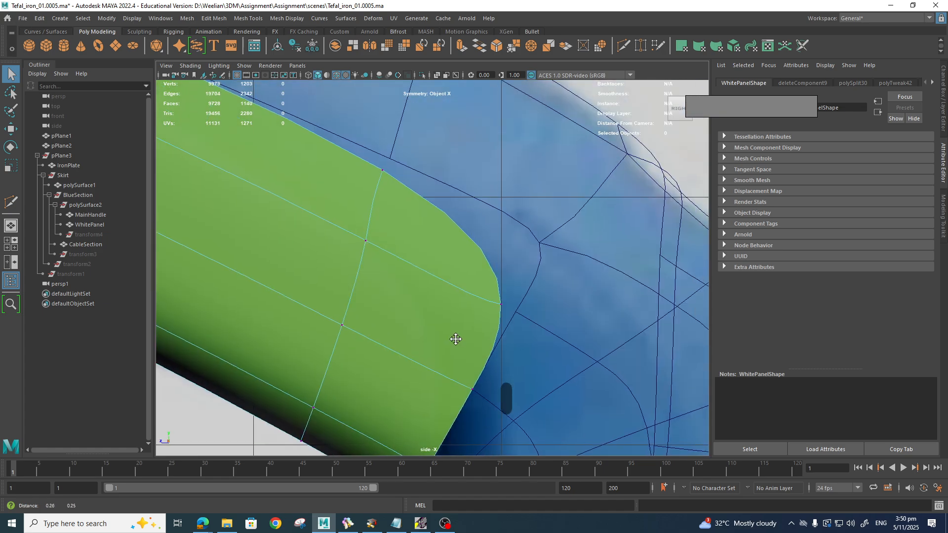
pyautogui.moveTo(486, 328)
pyautogui.keyDown('alt'); pyautogui.mouseDown(button='middle')
pyautogui.moveTo(487, 339)
pyautogui.moveTo(496, 332)
pyautogui.mouseUp(button='middle'); pyautogui.keyUp('alt')
pyautogui.scroll(-10, 485, 334)
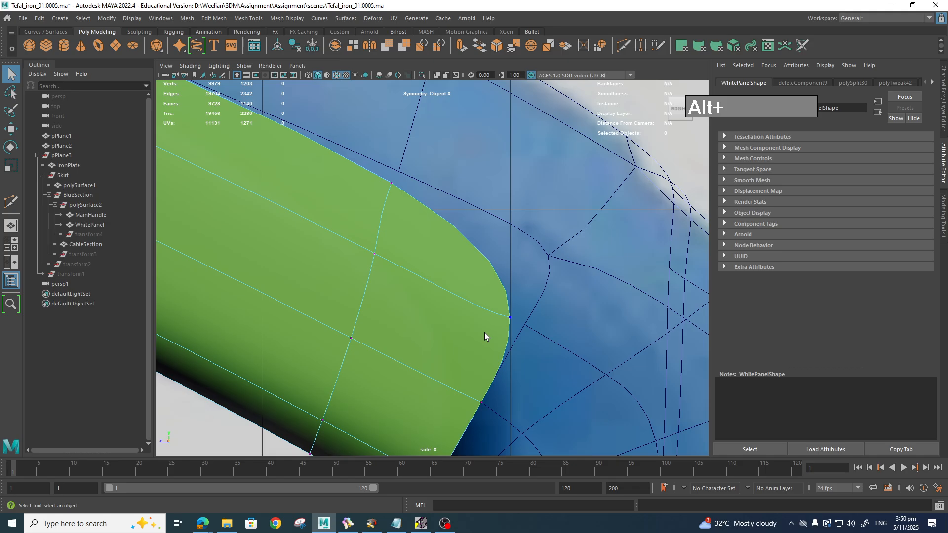
pyautogui.scroll(5, 485, 333)
pyautogui.scroll(3, 445, 271)
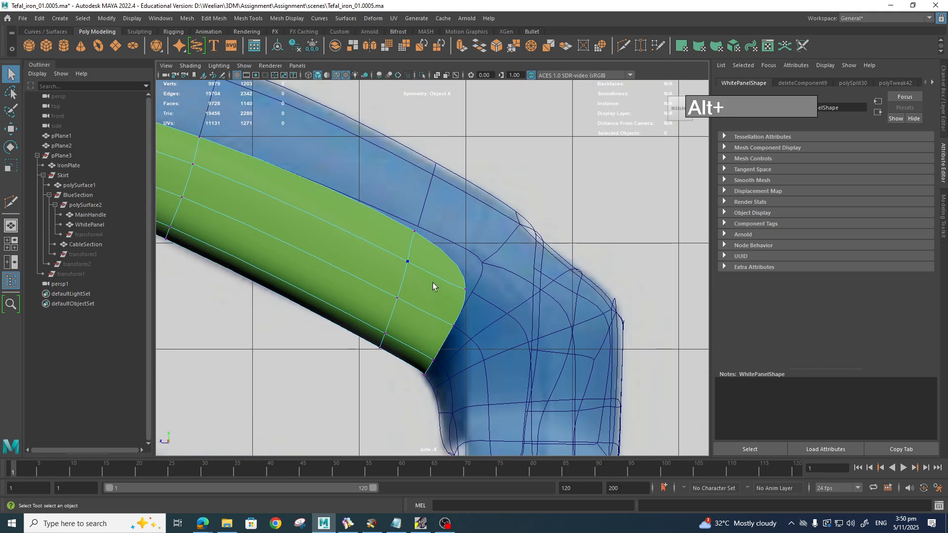
# Step: Move the MainHandle corner vertices left onto the WhitePanel's front corner
pyautogui.moveTo(494, 260); pyautogui.dragTo(494, 225, button='right')
pyautogui.click(483, 262)
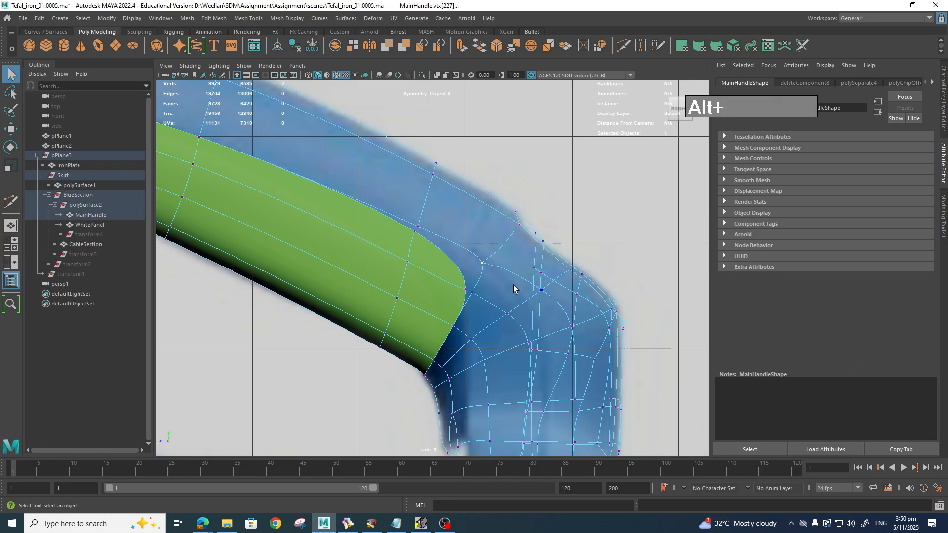
pyautogui.keyDown('shift'); pyautogui.click(473, 294); pyautogui.keyUp('shift')
pyautogui.press('1')
pyautogui.click(428, 277)
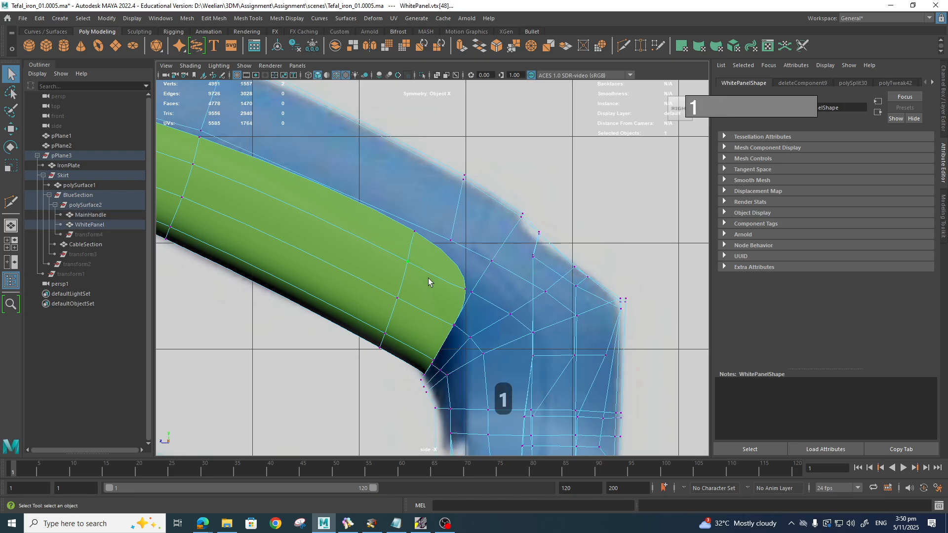
pyautogui.press('1')
pyautogui.scroll(4, 429, 279)
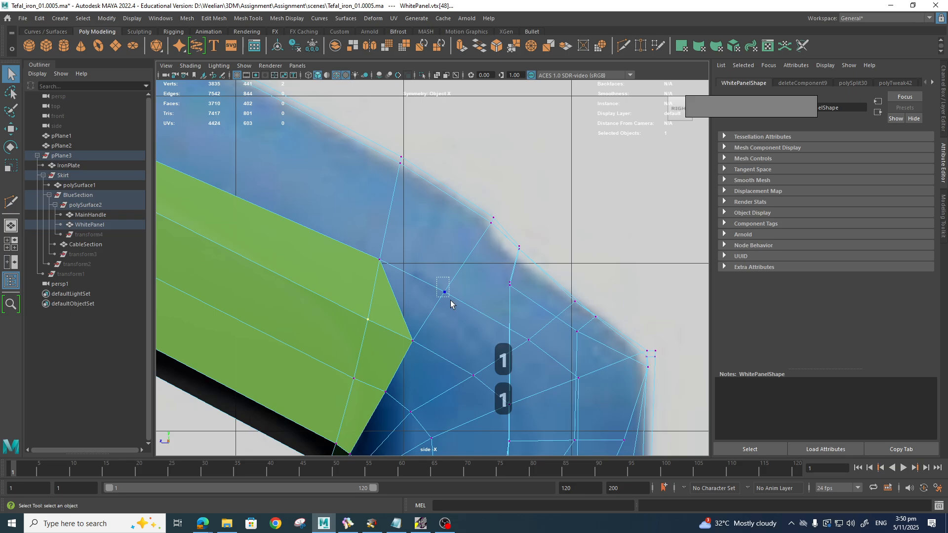
pyautogui.click(450, 301)
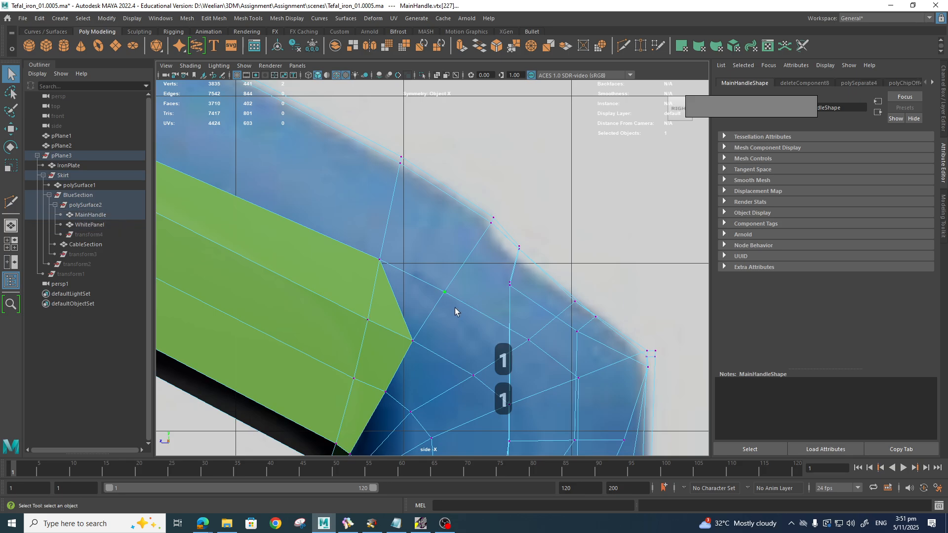
pyautogui.press('w')
pyautogui.moveTo(445, 294); pyautogui.dragTo(399, 303)
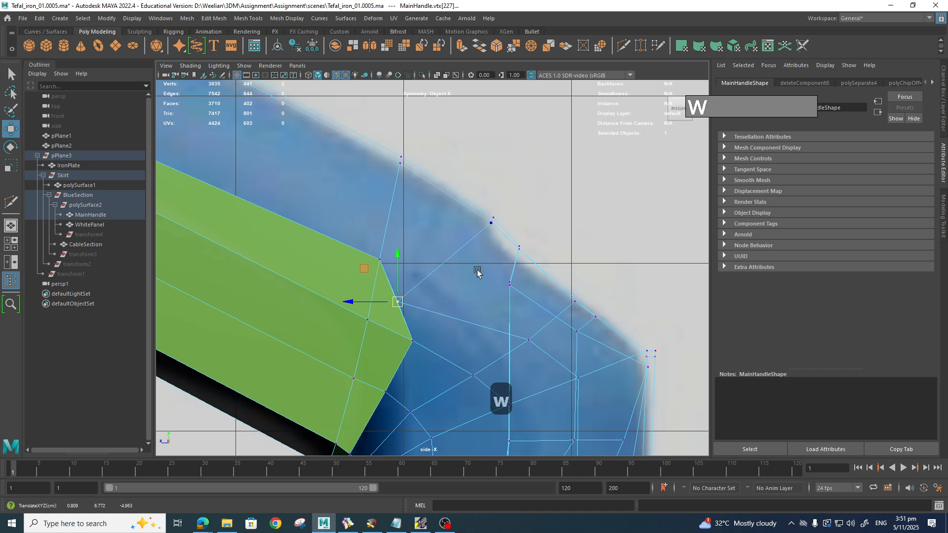
pyautogui.moveTo(481, 213)
pyautogui.mouseDown()
pyautogui.moveTo(497, 237)
pyautogui.moveTo(490, 221)
pyautogui.mouseUp()
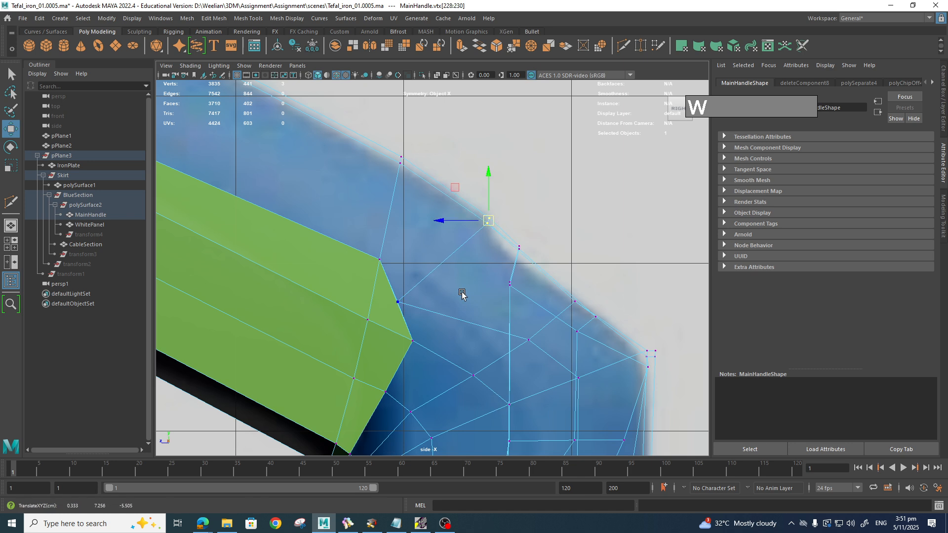
# Step: Show the MainHandle and WhitePanel in smoothed preview
pyautogui.press('3')
pyautogui.click(377, 328)
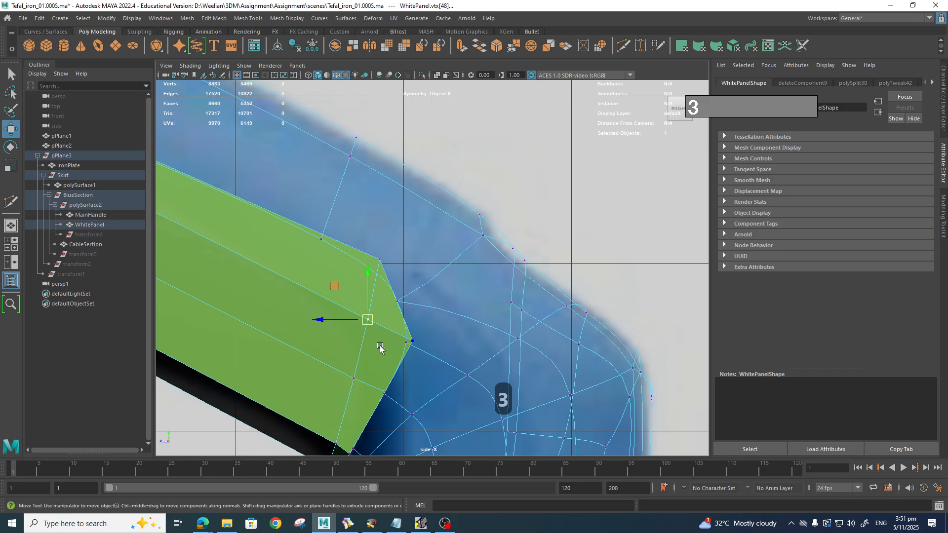
pyautogui.moveTo(377, 251)
pyautogui.mouseDown(button='right')
pyautogui.moveTo(407, 321)
pyautogui.moveTo(427, 239)
pyautogui.moveTo(413, 255)
pyautogui.moveTo(379, 247)
pyautogui.moveTo(329, 256)
pyautogui.moveTo(373, 238)
pyautogui.mouseUp(button='right')
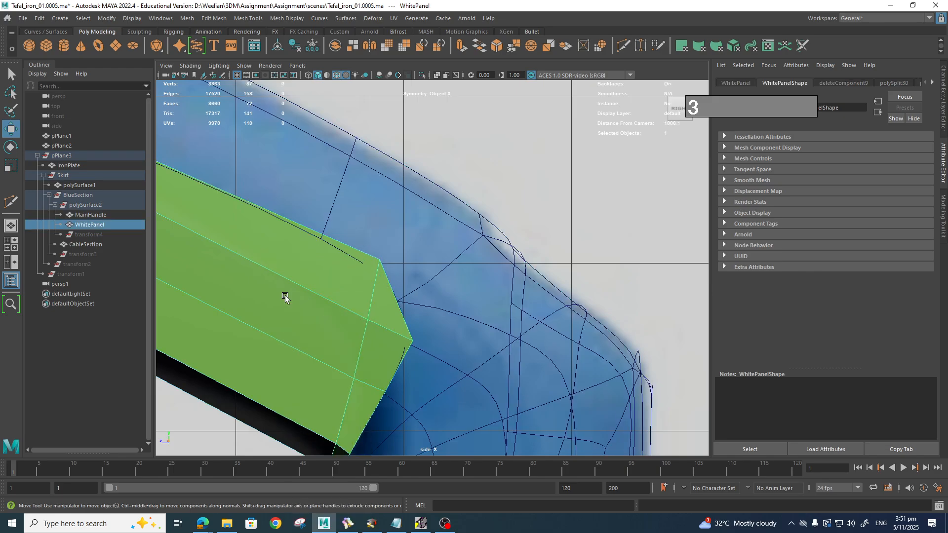
pyautogui.press('3')
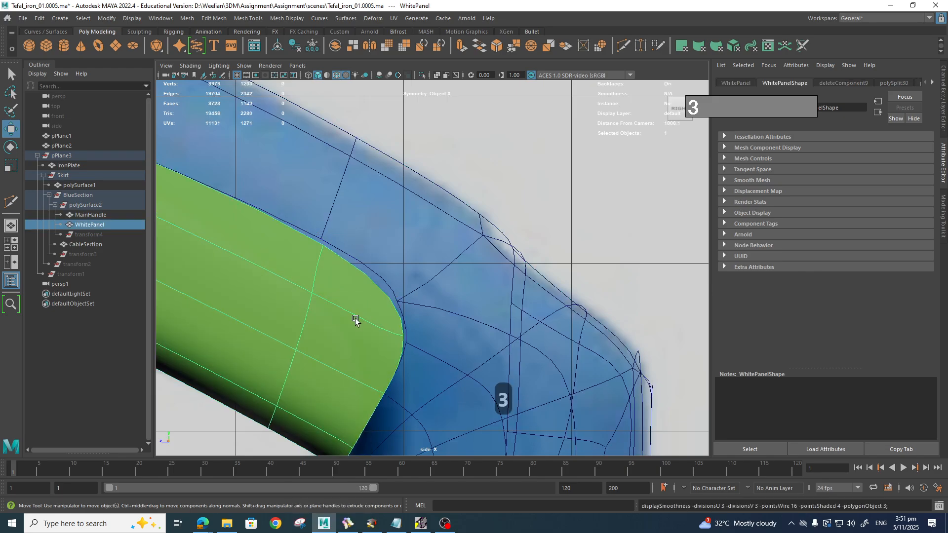
pyautogui.keyDown('alt'); pyautogui.moveTo(355, 320); pyautogui.dragTo(430, 338, button='middle'); pyautogui.keyUp('alt')
pyautogui.moveTo(424, 253); pyautogui.dragTo(404, 297, button='right')
pyautogui.click(404, 297)
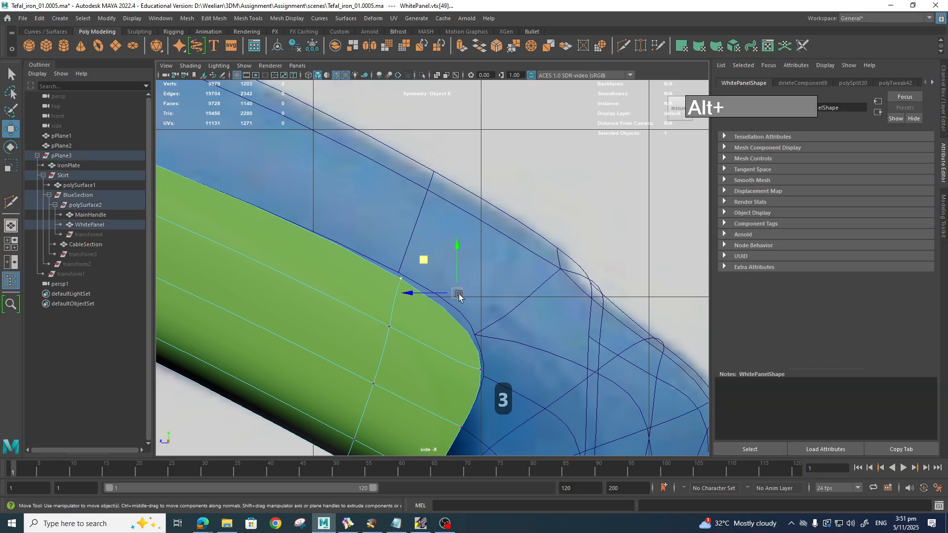
# Step: Frame the whole iron and show the skirt mesh in smoothed preview
pyautogui.keyDown('alt'); pyautogui.moveTo(427, 366); pyautogui.dragTo(372, 350, button='right'); pyautogui.keyUp('alt')
pyautogui.keyDown('alt'); pyautogui.moveTo(373, 350); pyautogui.dragTo(419, 355, button='middle'); pyautogui.keyUp('alt')
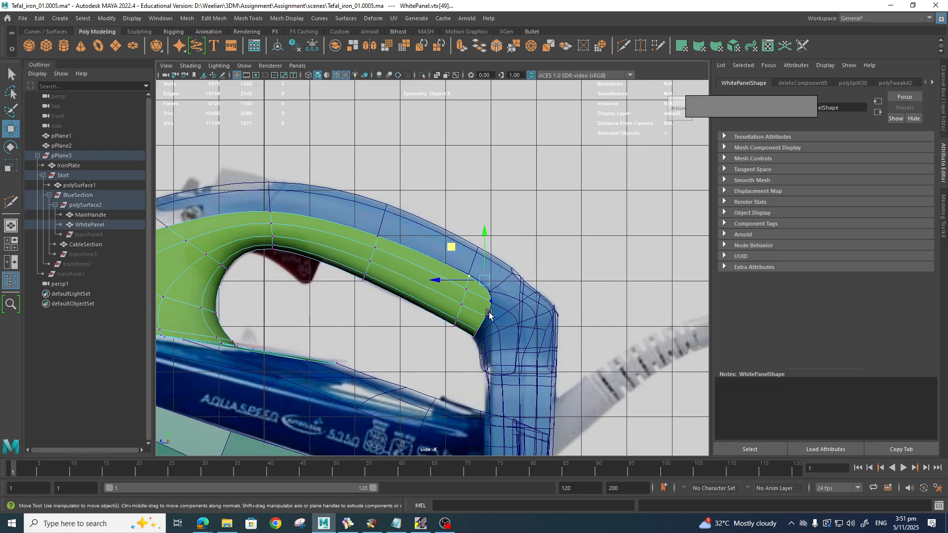
pyautogui.moveTo(489, 315)
pyautogui.keyDown('alt'); pyautogui.mouseDown(button='middle')
pyautogui.moveTo(451, 332)
pyautogui.moveTo(507, 307)
pyautogui.mouseUp(button='middle'); pyautogui.keyUp('alt')
pyautogui.keyDown('alt'); pyautogui.moveTo(420, 280); pyautogui.dragTo(395, 321, button='middle'); pyautogui.keyUp('alt')
pyautogui.keyDown('alt'); pyautogui.scroll(2, 399, 321); pyautogui.keyUp('alt')
pyautogui.keyDown('alt'); pyautogui.scroll(3, 402, 323); pyautogui.keyUp('alt')
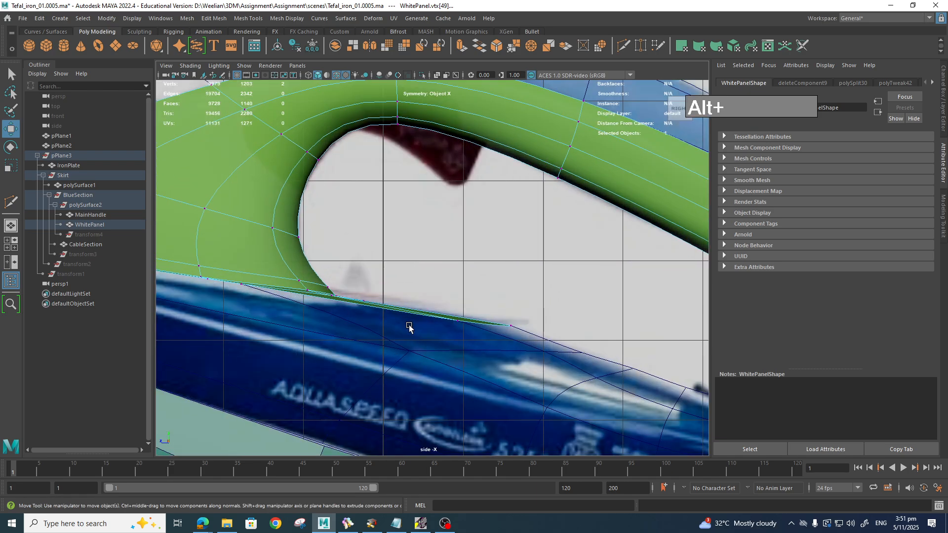
pyautogui.keyDown('alt'); pyautogui.scroll(-10, 410, 327); pyautogui.keyUp('alt')
pyautogui.keyDown('alt'); pyautogui.moveTo(445, 356); pyautogui.dragTo(407, 354, button='middle'); pyautogui.keyUp('alt')
pyautogui.click(433, 364)
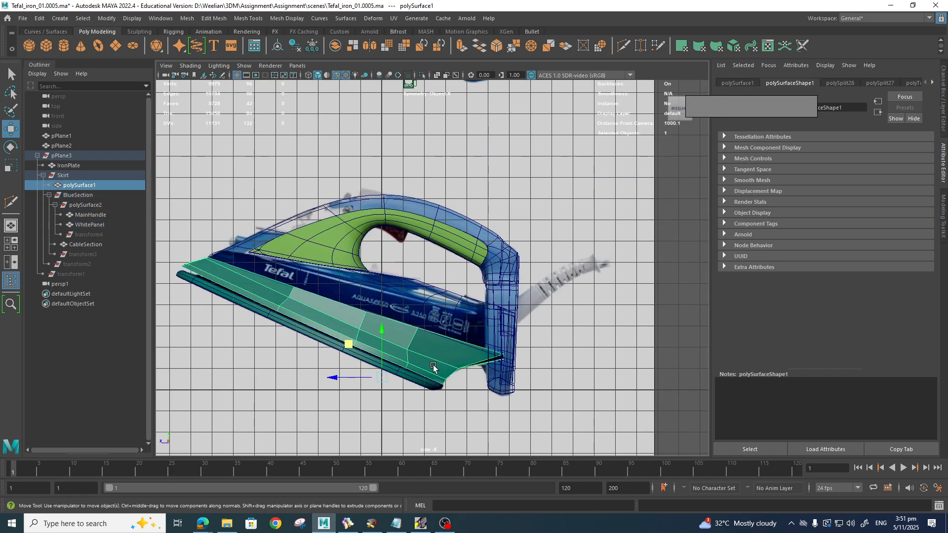
pyautogui.press('3')
pyautogui.click(446, 404)
pyautogui.click(420, 388)
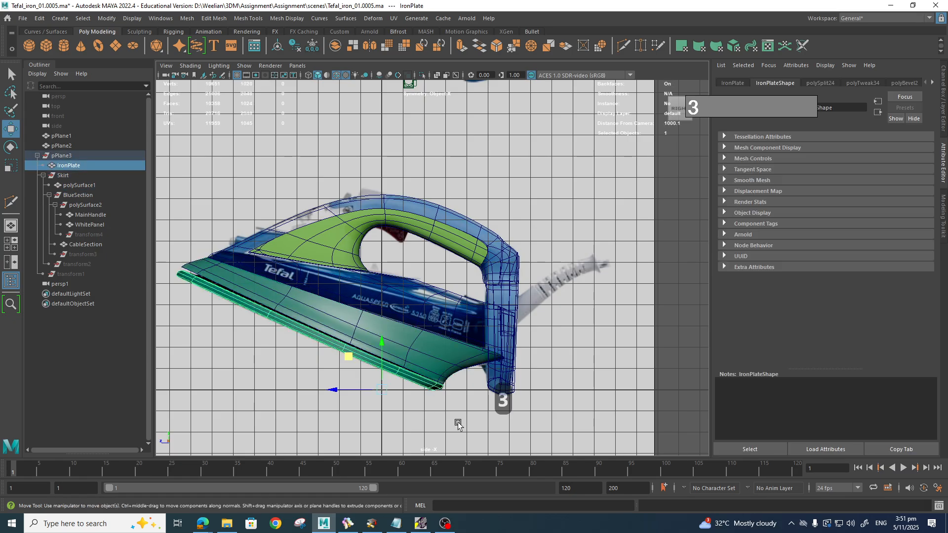
pyautogui.click(446, 417)
# Step: Switch the viewport to the perspective camera and orbit around the iron
pyautogui.keyDown('alt'); pyautogui.scroll(3, 491, 396); pyautogui.keyUp('alt')
pyautogui.keyDown('alt'); pyautogui.moveTo(428, 388); pyautogui.dragTo(514, 391, button='middle'); pyautogui.keyUp('alt')
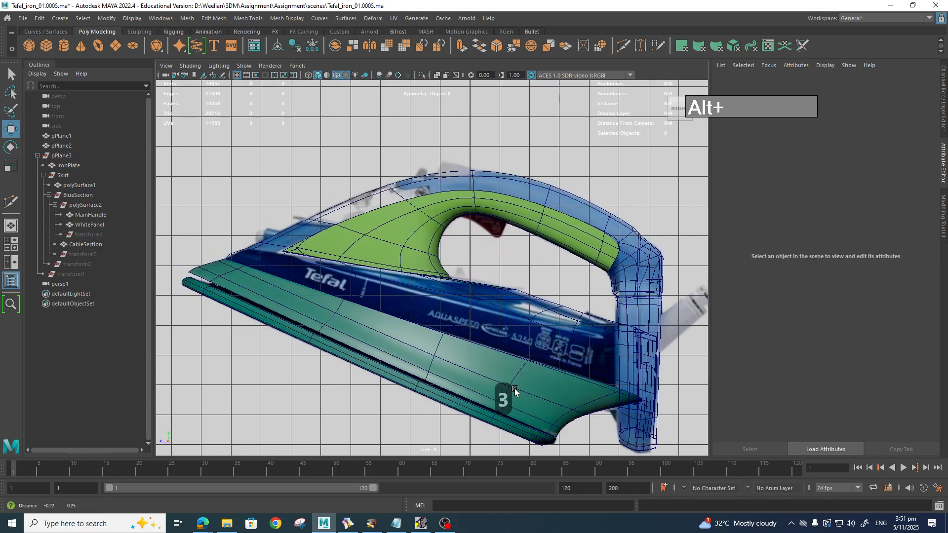
pyautogui.press('space')
pyautogui.moveTo(493, 330); pyautogui.dragTo(499, 319)
pyautogui.keyDown('alt'); pyautogui.moveTo(484, 376); pyautogui.dragTo(542, 277); pyautogui.keyUp('alt')
pyautogui.scroll(-7, 567, 275)
pyautogui.scroll(3, 542, 276)
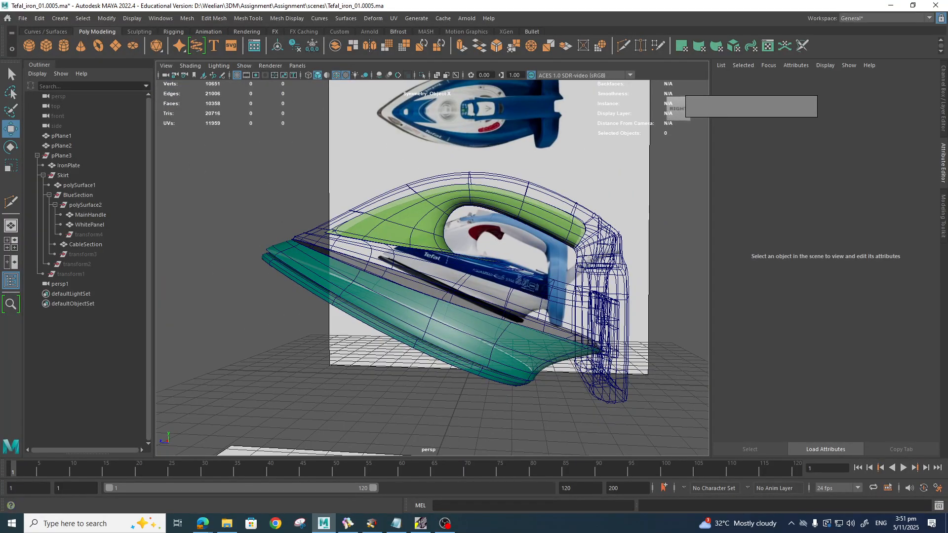
pyautogui.moveTo(514, 367)
pyautogui.keyDown('alt'); pyautogui.mouseDown()
pyautogui.moveTo(390, 363)
pyautogui.moveTo(505, 375)
pyautogui.mouseUp(); pyautogui.keyUp('alt')
# Step: Set the MainHandle material's Transparency to 0 in its Material Attributes
pyautogui.click(597, 231)
pyautogui.rightClick(598, 224)
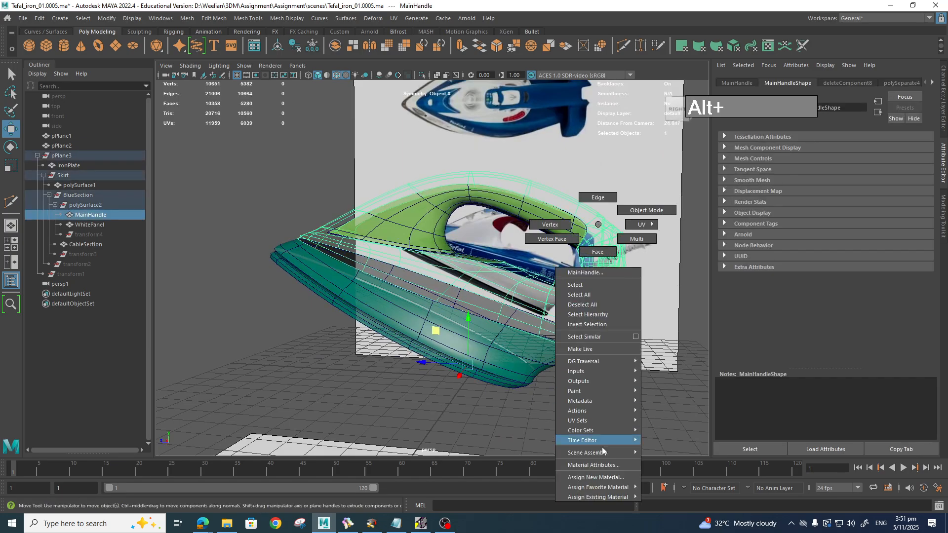
pyautogui.click(608, 465)
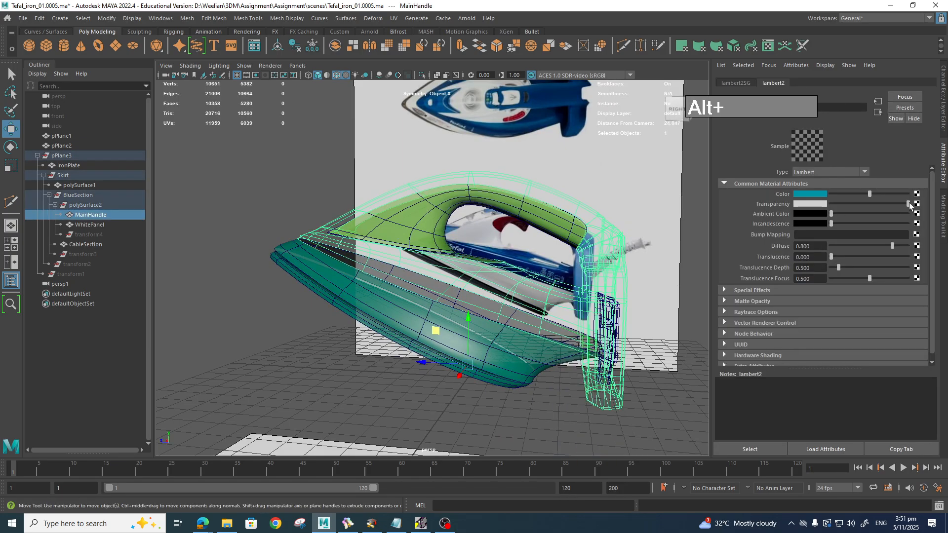
pyautogui.moveTo(909, 203); pyautogui.dragTo(835, 208)
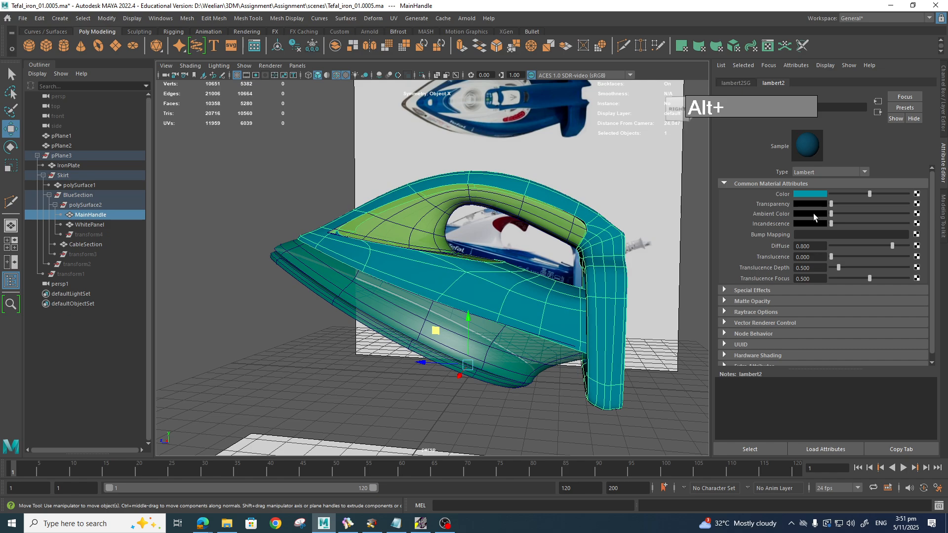
# Step: Orbit and zoom in close on the WhitePanel's front tip
pyautogui.keyDown('alt'); pyautogui.moveTo(524, 310); pyautogui.dragTo(488, 337); pyautogui.keyUp('alt')
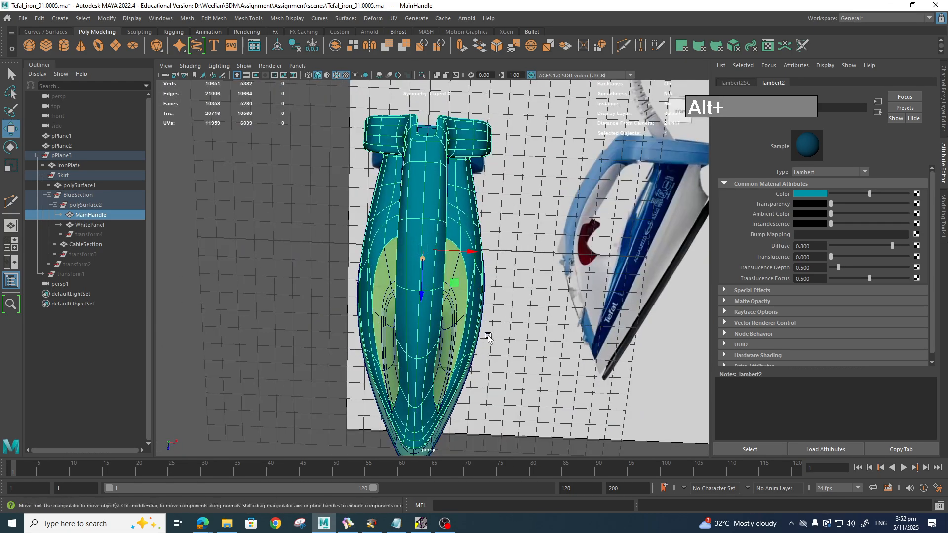
pyautogui.keyDown('alt'); pyautogui.moveTo(488, 338); pyautogui.dragTo(494, 292, button='middle'); pyautogui.keyUp('alt')
pyautogui.keyDown('alt'); pyautogui.moveTo(494, 292); pyautogui.dragTo(399, 261); pyautogui.keyUp('alt')
pyautogui.scroll(5, 366, 278)
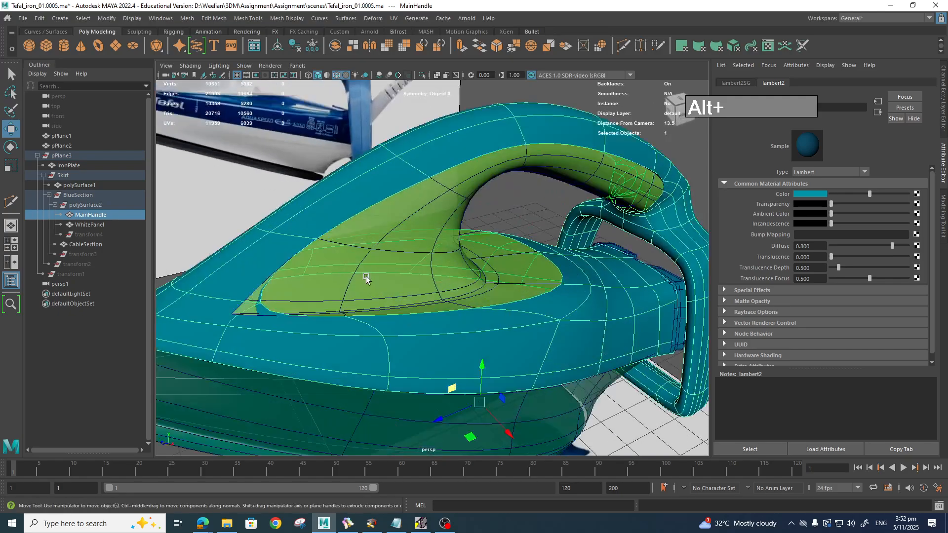
pyautogui.keyDown('alt'); pyautogui.moveTo(366, 279); pyautogui.dragTo(482, 256, button='middle'); pyautogui.keyUp('alt')
pyautogui.scroll(5, 483, 256)
pyautogui.keyDown('alt'); pyautogui.moveTo(482, 256); pyautogui.dragTo(446, 280); pyautogui.keyUp('alt')
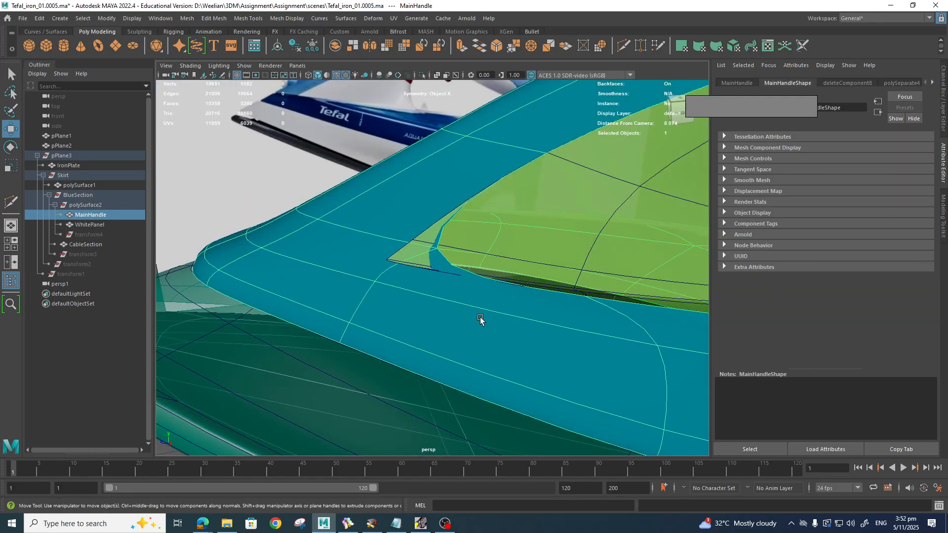
pyautogui.keyDown('alt'); pyautogui.moveTo(507, 303); pyautogui.dragTo(512, 326, button='middle'); pyautogui.keyUp('alt')
pyautogui.keyDown('alt'); pyautogui.moveTo(511, 326); pyautogui.dragTo(482, 338); pyautogui.keyUp('alt')
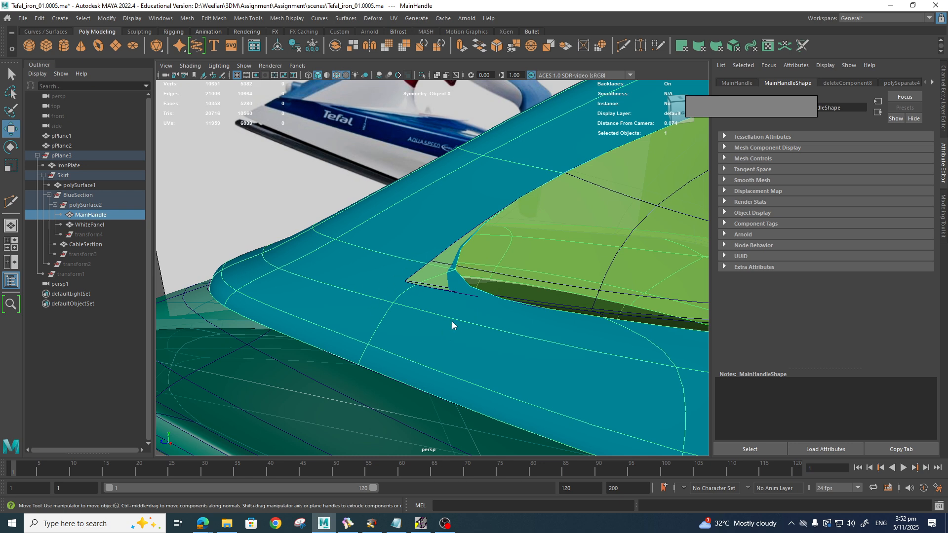
pyautogui.keyDown('shift'); pyautogui.moveTo(452, 321); pyautogui.dragTo(393, 260, button='right'); pyautogui.keyUp('shift')
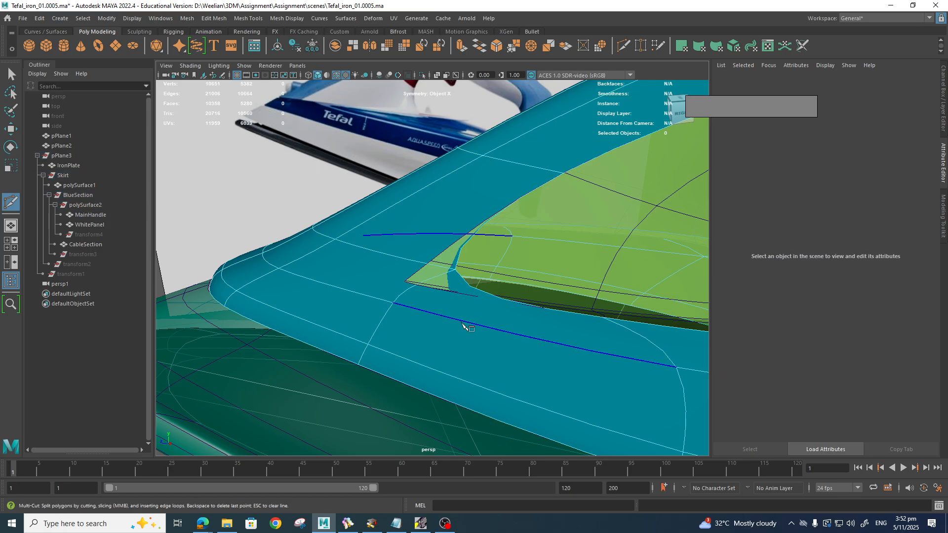
# Step: Multi-Cut two new edges from the MainHandle to the WhitePanel's tip edge
pyautogui.press('1')
pyautogui.scroll(3, 444, 320)
pyautogui.click(433, 322)
pyautogui.moveTo(433, 324)
pyautogui.keyDown('alt'); pyautogui.mouseDown()
pyautogui.moveTo(445, 339)
pyautogui.moveTo(442, 328)
pyautogui.mouseUp(); pyautogui.keyUp('alt')
pyautogui.keyDown('alt'); pyautogui.moveTo(443, 327); pyautogui.dragTo(433, 259, button='middle'); pyautogui.keyUp('alt')
pyautogui.keyDown('alt'); pyautogui.moveTo(435, 262); pyautogui.dragTo(381, 271, button='right'); pyautogui.keyUp('alt')
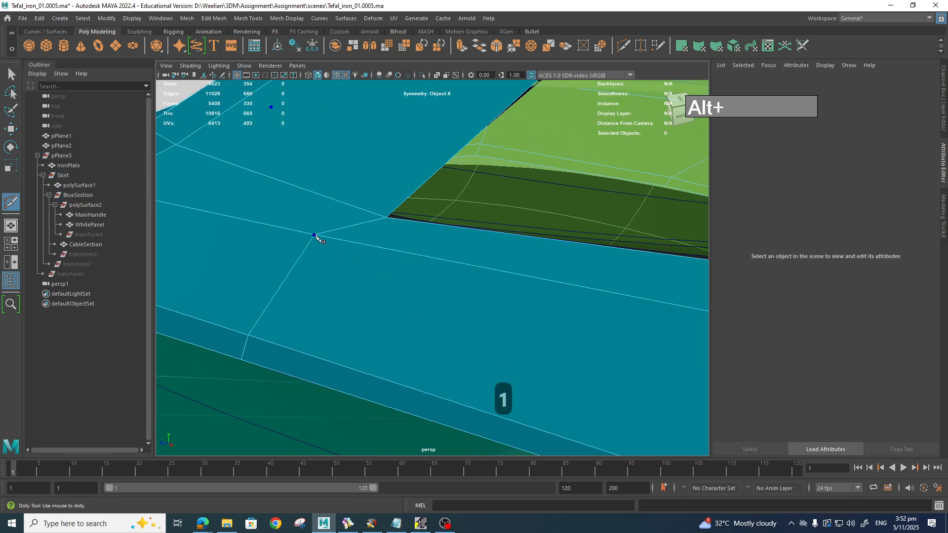
pyautogui.click(400, 219)
pyautogui.press('Return')
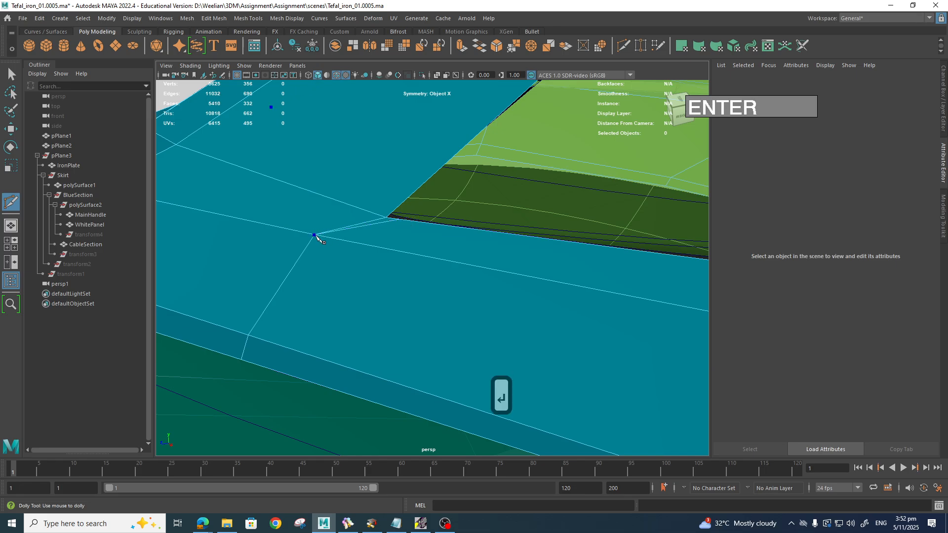
pyautogui.click(379, 216)
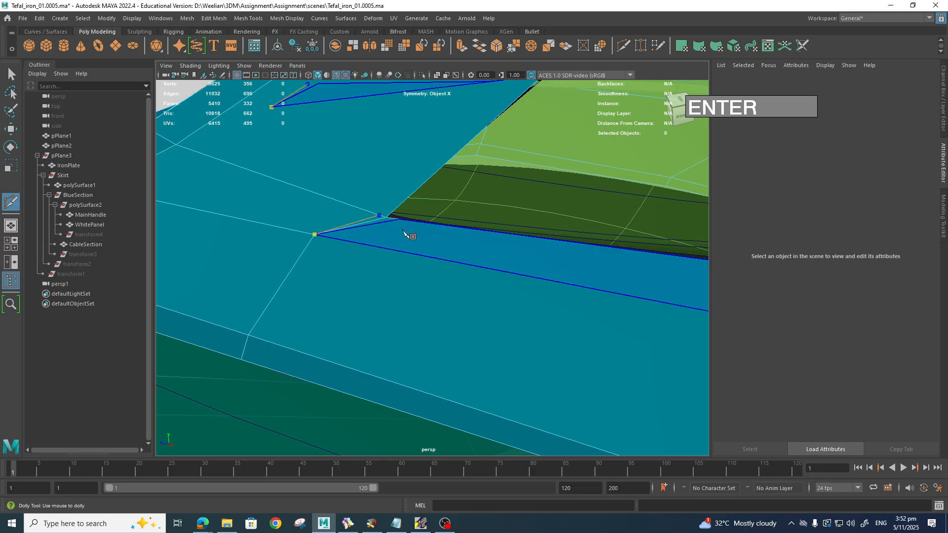
pyautogui.press('Return')
# Step: Check the new cuts in smoothed preview from a lower side angle
pyautogui.keyDown('alt'); pyautogui.moveTo(404, 231); pyautogui.dragTo(413, 240); pyautogui.keyUp('alt')
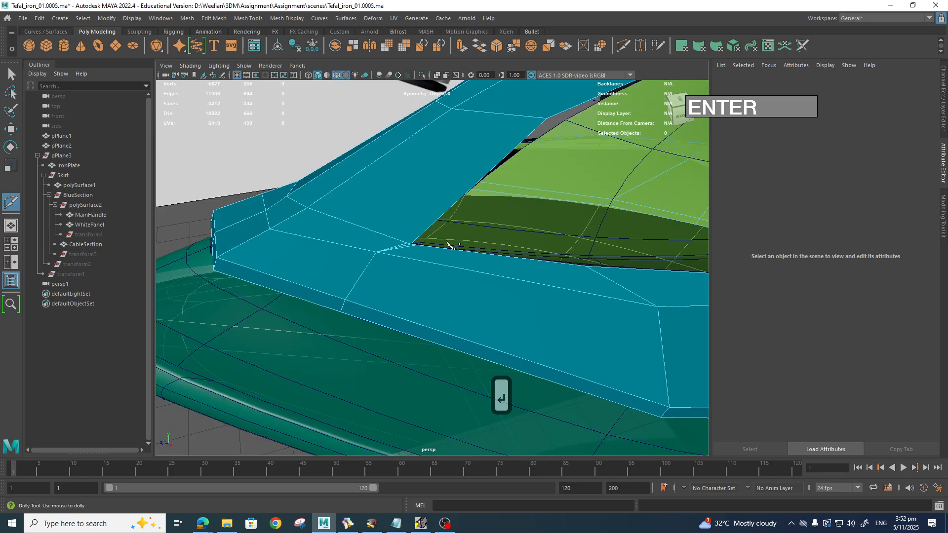
pyautogui.scroll(-5, 467, 236)
pyautogui.keyDown('alt'); pyautogui.moveTo(468, 227); pyautogui.dragTo(392, 270); pyautogui.keyUp('alt')
pyautogui.keyDown('alt'); pyautogui.moveTo(392, 270); pyautogui.dragTo(433, 259, button='middle'); pyautogui.keyUp('alt')
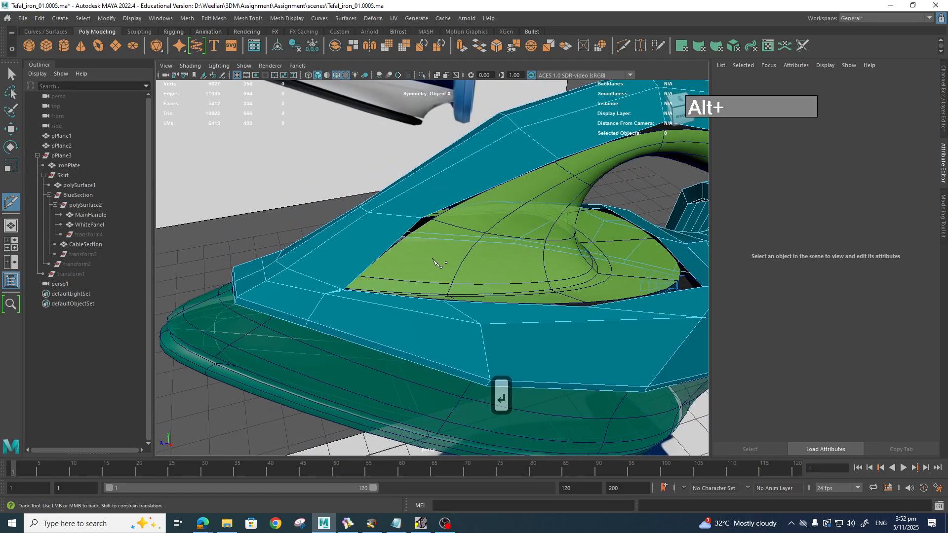
pyautogui.press('3')
pyautogui.keyDown('alt'); pyautogui.moveTo(433, 256); pyautogui.dragTo(473, 251); pyautogui.keyUp('alt')
pyautogui.press('1')
pyautogui.scroll(5, 438, 314)
pyautogui.keyDown('alt'); pyautogui.moveTo(473, 253); pyautogui.dragTo(506, 249, button='middle'); pyautogui.keyUp('alt')
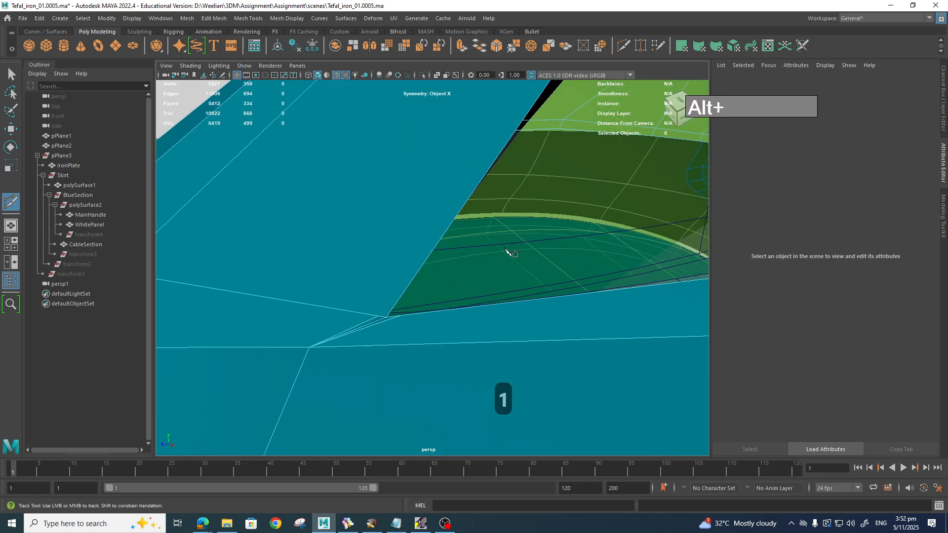
pyautogui.keyDown('alt'); pyautogui.moveTo(482, 241); pyautogui.dragTo(437, 328, button='right'); pyautogui.keyUp('alt')
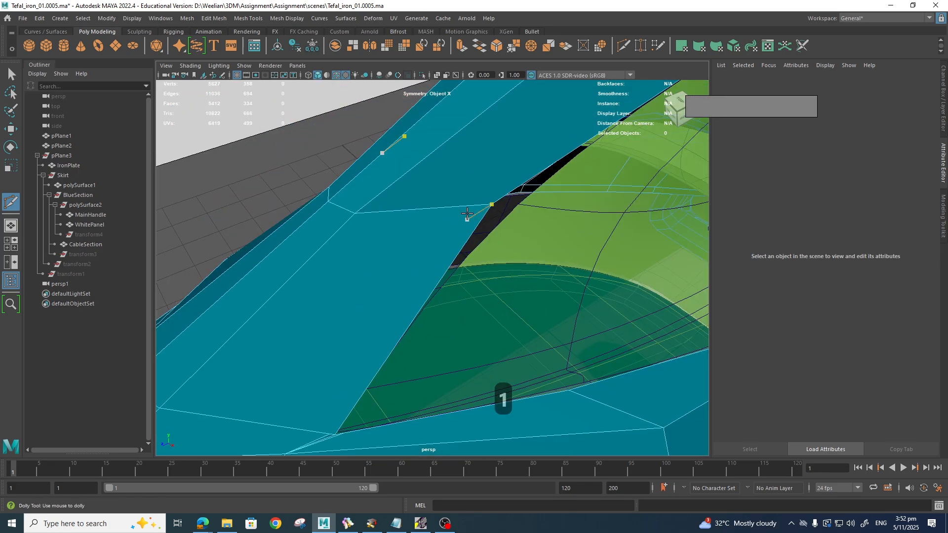
# Step: Insert an edge loop, then pick the MainHandle's corner vertices at the tip
pyautogui.press('ctrl')
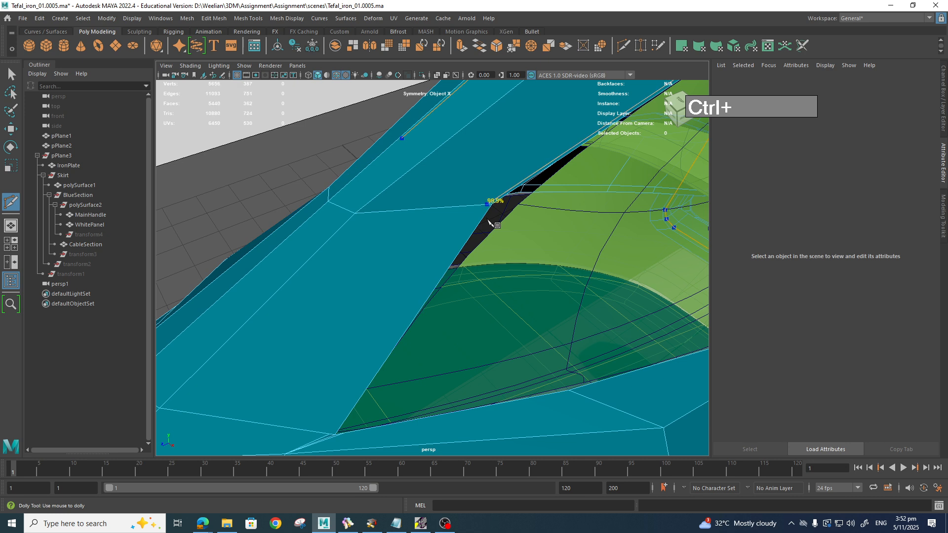
pyautogui.press('1')
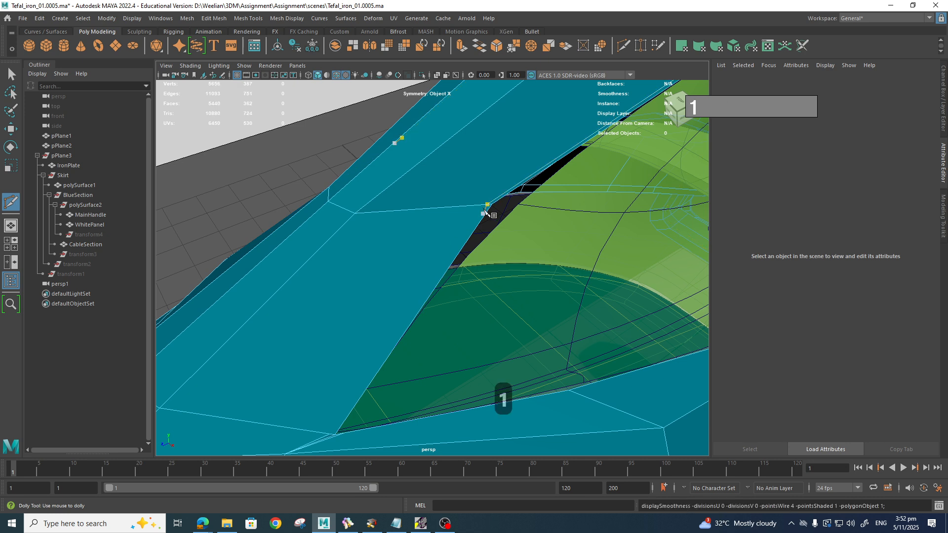
pyautogui.press('q')
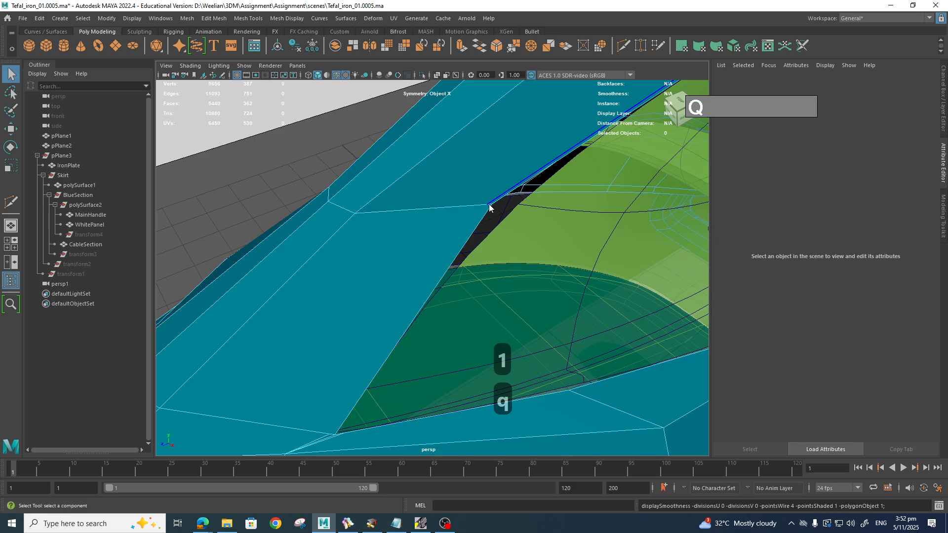
pyautogui.moveTo(489, 207); pyautogui.dragTo(457, 210, button='right')
pyautogui.click(488, 204)
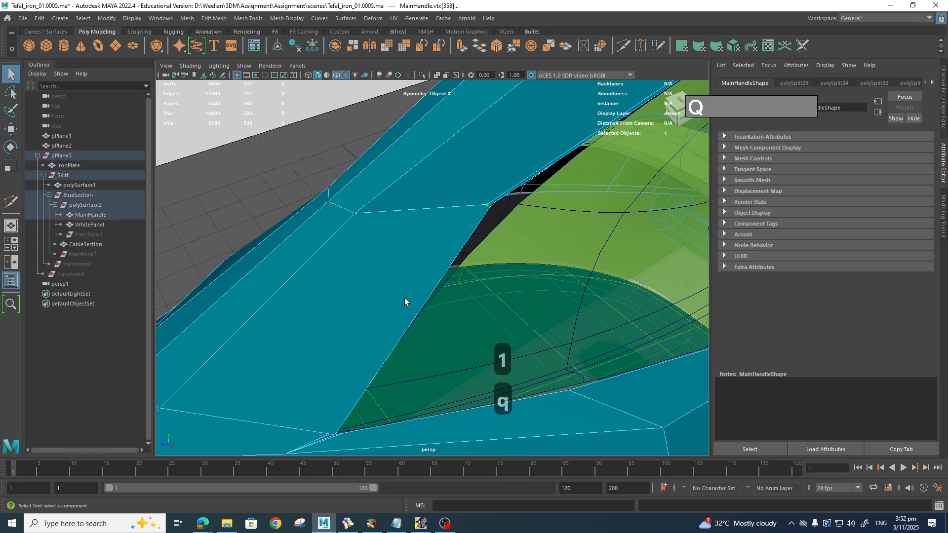
# Step: Connect the MainHandle's front-corner vertices with a new edge and check it smoothed
pyautogui.keyDown('shift'); pyautogui.click(335, 432); pyautogui.keyUp('shift')
pyautogui.keyDown('shift'); pyautogui.rightClick(335, 429); pyautogui.keyUp('shift')
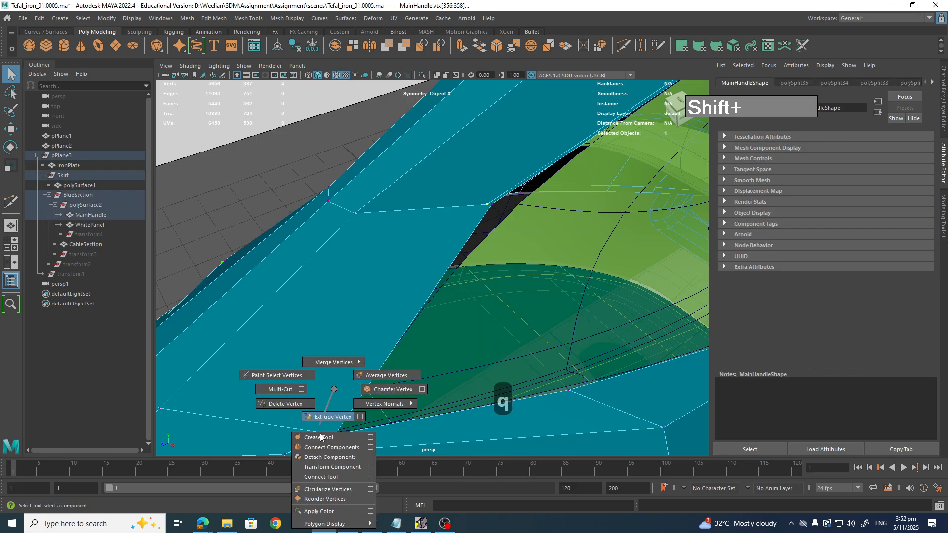
pyautogui.click(332, 447)
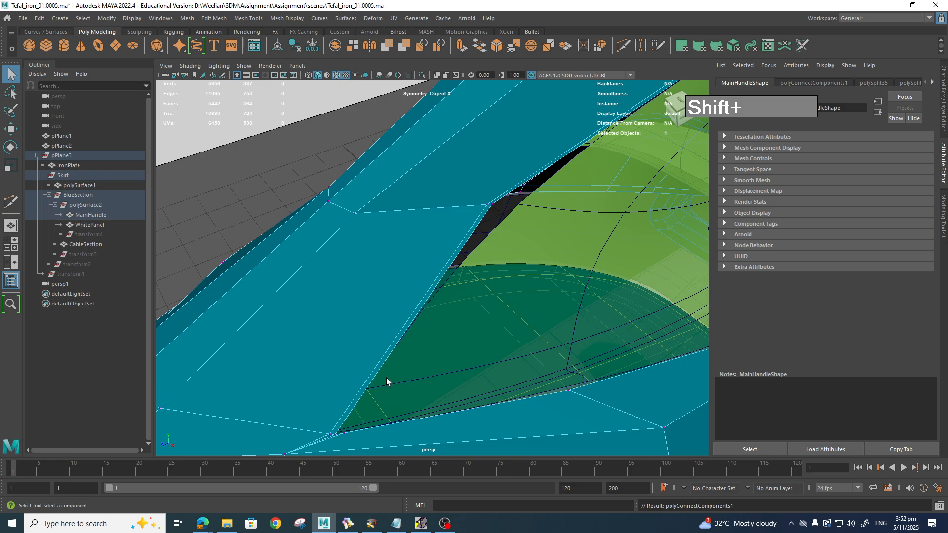
pyautogui.press('3')
pyautogui.keyDown('alt'); pyautogui.moveTo(386, 378); pyautogui.dragTo(425, 369); pyautogui.keyUp('alt')
pyautogui.scroll(3, 429, 369)
pyautogui.keyDown('alt'); pyautogui.moveTo(429, 369); pyautogui.dragTo(437, 363, button='middle'); pyautogui.keyUp('alt')
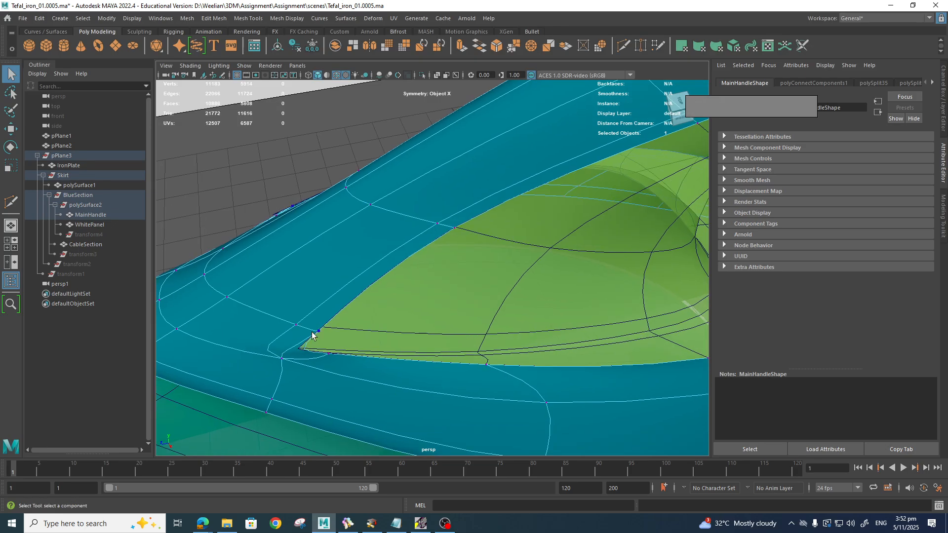
pyautogui.press('1')
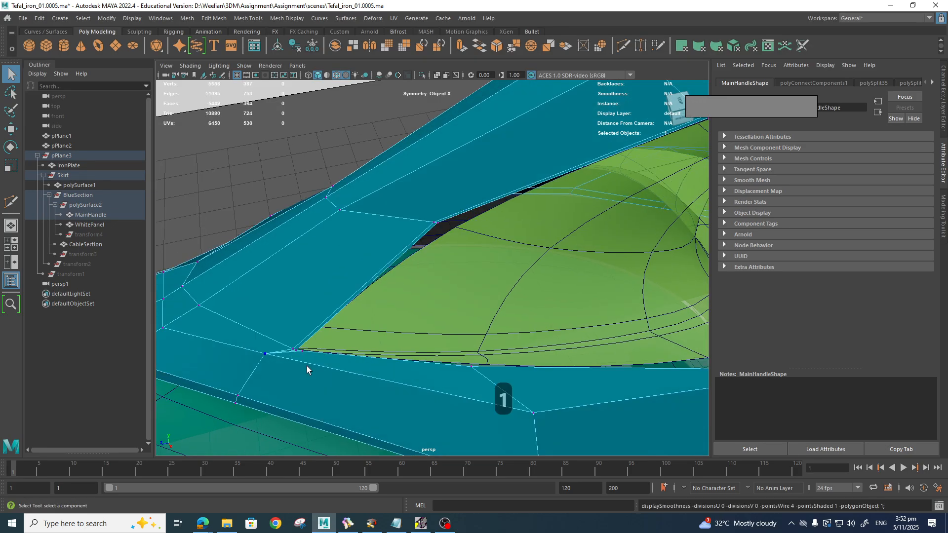
# Step: Delete the stray edge beside the panel tip with Ctrl+Delete and check the corner
pyautogui.keyDown('alt'); pyautogui.moveTo(307, 366); pyautogui.dragTo(401, 275); pyautogui.keyUp('alt')
pyautogui.scroll(5, 401, 275)
pyautogui.scroll(-3, 402, 269)
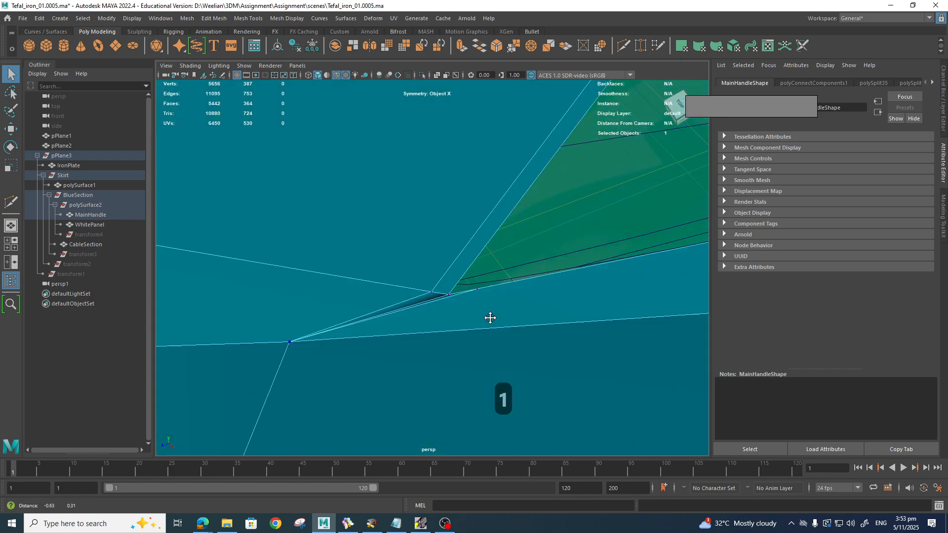
pyautogui.moveTo(441, 252); pyautogui.dragTo(442, 226, button='right')
pyautogui.click(434, 287)
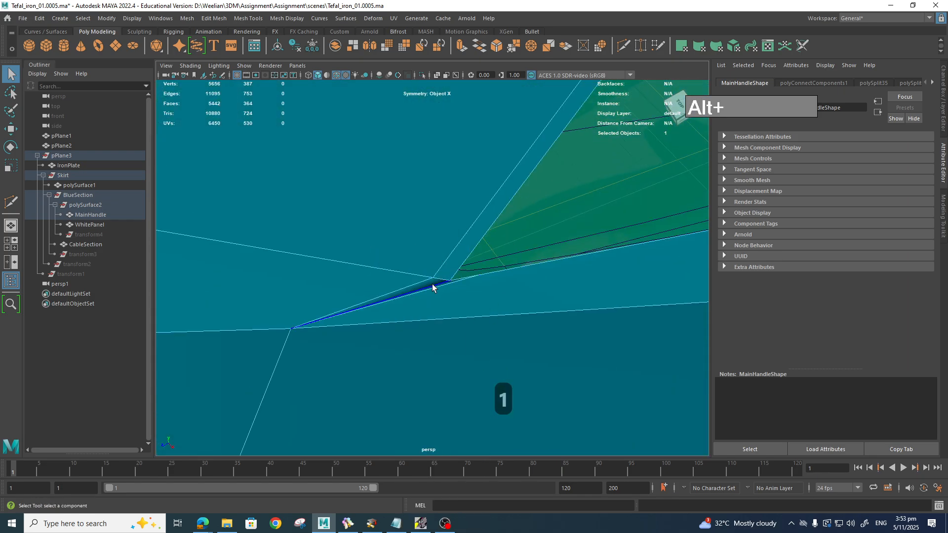
pyautogui.hotkey('ctrl', 'Delete')
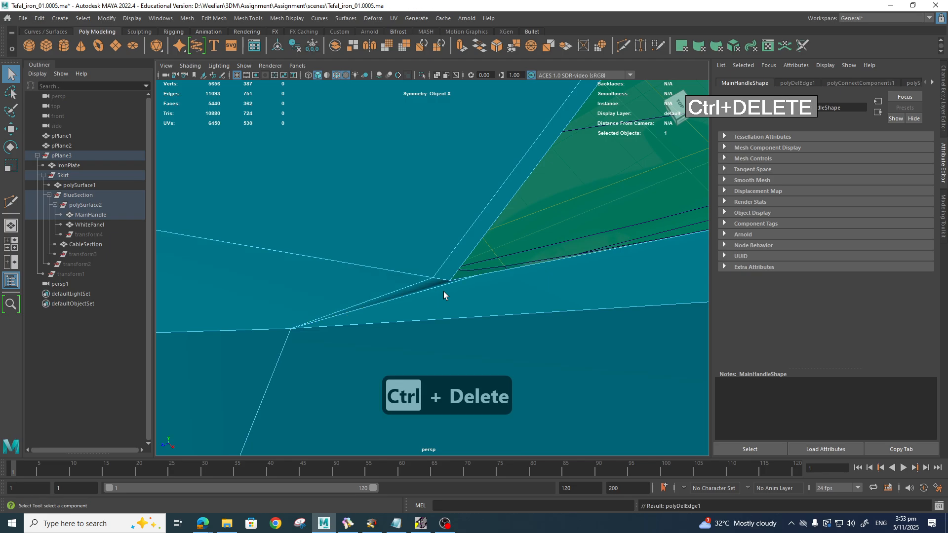
pyautogui.press('3')
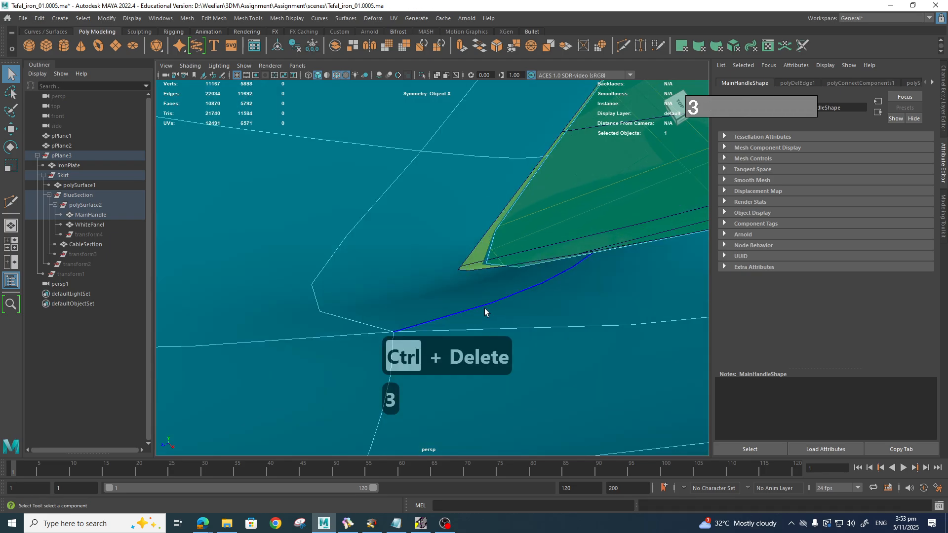
pyautogui.press('1')
pyautogui.keyDown('alt'); pyautogui.moveTo(479, 325); pyautogui.dragTo(460, 298); pyautogui.keyUp('alt')
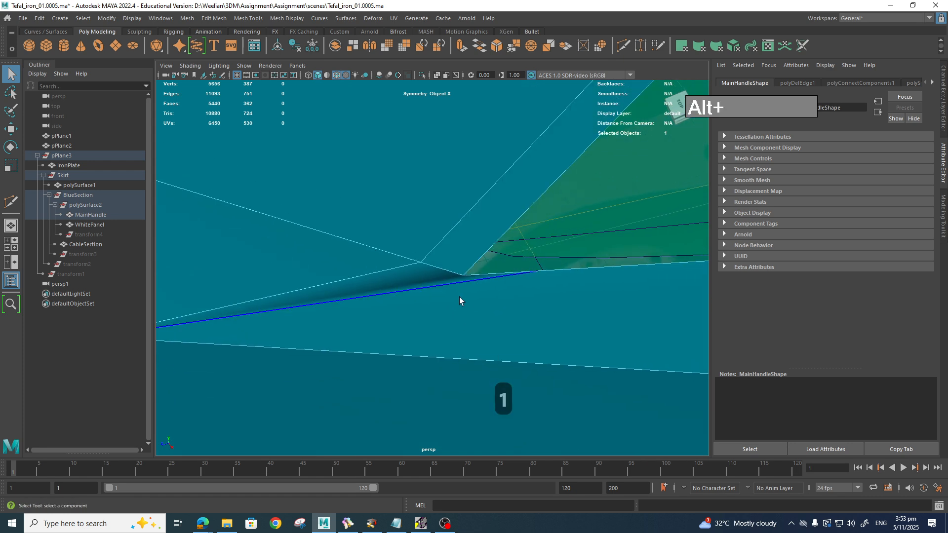
pyautogui.moveTo(469, 251); pyautogui.dragTo(456, 275, button='right')
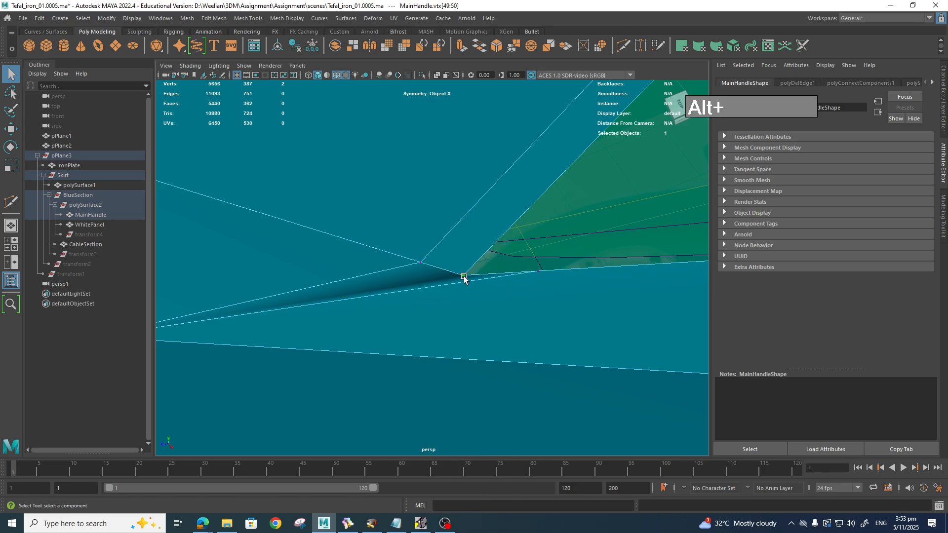
# Step: Slide the handle corner vertex and move WhitePanel vertices vtx[78] and vtx[69] into the corner
pyautogui.press('w')
pyautogui.keyDown('ctrl'); pyautogui.keyDown('shift'); pyautogui.moveTo(464, 275); pyautogui.dragTo(445, 270); pyautogui.keyUp('shift'); pyautogui.keyUp('ctrl')
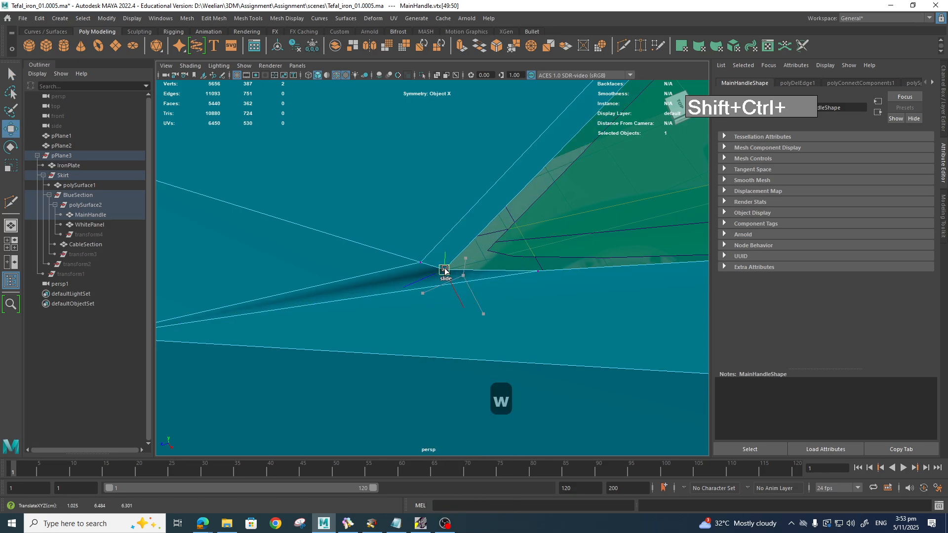
pyautogui.rightClick(504, 251)
pyautogui.click(467, 253)
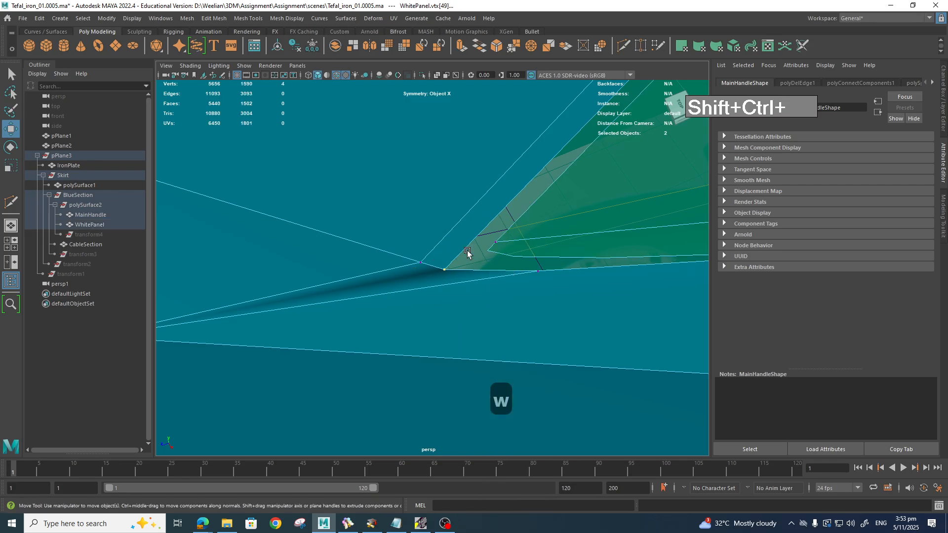
pyautogui.click(487, 242)
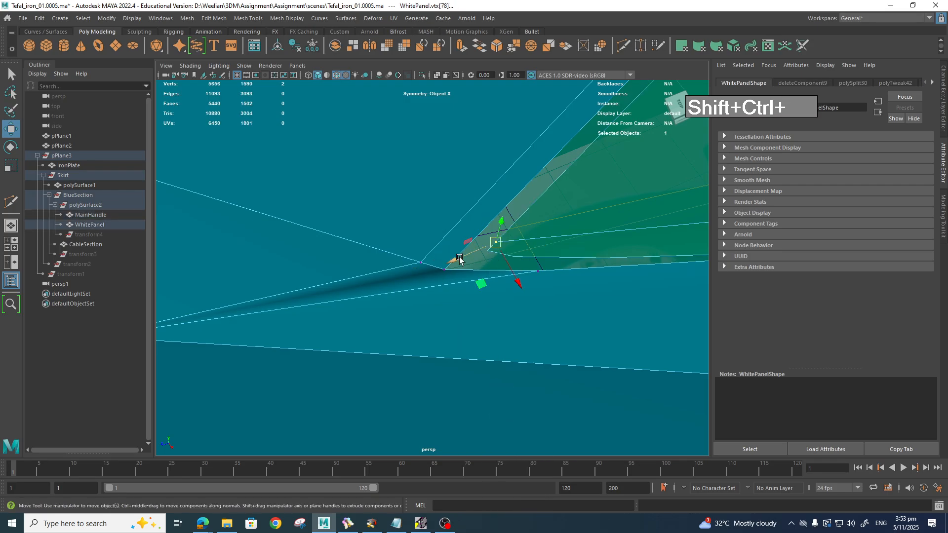
pyautogui.moveTo(459, 259); pyautogui.dragTo(393, 286, button='middle')
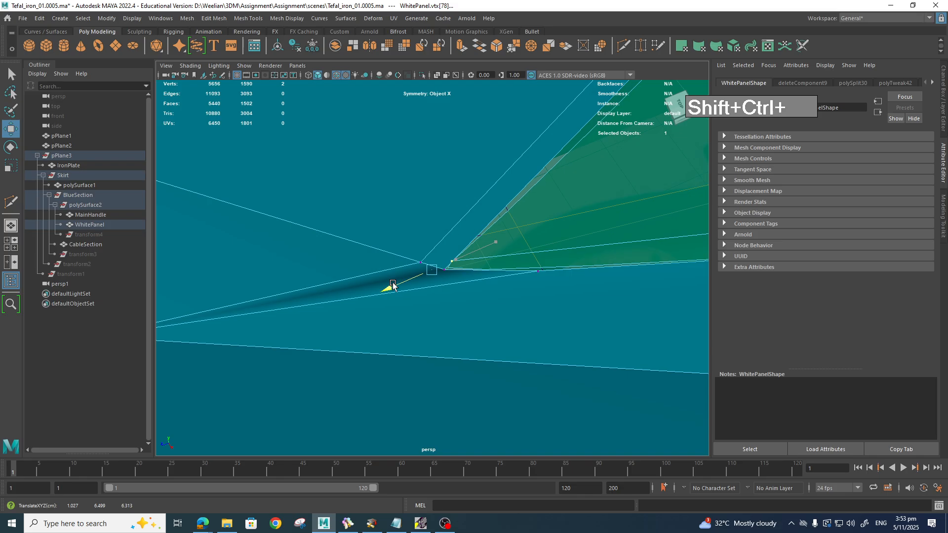
pyautogui.scroll(-5, 465, 254)
pyautogui.scroll(4, 469, 256)
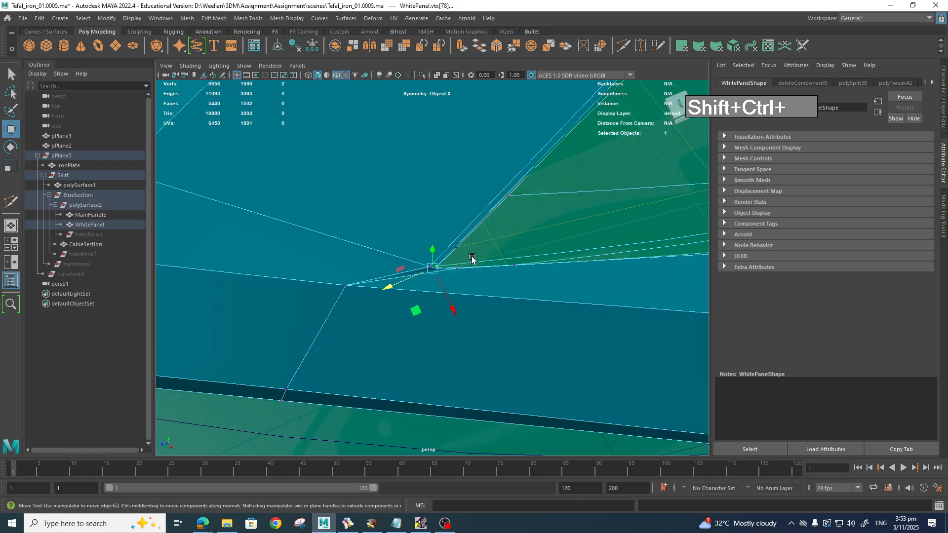
pyautogui.click(516, 204)
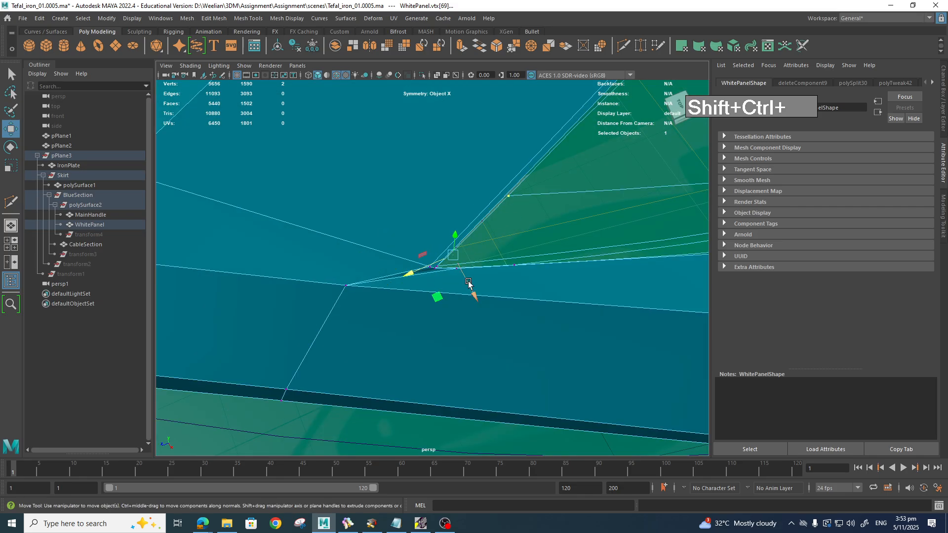
pyautogui.moveTo(469, 283); pyautogui.dragTo(464, 281)
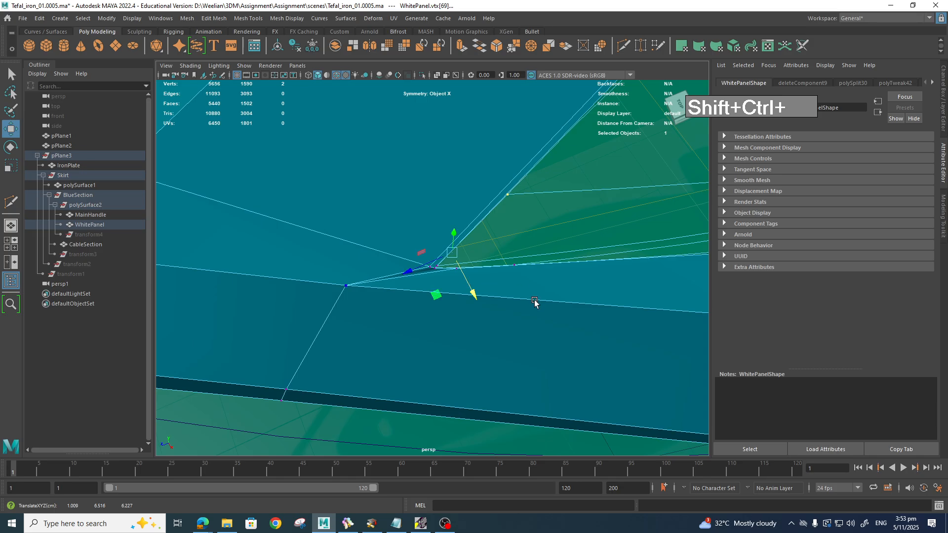
# Step: Preview MainHandle and WhitePanel smoothed and inspect the green front tip
pyautogui.press('3')
pyautogui.rightClick(539, 225)
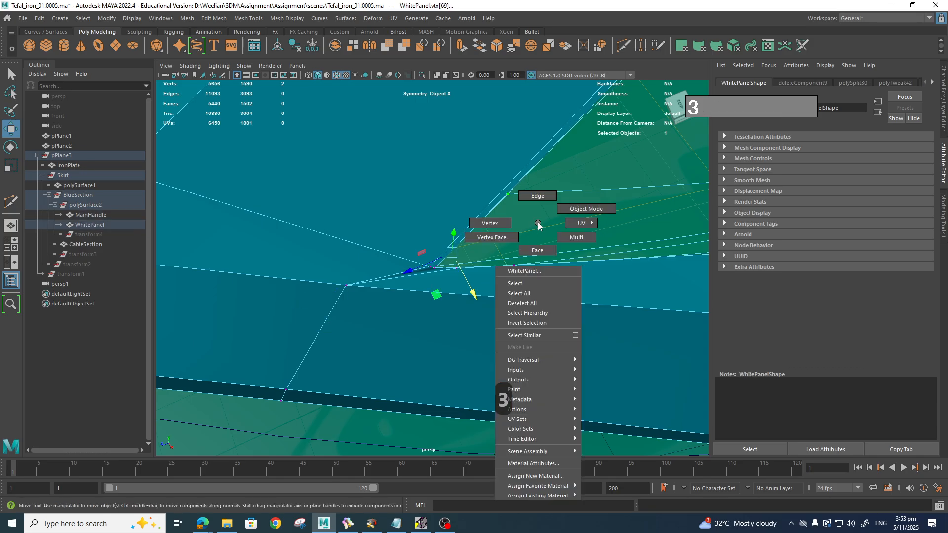
pyautogui.moveTo(539, 224); pyautogui.dragTo(567, 208, button='right')
pyautogui.click(423, 208)
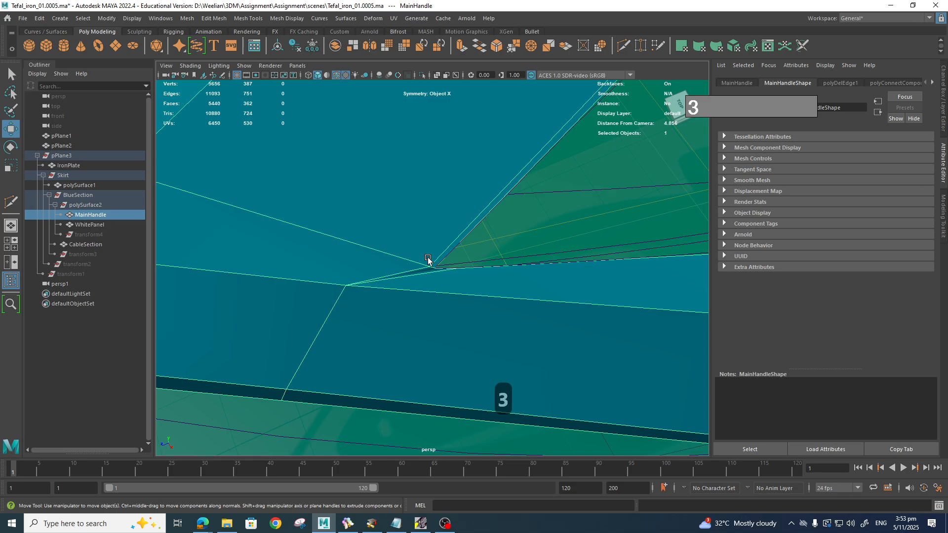
pyautogui.press('3')
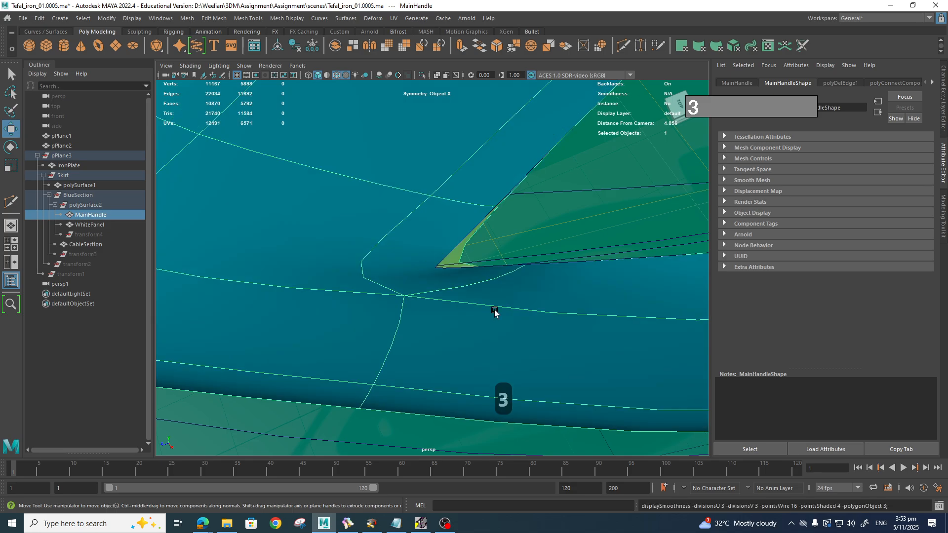
pyautogui.scroll(-10, 494, 313)
pyautogui.keyDown('alt'); pyautogui.moveTo(503, 313); pyautogui.dragTo(650, 363); pyautogui.keyUp('alt')
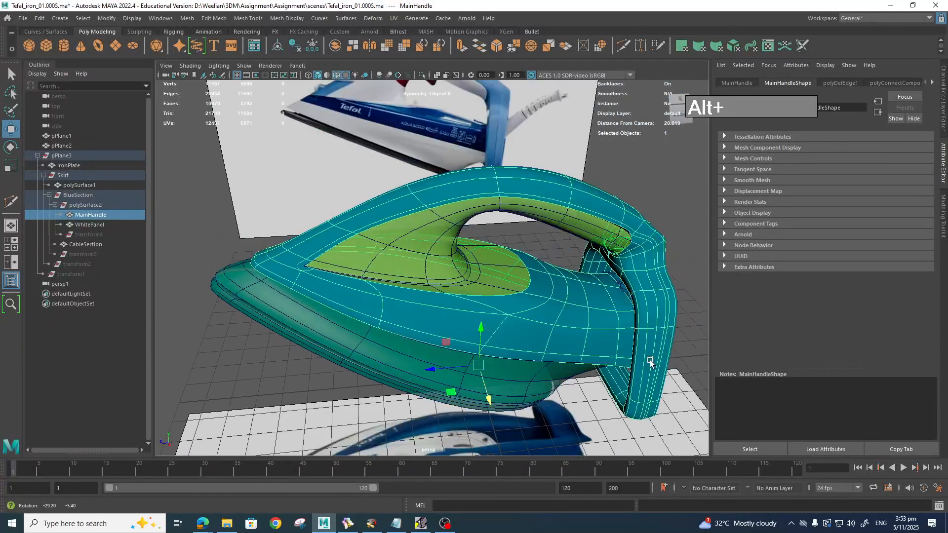
pyautogui.scroll(10, 650, 363)
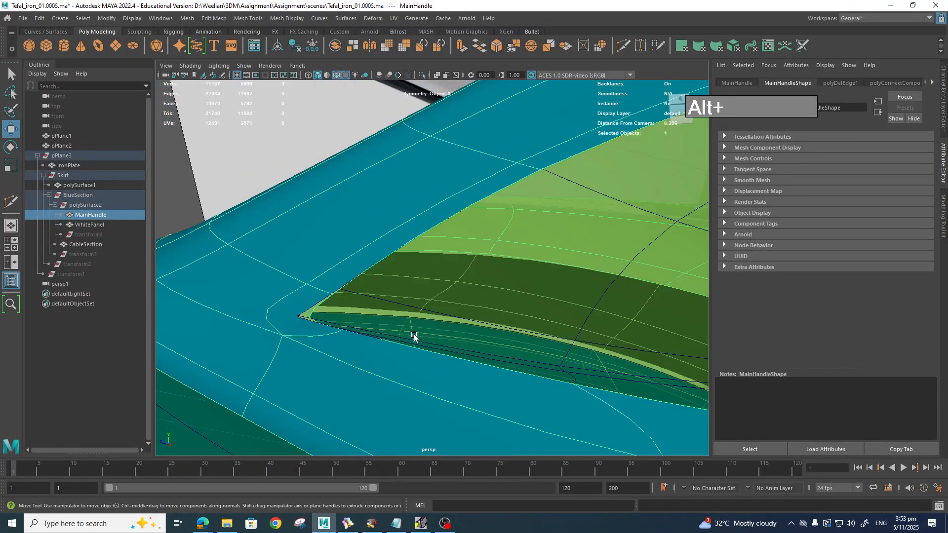
pyautogui.keyDown('alt'); pyautogui.moveTo(414, 337); pyautogui.dragTo(468, 303); pyautogui.keyUp('alt')
pyautogui.click(467, 303)
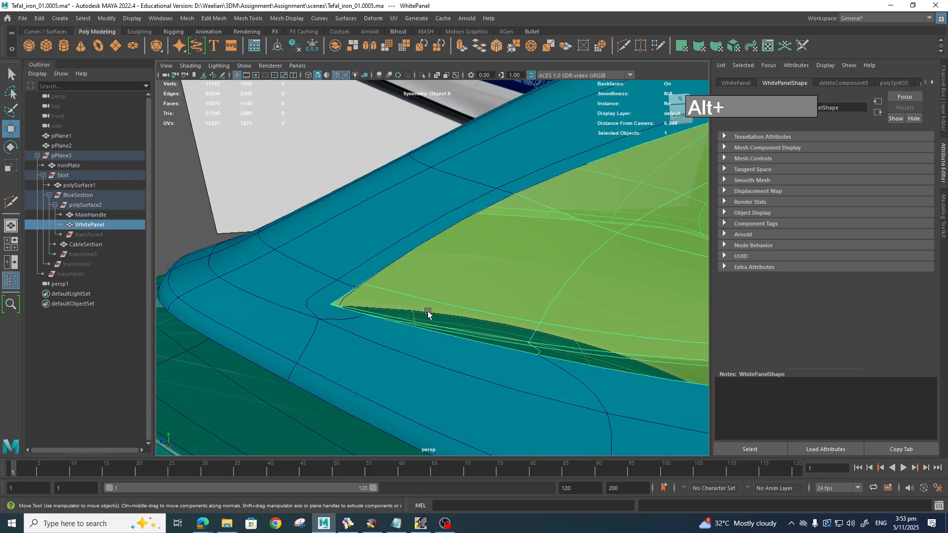
pyautogui.keyDown('shift'); pyautogui.moveTo(413, 301); pyautogui.dragTo(365, 263, button='right'); pyautogui.keyUp('shift')
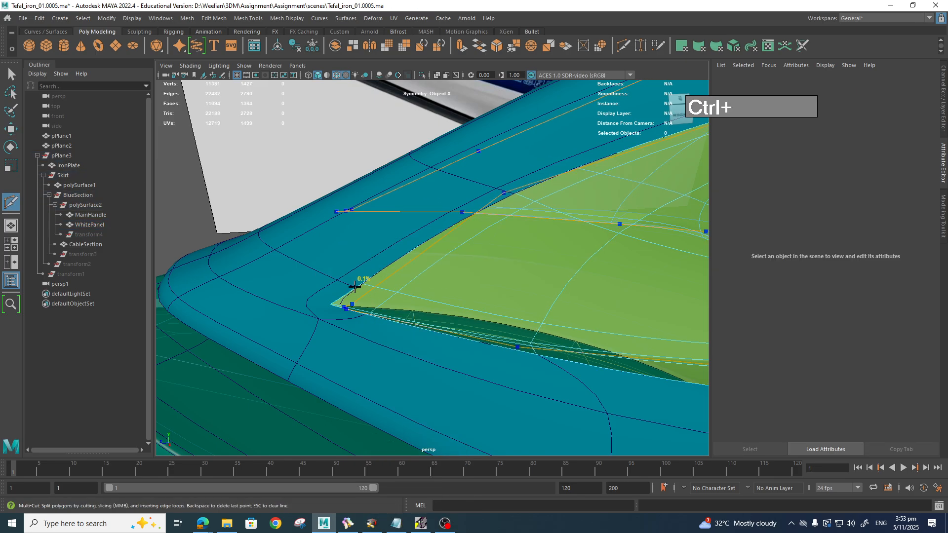
# Step: Add an edge loop near the WhitePanel's front tip and check it smoothed
pyautogui.keyDown('ctrl'); pyautogui.click(354, 287); pyautogui.keyUp('ctrl')
pyautogui.press('q')
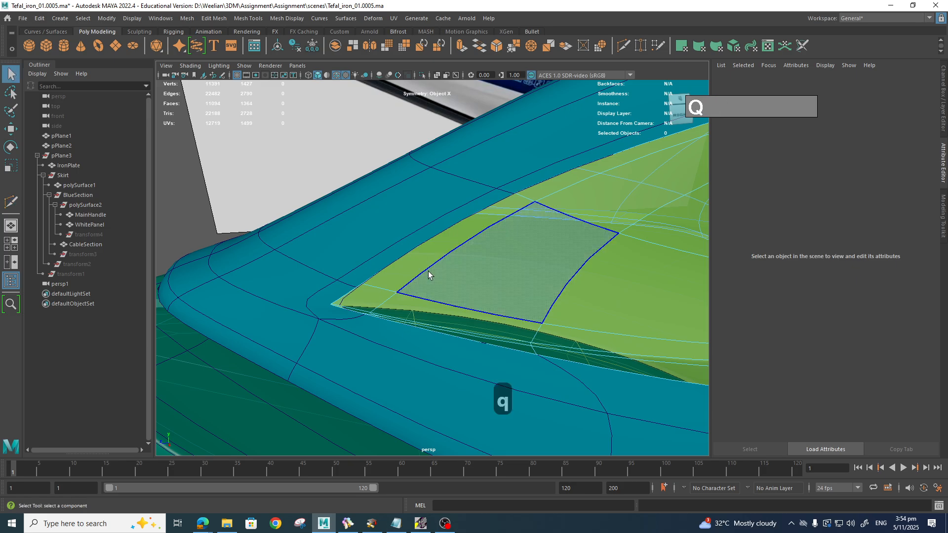
pyautogui.moveTo(429, 252); pyautogui.dragTo(483, 239, button='right')
pyautogui.scroll(-5, 478, 270)
pyautogui.keyDown('alt'); pyautogui.moveTo(475, 299); pyautogui.dragTo(426, 315); pyautogui.keyUp('alt')
pyautogui.keyDown('alt'); pyautogui.moveTo(262, 352); pyautogui.dragTo(460, 268); pyautogui.keyUp('alt')
pyautogui.scroll(5, 461, 268)
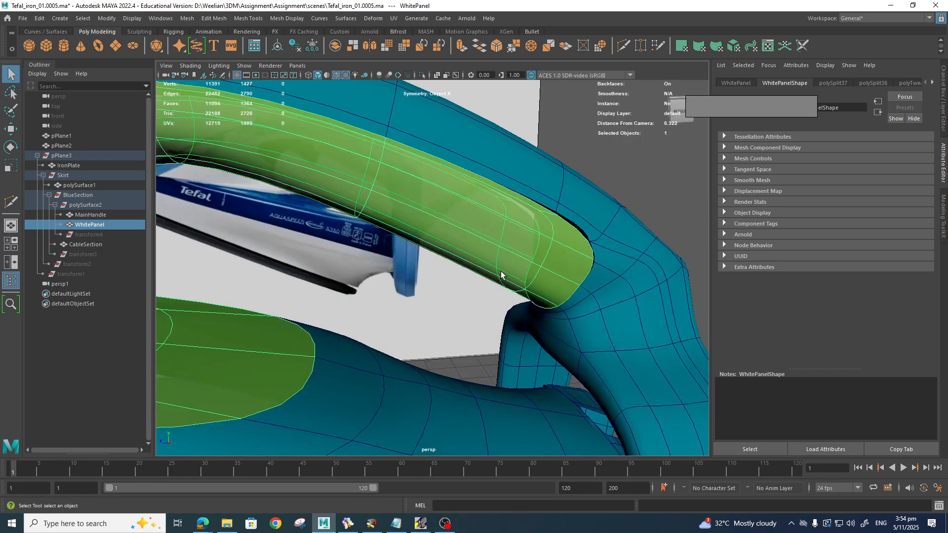
pyautogui.scroll(6, 341, 295)
pyautogui.scroll(3, 426, 302)
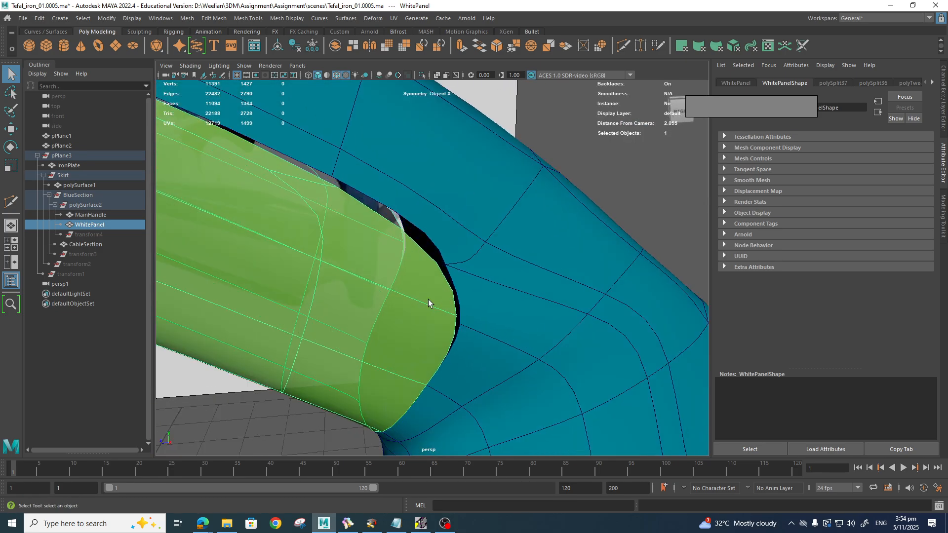
pyautogui.press('1')
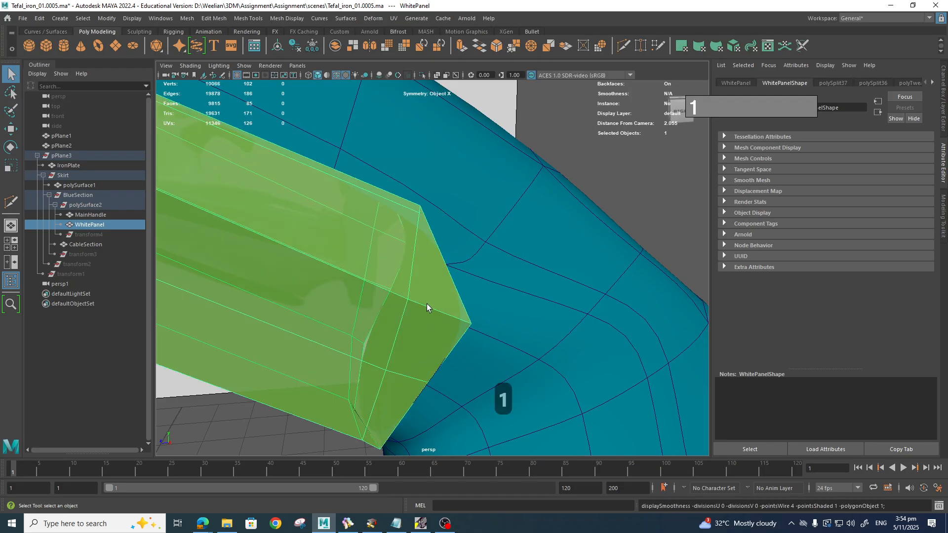
pyautogui.press('3')
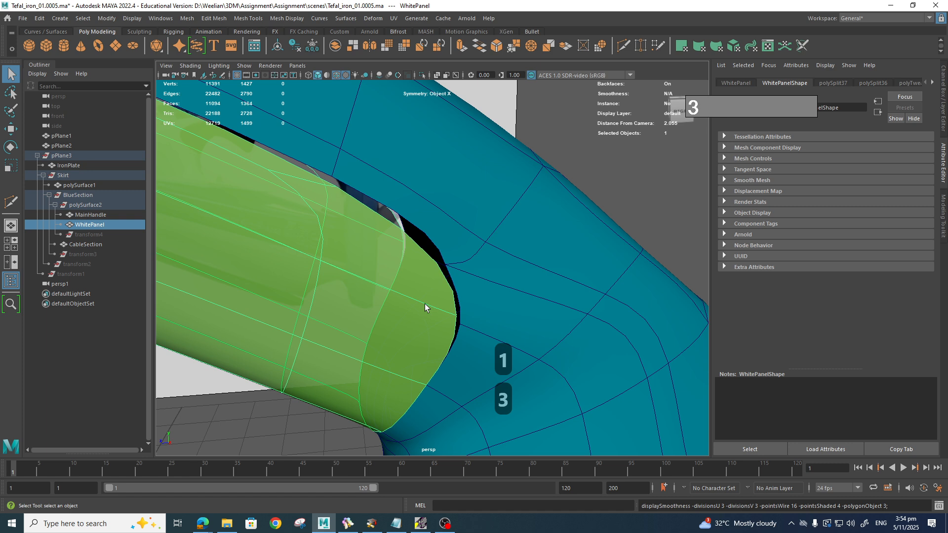
# Step: Frame the panel's rear corner in side view and select MainHandle's corner vertex
pyautogui.keyDown('alt'); pyautogui.moveTo(425, 304); pyautogui.dragTo(451, 298); pyautogui.keyUp('alt')
pyautogui.press('space')
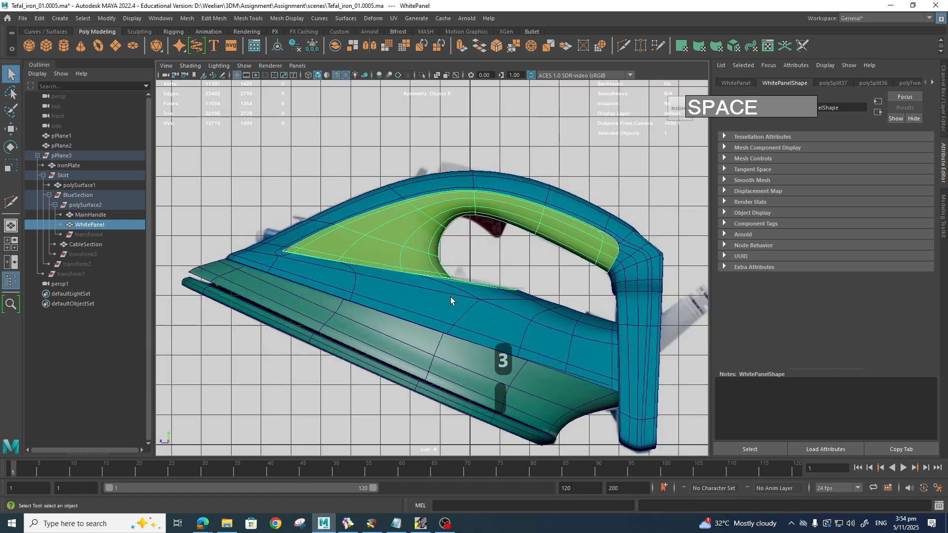
pyautogui.keyDown('alt'); pyautogui.moveTo(655, 222); pyautogui.dragTo(371, 315, button='middle'); pyautogui.keyUp('alt')
pyautogui.scroll(6, 329, 371)
pyautogui.keyDown('alt'); pyautogui.moveTo(330, 372); pyautogui.dragTo(446, 331, button='middle'); pyautogui.keyUp('alt')
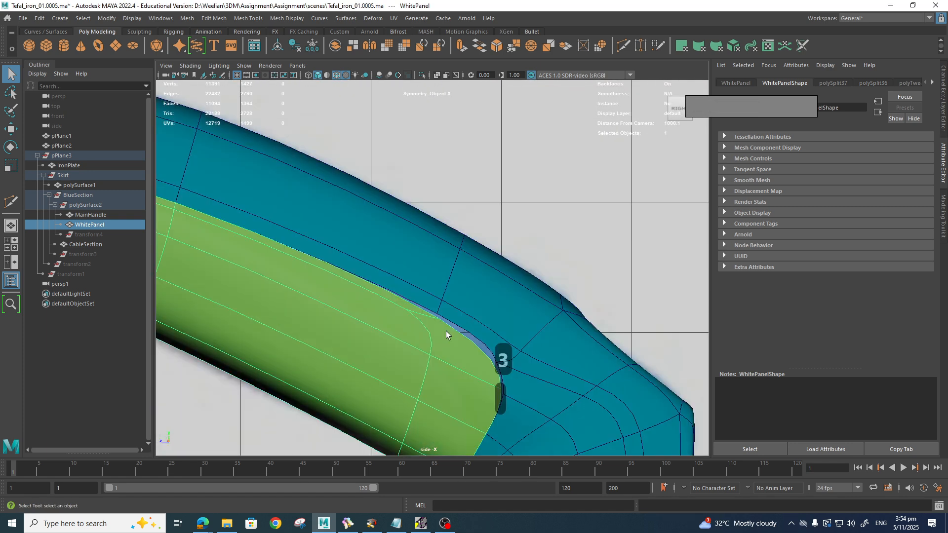
pyautogui.scroll(3, 484, 350)
pyautogui.keyDown('alt'); pyautogui.moveTo(487, 354); pyautogui.dragTo(441, 314, button='middle'); pyautogui.keyUp('alt')
pyautogui.moveTo(447, 249); pyautogui.dragTo(424, 254, button='right')
pyautogui.click(351, 225)
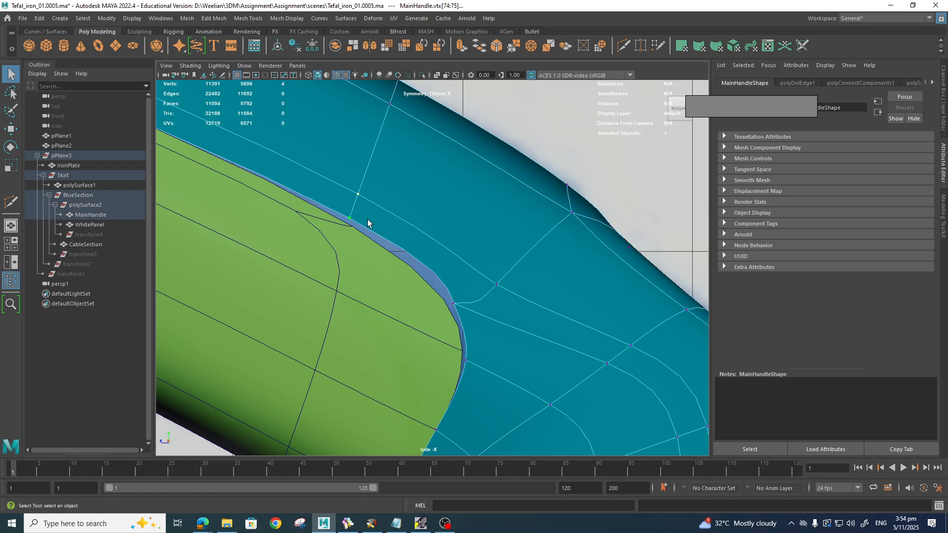
# Step: Move MainHandle's corner vertices down and inward so the handle edge hugs the panel's rear corner
pyautogui.press('w')
pyautogui.moveTo(424, 214); pyautogui.dragTo(428, 216)
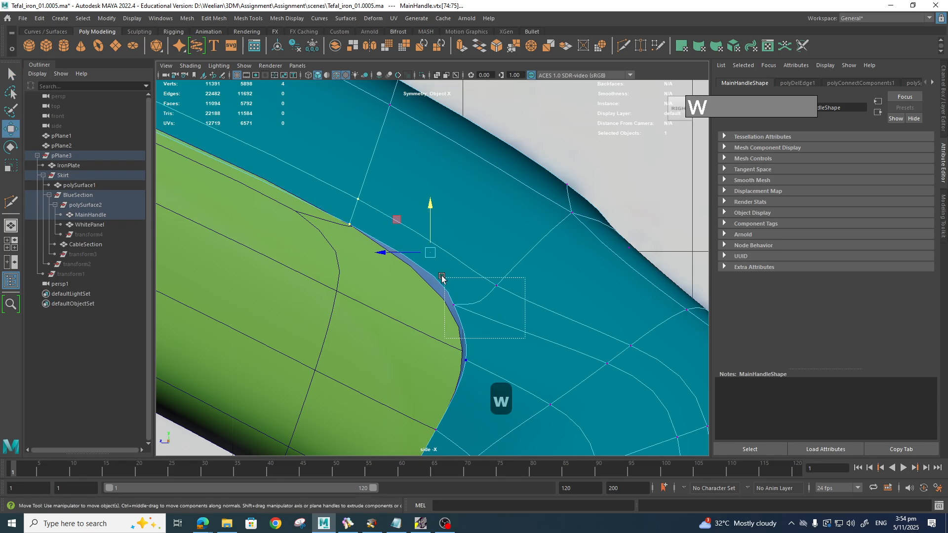
pyautogui.click(493, 295)
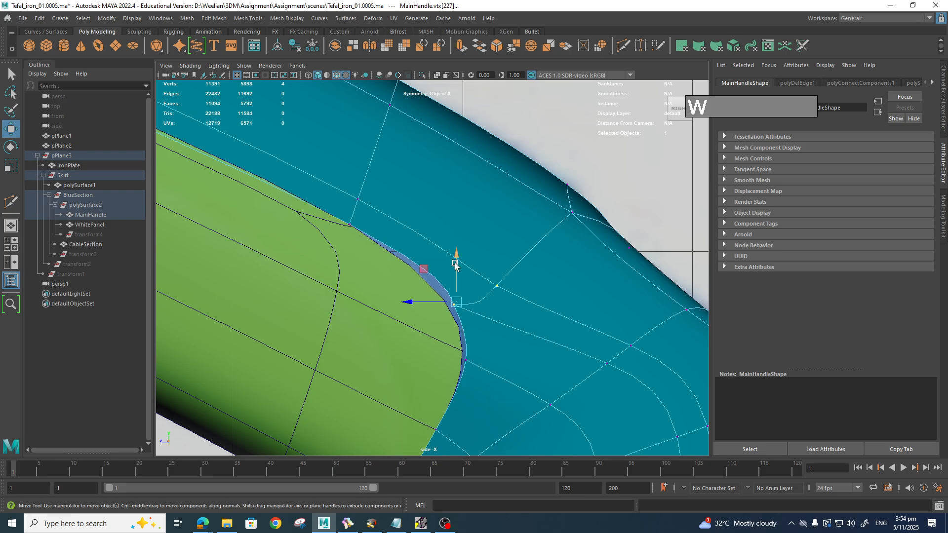
pyautogui.moveTo(456, 258); pyautogui.dragTo(455, 274)
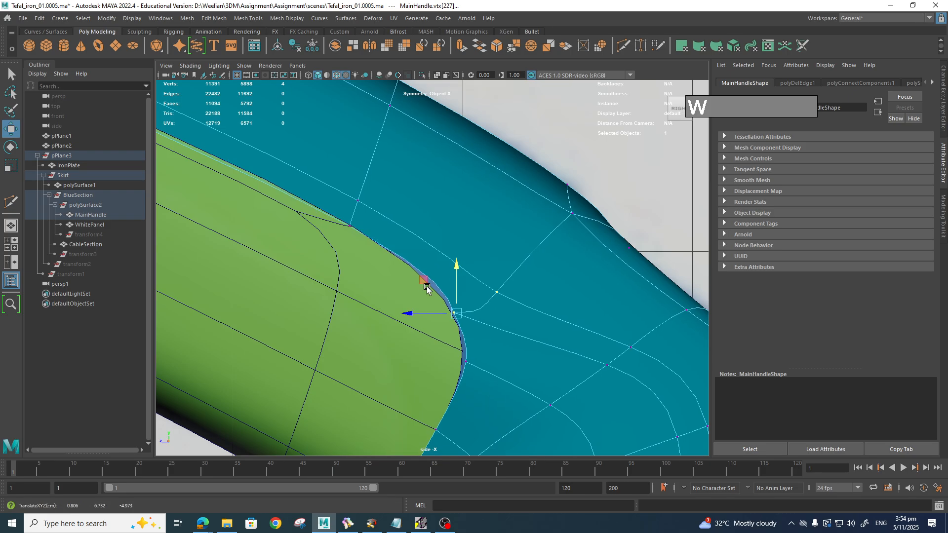
pyautogui.moveTo(423, 278)
pyautogui.mouseDown(button='middle')
pyautogui.moveTo(402, 256)
pyautogui.moveTo(416, 266)
pyautogui.mouseUp(button='middle')
pyautogui.click(464, 364)
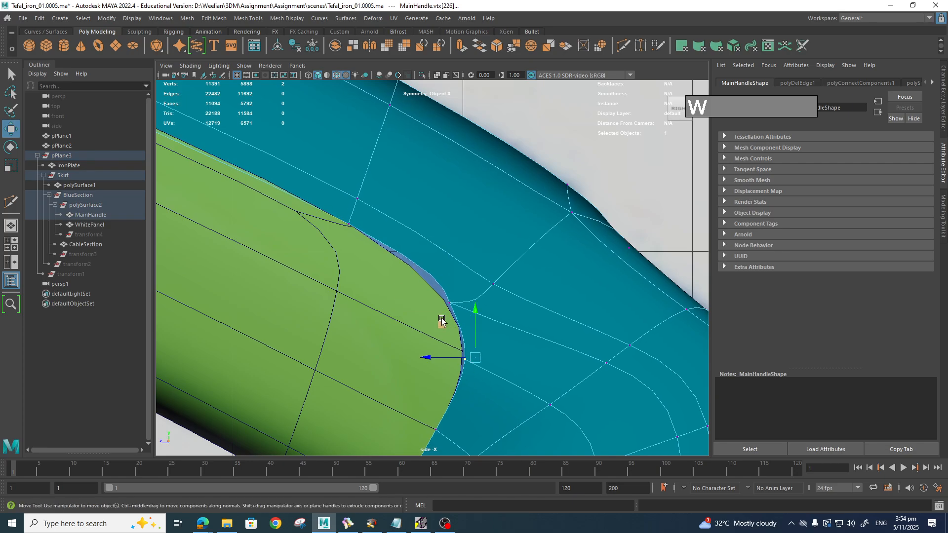
pyautogui.moveTo(441, 322)
pyautogui.mouseDown(button='middle')
pyautogui.moveTo(438, 313)
pyautogui.moveTo(438, 327)
pyautogui.mouseUp(button='middle')
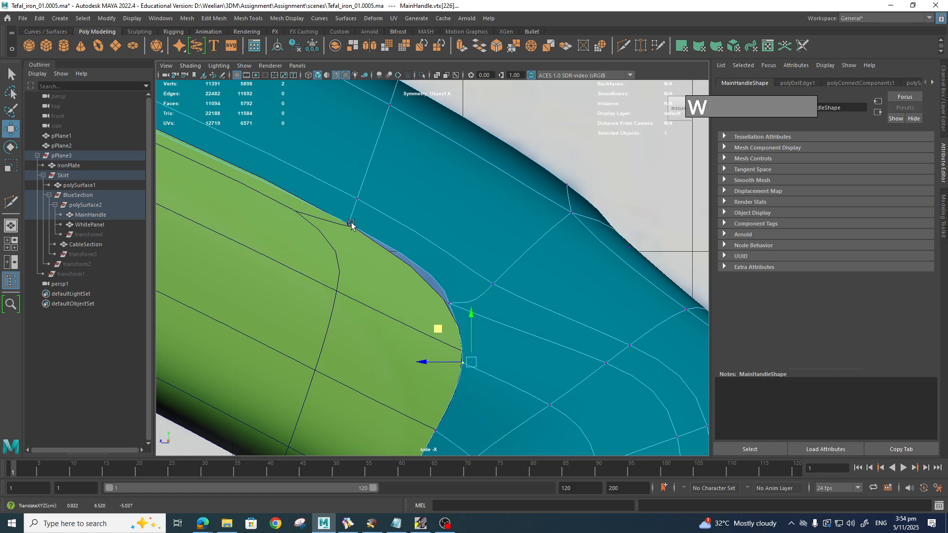
pyautogui.moveTo(351, 225); pyautogui.dragTo(413, 285)
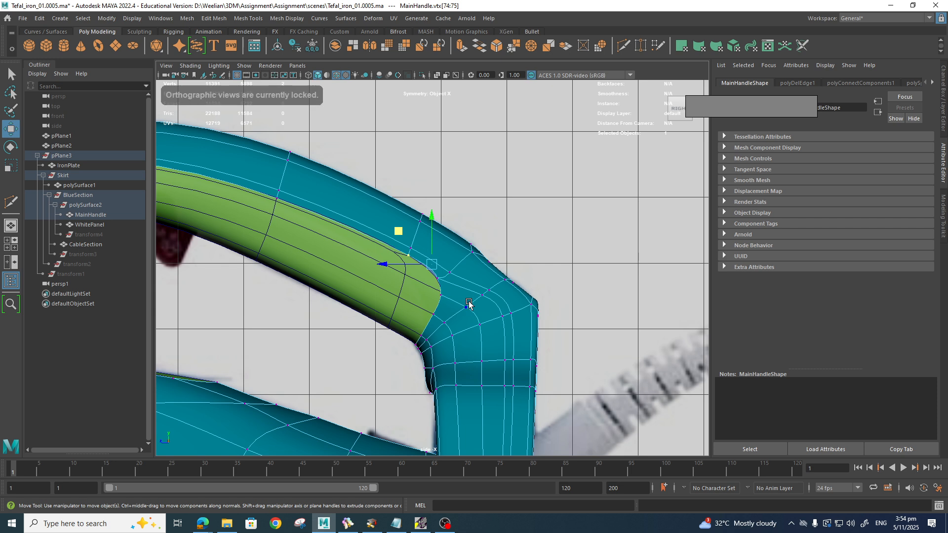
# Step: Select WhitePanel and display it unsmoothed with the 1 key
pyautogui.scroll(6, 472, 310)
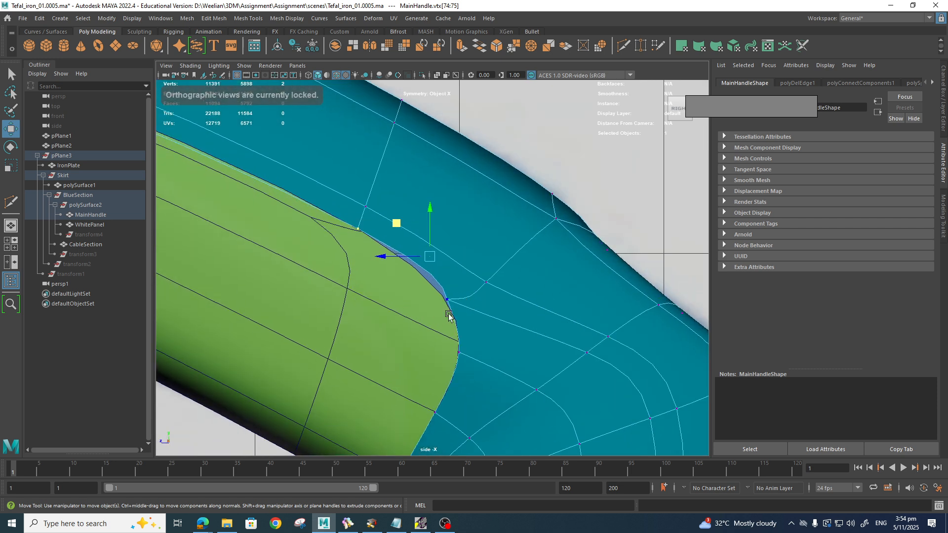
pyautogui.scroll(-5, 410, 334)
pyautogui.scroll(3, 415, 334)
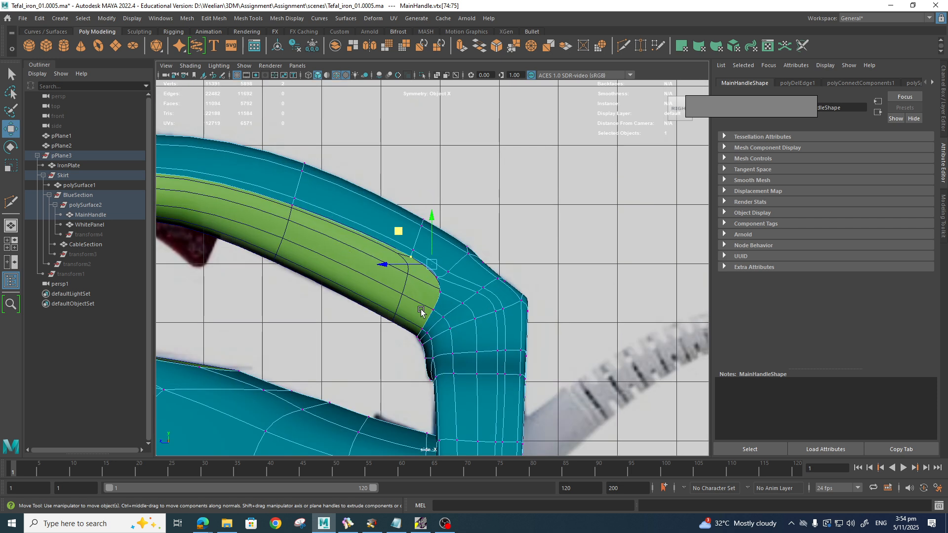
pyautogui.click(420, 309)
pyautogui.press('1')
pyautogui.scroll(4, 429, 307)
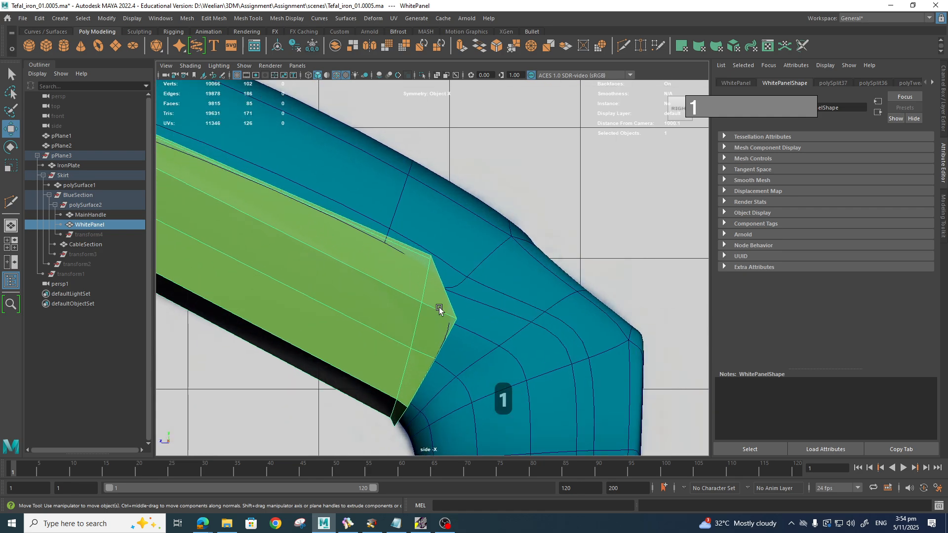
# Step: Insert an edge loop near WhitePanel's rear corner with Multi-Cut, after undoing a trial vertex move
pyautogui.scroll(-6, 440, 307)
pyautogui.scroll(3, 441, 319)
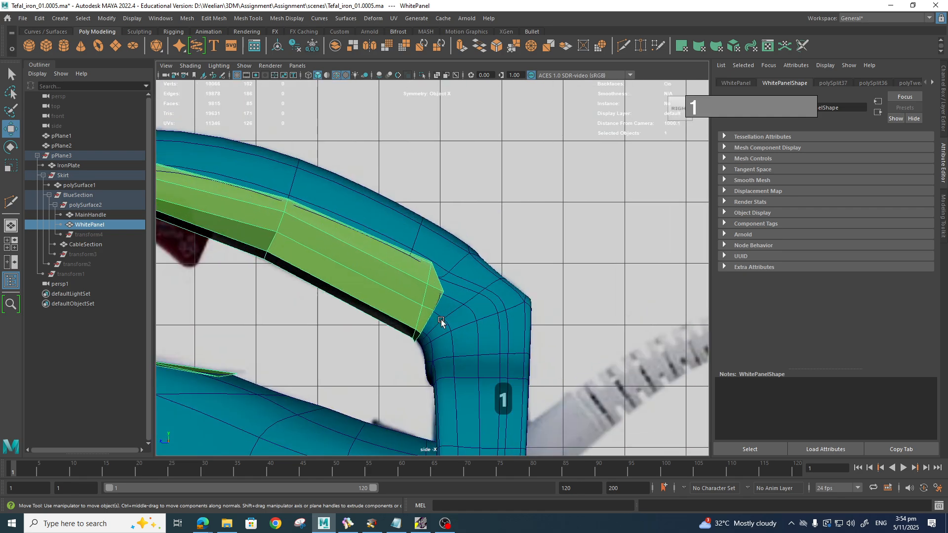
pyautogui.scroll(3, 440, 320)
pyautogui.moveTo(420, 267); pyautogui.dragTo(446, 245, button='right')
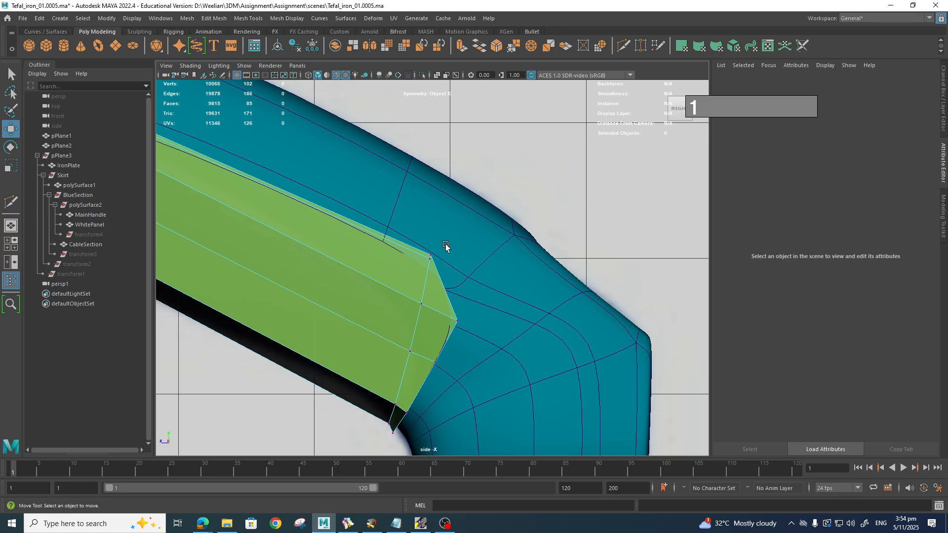
pyautogui.click(431, 256)
pyautogui.moveTo(431, 256); pyautogui.dragTo(429, 269)
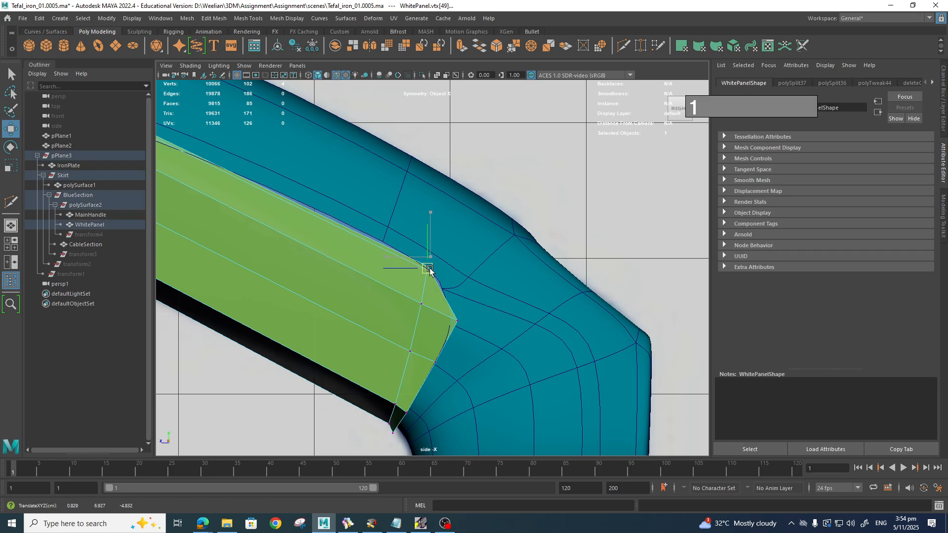
pyautogui.hotkey('ctrl', 'z')
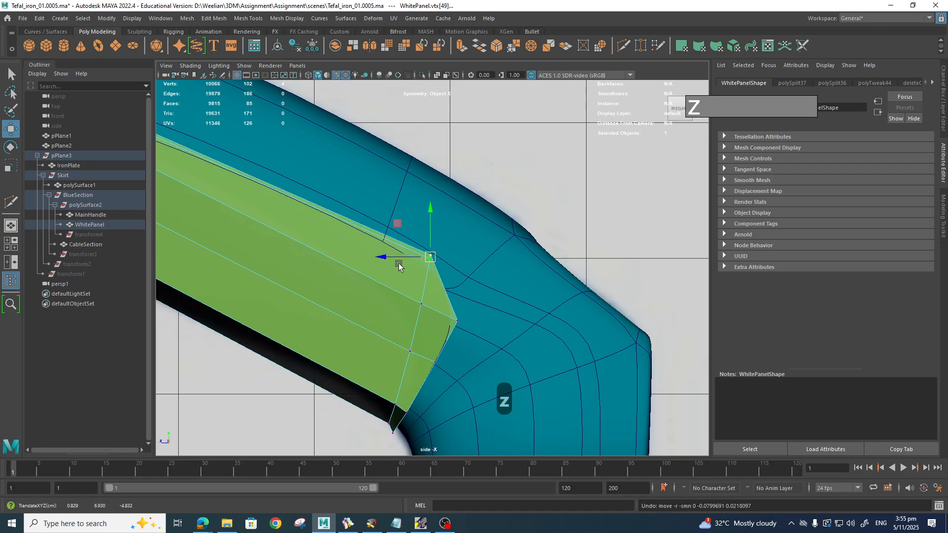
pyautogui.keyDown('shift'); pyautogui.moveTo(402, 249); pyautogui.dragTo(355, 244, button='right'); pyautogui.keyUp('shift')
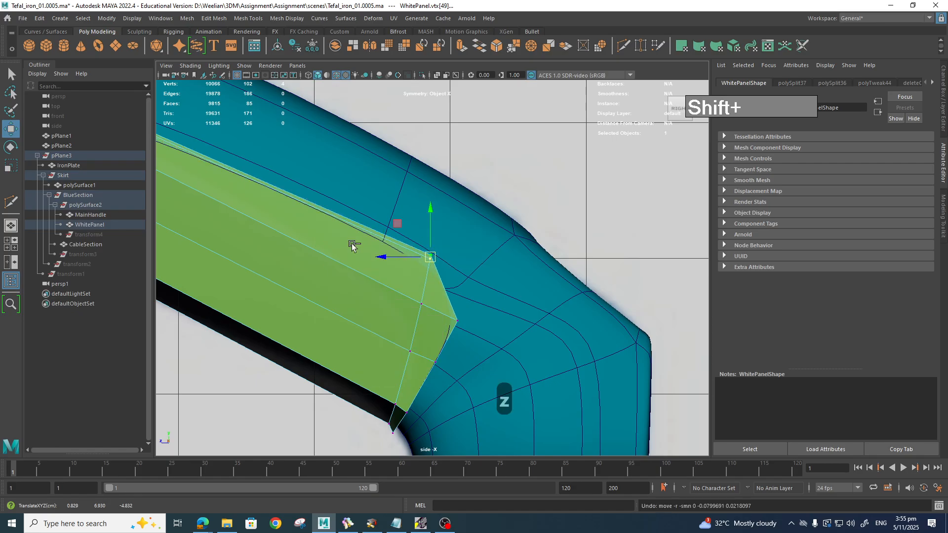
pyautogui.keyDown('ctrl'); pyautogui.click(380, 266); pyautogui.keyUp('ctrl')
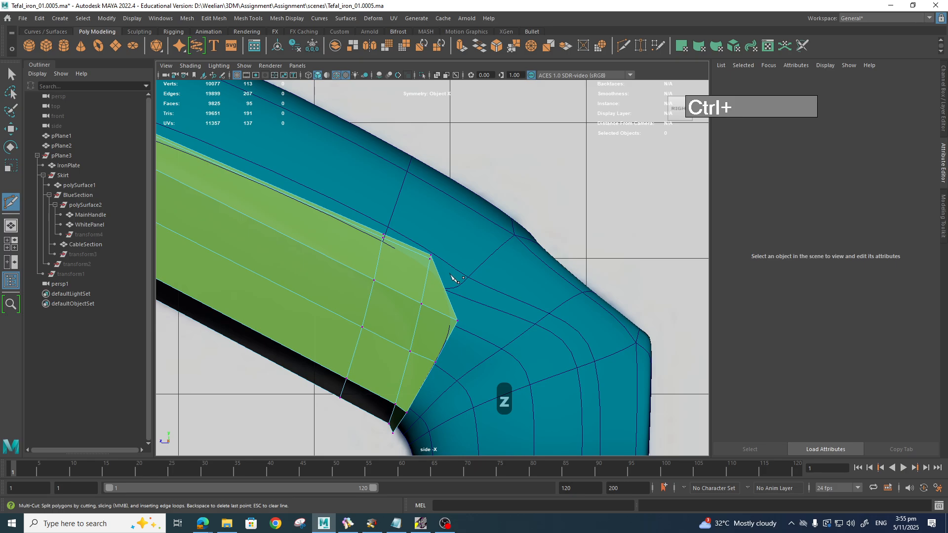
pyautogui.press('q')
# Step: Lower the panel's four rear-corner vertices and slide the corner vertex onto the outline
pyautogui.moveTo(430, 252); pyautogui.dragTo(388, 252, button='right')
pyautogui.moveTo(426, 243); pyautogui.dragTo(436, 266)
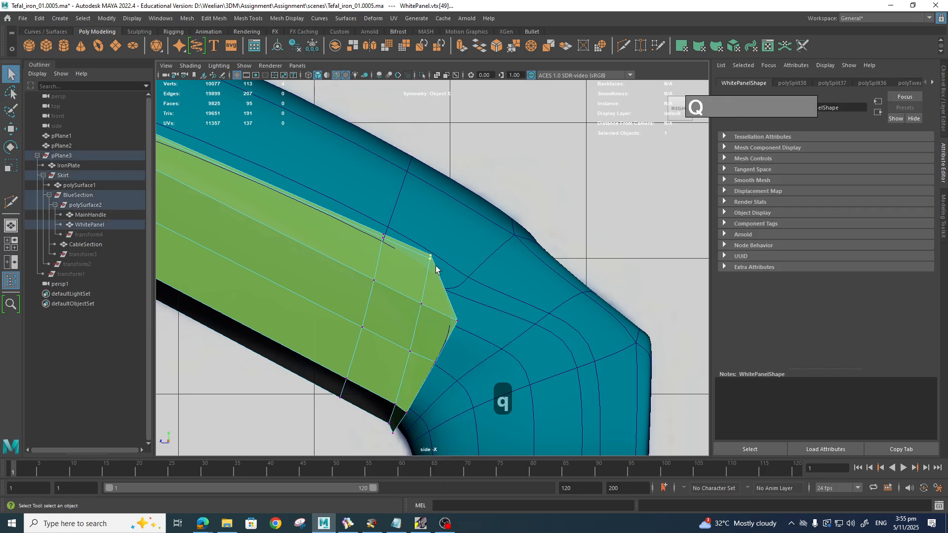
pyautogui.press('q')
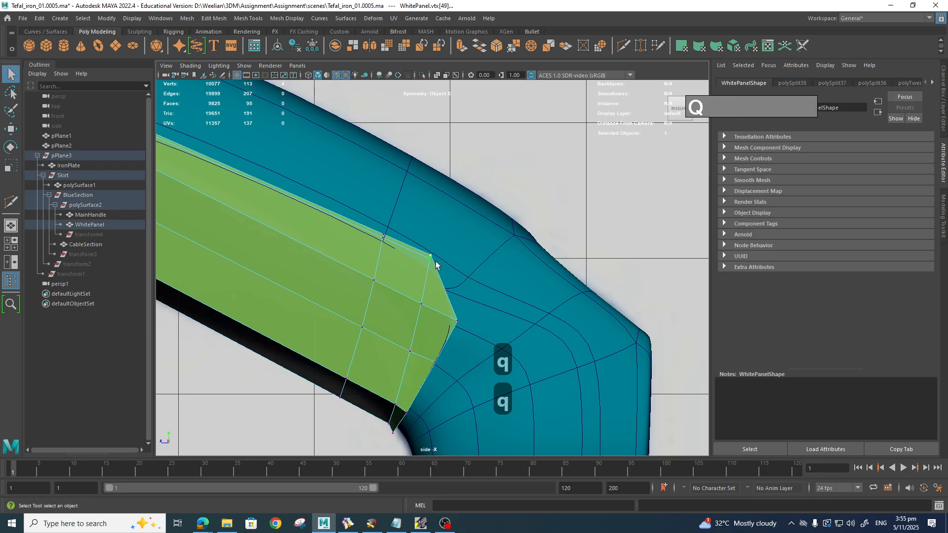
pyautogui.press('w')
pyautogui.moveTo(432, 265); pyautogui.dragTo(431, 277)
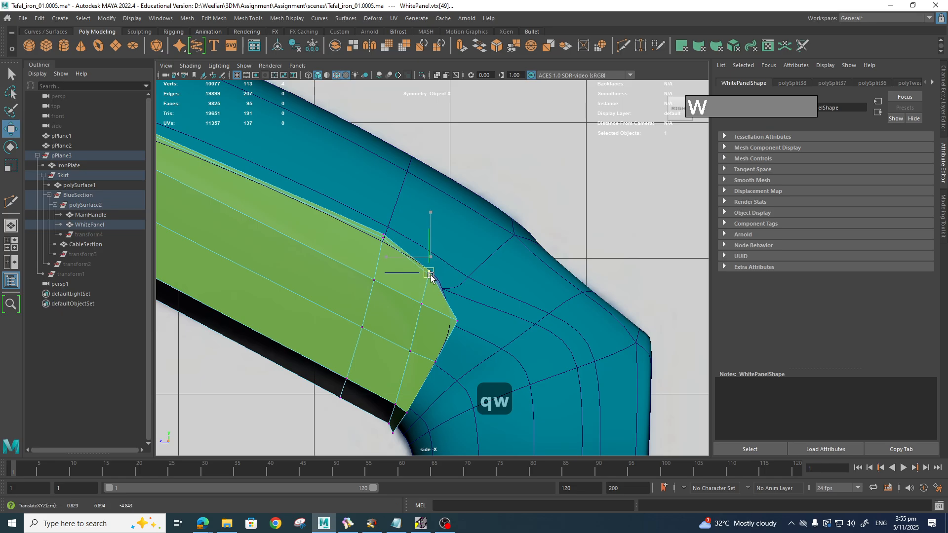
pyautogui.moveTo(470, 338)
pyautogui.mouseDown()
pyautogui.moveTo(449, 313)
pyautogui.moveTo(458, 324)
pyautogui.mouseUp()
# Step: Preview the panel smoothed and adjust the tip and top-edge vertices to meet MainHandle
pyautogui.press('3')
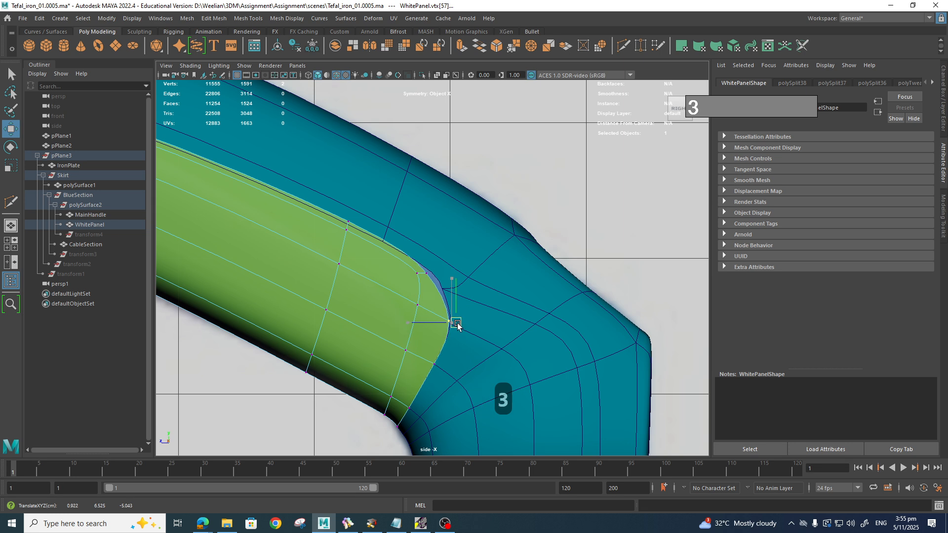
pyautogui.click(424, 273)
pyautogui.moveTo(425, 273); pyautogui.dragTo(434, 281)
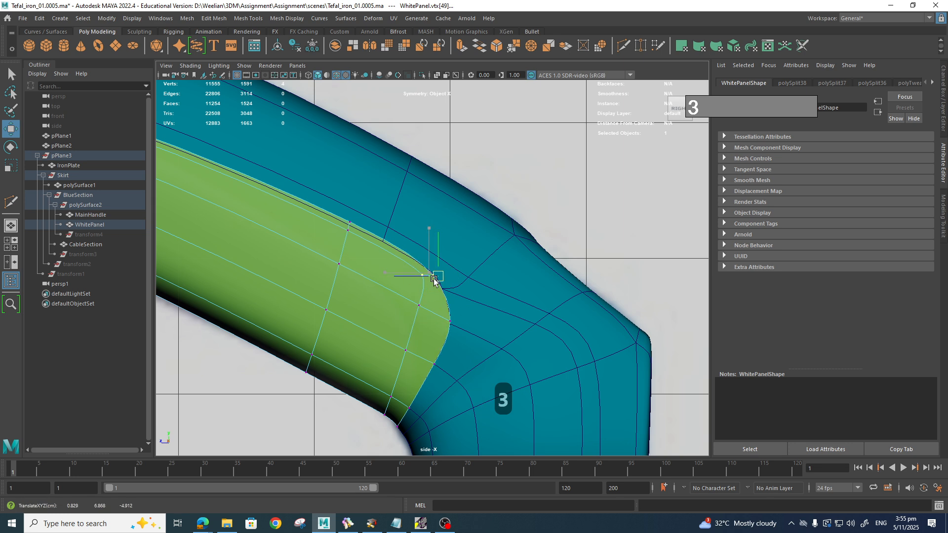
pyautogui.moveTo(331, 222); pyautogui.dragTo(364, 240)
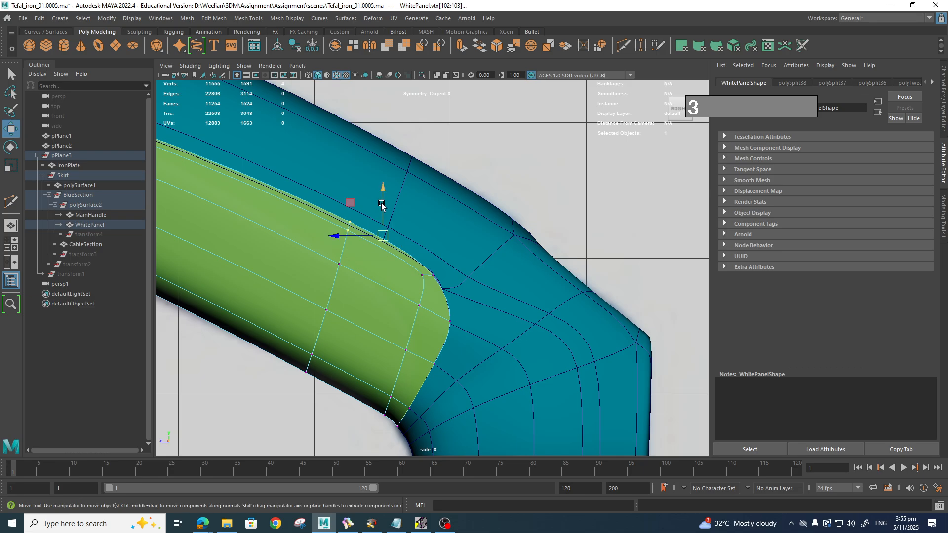
pyautogui.moveTo(382, 205); pyautogui.dragTo(382, 212)
# Step: Select MainHandle, pan out, and switch to the perspective view from the hotbox
pyautogui.click(499, 370)
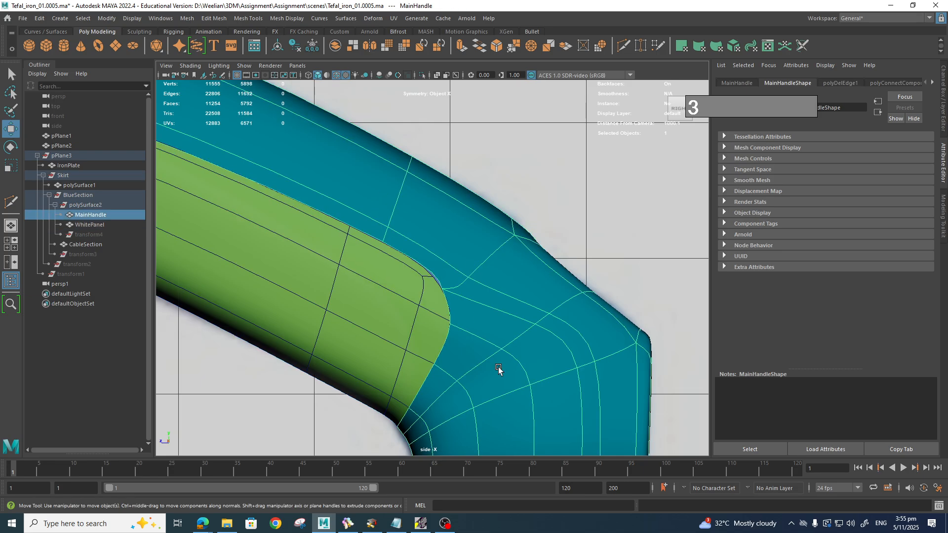
pyautogui.scroll(-5, 503, 312)
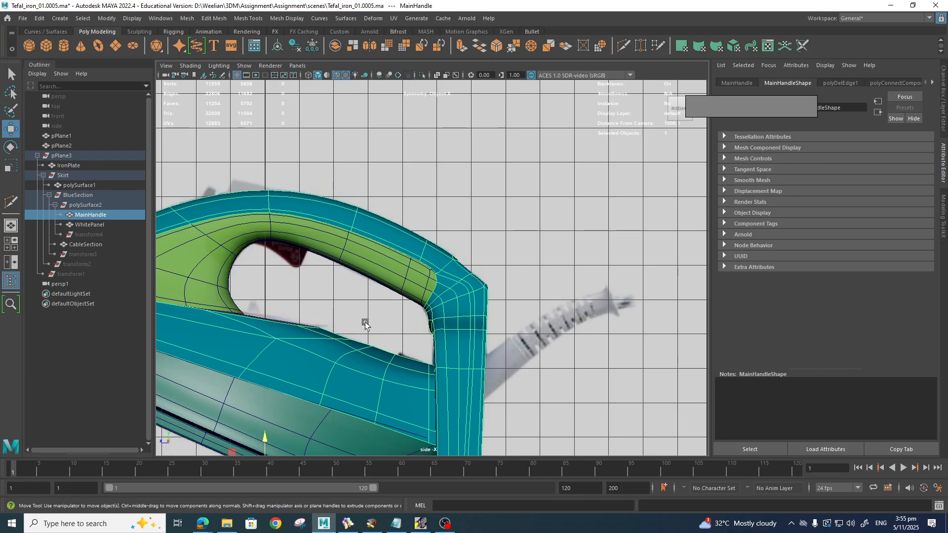
pyautogui.keyDown('alt'); pyautogui.moveTo(365, 324); pyautogui.dragTo(545, 320, button='middle'); pyautogui.keyUp('alt')
pyautogui.keyDown('alt'); pyautogui.moveTo(478, 307); pyautogui.dragTo(518, 322, button='middle'); pyautogui.keyUp('alt')
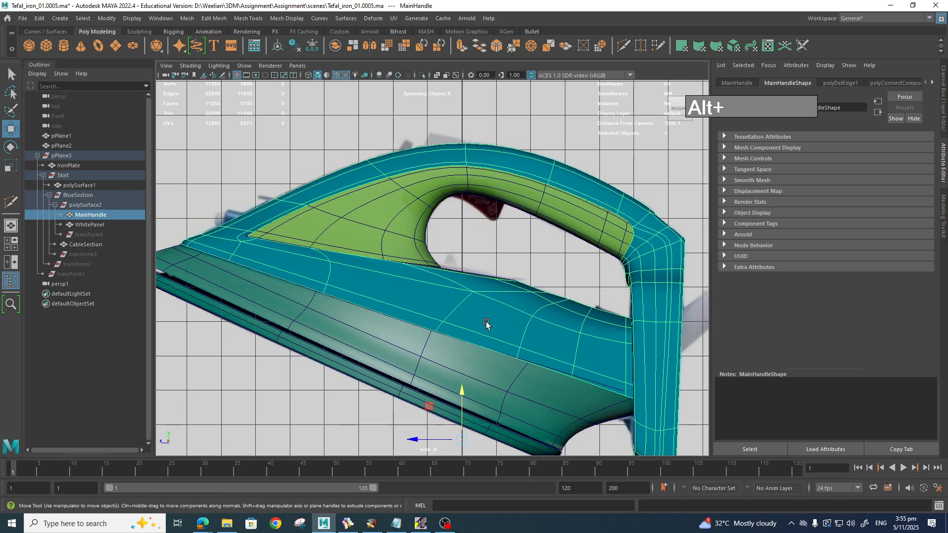
pyautogui.press('space')
pyautogui.moveTo(486, 321); pyautogui.dragTo(495, 303)
# Step: Orbit and zoom around the iron to inspect it from the front
pyautogui.keyDown('alt'); pyautogui.moveTo(451, 343); pyautogui.dragTo(377, 377); pyautogui.keyUp('alt')
pyautogui.scroll(-5, 469, 356)
pyautogui.scroll(-5, 470, 356)
pyautogui.keyDown('alt'); pyautogui.moveTo(377, 377); pyautogui.dragTo(509, 354, button='middle'); pyautogui.keyUp('alt')
pyautogui.keyDown('alt'); pyautogui.moveTo(508, 353); pyautogui.dragTo(513, 317); pyautogui.keyUp('alt')
pyautogui.scroll(-5, 512, 318)
pyautogui.keyDown('alt'); pyautogui.moveTo(512, 318); pyautogui.dragTo(550, 344, button='middle'); pyautogui.keyUp('alt')
pyautogui.keyDown('alt'); pyautogui.moveTo(523, 326); pyautogui.dragTo(493, 271); pyautogui.keyUp('alt')
pyautogui.scroll(5, 481, 278)
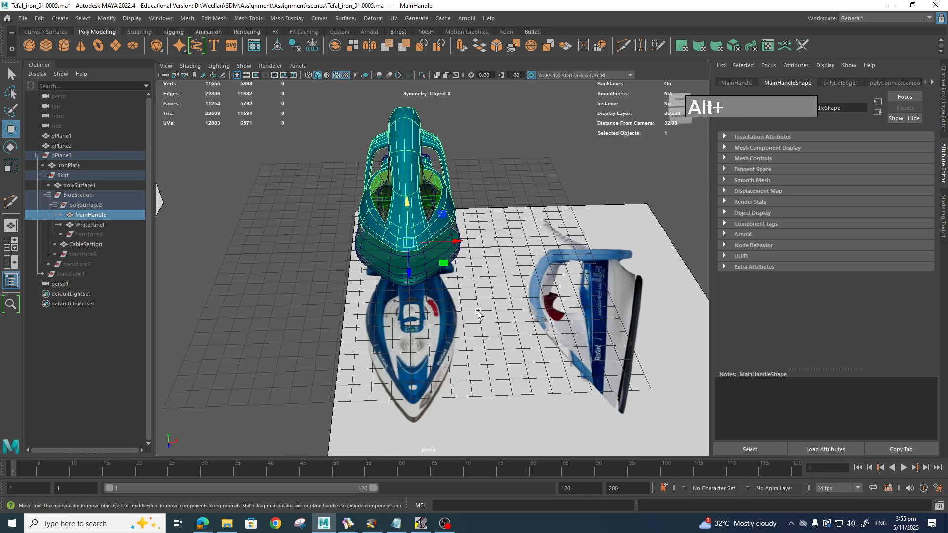
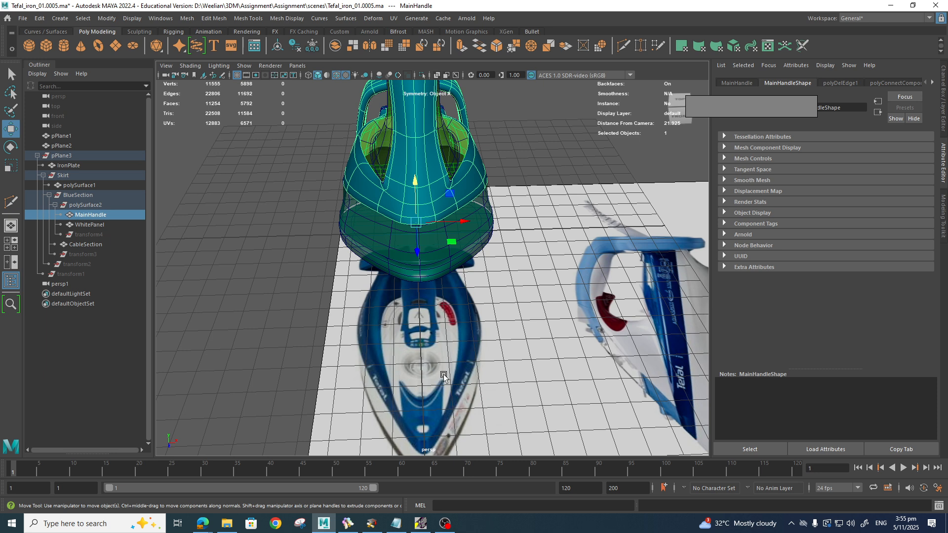
# Step: Select WhitePanel and MainHandle together and switch both into vertex mode
pyautogui.scroll(4, 444, 393)
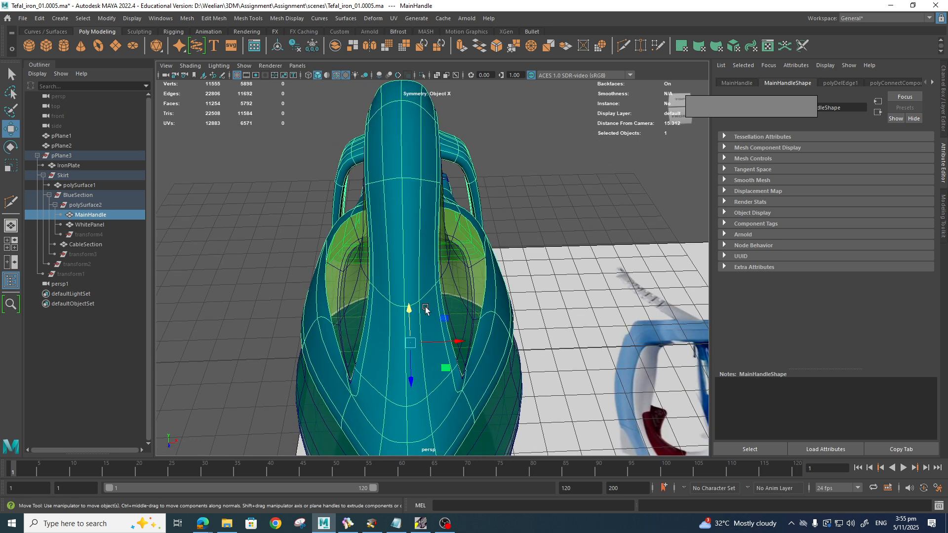
pyautogui.moveTo(427, 251); pyautogui.dragTo(388, 254, button='right')
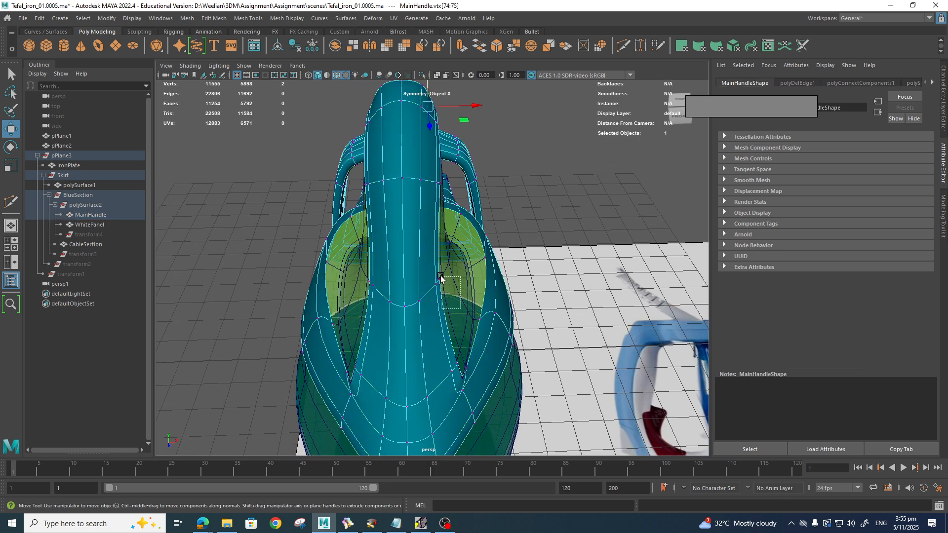
pyautogui.moveTo(435, 270); pyautogui.dragTo(434, 270)
pyautogui.keyDown('alt'); pyautogui.moveTo(486, 314); pyautogui.dragTo(446, 307); pyautogui.keyUp('alt')
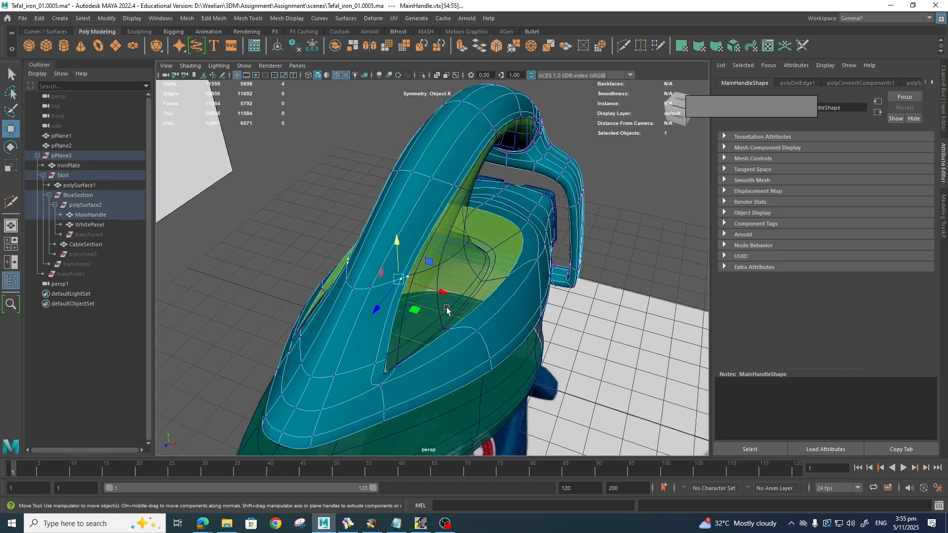
pyautogui.click(439, 279)
pyautogui.keyDown('shift'); pyautogui.click(387, 288); pyautogui.keyUp('shift')
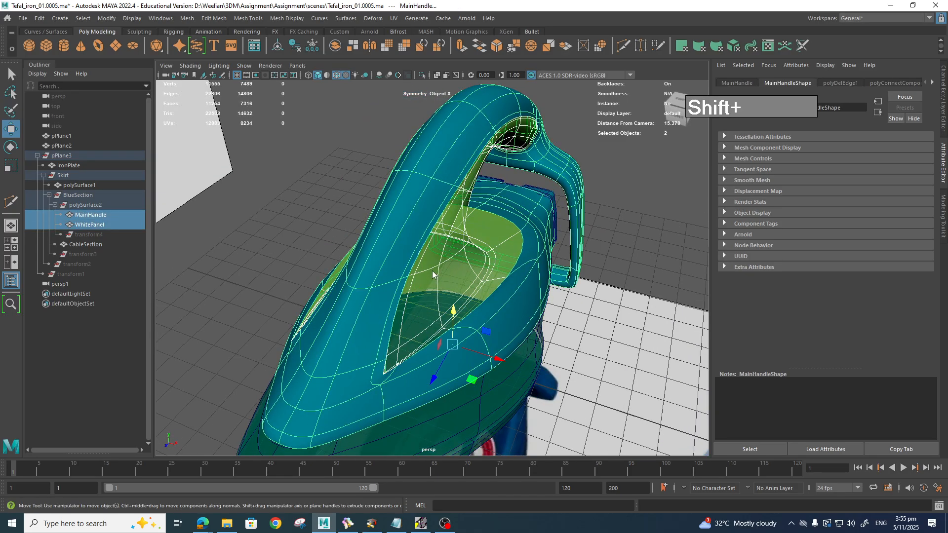
pyautogui.moveTo(432, 274); pyautogui.dragTo(338, 254, button='right')
pyautogui.keyDown('alt'); pyautogui.moveTo(383, 320); pyautogui.dragTo(415, 339); pyautogui.keyUp('alt')
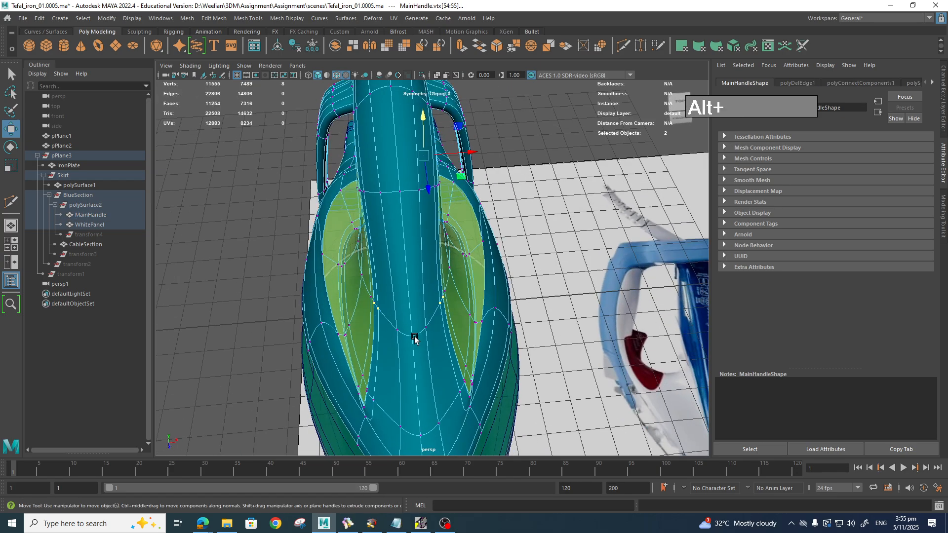
# Step: Pick matching panel and handle border vertex pairs down to the tip and spread them along X
pyautogui.moveTo(438, 287); pyautogui.dragTo(494, 301)
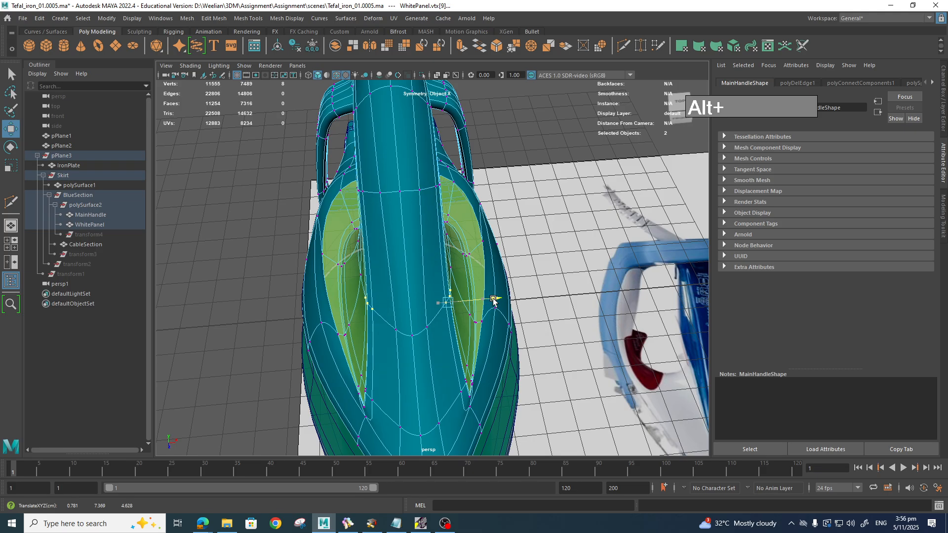
pyautogui.click(429, 328)
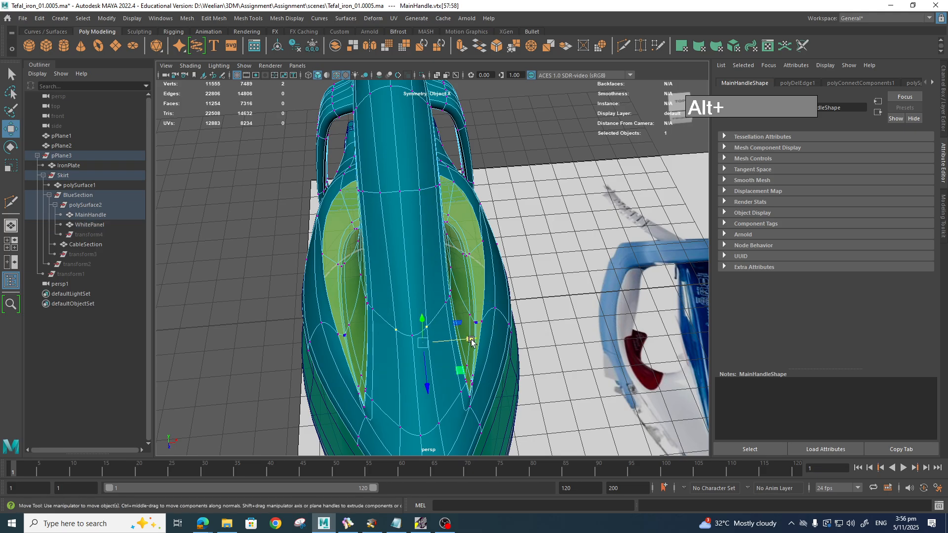
pyautogui.keyDown('alt'); pyautogui.moveTo(477, 339); pyautogui.dragTo(393, 296); pyautogui.keyUp('alt')
pyautogui.click(455, 318)
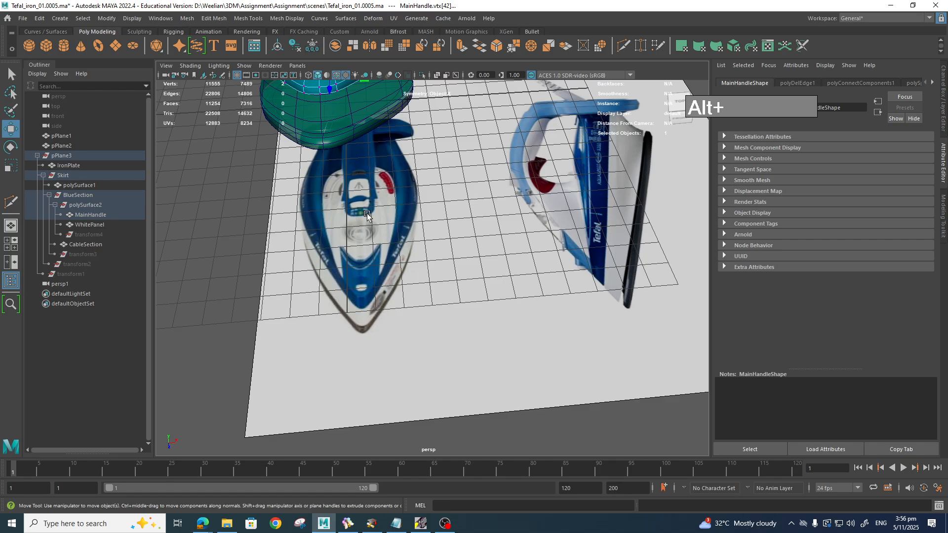
pyautogui.keyDown('alt'); pyautogui.moveTo(385, 212); pyautogui.dragTo(442, 298); pyautogui.keyUp('alt')
pyautogui.click(396, 296)
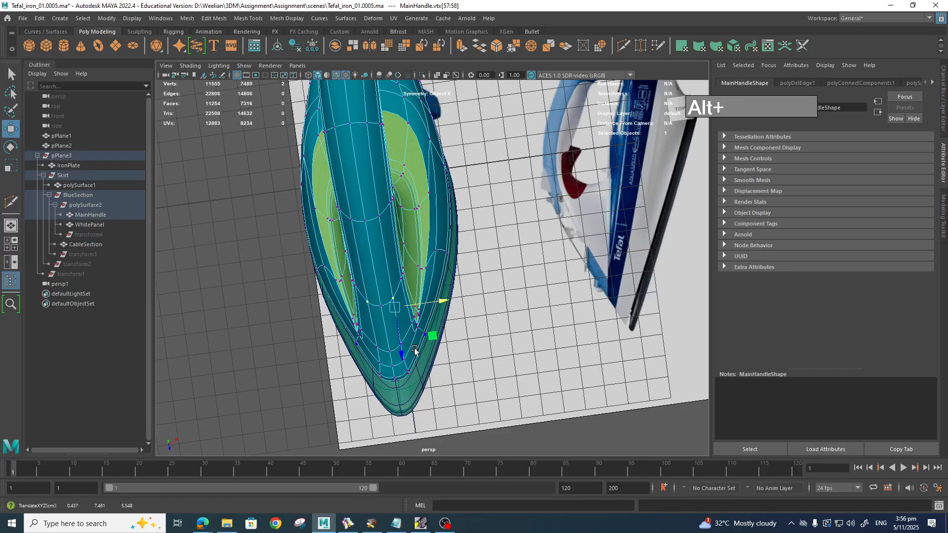
pyautogui.click(402, 351)
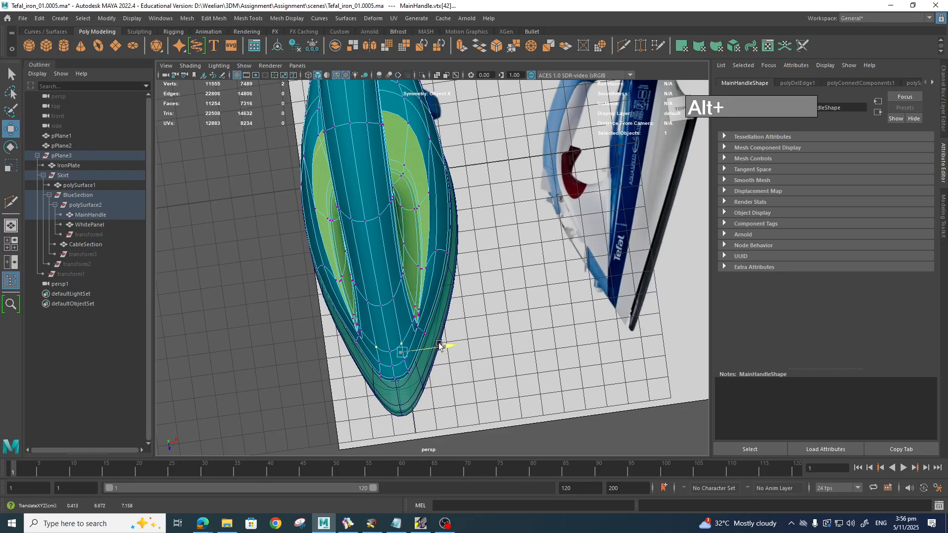
pyautogui.click(409, 366)
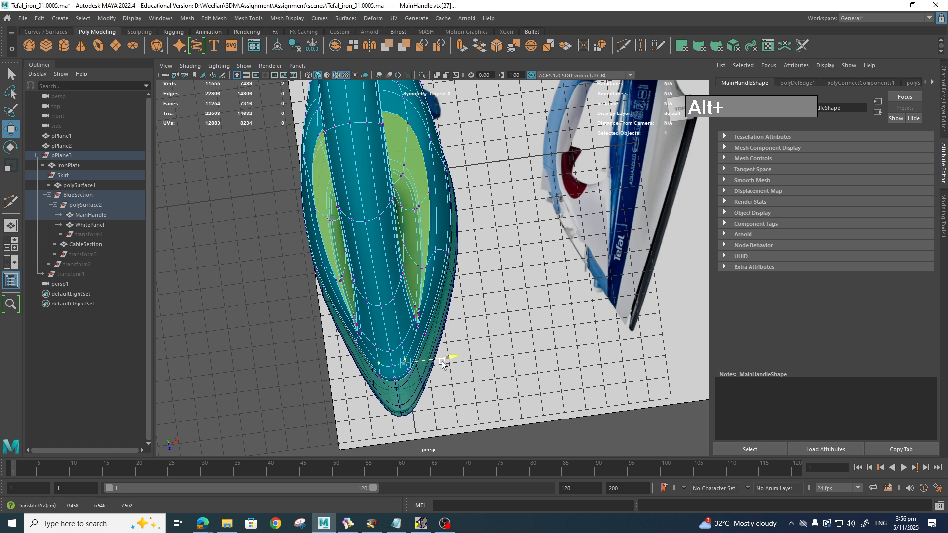
pyautogui.keyDown('alt'); pyautogui.moveTo(446, 360); pyautogui.dragTo(613, 276); pyautogui.keyUp('alt')
# Step: Deselect everything, make the iron viewport full screen with Ctrl+Space, and bring OBS Studio forward
pyautogui.click(696, 276)
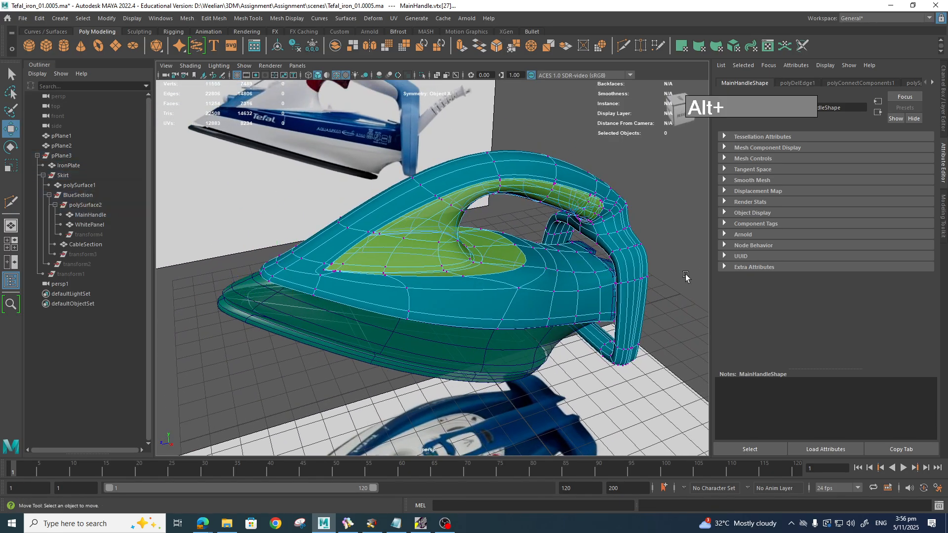
pyautogui.hotkey('ctrl', 'space')
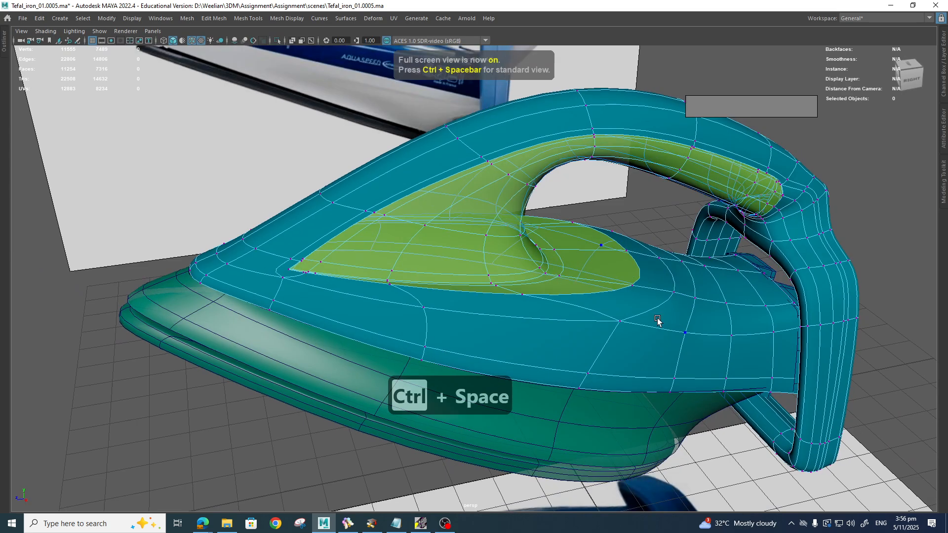
pyautogui.keyDown('alt'); pyautogui.moveTo(665, 328); pyautogui.dragTo(663, 324); pyautogui.keyUp('alt')
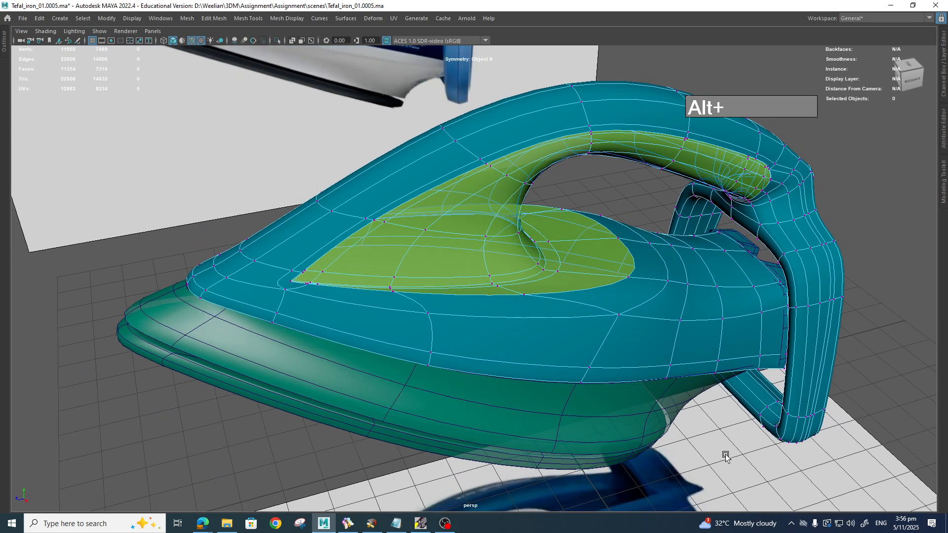
pyautogui.click(444, 523)
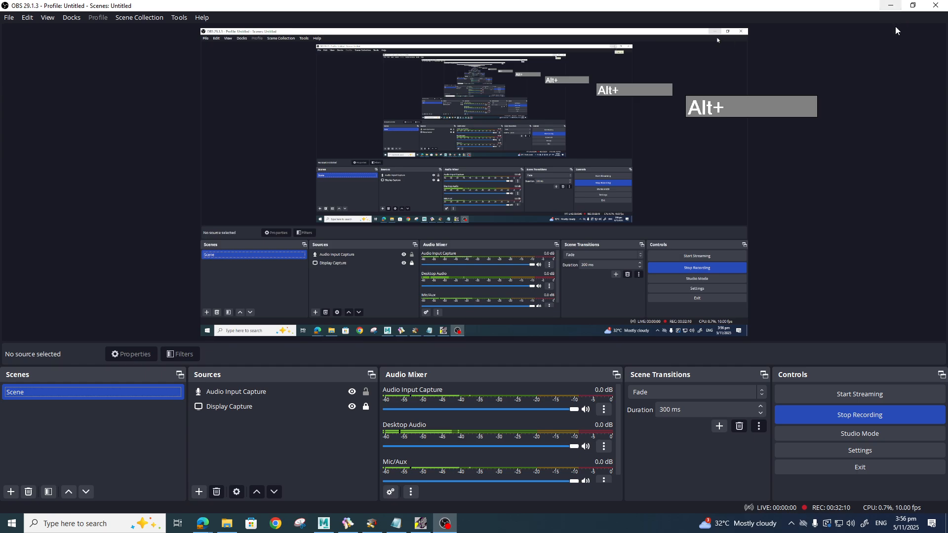
# Step: Minimise OBS Studio to return to the full-screen Maya view of the iron
pyautogui.click(892, 7)
pyautogui.keyDown('alt'); pyautogui.moveTo(599, 294); pyautogui.dragTo(224, 236); pyautogui.keyUp('alt')
# Step: Inspect the base from the Right view, select the IronPlate, and return to Perspective
pyautogui.keyDown('alt'); pyautogui.moveTo(207, 252); pyautogui.dragTo(236, 260, button='middle'); pyautogui.keyUp('alt')
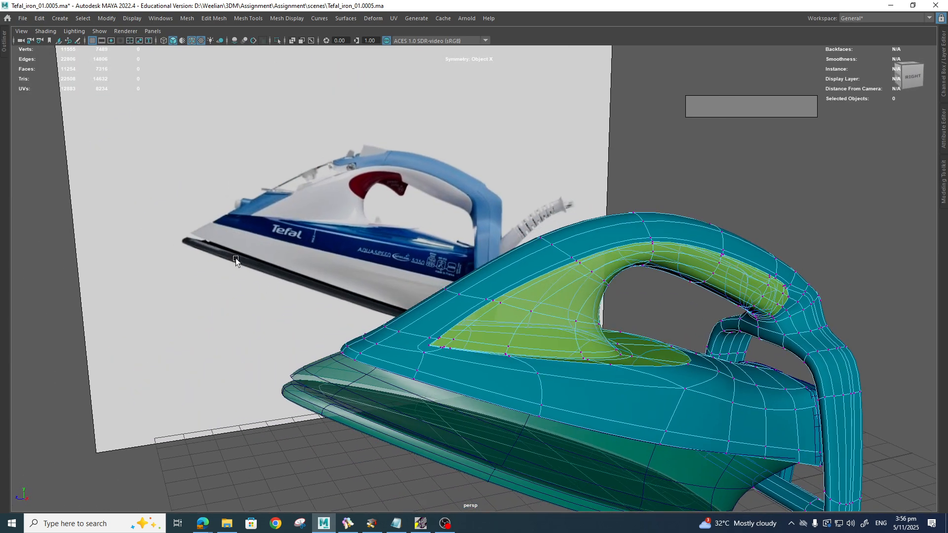
pyautogui.keyDown('alt'); pyautogui.moveTo(498, 434); pyautogui.dragTo(424, 405); pyautogui.keyUp('alt')
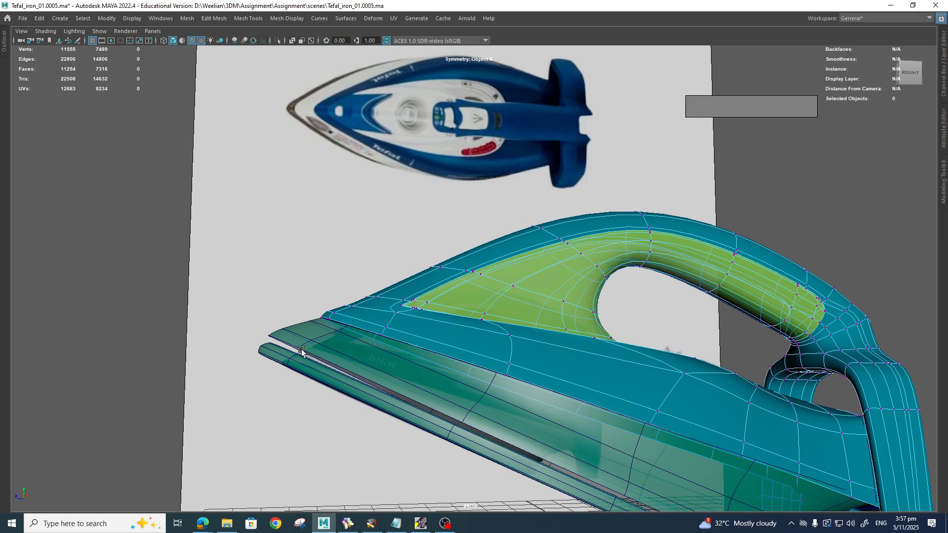
pyautogui.keyDown('alt'); pyautogui.moveTo(302, 351); pyautogui.dragTo(591, 415); pyautogui.keyUp('alt')
pyautogui.press('space')
pyautogui.keyDown('alt'); pyautogui.moveTo(399, 367); pyautogui.dragTo(549, 250, button='middle'); pyautogui.keyUp('alt')
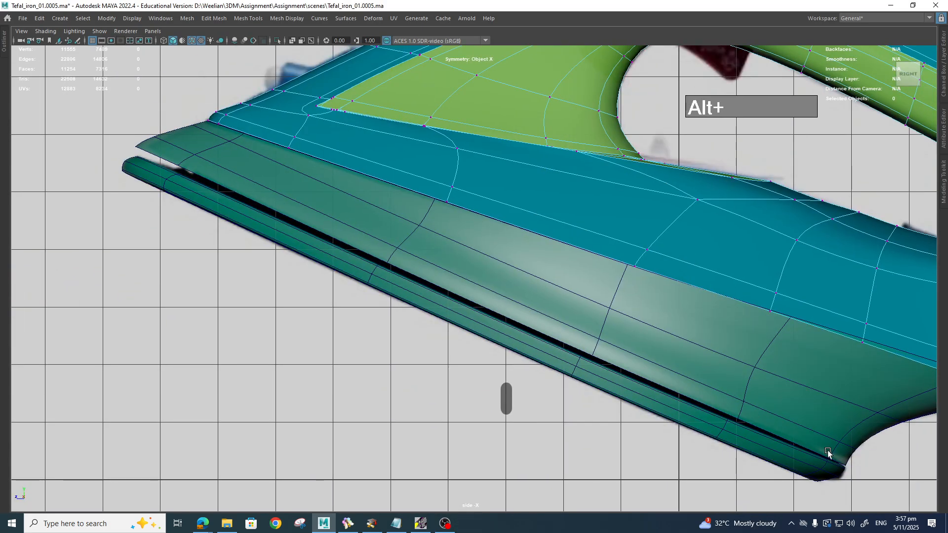
pyautogui.click(499, 341)
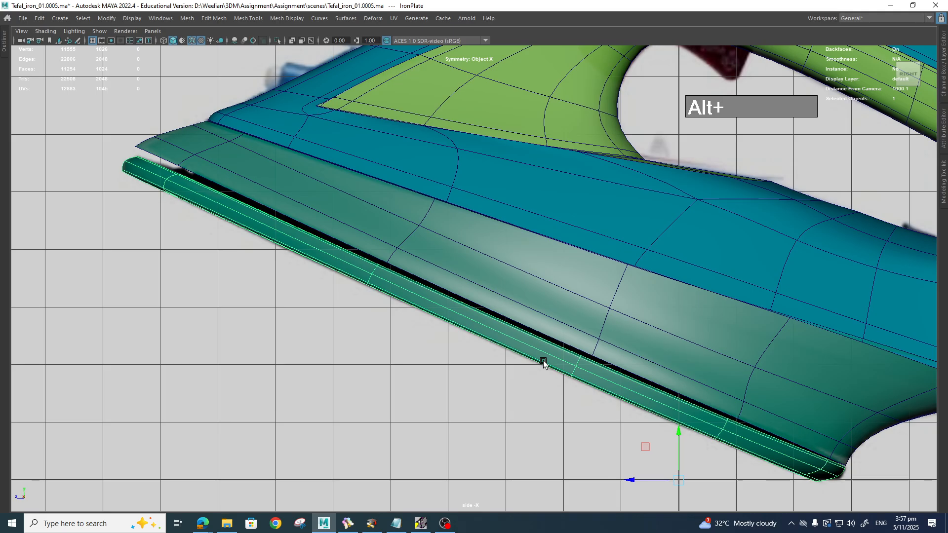
pyautogui.scroll(-3, 566, 364)
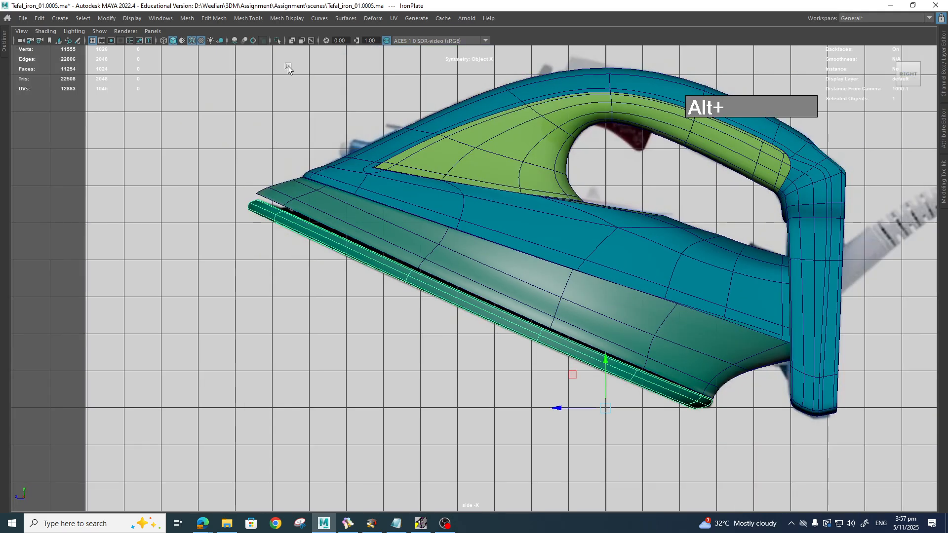
pyautogui.press('space')
pyautogui.moveTo(608, 291); pyautogui.dragTo(614, 268)
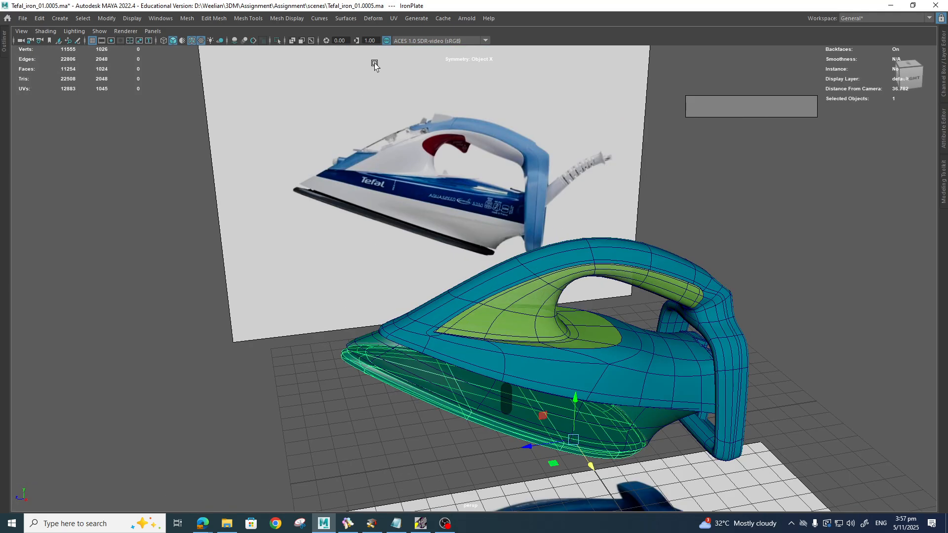
# Step: Isolate the IronPlate and select its top and rim faces in face mode
pyautogui.click(277, 40)
pyautogui.keyDown('alt'); pyautogui.moveTo(647, 349); pyautogui.dragTo(398, 321); pyautogui.keyUp('alt')
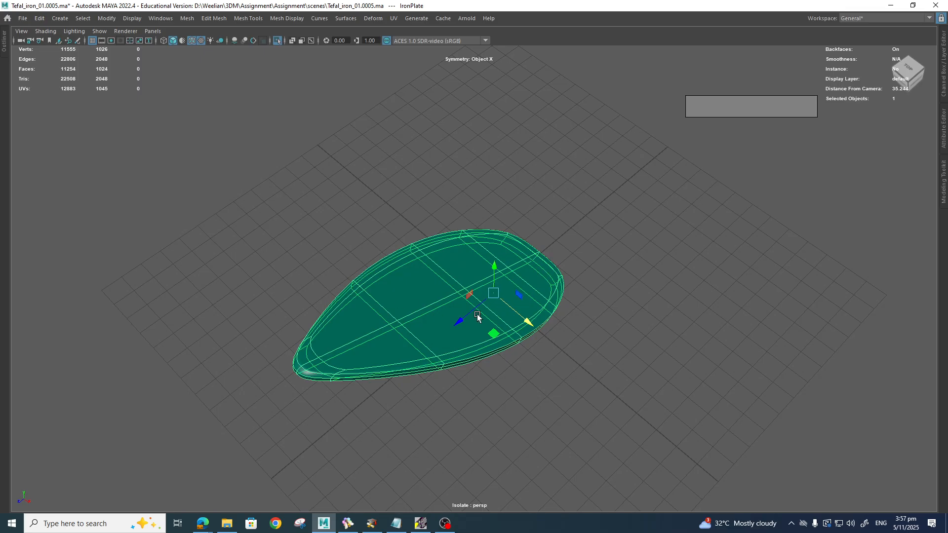
pyautogui.moveTo(454, 337); pyautogui.dragTo(451, 277, button='right')
pyautogui.click(369, 351)
pyautogui.click(369, 354)
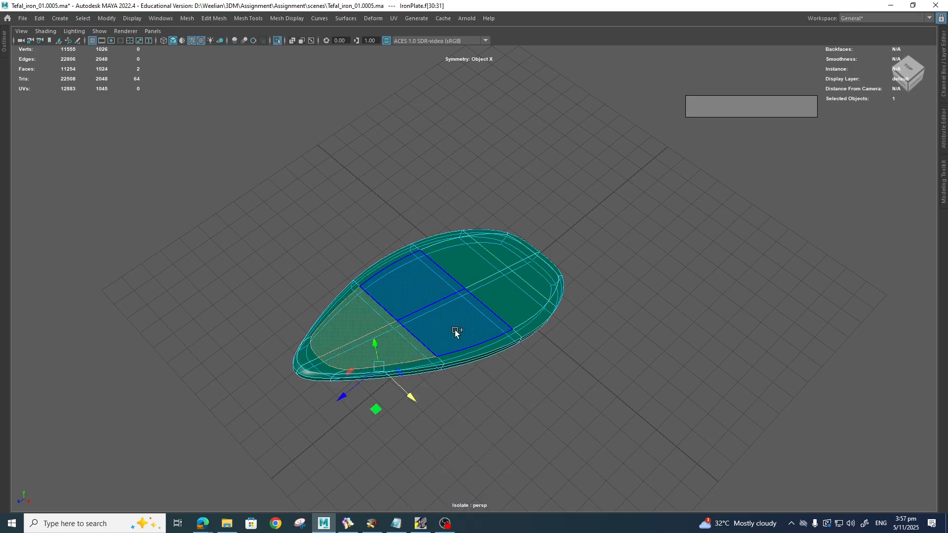
pyautogui.keyDown('shift'); pyautogui.click(455, 333); pyautogui.keyUp('shift')
pyautogui.keyDown('shift'); pyautogui.click(506, 298); pyautogui.keyUp('shift')
pyautogui.keyDown('shift'); pyautogui.click(560, 288); pyautogui.keyUp('shift')
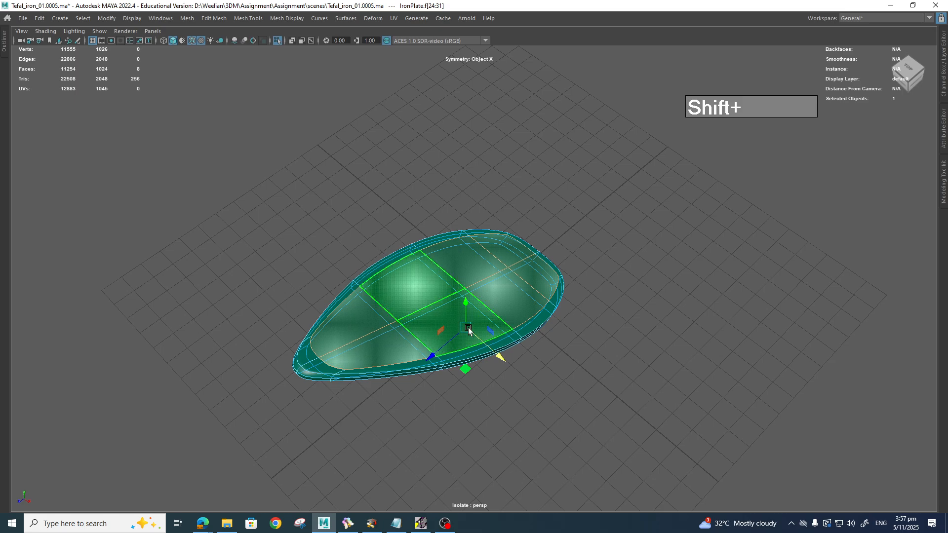
# Step: In the right view, undo the old extrusion and extrude the selected faces again
pyautogui.press('space')
pyautogui.moveTo(533, 338); pyautogui.dragTo(585, 339)
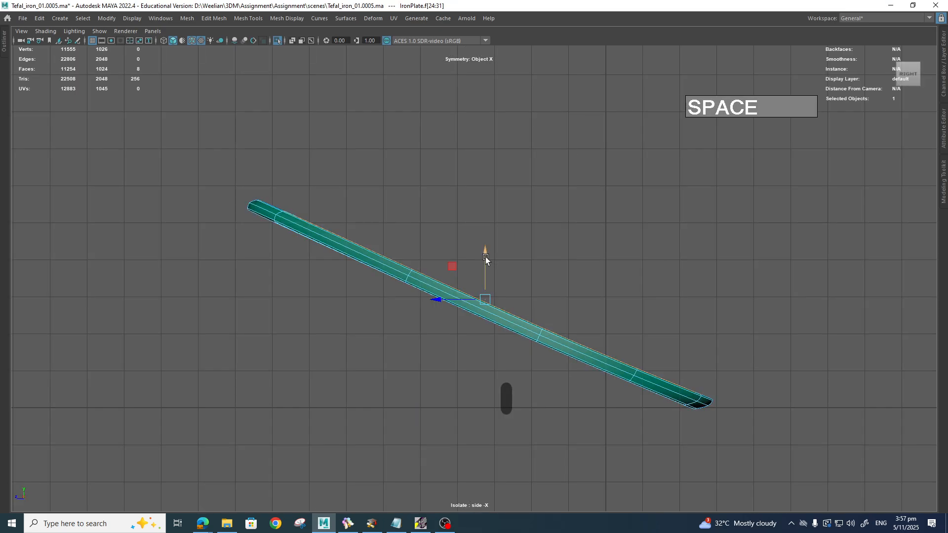
pyautogui.keyDown('shift'); pyautogui.moveTo(451, 269); pyautogui.dragTo(454, 262); pyautogui.keyUp('shift')
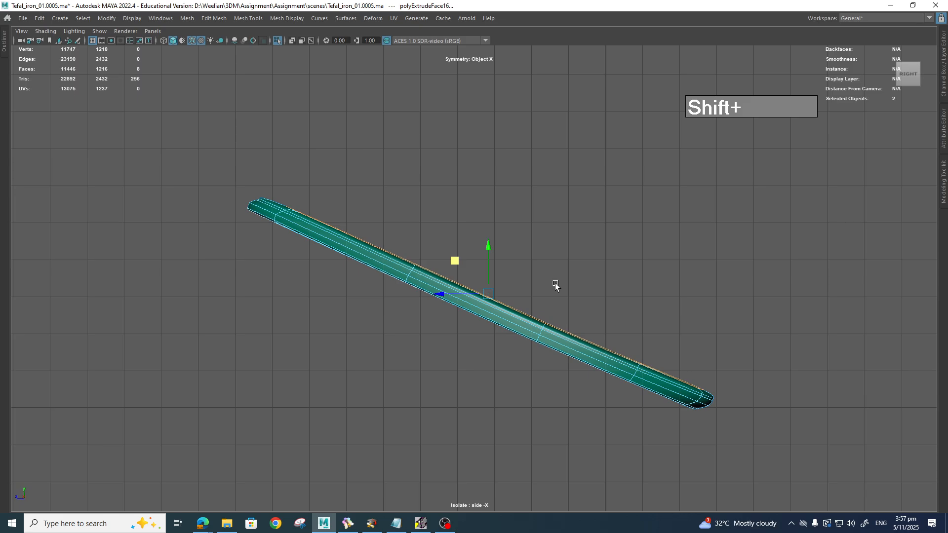
pyautogui.hotkey('ctrl', 'z')
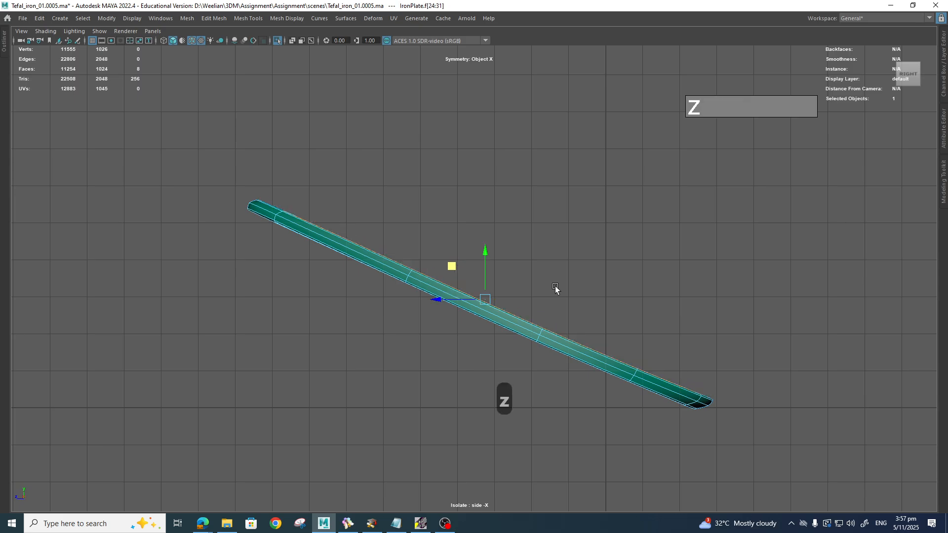
pyautogui.hotkey('ctrl', 'e')
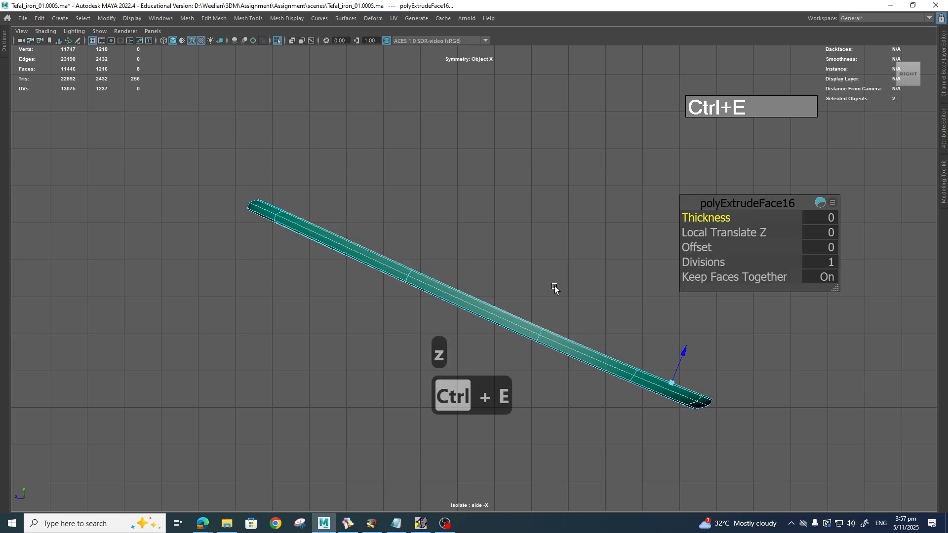
# Step: Select the plate's eight top faces in perspective, extrude them, and raise them slightly
pyautogui.click(554, 288)
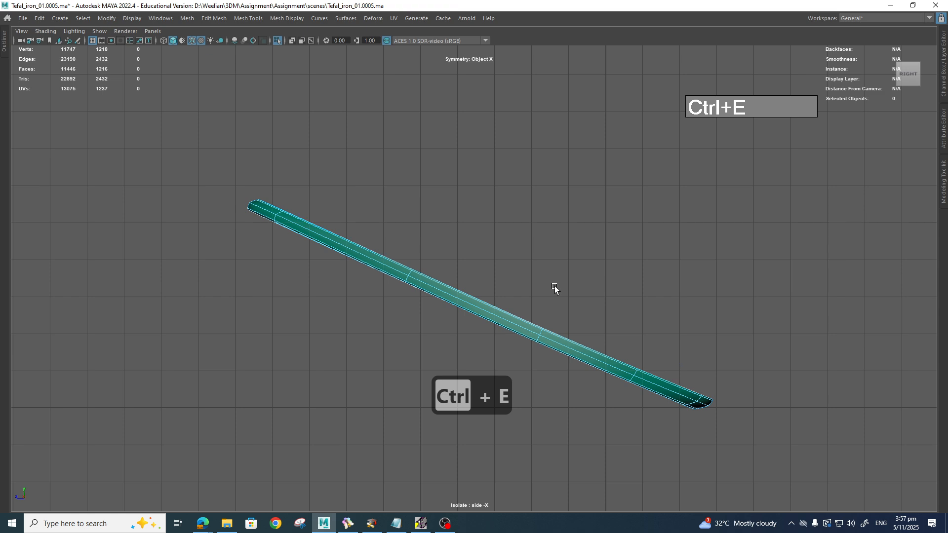
pyautogui.press('space')
pyautogui.moveTo(556, 290); pyautogui.dragTo(559, 268)
pyautogui.moveTo(559, 269)
pyautogui.keyDown('alt'); pyautogui.mouseDown()
pyautogui.moveTo(562, 282)
pyautogui.moveTo(553, 271)
pyautogui.mouseUp(); pyautogui.keyUp('alt')
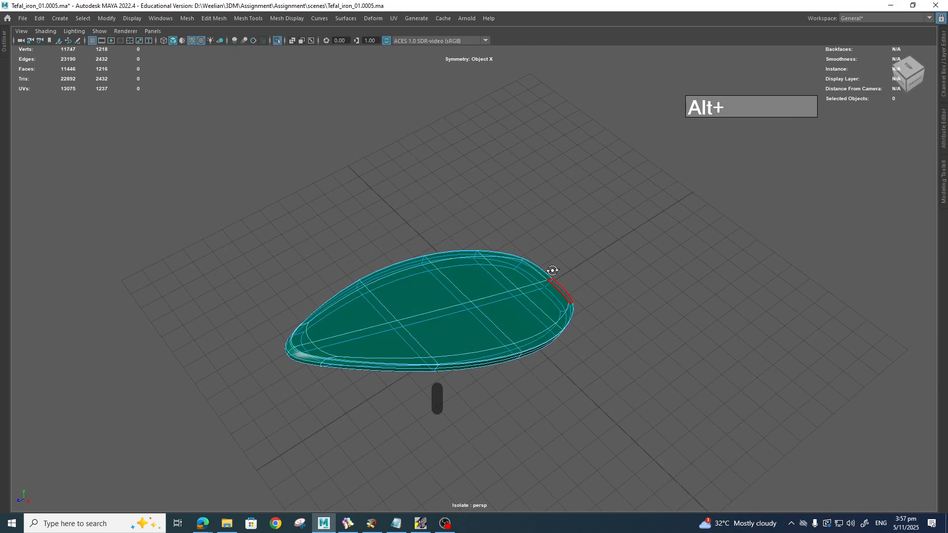
pyautogui.click(364, 322)
pyautogui.keyDown('shift'); pyautogui.click(417, 302); pyautogui.keyUp('shift')
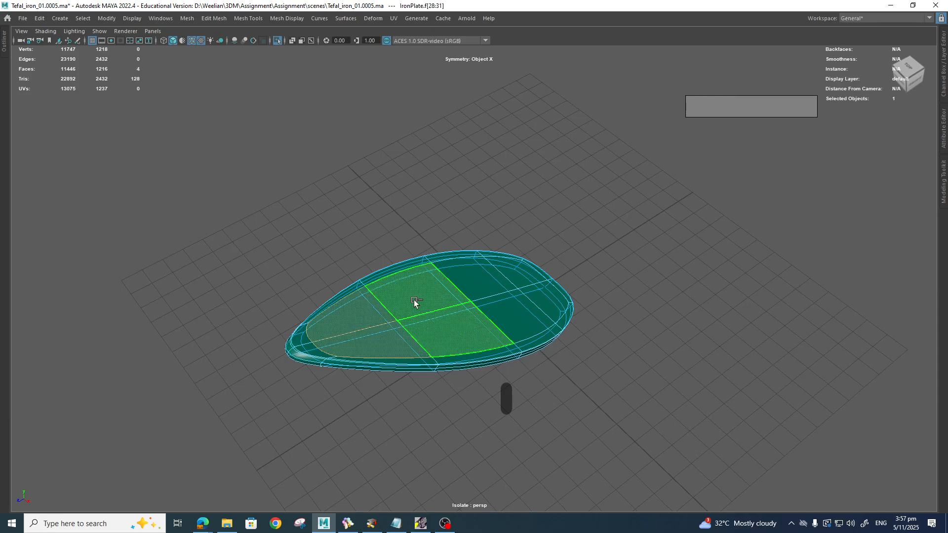
pyautogui.keyDown('shift'); pyautogui.click(544, 303); pyautogui.keyUp('shift')
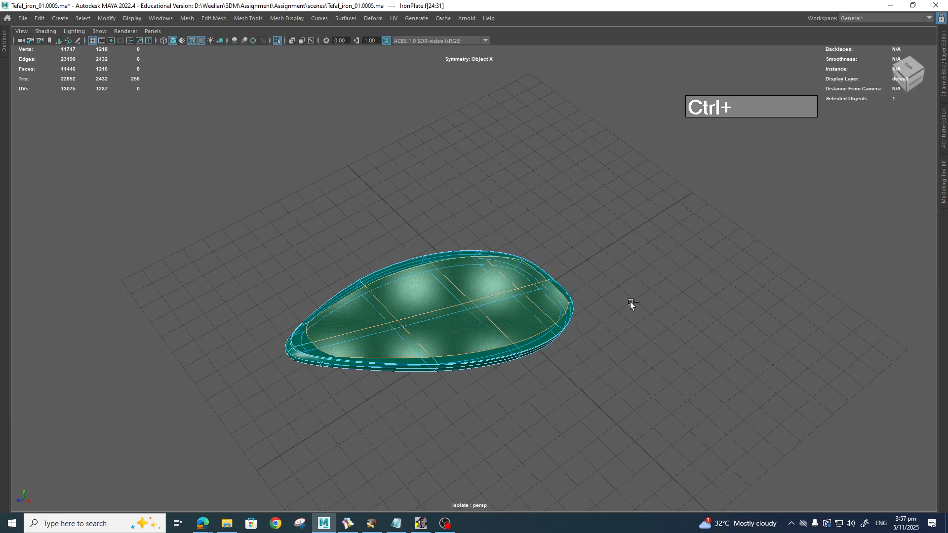
pyautogui.hotkey('ctrl', 'e')
pyautogui.moveTo(527, 244); pyautogui.dragTo(539, 230)
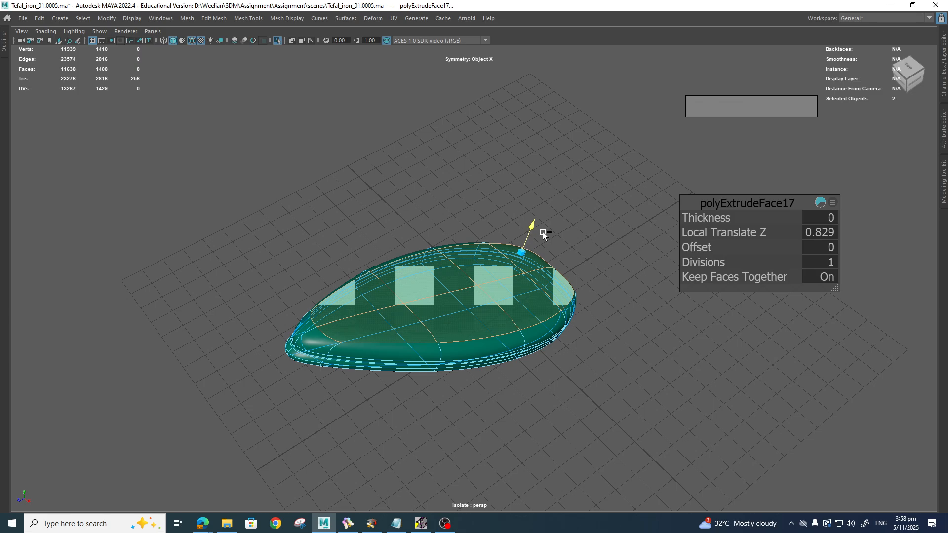
# Step: Extrude once more, grow the selection, and slide the faces down in side view
pyautogui.hotkey('ctrl', 'e')
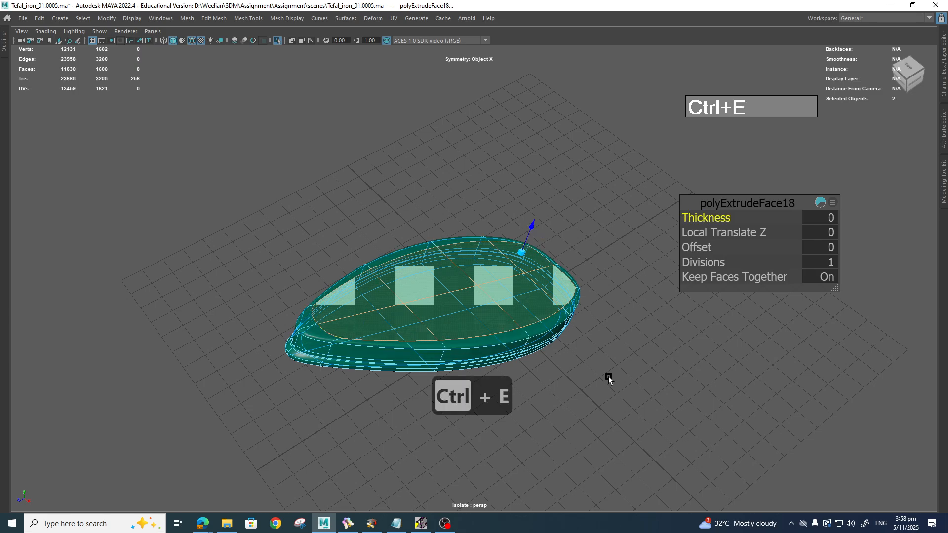
pyautogui.keyDown('alt'); pyautogui.moveTo(609, 378); pyautogui.dragTo(629, 352); pyautogui.keyUp('alt')
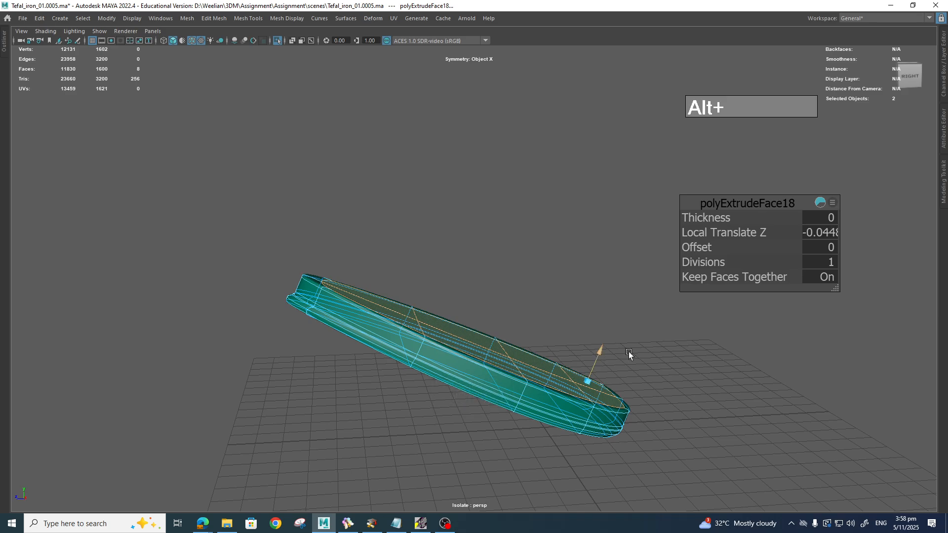
pyautogui.hotkey('shift', '.')
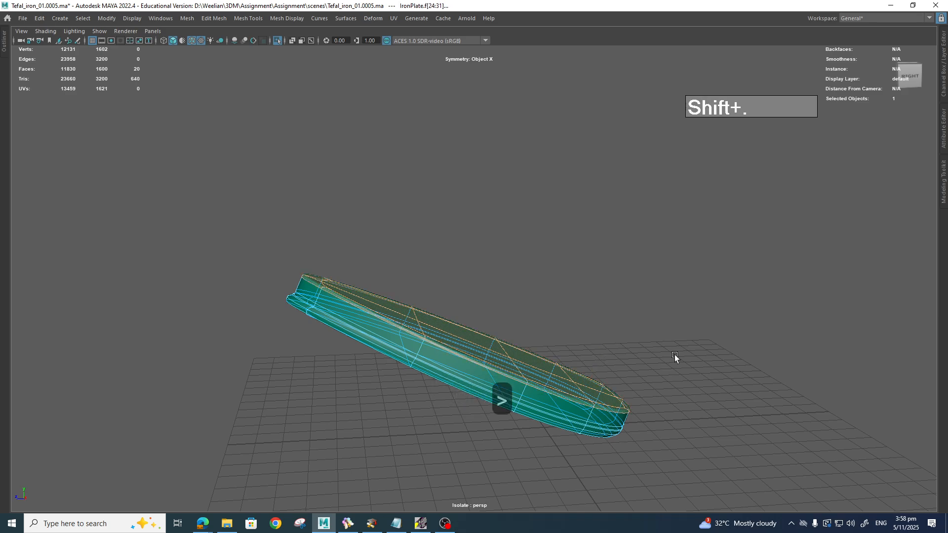
pyautogui.press('w')
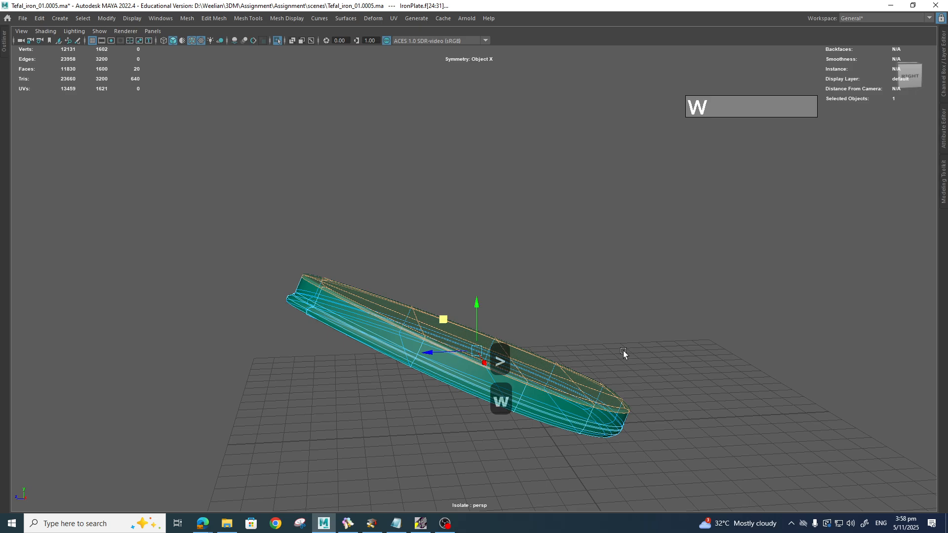
pyautogui.press('space')
pyautogui.moveTo(621, 354); pyautogui.dragTo(659, 355)
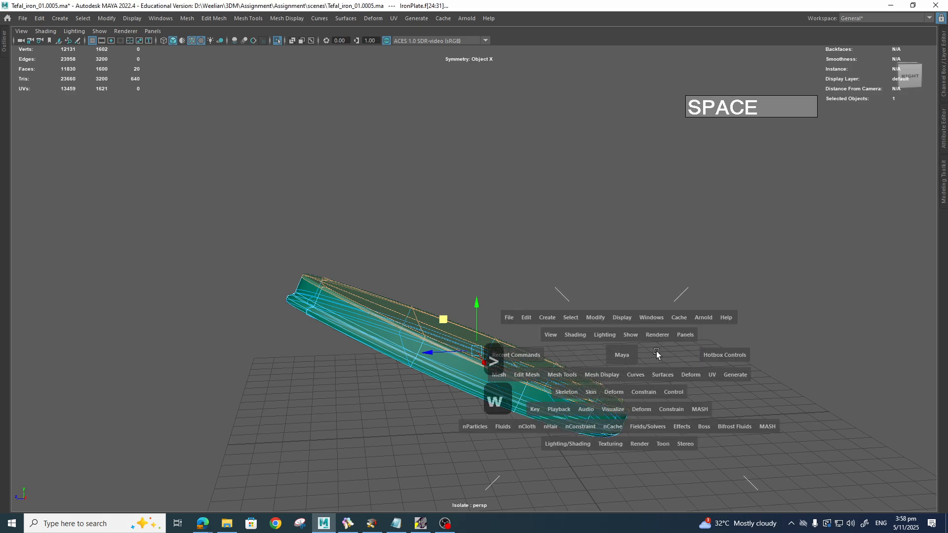
pyautogui.moveTo(464, 239); pyautogui.dragTo(459, 252)
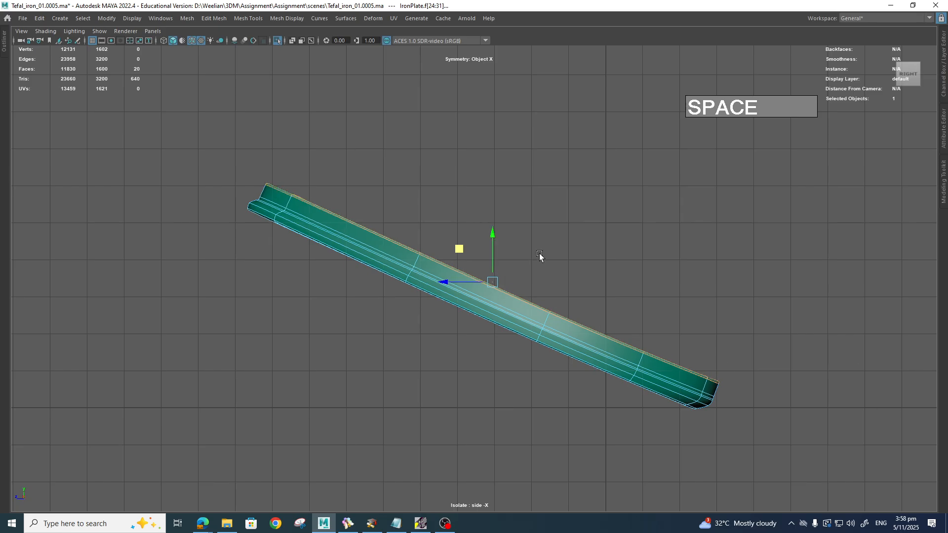
# Step: Reselect the eight central top face pairs and delete them
pyautogui.click(593, 247)
pyautogui.moveTo(529, 298); pyautogui.dragTo(583, 238, button='right')
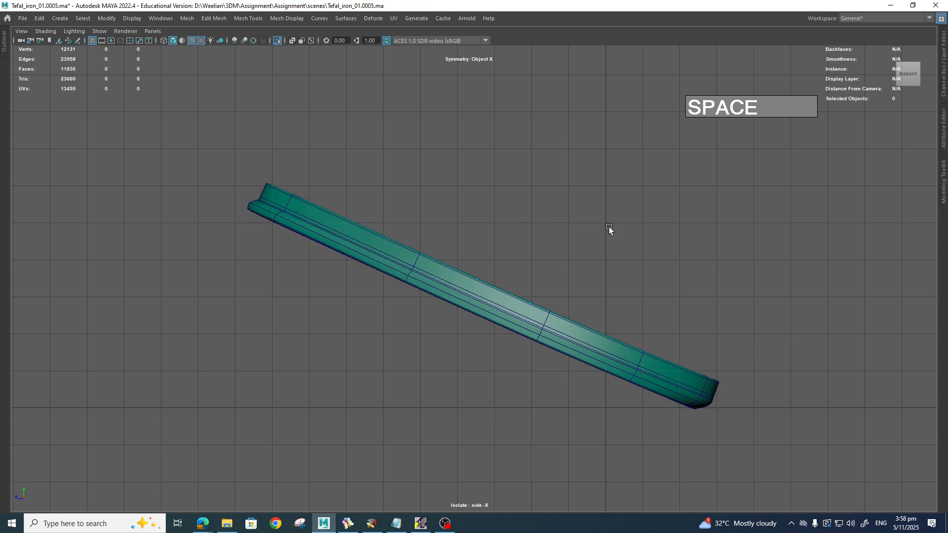
pyautogui.press('space')
pyautogui.moveTo(601, 274); pyautogui.dragTo(607, 251)
pyautogui.keyDown('alt'); pyautogui.moveTo(603, 262); pyautogui.dragTo(401, 277); pyautogui.keyUp('alt')
pyautogui.moveTo(399, 252); pyautogui.dragTo(409, 292, button='right')
pyautogui.click(368, 288)
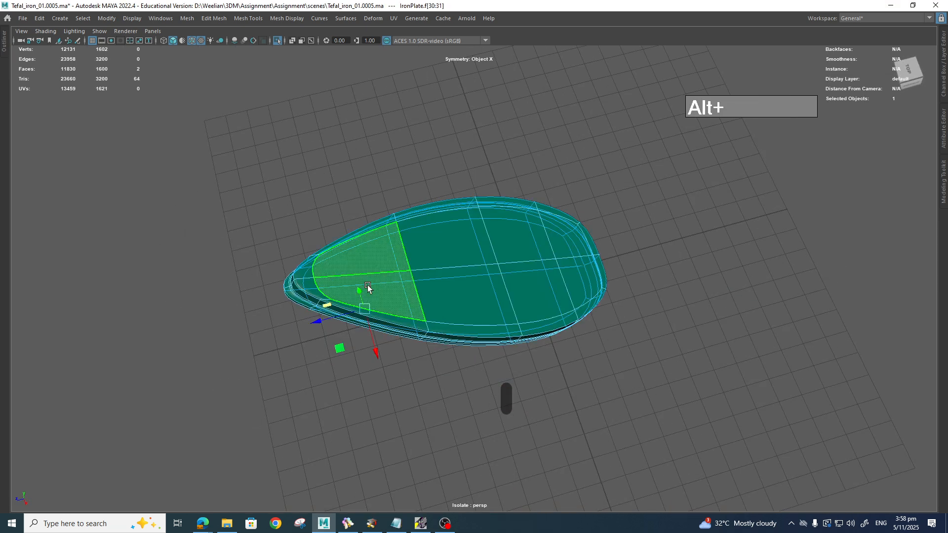
pyautogui.keyDown('shift'); pyautogui.click(489, 297); pyautogui.keyUp('shift')
pyautogui.keyDown('shift'); pyautogui.click(536, 286); pyautogui.keyUp('shift')
pyautogui.keyDown('shift'); pyautogui.click(583, 297); pyautogui.keyUp('shift')
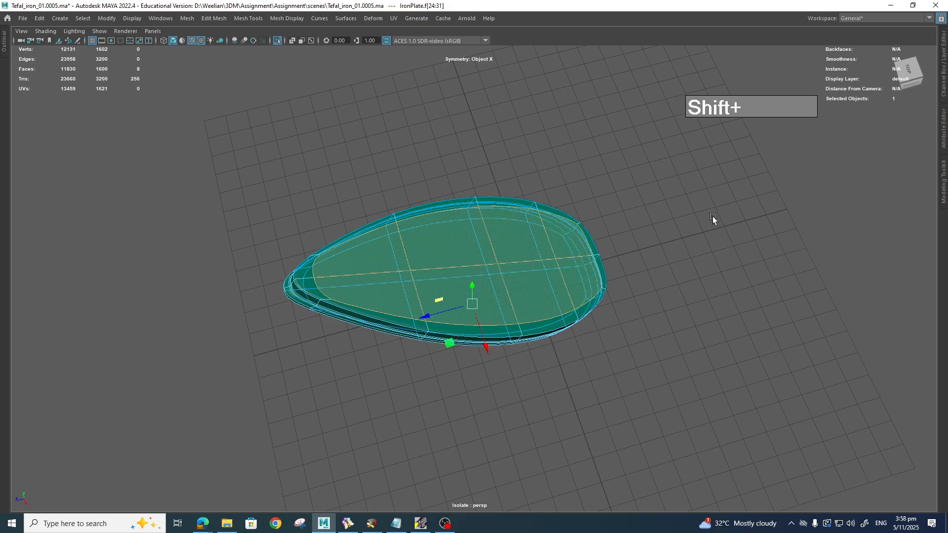
pyautogui.press('Delete')
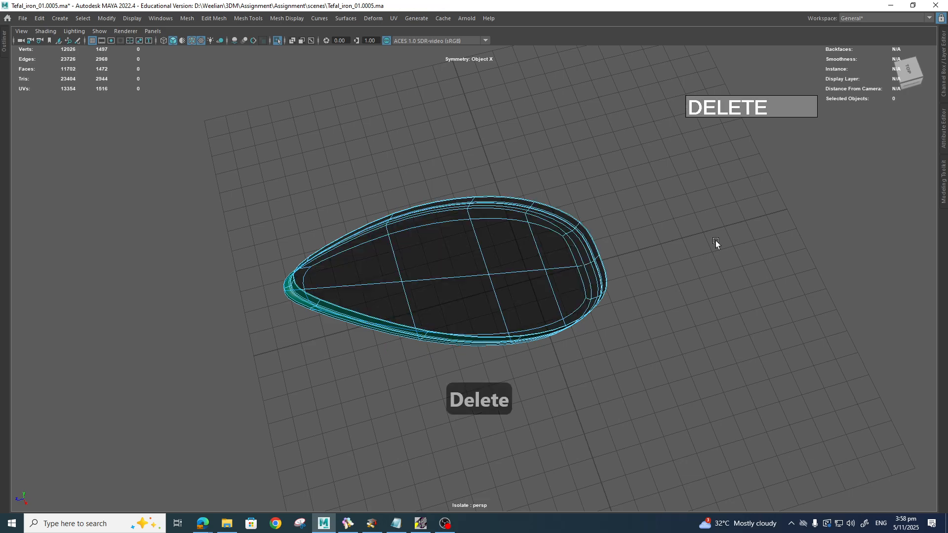
pyautogui.keyDown('alt'); pyautogui.moveTo(613, 286); pyautogui.dragTo(559, 349); pyautogui.keyUp('alt')
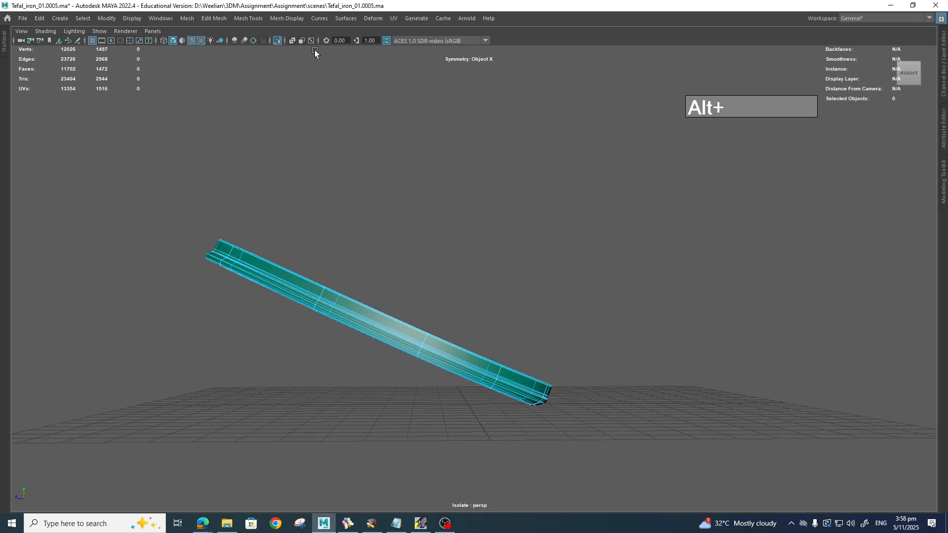
# Step: Turn off Isolate Select to show the whole iron and reference, and frame the soleplate in side view
pyautogui.click(279, 42)
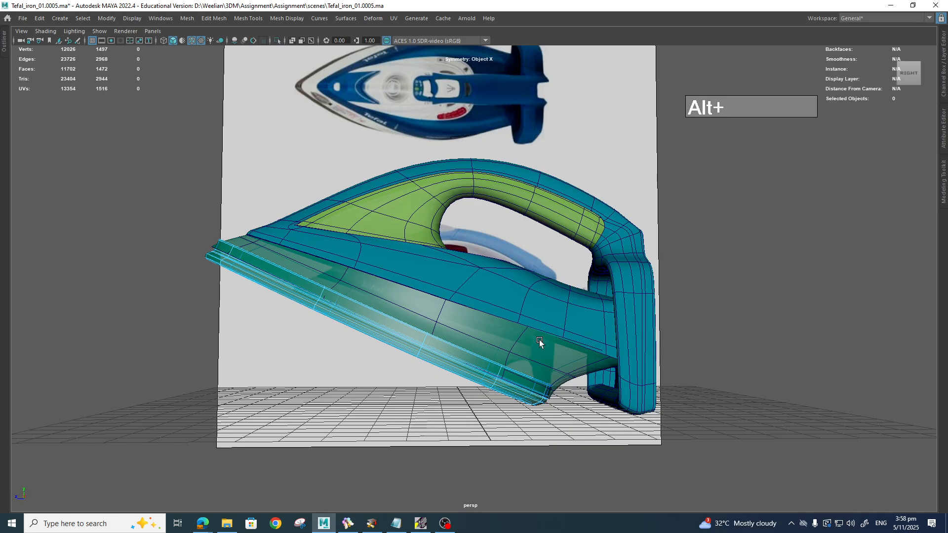
pyautogui.keyDown('alt'); pyautogui.moveTo(408, 335); pyautogui.dragTo(529, 380, button='right'); pyautogui.keyUp('alt')
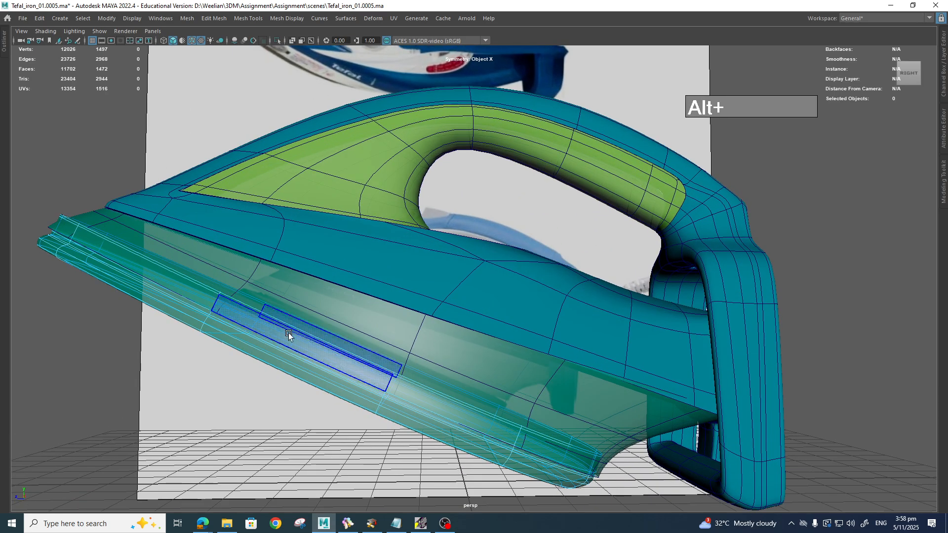
pyautogui.keyDown('alt'); pyautogui.moveTo(290, 333); pyautogui.dragTo(555, 341, button='middle'); pyautogui.keyUp('alt')
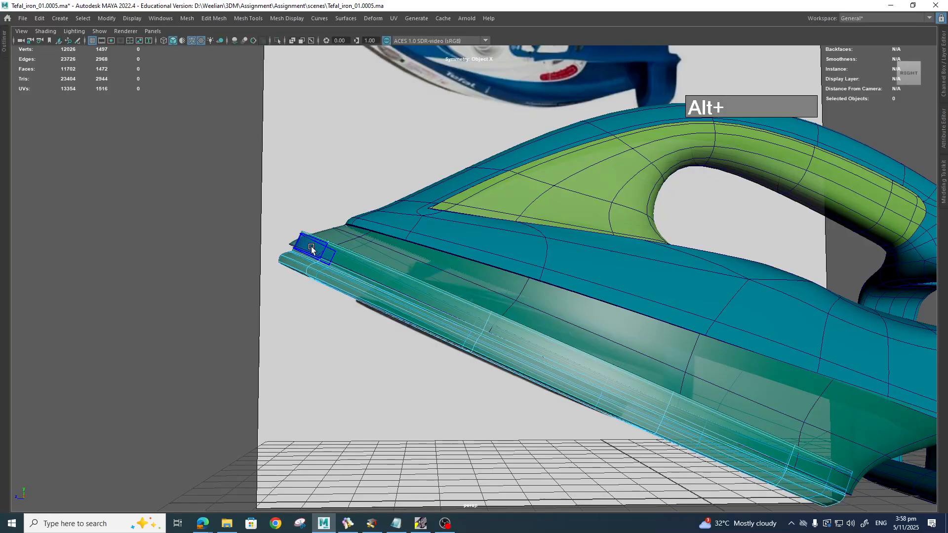
pyautogui.keyDown('alt'); pyautogui.moveTo(361, 255); pyautogui.dragTo(450, 279); pyautogui.keyUp('alt')
pyautogui.press('space')
pyautogui.scroll(2, 741, 420)
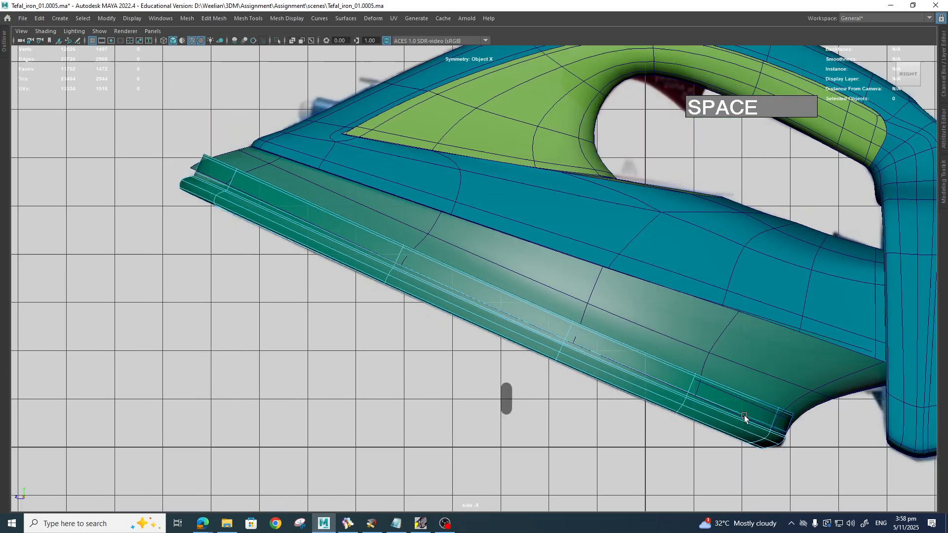
# Step: Select the twelve-face loop along the plate's side, scale it down, then deselect
pyautogui.click(758, 402)
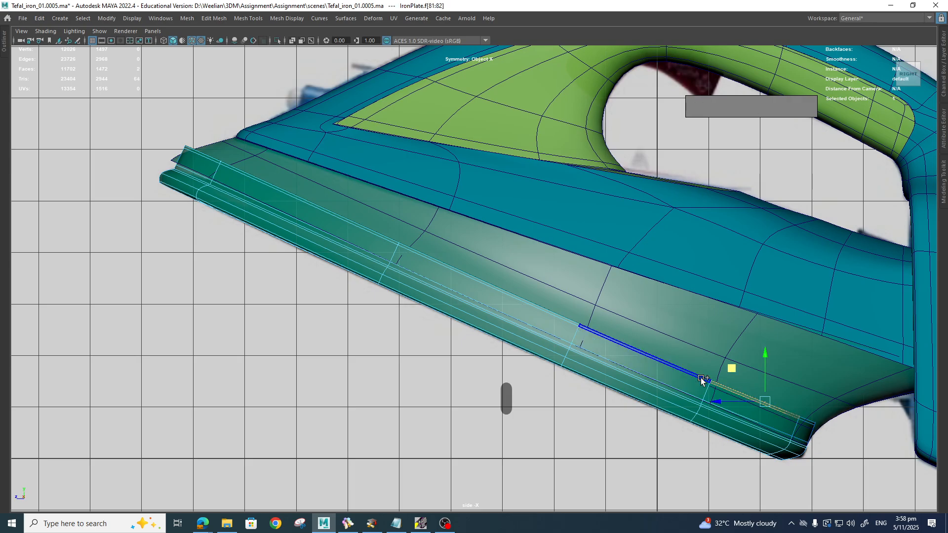
pyautogui.keyDown('shift'); pyautogui.doubleClick(647, 355); pyautogui.keyUp('shift')
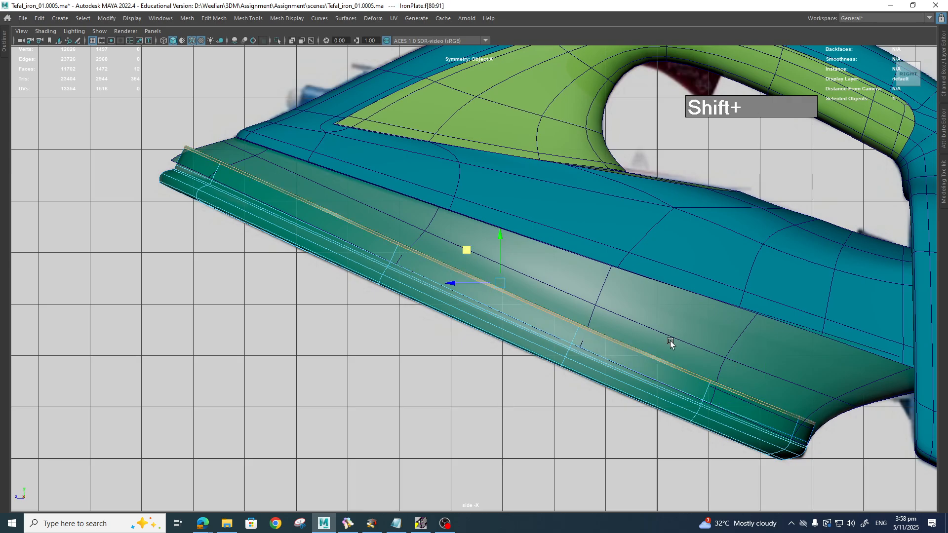
pyautogui.press('r')
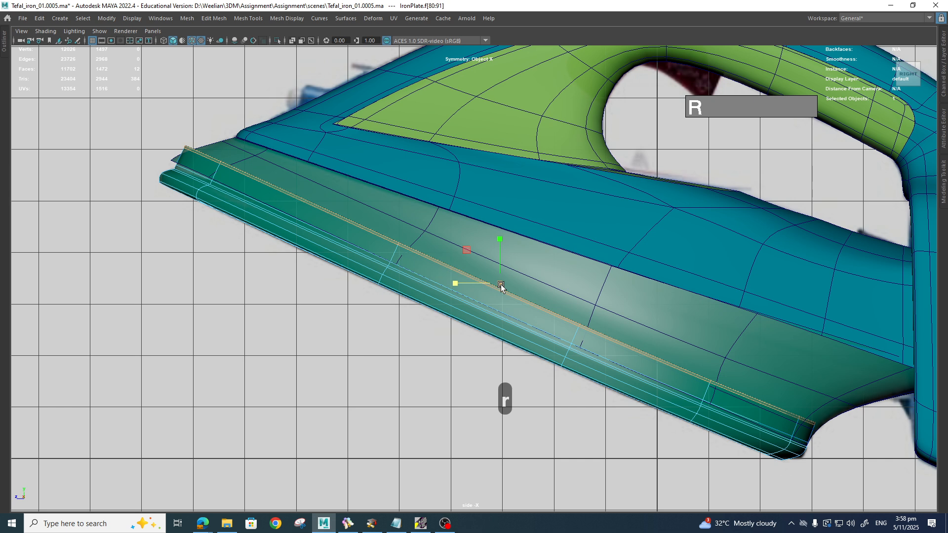
pyautogui.moveTo(499, 286); pyautogui.dragTo(483, 290)
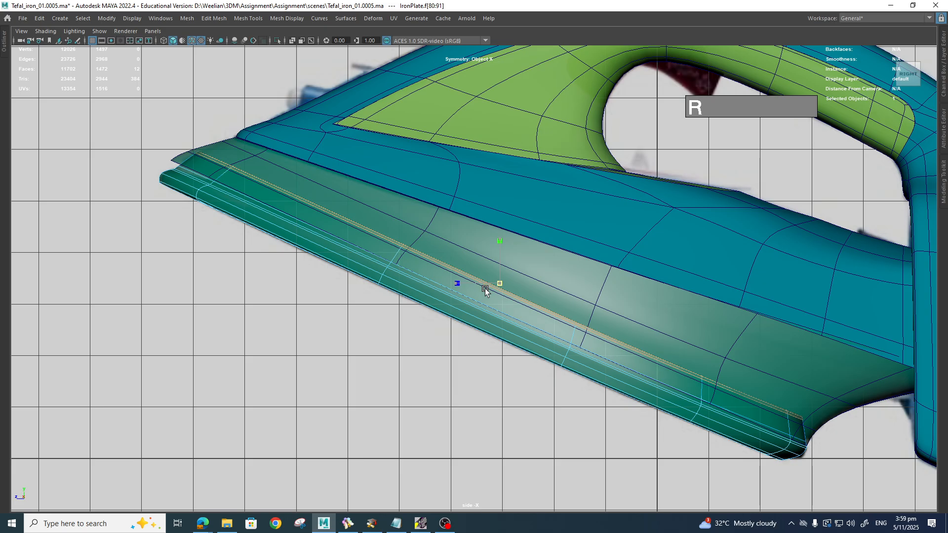
pyautogui.click(527, 412)
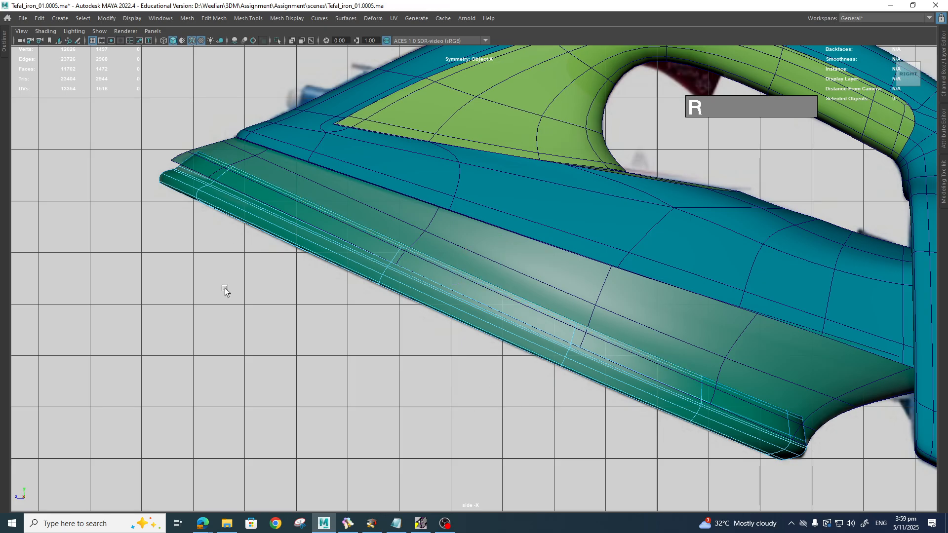
pyautogui.click(307, 311)
# Step: Switch to Perspective view and orbit around the iron to a rear-quarter angle
pyautogui.scroll(-3, 502, 360)
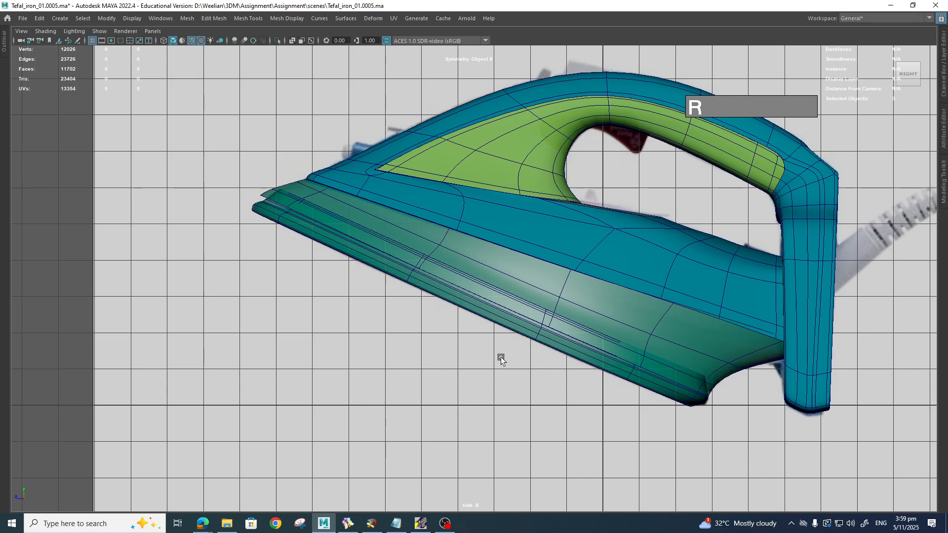
pyautogui.press('space')
pyautogui.click(523, 336)
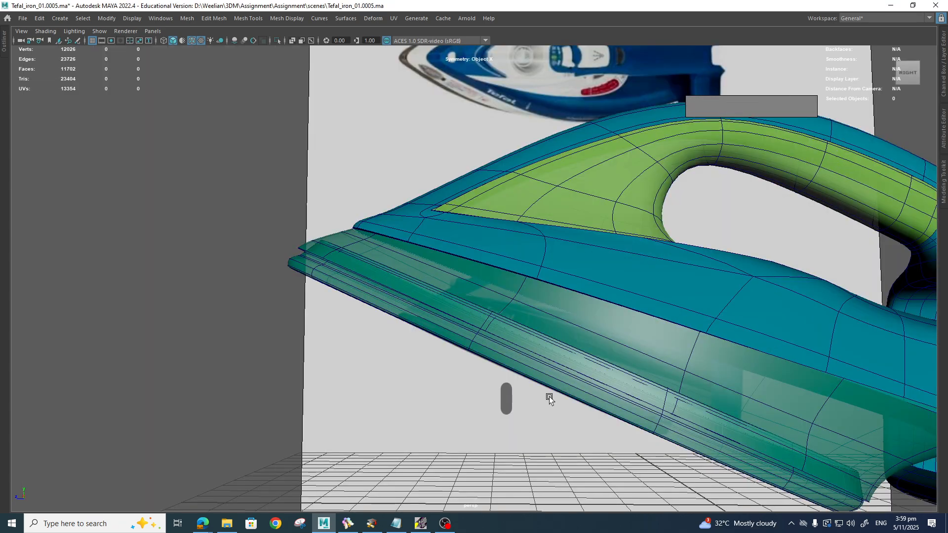
pyautogui.keyDown('alt'); pyautogui.moveTo(546, 396); pyautogui.dragTo(466, 322); pyautogui.keyUp('alt')
pyautogui.keyDown('alt'); pyautogui.moveTo(502, 374); pyautogui.dragTo(459, 245); pyautogui.keyUp('alt')
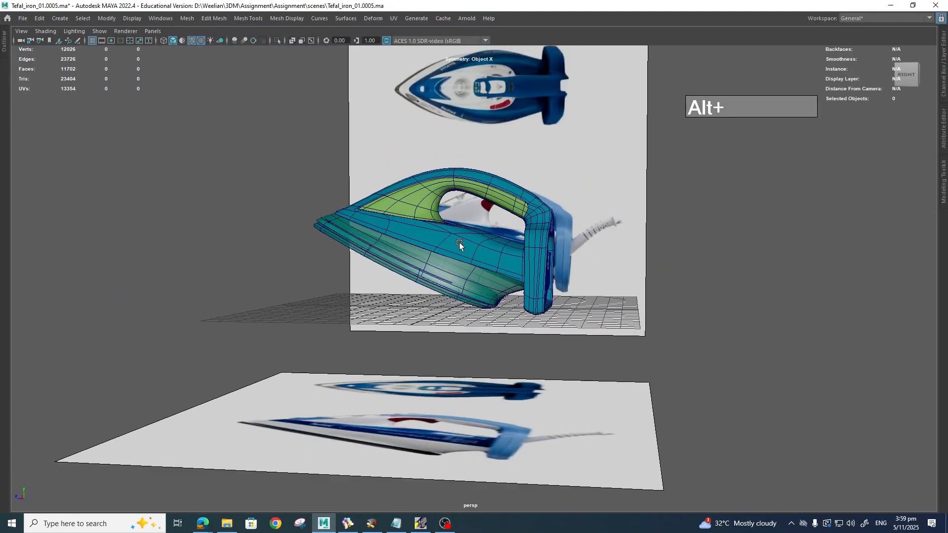
pyautogui.moveTo(506, 313)
pyautogui.keyDown('alt'); pyautogui.mouseDown()
pyautogui.moveTo(580, 286)
pyautogui.moveTo(592, 307)
pyautogui.moveTo(503, 296)
pyautogui.mouseUp(); pyautogui.keyUp('alt')
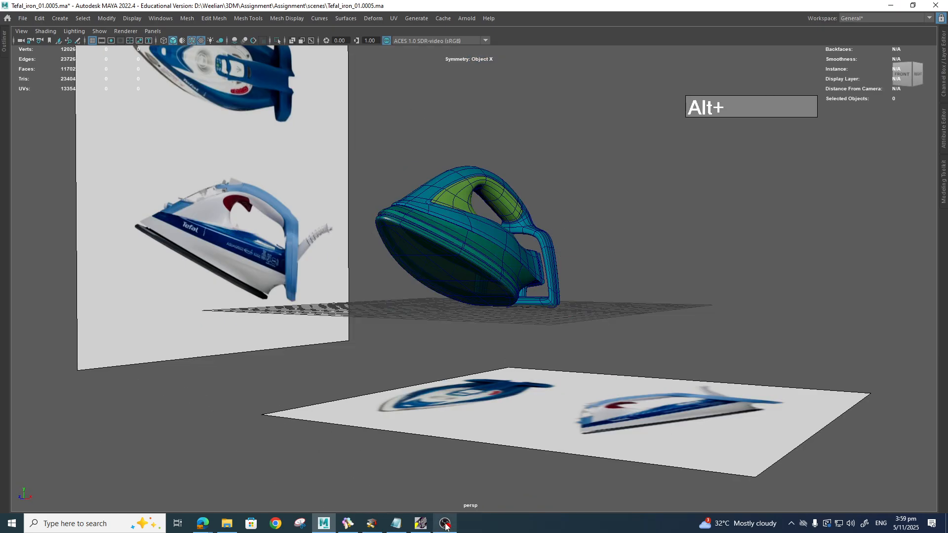
# Step: Compare with the sole-plate photo in BeeRef, panning and zooming to it
pyautogui.click(348, 524)
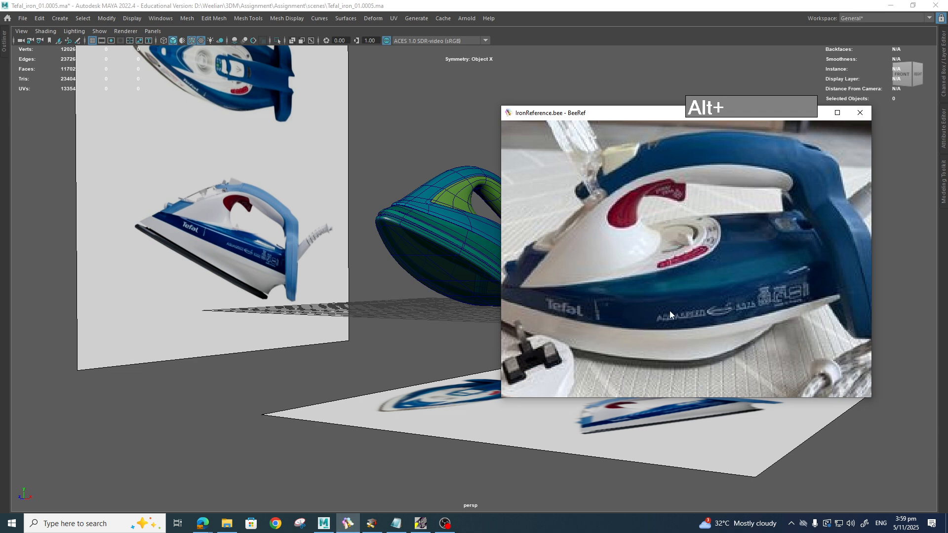
pyautogui.scroll(-12, 670, 314)
pyautogui.moveTo(682, 270); pyautogui.dragTo(542, 281, button='middle')
pyautogui.scroll(4, 541, 281)
pyautogui.moveTo(595, 296); pyautogui.dragTo(682, 335, button='middle')
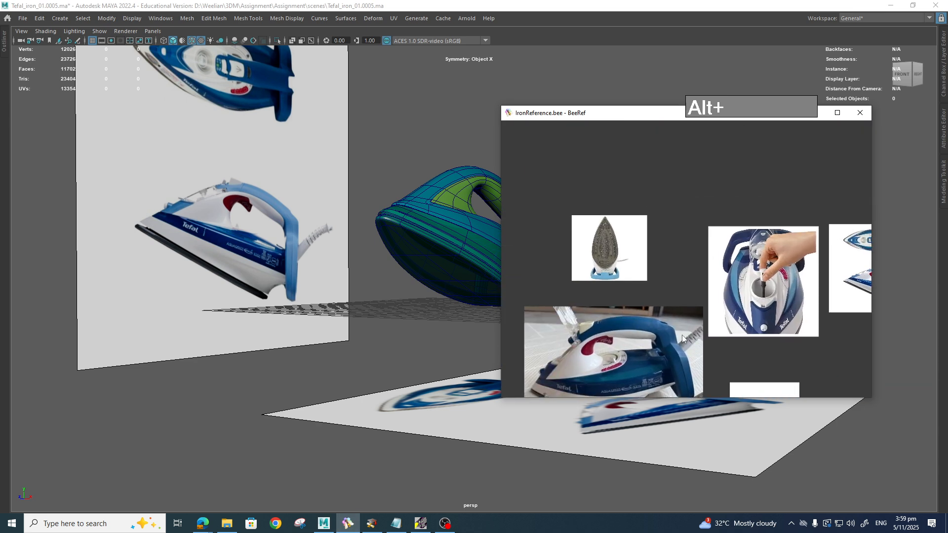
pyautogui.scroll(5, 615, 249)
pyautogui.scroll(3, 671, 301)
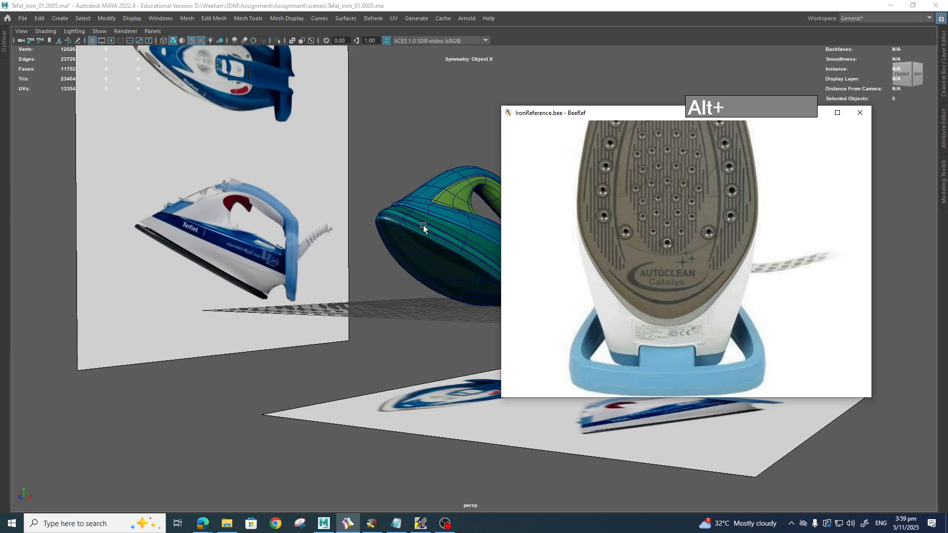
pyautogui.keyDown('alt'); pyautogui.moveTo(346, 282); pyautogui.dragTo(580, 379); pyautogui.keyUp('alt')
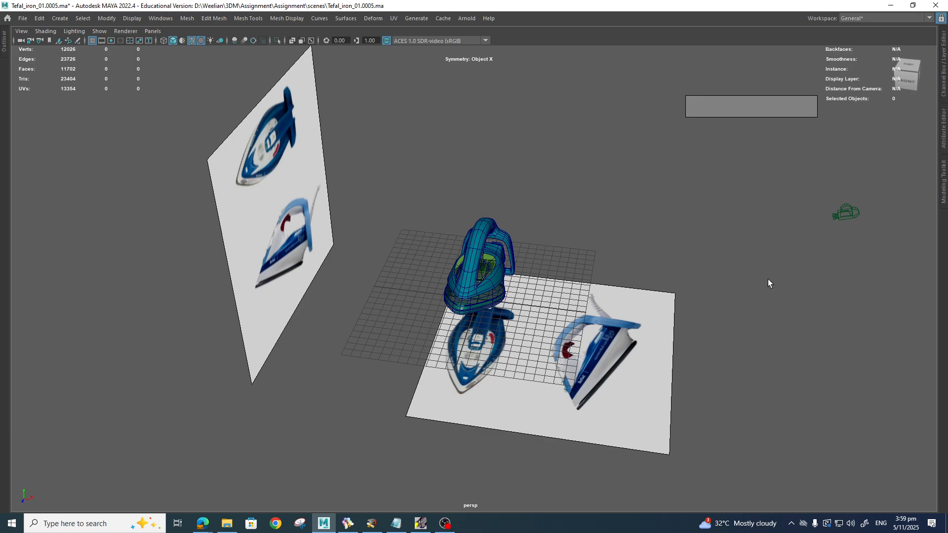
# Step: Restore the full interface with Ctrl+Space and hide the Ref layer's image planes
pyautogui.hotkey('ctrl', 'space')
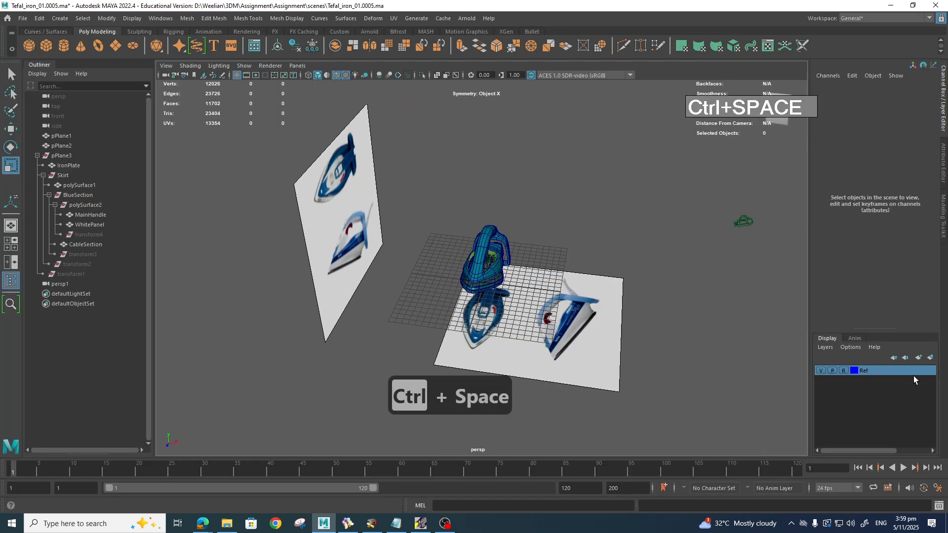
pyautogui.click(844, 370)
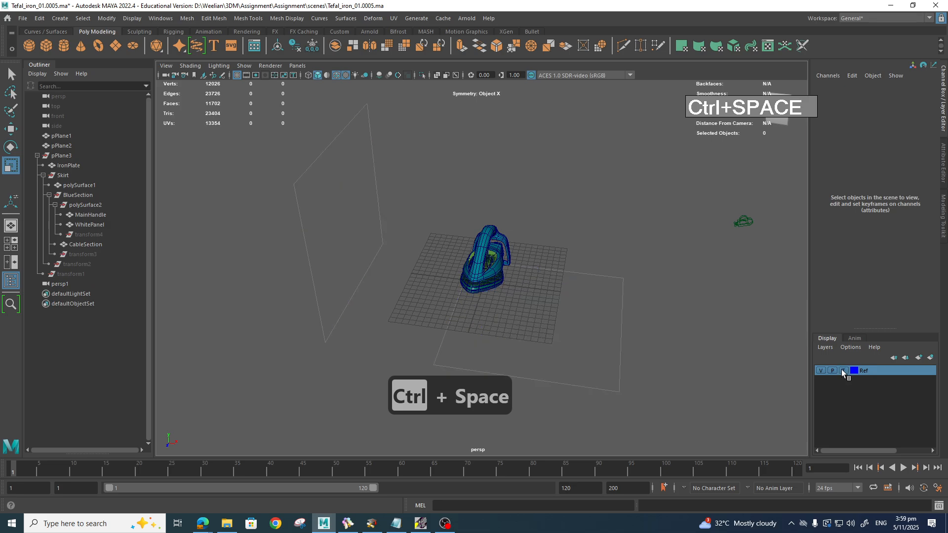
pyautogui.click(843, 370)
pyautogui.click(820, 370)
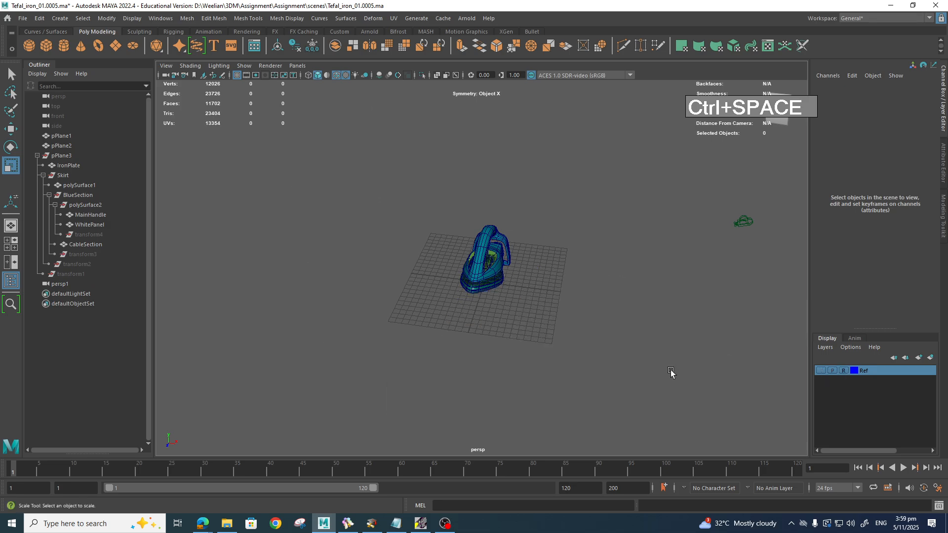
# Step: Orbit over the iron, glance at the reference photos, and select the IronPlate
pyautogui.scroll(5, 603, 355)
pyautogui.keyDown('alt'); pyautogui.moveTo(603, 355); pyautogui.dragTo(559, 316); pyautogui.keyUp('alt')
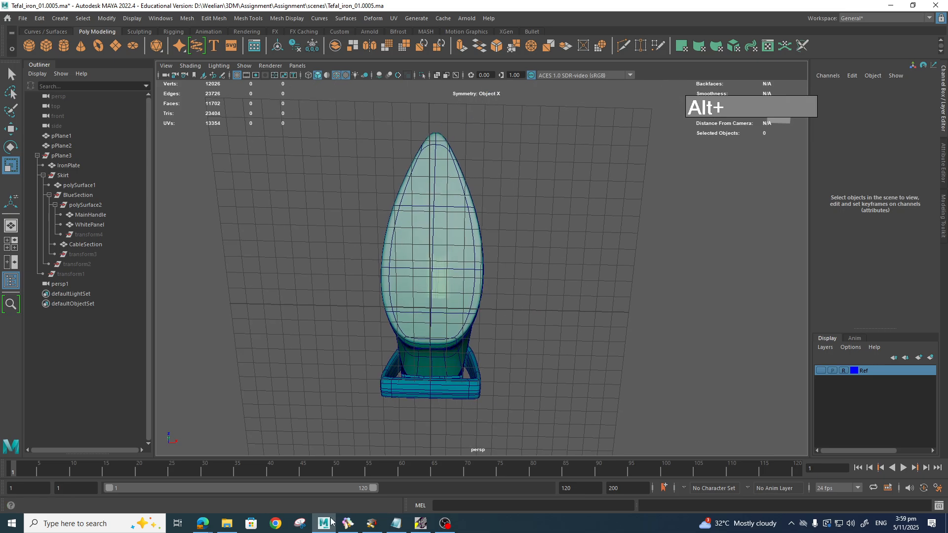
pyautogui.click(349, 523)
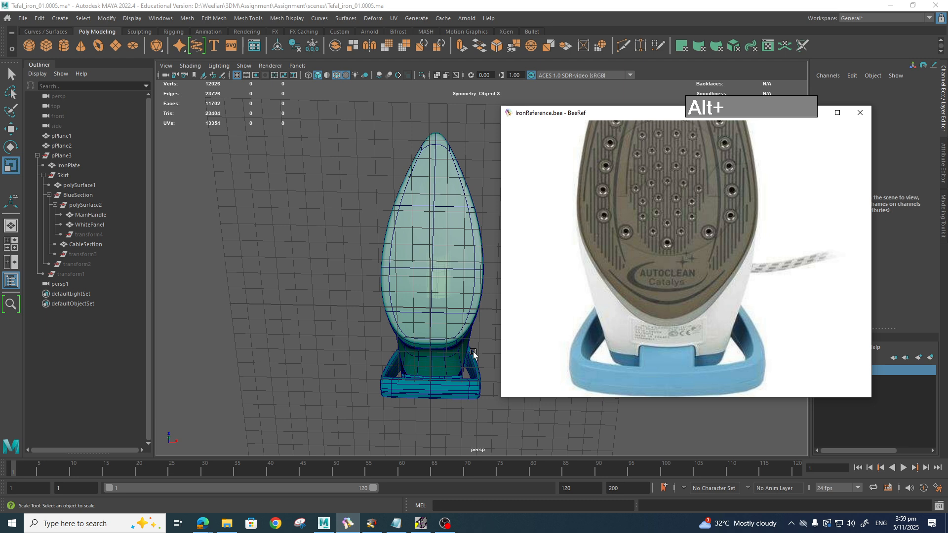
pyautogui.keyDown('alt'); pyautogui.scroll(4, 470, 357); pyautogui.keyUp('alt')
pyautogui.keyDown('alt'); pyautogui.moveTo(469, 359); pyautogui.dragTo(486, 330); pyautogui.keyUp('alt')
pyautogui.click(450, 327)
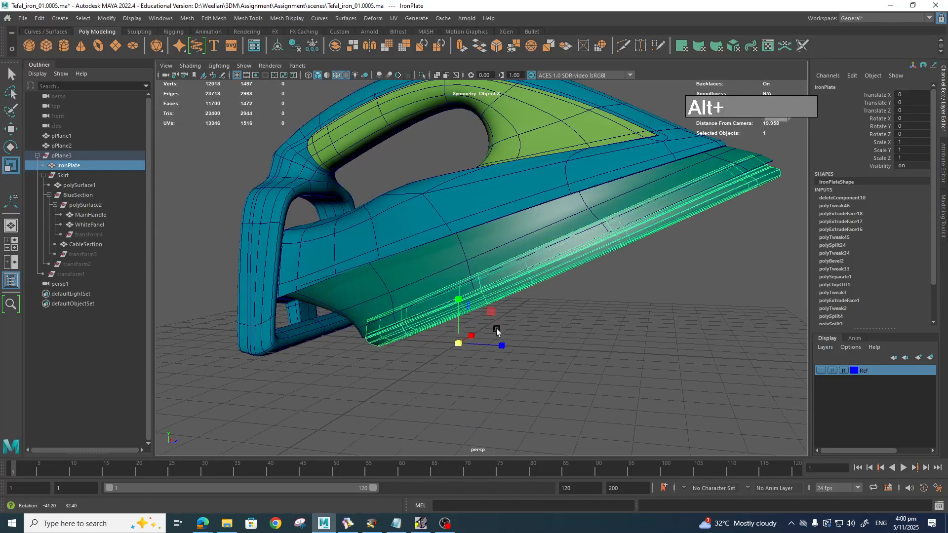
# Step: Add the skirt polySurface1, switch to Vertex mode, and marquee the lower-edge vertices at the rear
pyautogui.keyDown('shift'); pyautogui.click(370, 296); pyautogui.keyUp('shift')
pyautogui.keyDown('alt'); pyautogui.moveTo(624, 356); pyautogui.dragTo(608, 346); pyautogui.keyUp('alt')
pyautogui.rightClick(474, 252)
pyautogui.moveTo(474, 254); pyautogui.dragTo(328, 254, button='right')
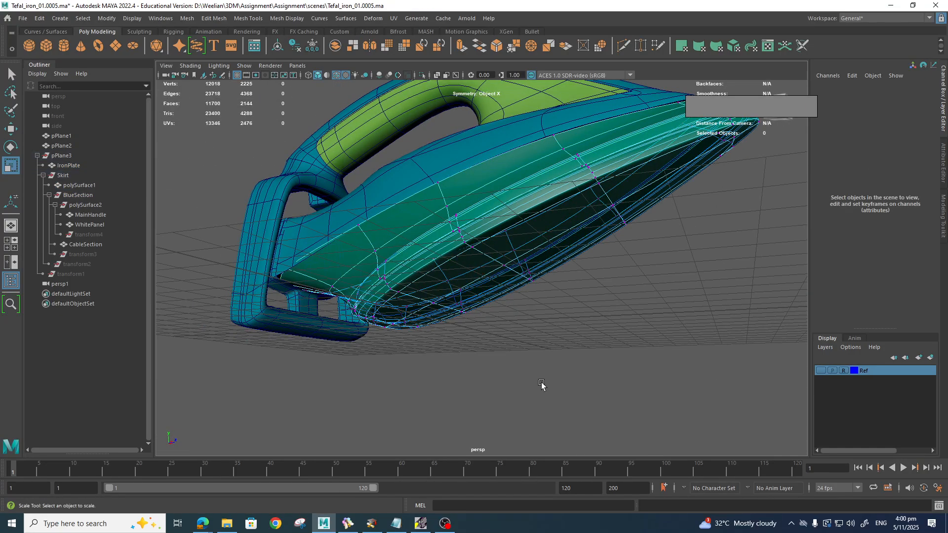
pyautogui.keyDown('alt'); pyautogui.moveTo(542, 384); pyautogui.dragTo(438, 328); pyautogui.keyUp('alt')
pyautogui.keyDown('alt'); pyautogui.moveTo(438, 328); pyautogui.dragTo(552, 328, button='middle'); pyautogui.keyUp('alt')
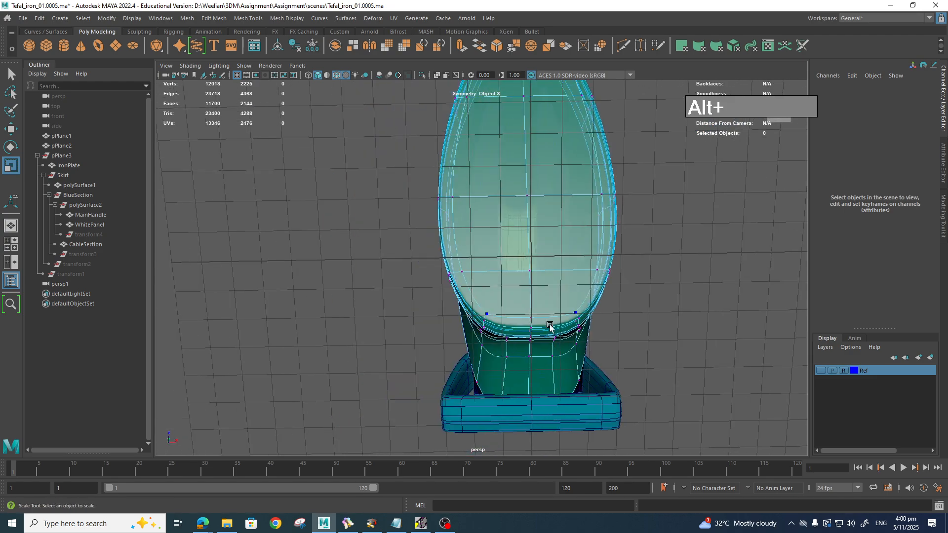
pyautogui.scroll(4, 558, 332)
pyautogui.keyDown('alt'); pyautogui.moveTo(559, 333); pyautogui.dragTo(530, 320); pyautogui.keyUp('alt')
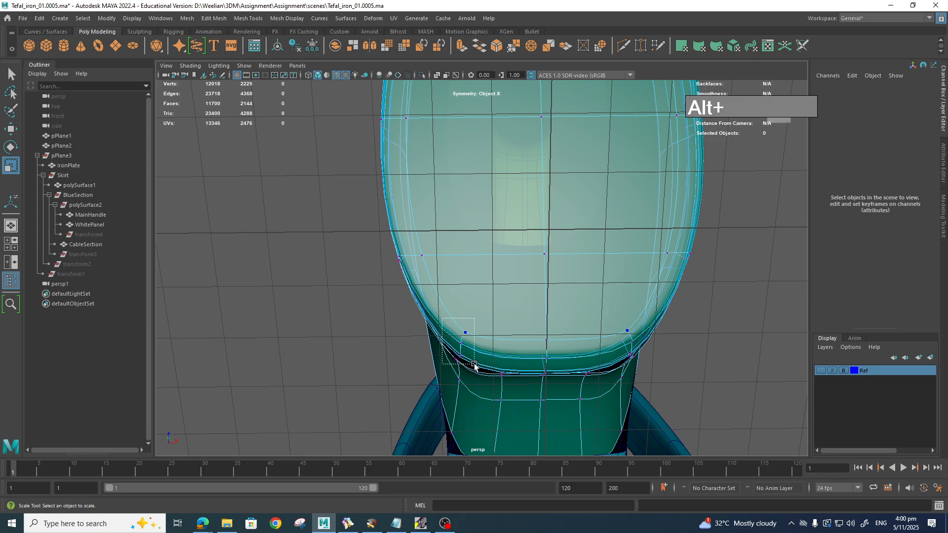
pyautogui.moveTo(479, 370); pyautogui.dragTo(478, 369)
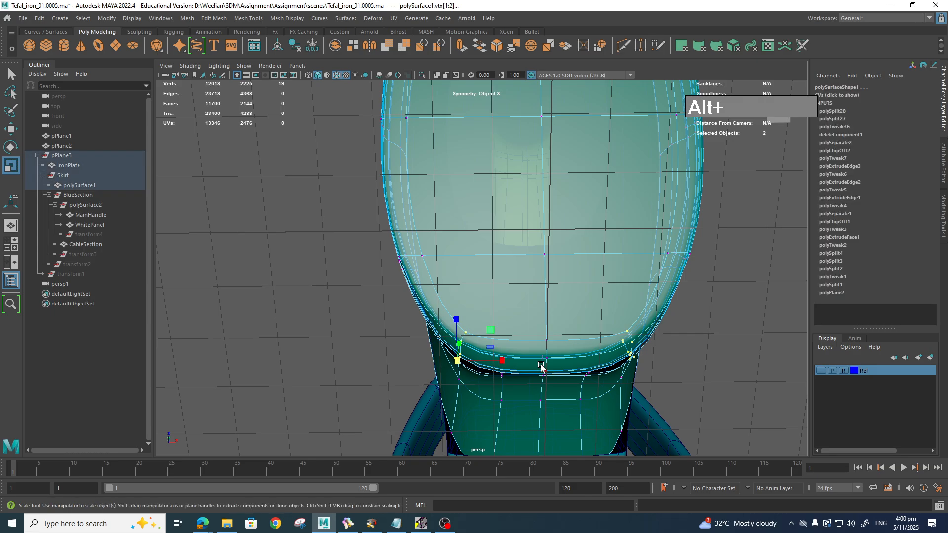
# Step: Turn on soft selection, widen its falloff, and slide the skirt's vertices sideways
pyautogui.press('b')
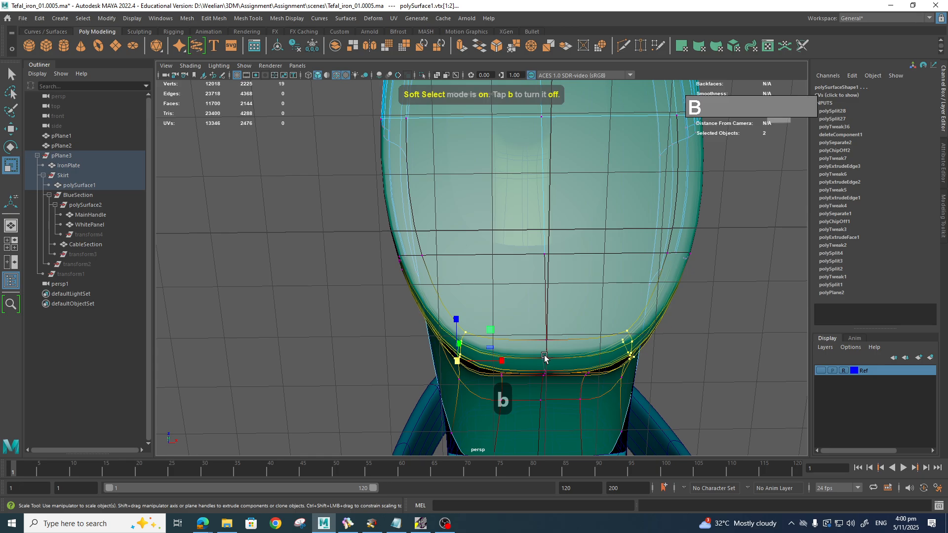
pyautogui.press('b')
pyautogui.moveTo(545, 355); pyautogui.dragTo(661, 364)
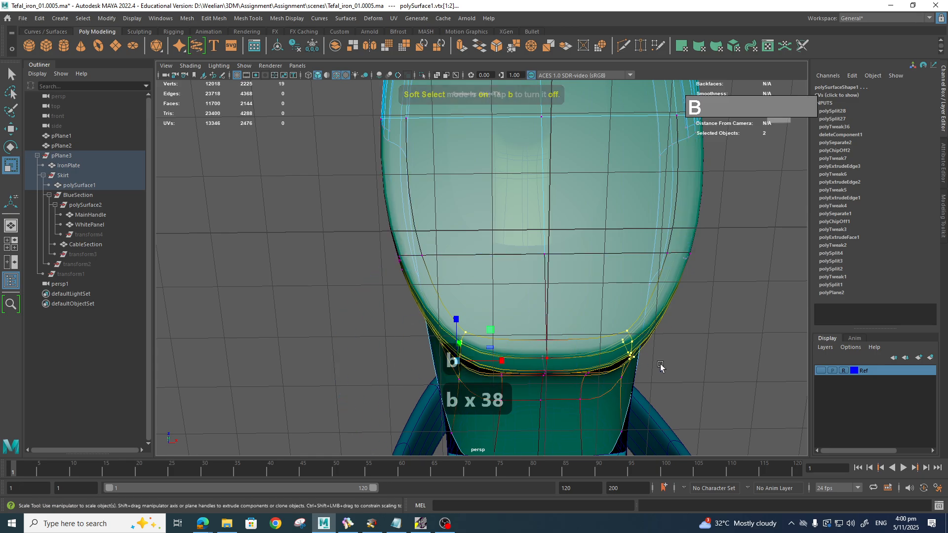
pyautogui.press('w')
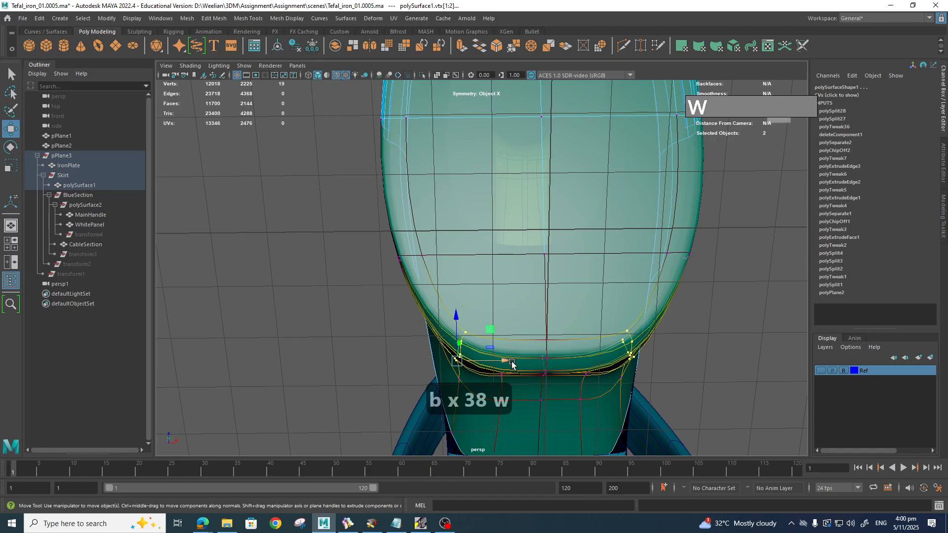
pyautogui.moveTo(522, 364); pyautogui.dragTo(527, 364)
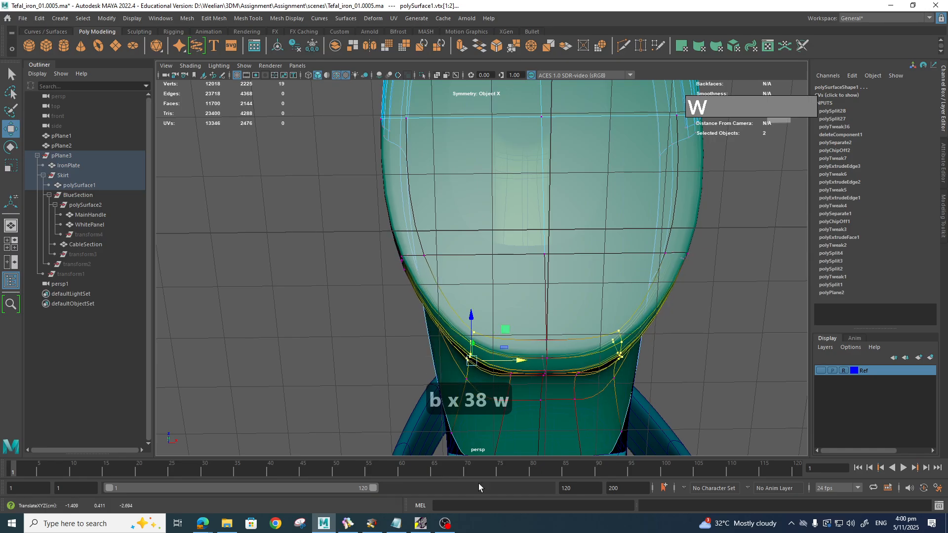
# Step: Compare with the reference photo, then nudge the lower-edge vertices up and along X with a resized falloff
pyautogui.click(349, 525)
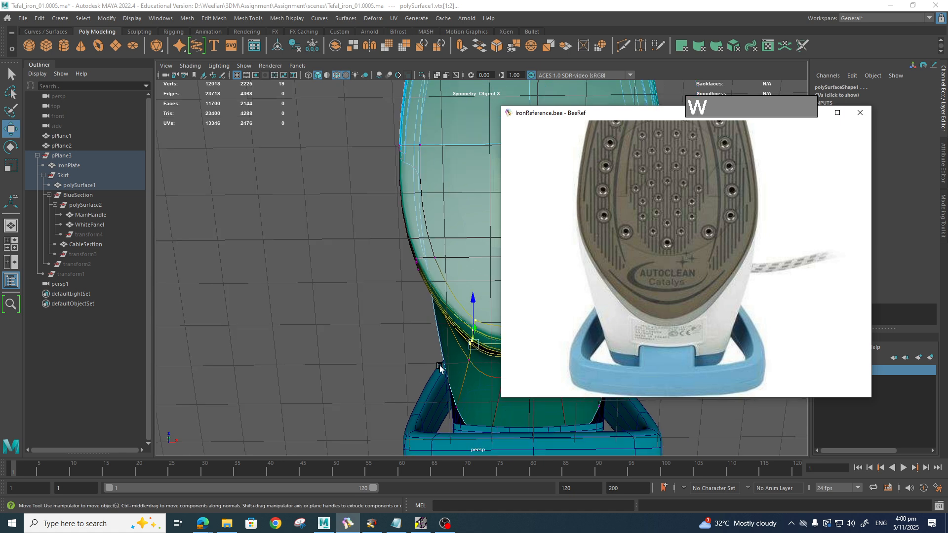
pyautogui.moveTo(439, 365)
pyautogui.keyDown('alt'); pyautogui.mouseDown()
pyautogui.moveTo(338, 413)
pyautogui.moveTo(415, 384)
pyautogui.moveTo(445, 351)
pyautogui.mouseUp(); pyautogui.keyUp('alt')
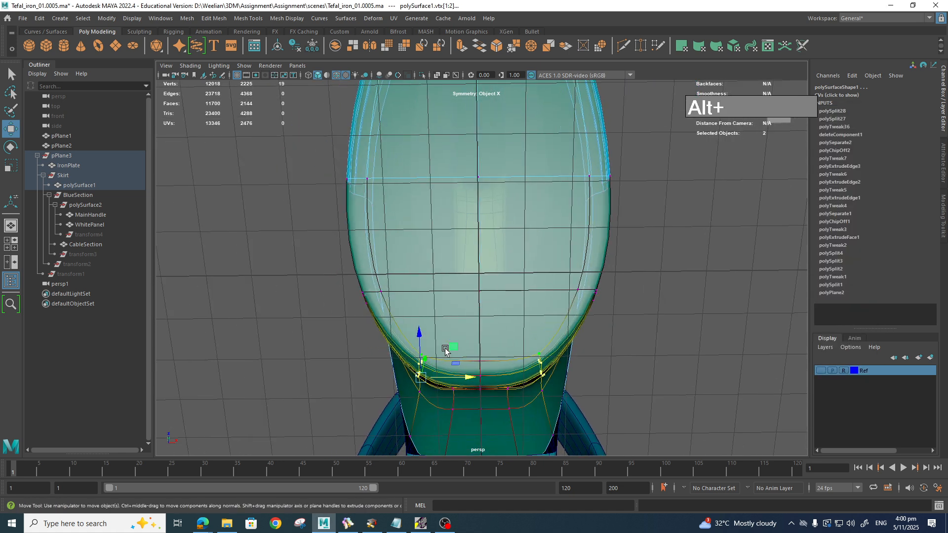
pyautogui.moveTo(456, 345); pyautogui.dragTo(456, 335, button='middle')
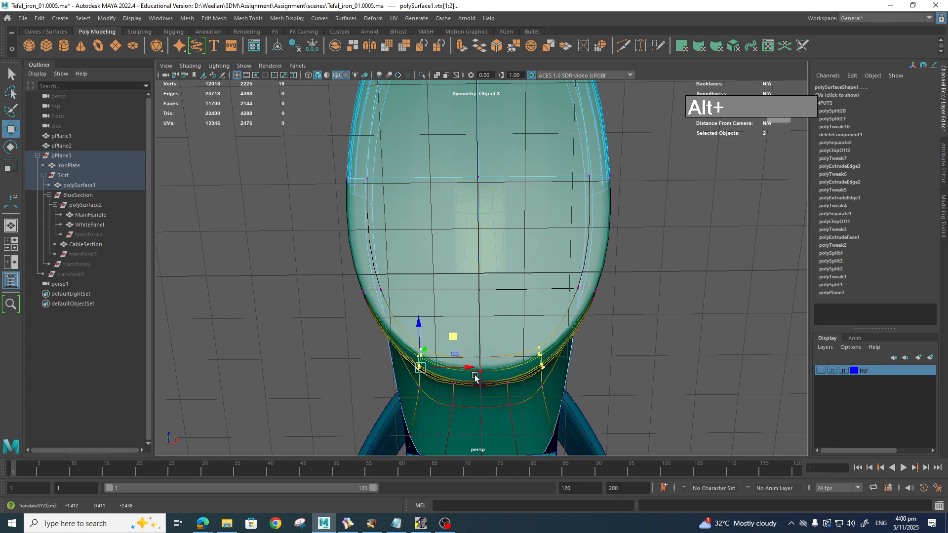
pyautogui.press('b')
pyautogui.moveTo(475, 376); pyautogui.dragTo(572, 389)
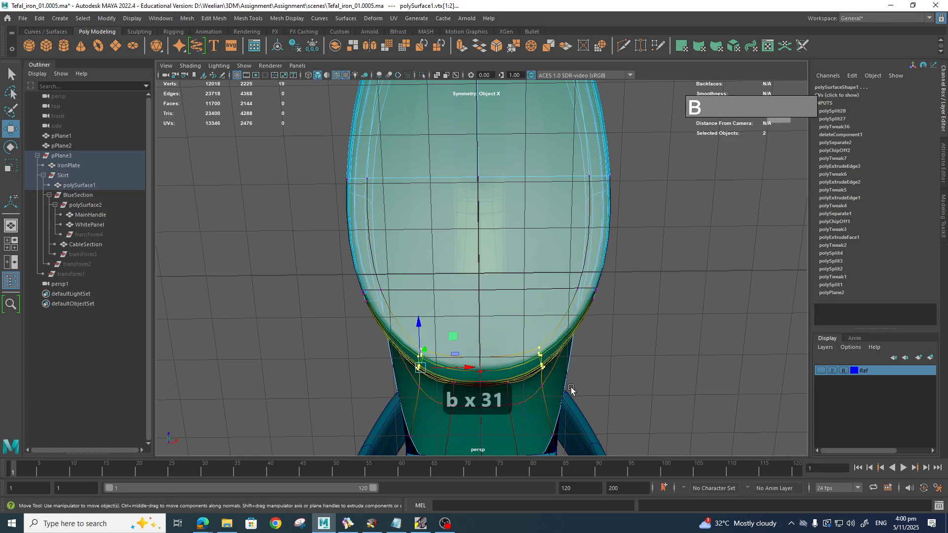
pyautogui.moveTo(454, 366); pyautogui.dragTo(473, 369, button='middle')
# Step: Check the iron reference photo and orbit to a front-on view centred on the iron's base
pyautogui.click(348, 523)
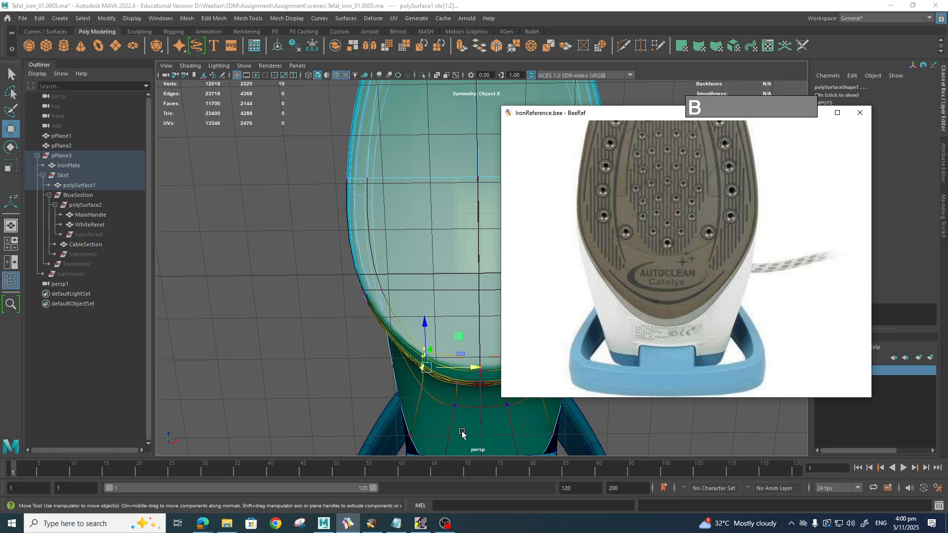
pyautogui.scroll(-2, 461, 432)
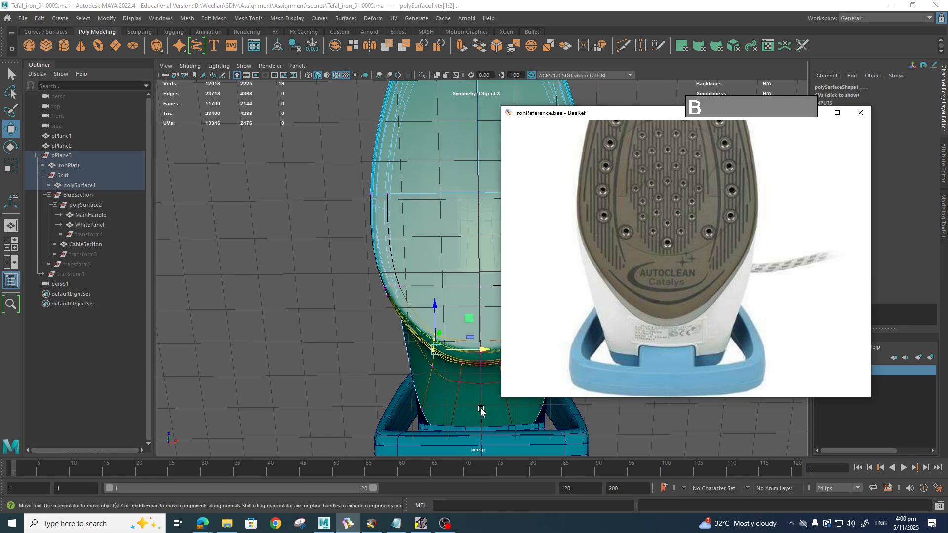
pyautogui.keyDown('alt'); pyautogui.moveTo(481, 410); pyautogui.dragTo(489, 385); pyautogui.keyUp('alt')
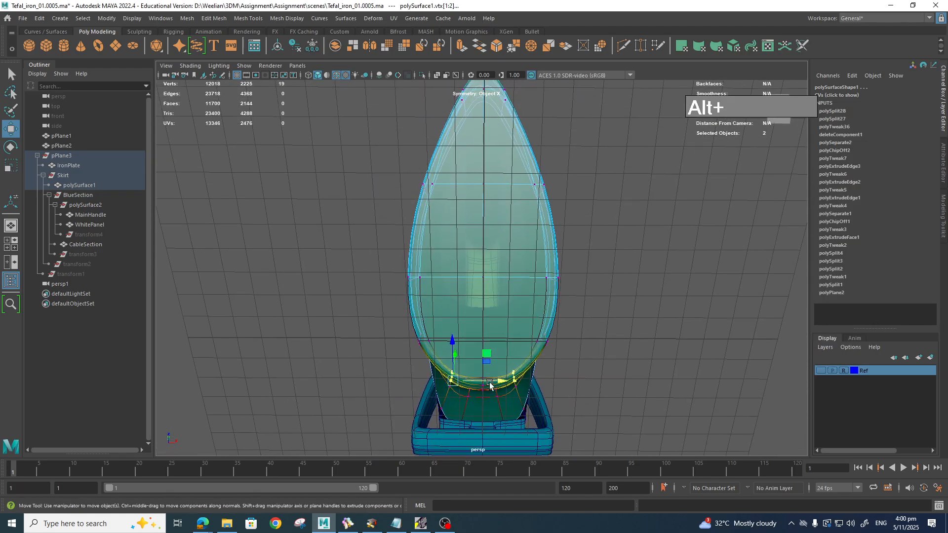
pyautogui.keyDown('alt'); pyautogui.moveTo(489, 384); pyautogui.dragTo(423, 400, button='middle'); pyautogui.keyUp('alt')
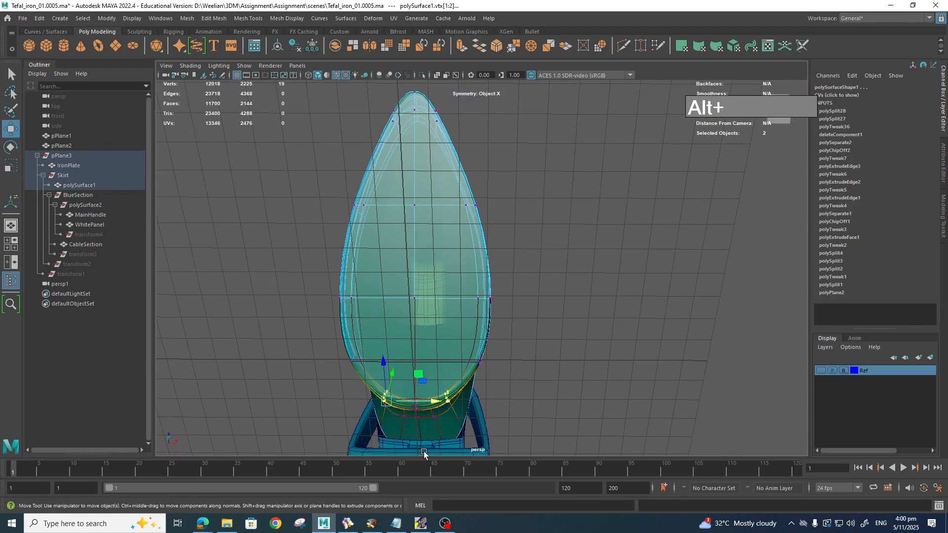
pyautogui.click(347, 524)
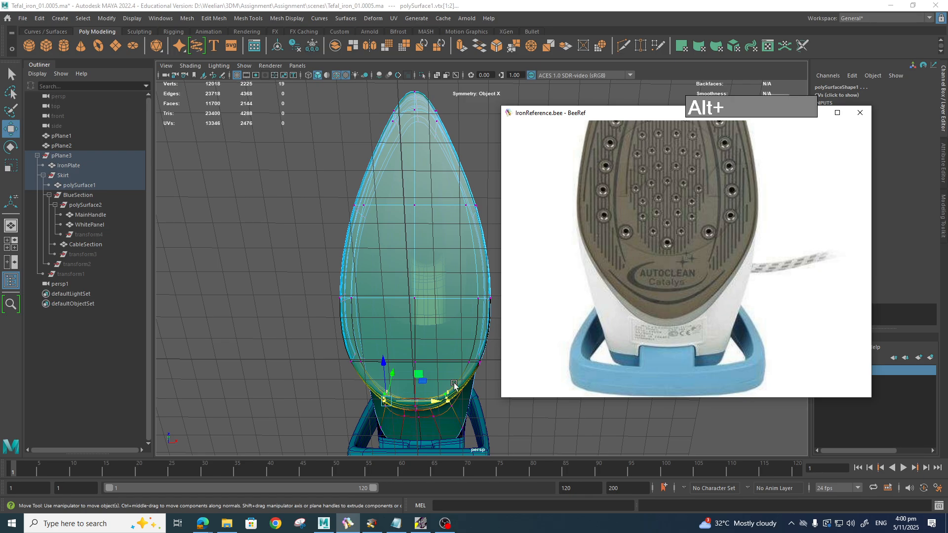
# Step: Marquee-select the lower vertex loop, undo the stray move, shrink the falloff, and pull the loop inward symmetrically
pyautogui.moveTo(320, 348); pyautogui.dragTo(413, 361)
pyautogui.press('z')
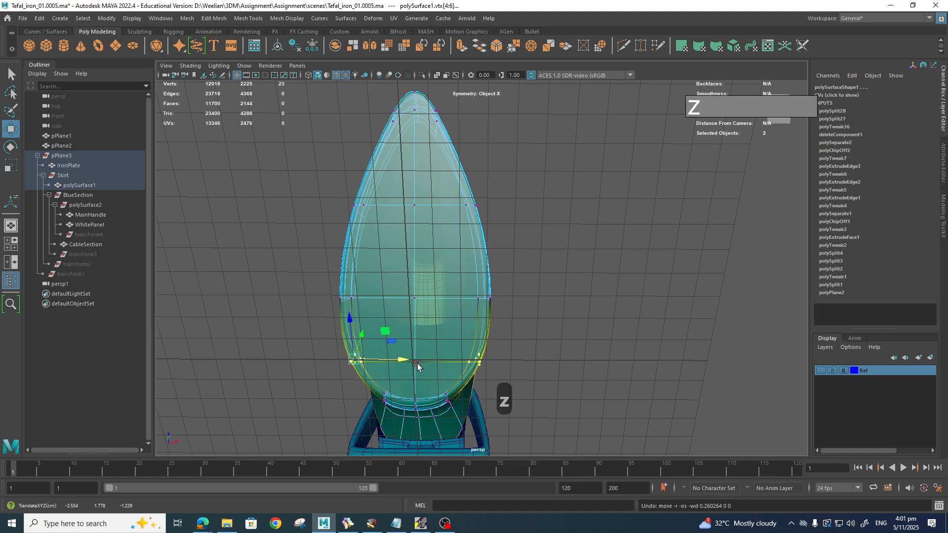
pyautogui.press('b')
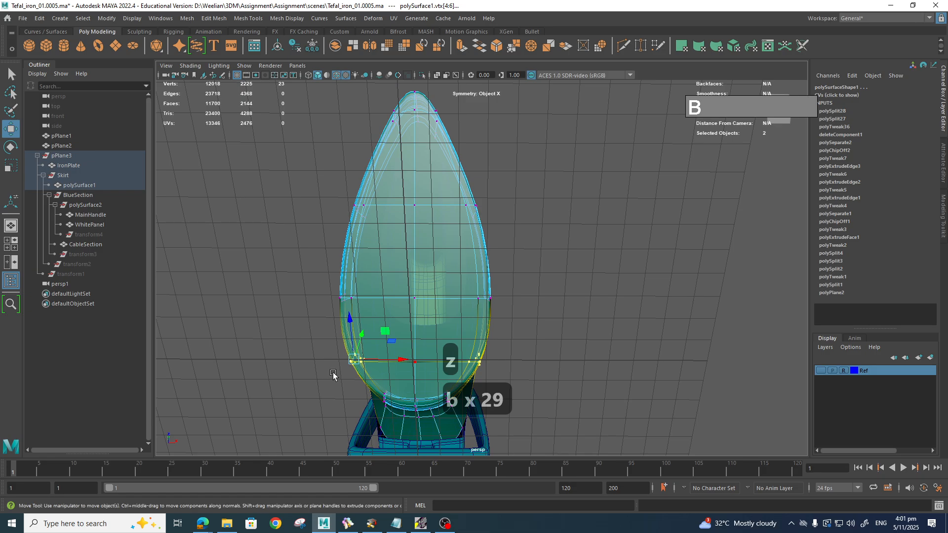
pyautogui.moveTo(399, 374)
pyautogui.mouseDown()
pyautogui.moveTo(441, 374)
pyautogui.moveTo(406, 360)
pyautogui.mouseUp()
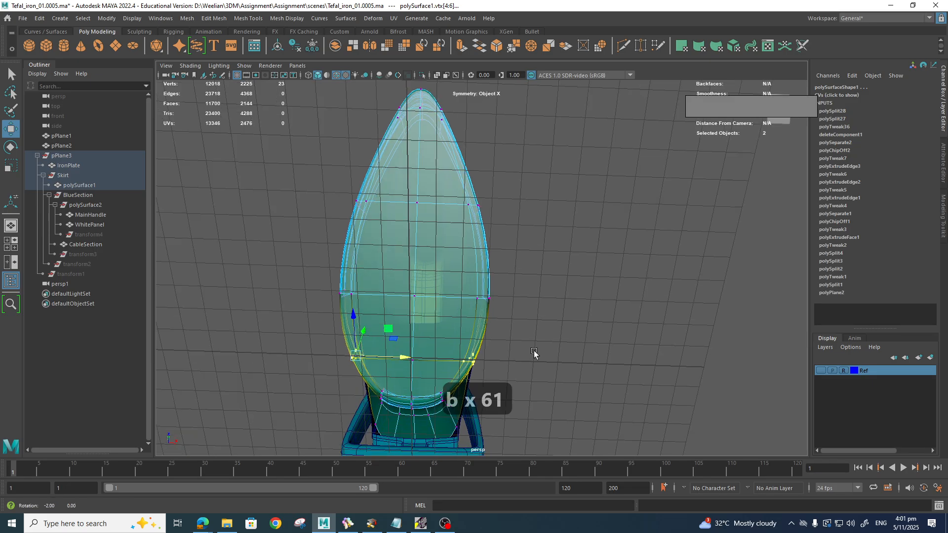
pyautogui.press('space')
pyautogui.keyDown('alt'); pyautogui.moveTo(533, 351); pyautogui.dragTo(515, 366); pyautogui.keyUp('alt')
pyautogui.moveTo(408, 360); pyautogui.dragTo(652, 375)
pyautogui.scroll(6, 650, 346)
pyautogui.keyDown('alt'); pyautogui.moveTo(659, 351); pyautogui.dragTo(626, 331); pyautogui.keyUp('alt')
pyautogui.keyDown('alt'); pyautogui.moveTo(583, 289); pyautogui.dragTo(566, 249); pyautogui.keyUp('alt')
# Step: Pick a rim vertex pair on the skirt, toggle soft selection, and view the skirt from below
pyautogui.click(524, 241)
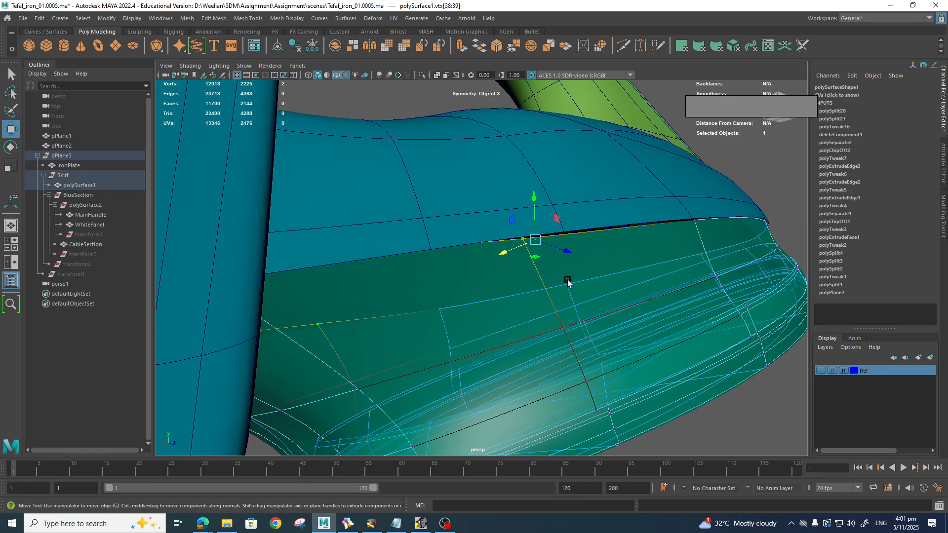
pyautogui.keyDown('alt'); pyautogui.moveTo(568, 281); pyautogui.dragTo(502, 324); pyautogui.keyUp('alt')
pyautogui.press('b')
pyautogui.scroll(2, 509, 324)
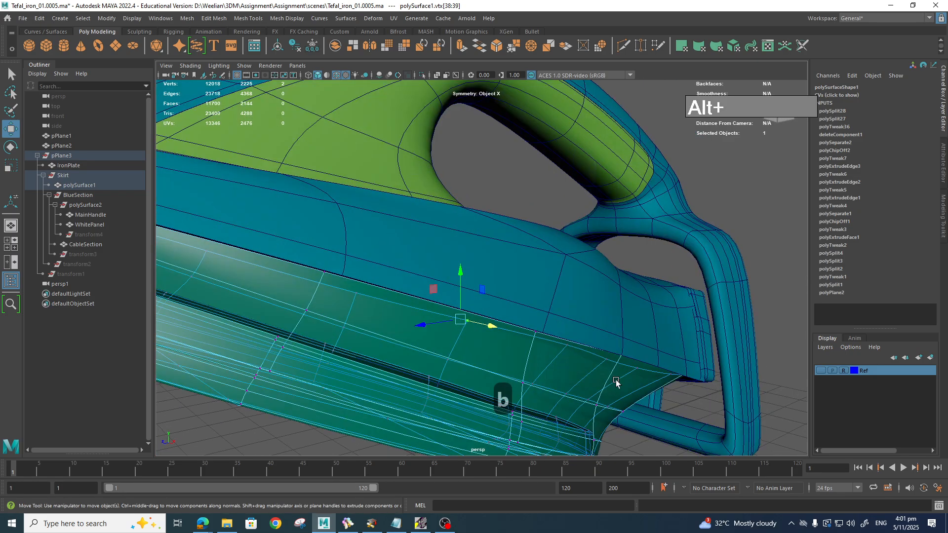
pyautogui.moveTo(616, 381)
pyautogui.keyDown('alt'); pyautogui.mouseDown()
pyautogui.moveTo(632, 369)
pyautogui.moveTo(632, 378)
pyautogui.mouseUp(); pyautogui.keyUp('alt')
pyautogui.keyDown('alt'); pyautogui.moveTo(632, 378); pyautogui.dragTo(595, 329, button='middle'); pyautogui.keyUp('alt')
# Step: Reselect the skirt in vertex mode and pick the rear rim vertex pair beside the handle
pyautogui.click(567, 359)
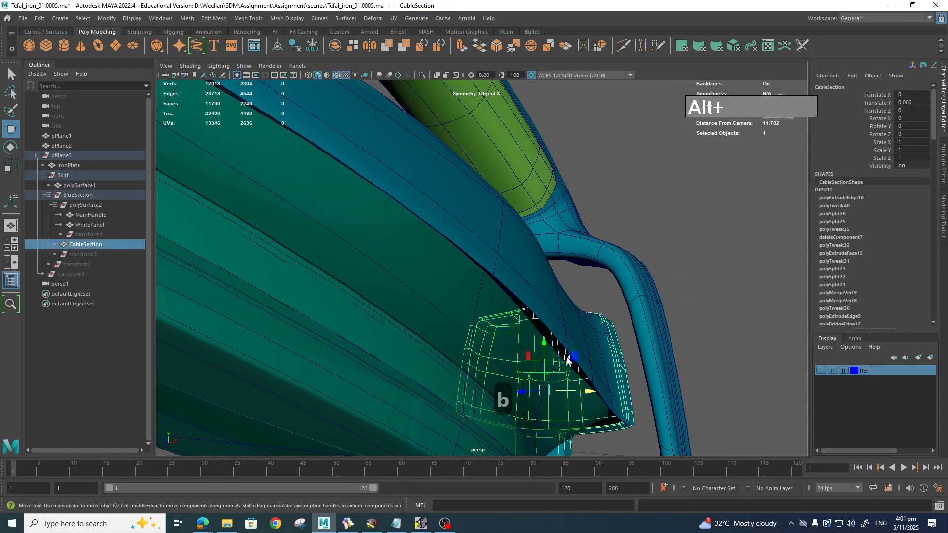
pyautogui.click(486, 355)
pyautogui.moveTo(519, 250); pyautogui.dragTo(477, 254, button='right')
pyautogui.click(559, 357)
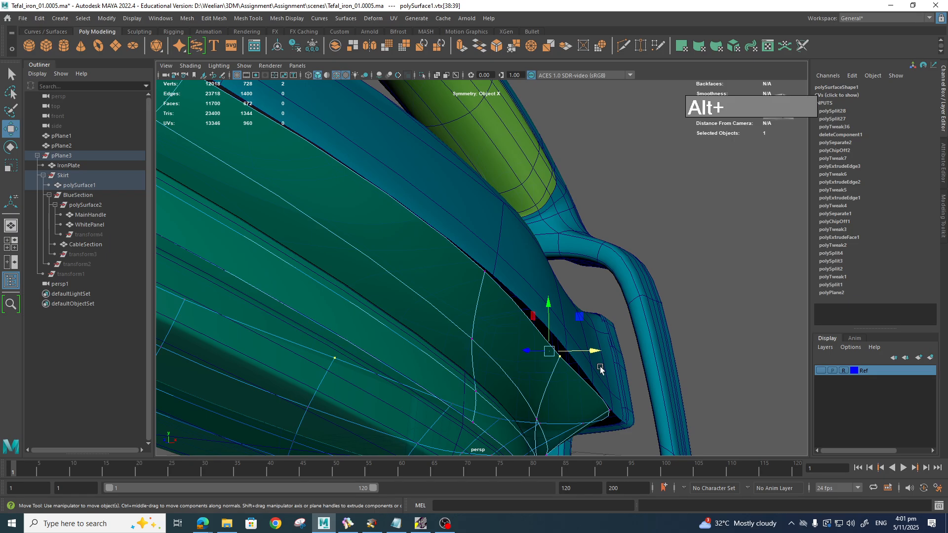
pyautogui.keyDown('alt'); pyautogui.moveTo(601, 368); pyautogui.dragTo(598, 383); pyautogui.keyUp('alt')
pyautogui.keyDown('alt'); pyautogui.moveTo(582, 345); pyautogui.dragTo(554, 363); pyautogui.keyUp('alt')
pyautogui.keyDown('alt'); pyautogui.moveTo(634, 411); pyautogui.dragTo(634, 320); pyautogui.keyUp('alt')
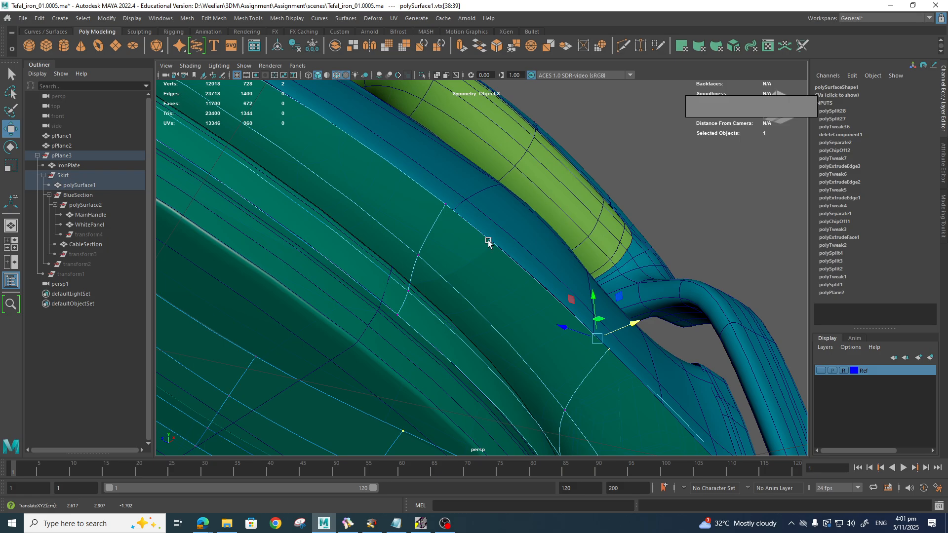
pyautogui.keyDown('alt'); pyautogui.moveTo(488, 241); pyautogui.dragTo(437, 445); pyautogui.keyUp('alt')
pyautogui.click(630, 258)
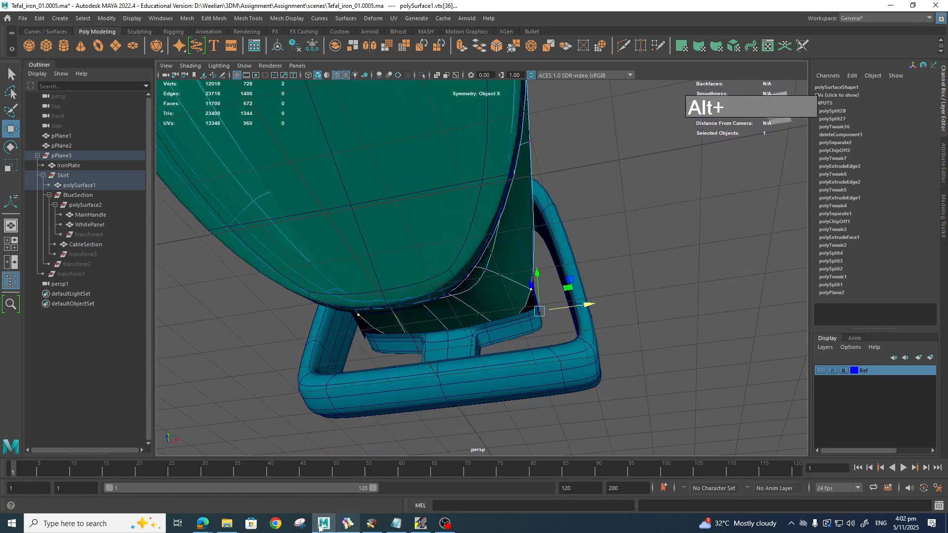
# Step: Check the reference photo, then select a rear skirt vertex and shift it along X
pyautogui.click(348, 524)
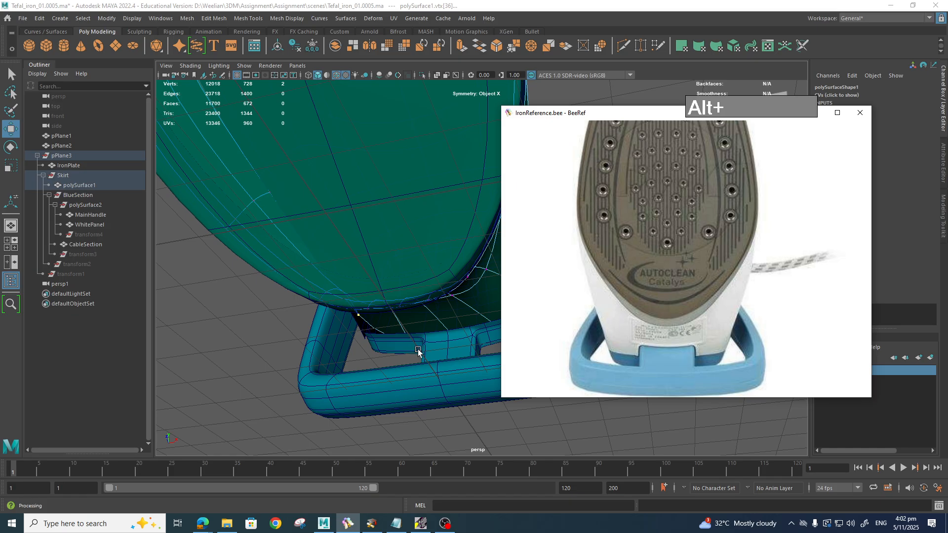
pyautogui.keyDown('alt'); pyautogui.moveTo(418, 352); pyautogui.dragTo(461, 292); pyautogui.keyUp('alt')
pyautogui.scroll(-5, 522, 271)
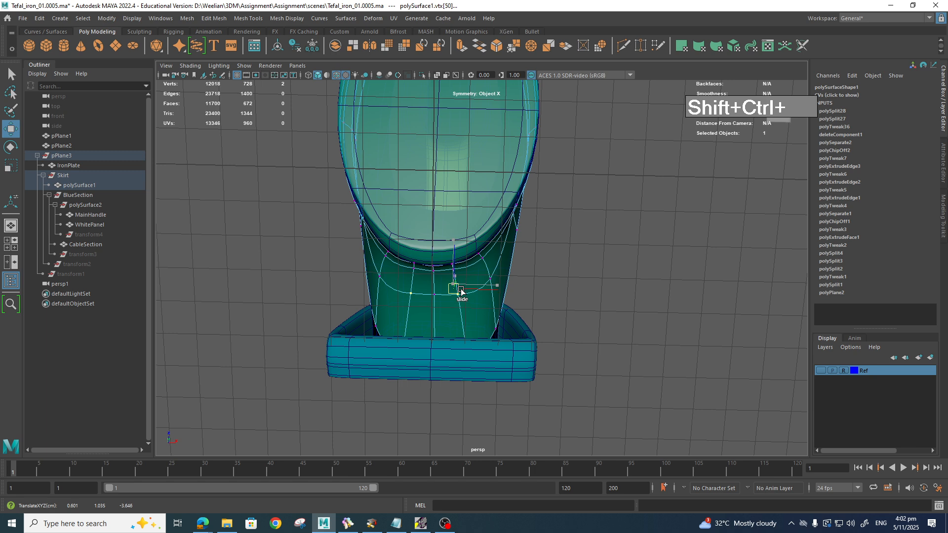
pyautogui.click(615, 232)
pyautogui.keyDown('alt'); pyautogui.moveTo(578, 259); pyautogui.dragTo(643, 378); pyautogui.keyUp('alt')
pyautogui.click(605, 354)
pyautogui.moveTo(700, 339); pyautogui.dragTo(603, 303)
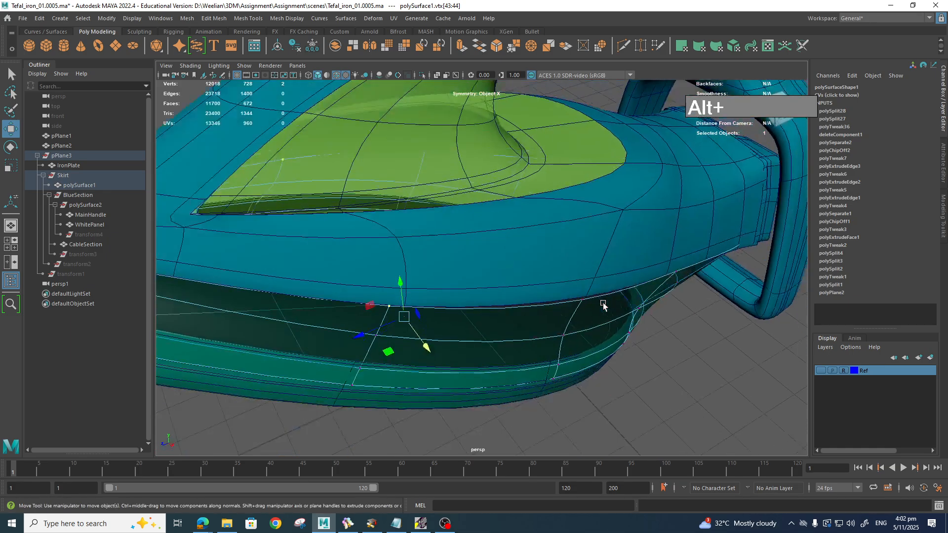
# Step: Snap the skirt's top-edge vertex onto the blue body's edge vertex with V
pyautogui.keyDown('alt'); pyautogui.moveTo(603, 304); pyautogui.dragTo(676, 375, button='right'); pyautogui.keyUp('alt')
pyautogui.keyDown('alt'); pyautogui.moveTo(676, 376); pyautogui.dragTo(623, 331, button='middle'); pyautogui.keyUp('alt')
pyautogui.keyDown('alt'); pyautogui.moveTo(668, 366); pyautogui.dragTo(635, 380); pyautogui.keyUp('alt')
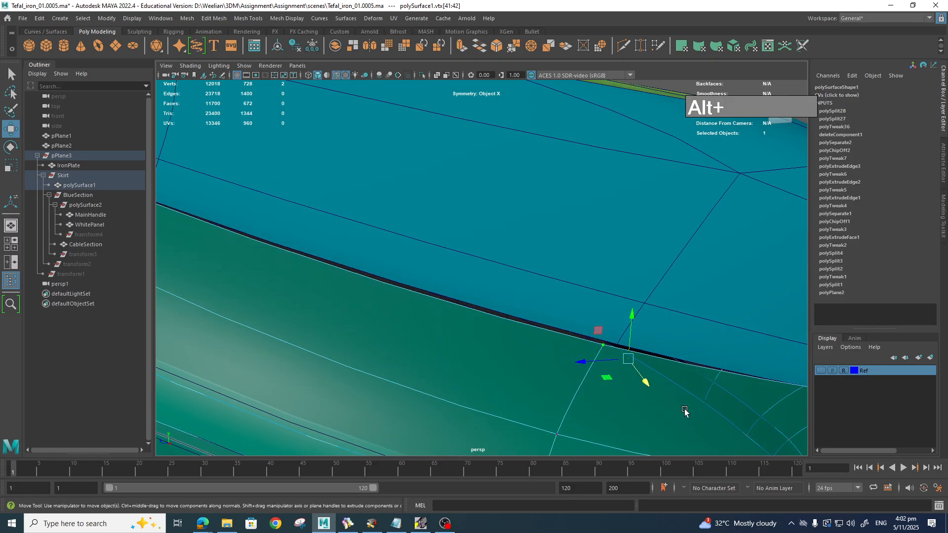
pyautogui.press('v')
pyautogui.press('v')
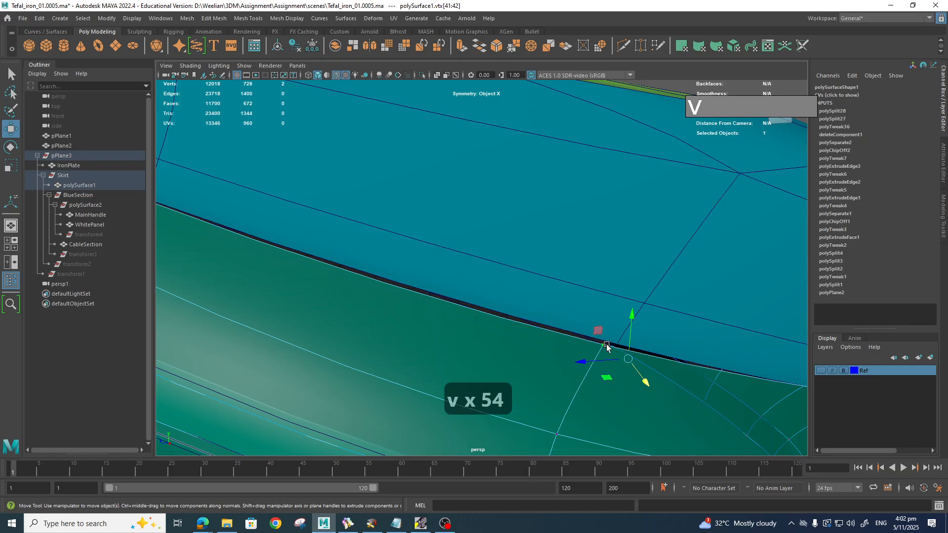
pyautogui.moveTo(635, 364); pyautogui.dragTo(629, 362)
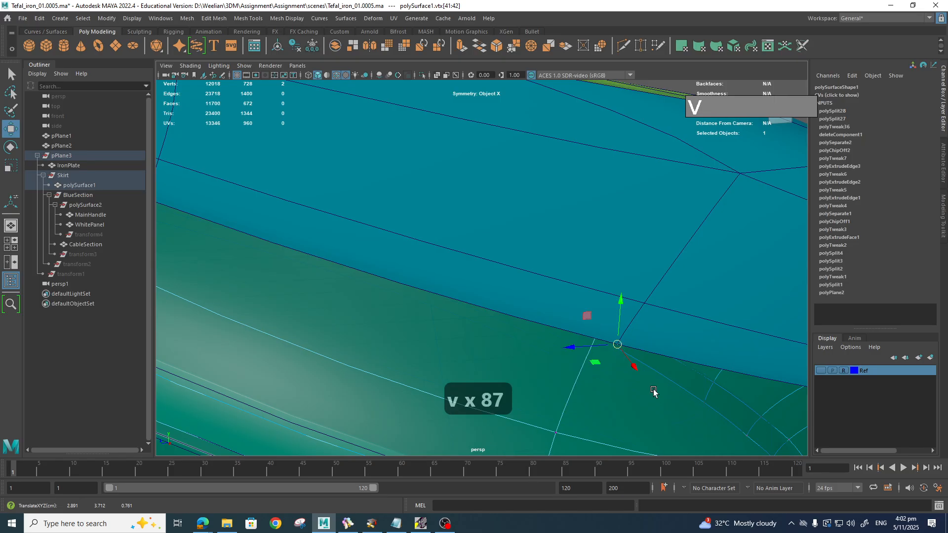
# Step: Show the skirt unsmoothed and select the MainHandle
pyautogui.keyDown('alt'); pyautogui.moveTo(653, 392); pyautogui.dragTo(679, 392); pyautogui.keyUp('alt')
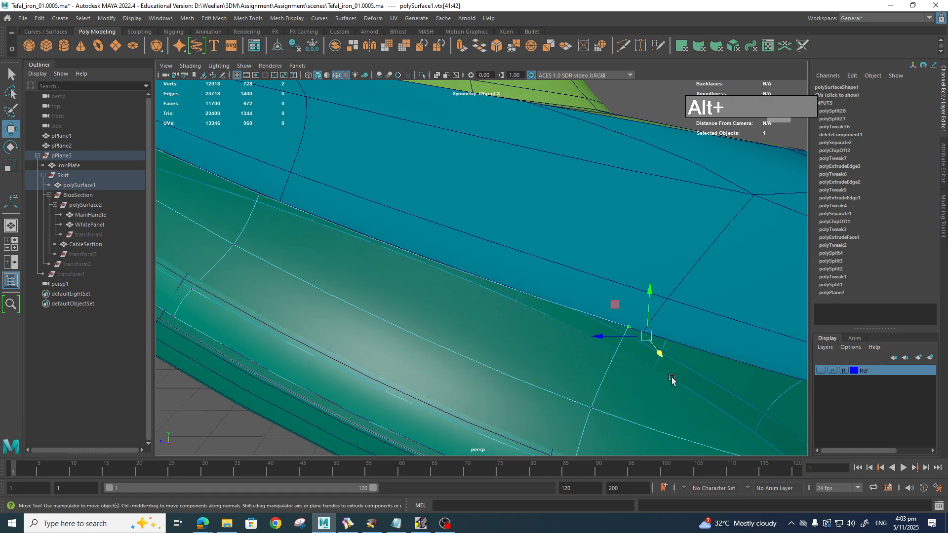
pyautogui.press('1')
pyautogui.press('1')
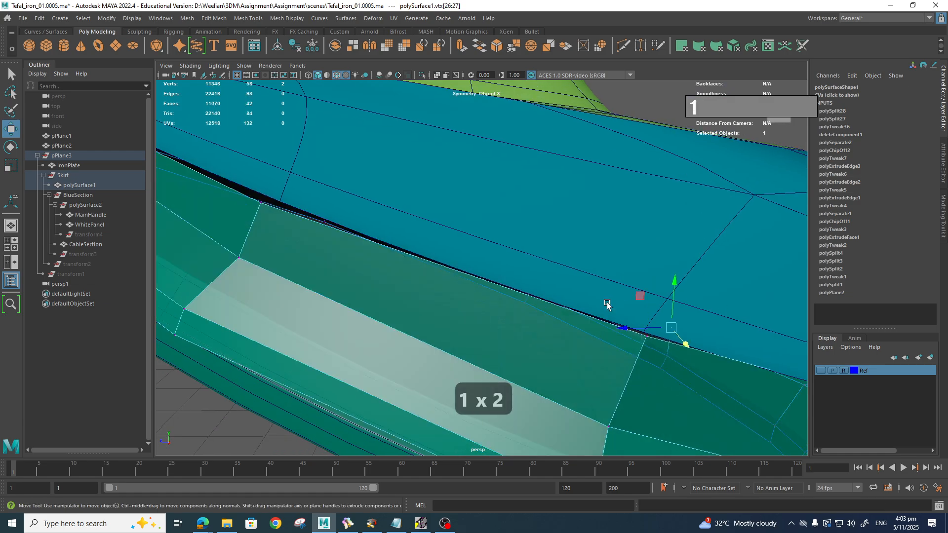
pyautogui.scroll(-8, 651, 291)
pyautogui.click(652, 295)
# Step: Display MainHandle unsmoothed and orbit to a lower angle on the iron
pyautogui.press('1')
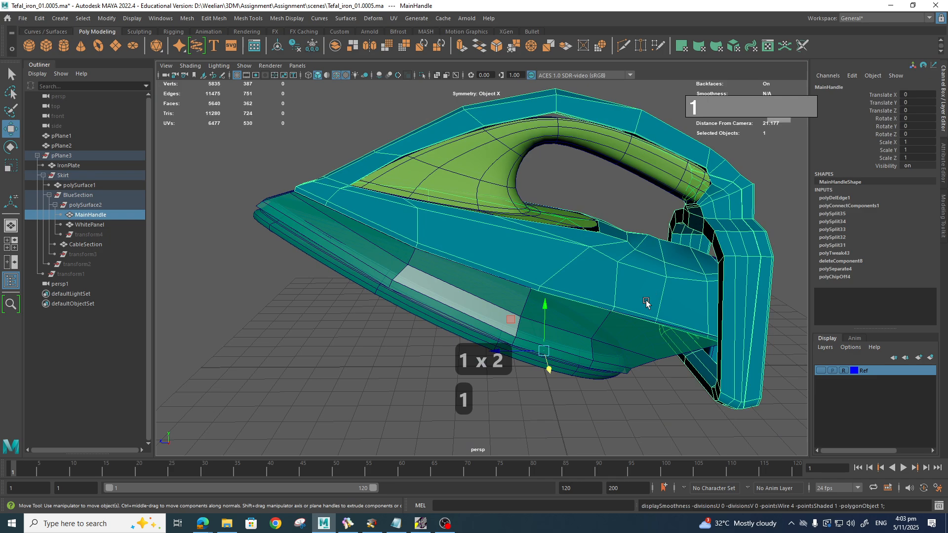
pyautogui.scroll(10, 646, 300)
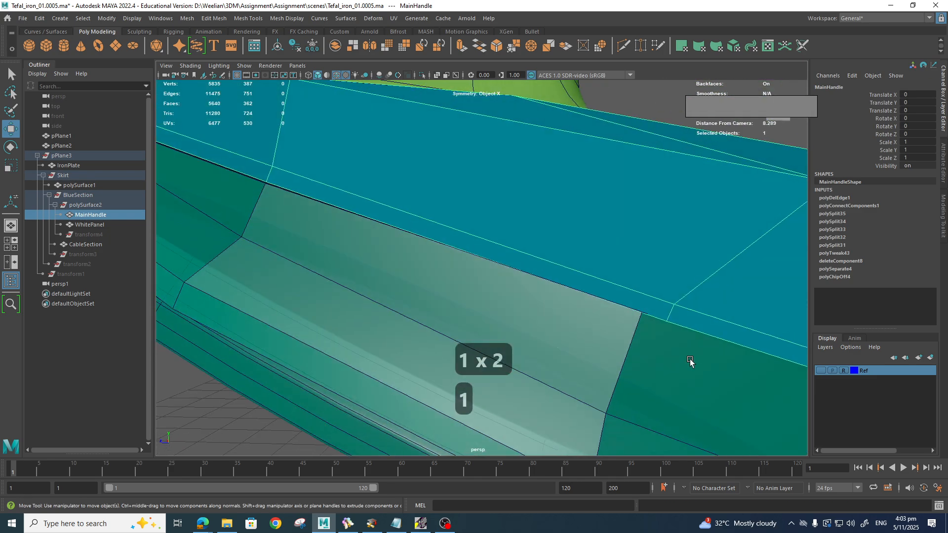
pyautogui.scroll(-8, 692, 360)
pyautogui.keyDown('alt'); pyautogui.moveTo(700, 359); pyautogui.dragTo(599, 329, button='middle'); pyautogui.keyUp('alt')
pyautogui.scroll(-3, 598, 330)
pyautogui.moveTo(598, 329)
pyautogui.keyDown('alt'); pyautogui.mouseDown()
pyautogui.moveTo(571, 341)
pyautogui.moveTo(577, 318)
pyautogui.moveTo(560, 350)
pyautogui.moveTo(573, 372)
pyautogui.moveTo(561, 312)
pyautogui.moveTo(621, 347)
pyautogui.moveTo(624, 314)
pyautogui.moveTo(614, 332)
pyautogui.mouseUp(); pyautogui.keyUp('alt')
pyautogui.scroll(3, 611, 320)
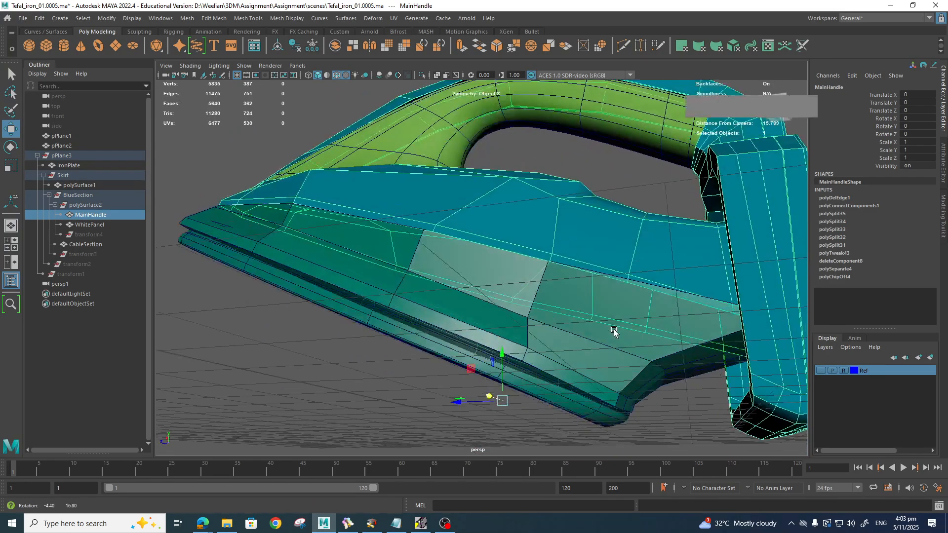
# Step: Insert a Multi-Cut edge loop across the skirt's rear, then return to vertex selection
pyautogui.keyDown('shift'); pyautogui.moveTo(604, 339); pyautogui.dragTo(599, 339, button='right'); pyautogui.keyUp('shift')
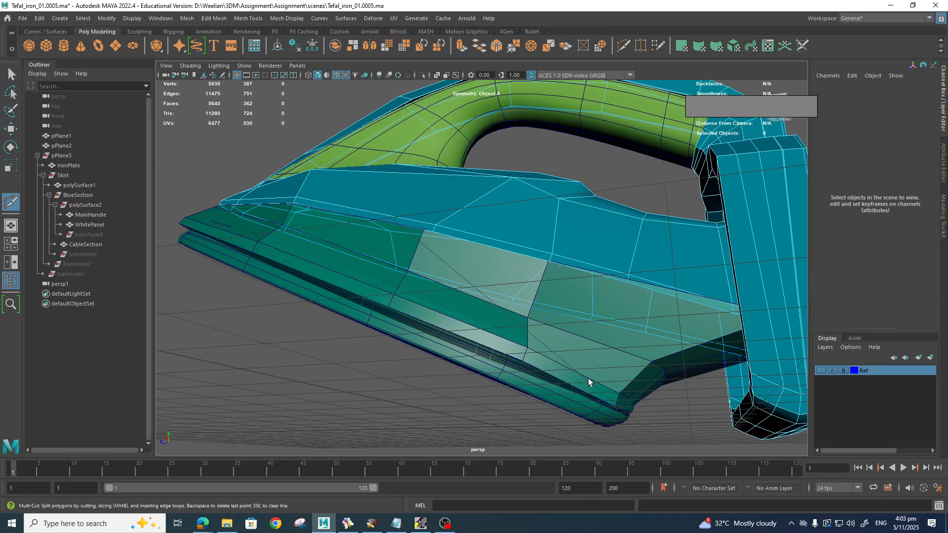
pyautogui.press('q')
pyautogui.keyDown('alt'); pyautogui.moveTo(603, 381); pyautogui.dragTo(615, 362); pyautogui.keyUp('alt')
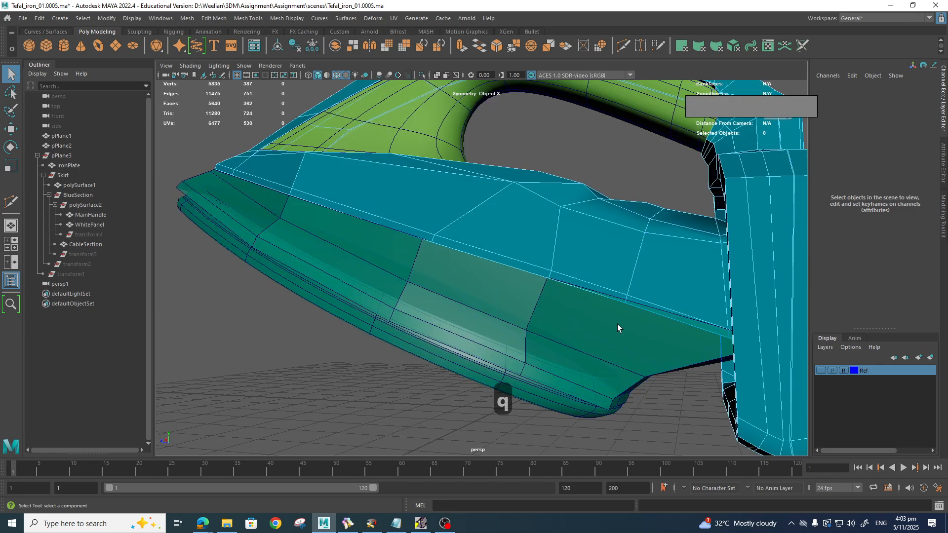
pyautogui.moveTo(589, 352); pyautogui.dragTo(595, 356, button='right')
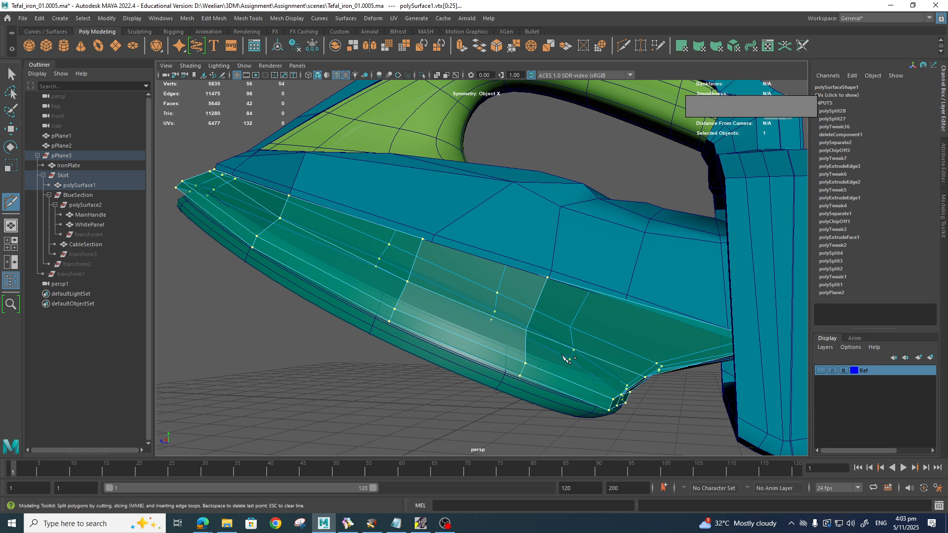
pyautogui.keyDown('ctrl'); pyautogui.click(589, 353); pyautogui.keyUp('ctrl')
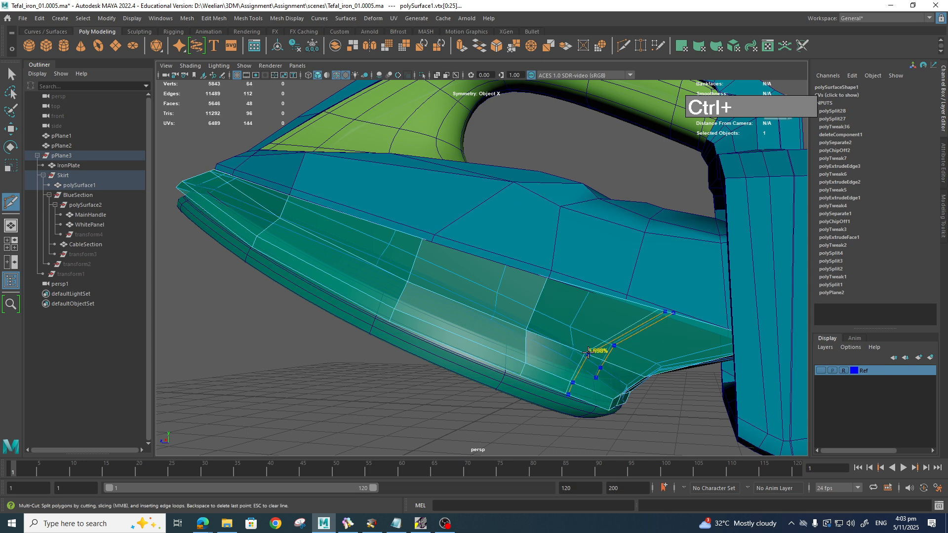
pyautogui.press('q')
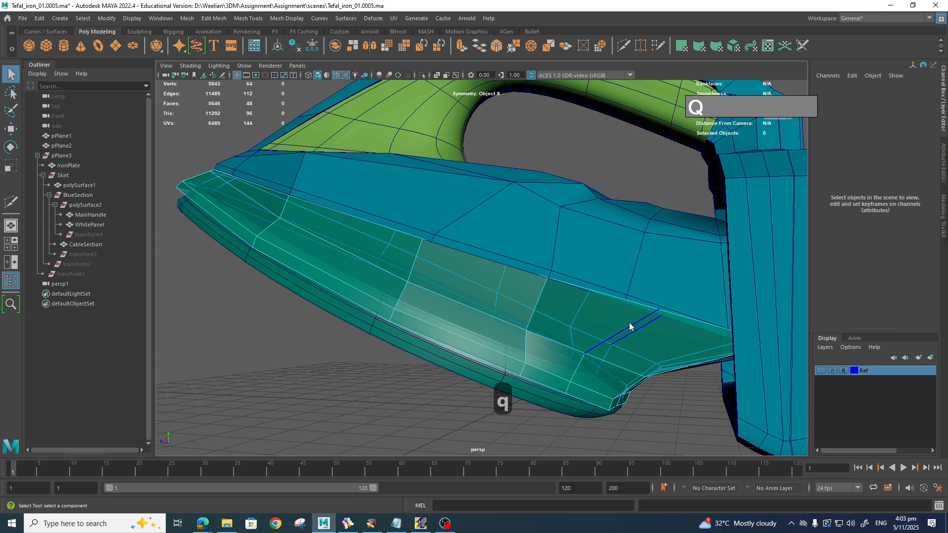
pyautogui.moveTo(629, 322); pyautogui.dragTo(588, 251, button='right')
pyautogui.keyDown('alt'); pyautogui.moveTo(632, 330); pyautogui.dragTo(667, 342); pyautogui.keyUp('alt')
# Step: Point-snap four skirt seam vertices onto the blue body's edge vertices
pyautogui.press('w')
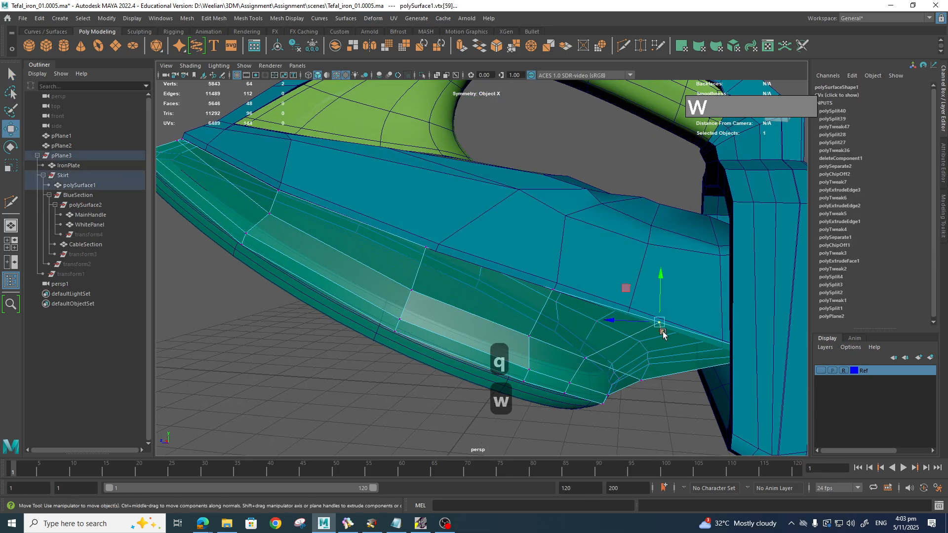
pyautogui.press('v')
pyautogui.moveTo(663, 322); pyautogui.dragTo(628, 317)
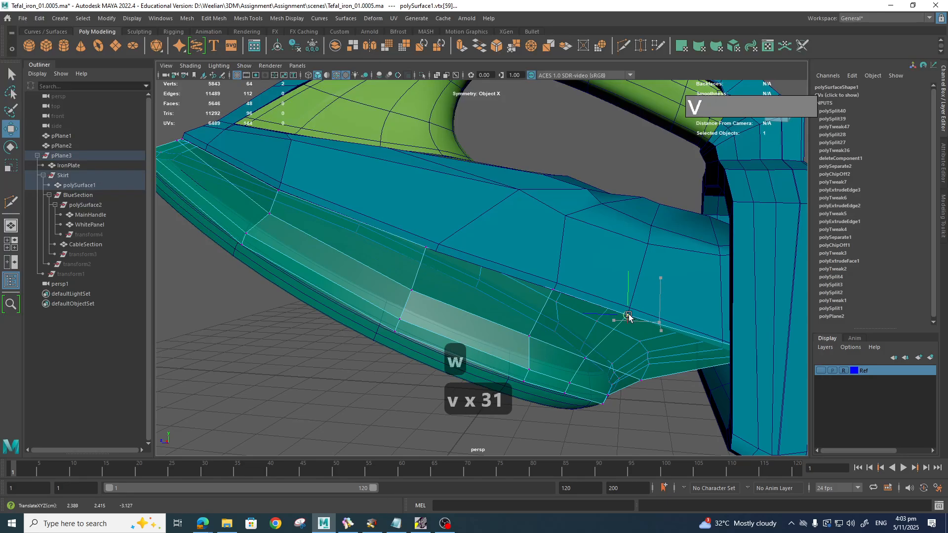
pyautogui.click(557, 295)
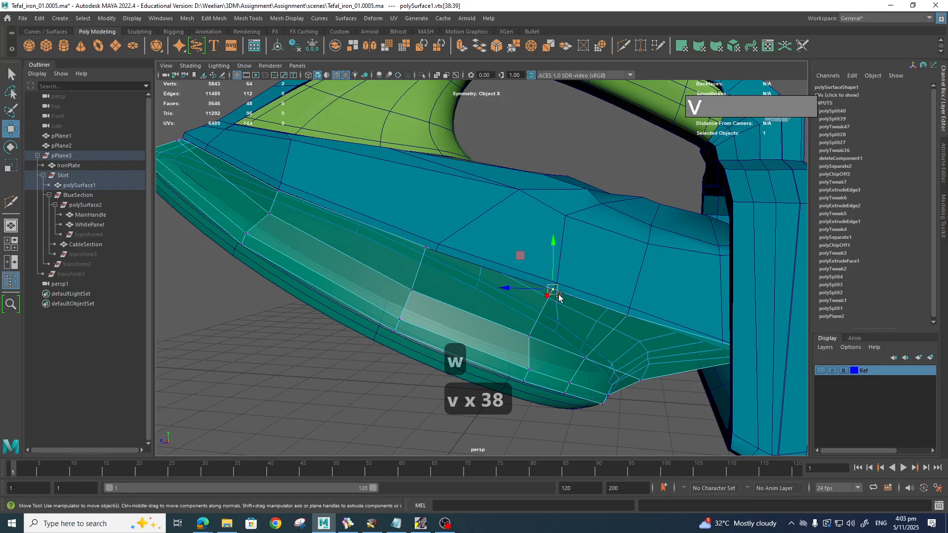
pyautogui.press('v')
pyautogui.moveTo(554, 292); pyautogui.dragTo(556, 294)
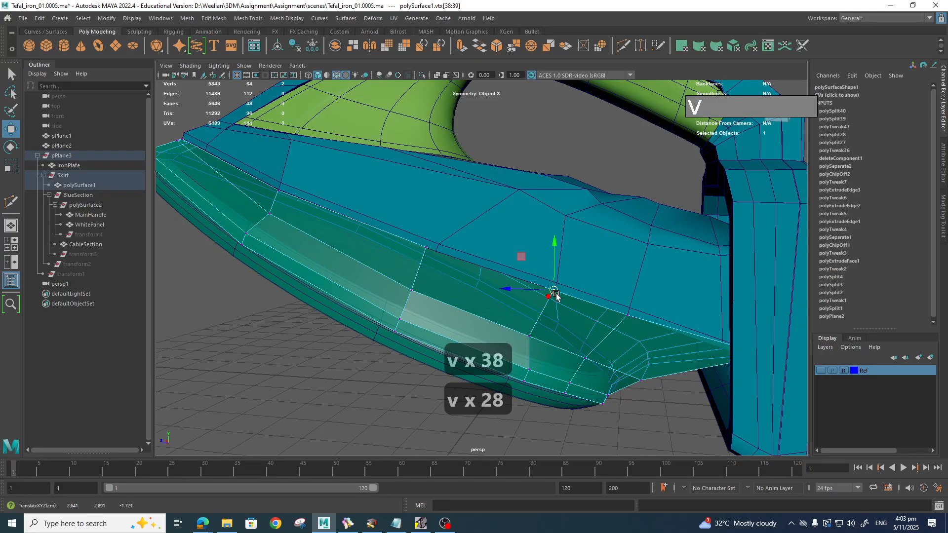
pyautogui.keyDown('alt'); pyautogui.moveTo(589, 344); pyautogui.dragTo(509, 309); pyautogui.keyUp('alt')
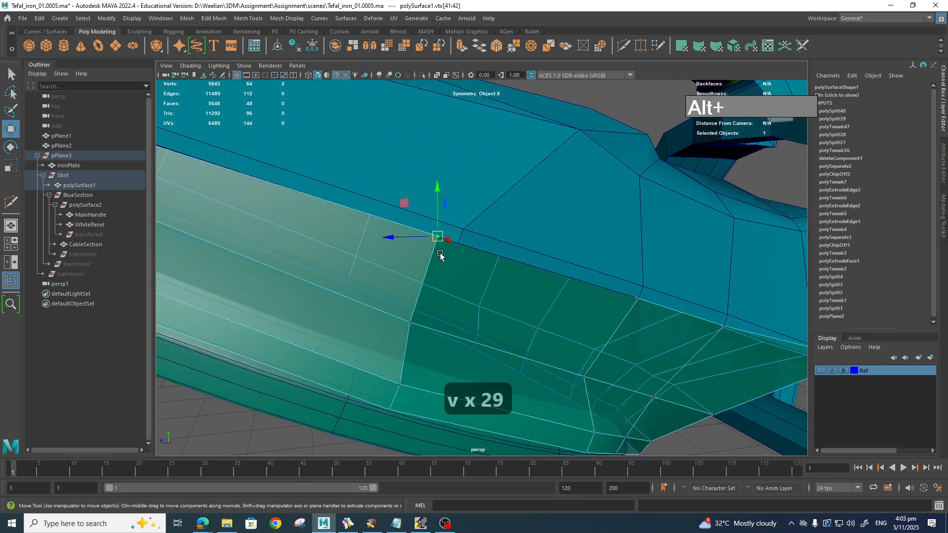
pyautogui.press('v')
pyautogui.moveTo(439, 237); pyautogui.dragTo(458, 251)
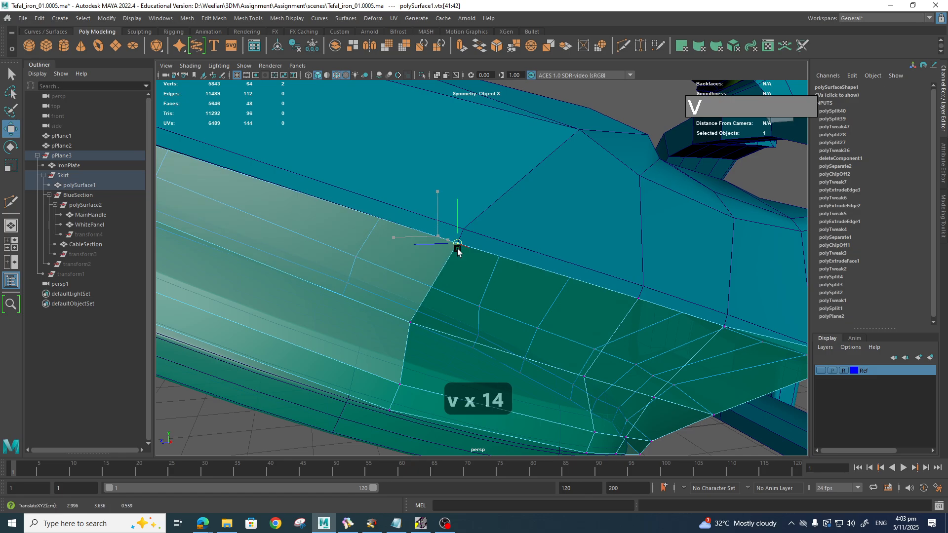
pyautogui.keyDown('alt'); pyautogui.moveTo(463, 327); pyautogui.dragTo(554, 336); pyautogui.keyUp('alt')
pyautogui.click(463, 273)
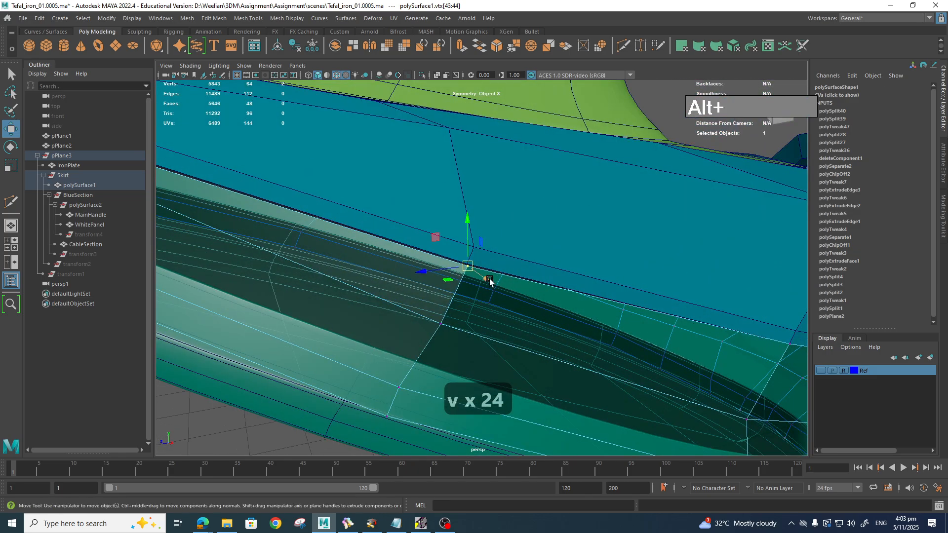
pyautogui.press('v')
pyautogui.moveTo(474, 273); pyautogui.dragTo(479, 299)
# Step: Insert an edge loop through the skirt's middle and slide it along the surface
pyautogui.scroll(-4, 493, 298)
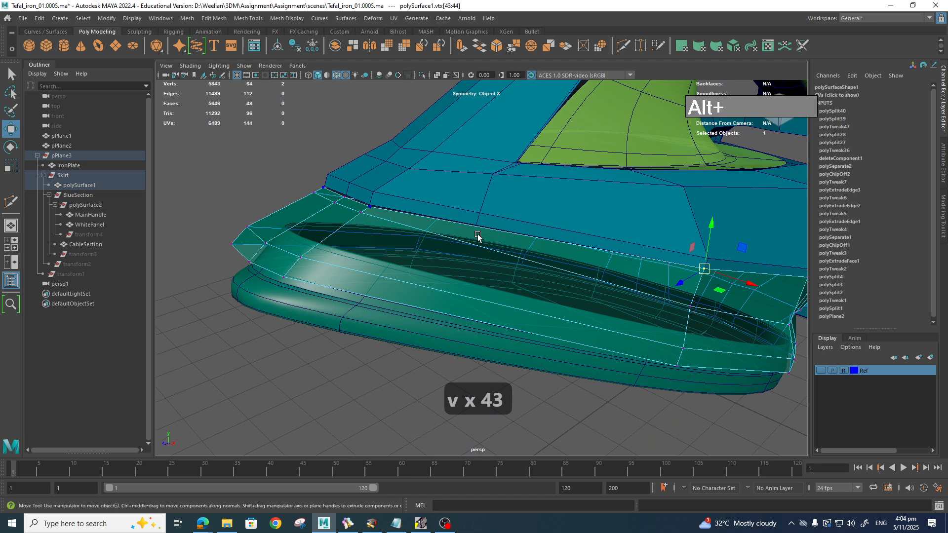
pyautogui.keyDown('shift'); pyautogui.moveTo(424, 248); pyautogui.dragTo(417, 248, button='right'); pyautogui.keyUp('shift')
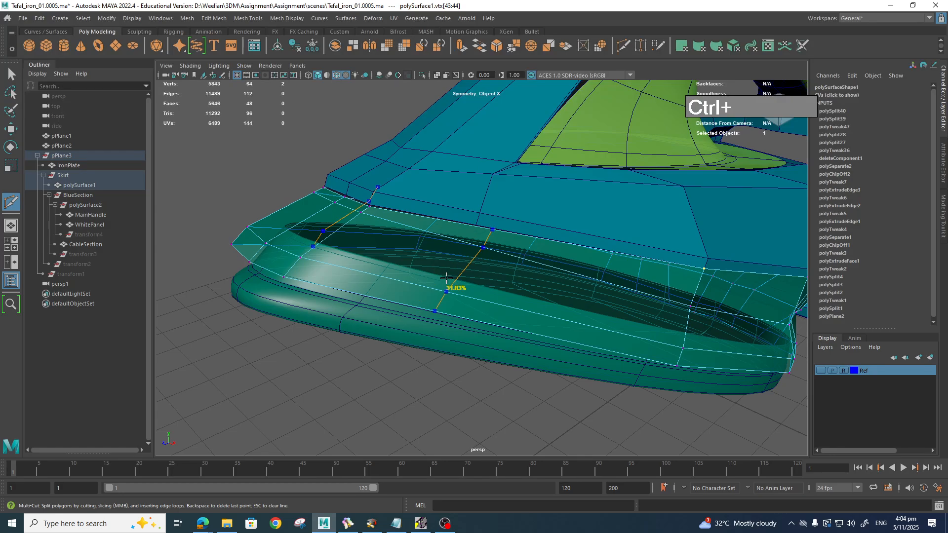
pyautogui.keyDown('ctrl'); pyautogui.click(487, 281); pyautogui.keyUp('ctrl')
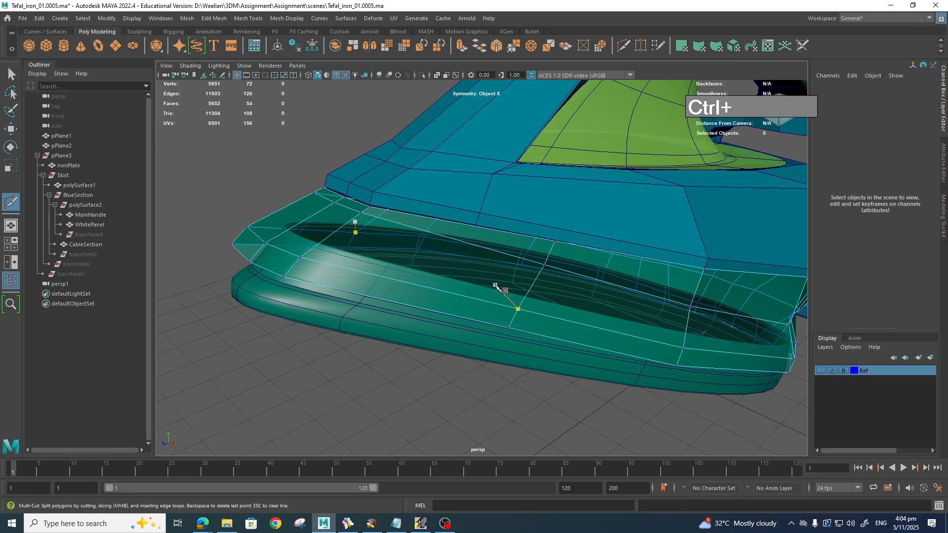
pyautogui.press('q')
pyautogui.moveTo(533, 287); pyautogui.dragTo(536, 275, button='right')
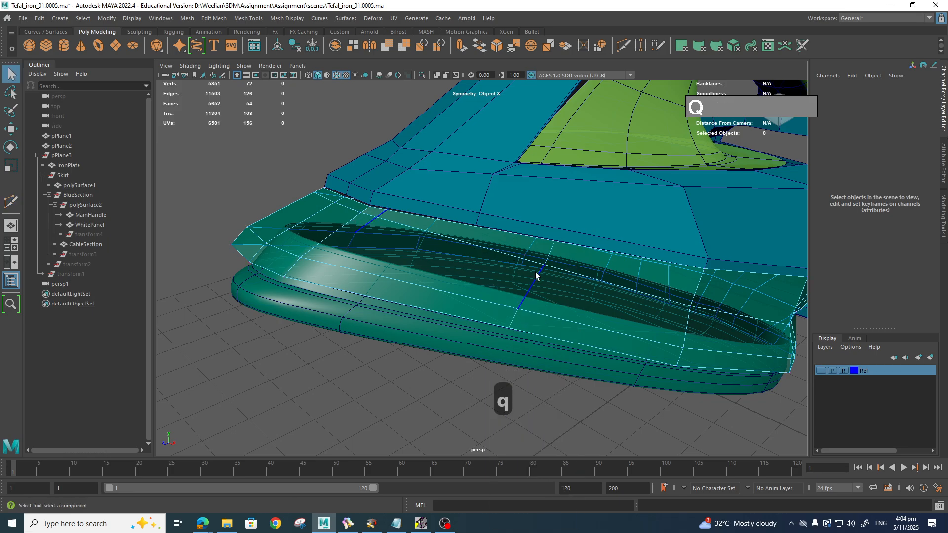
pyautogui.click(536, 280)
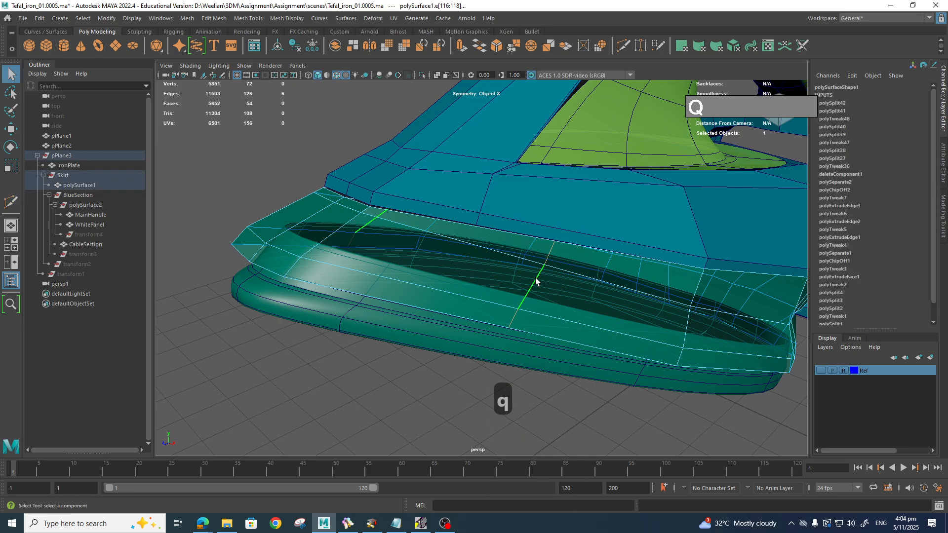
pyautogui.press('w')
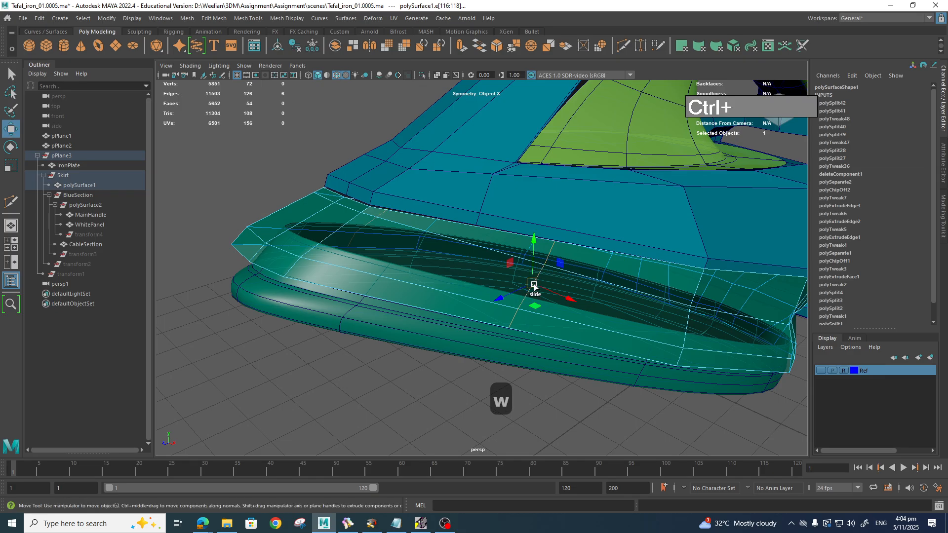
pyautogui.keyDown('ctrl'); pyautogui.keyDown('shift'); pyautogui.moveTo(534, 285); pyautogui.dragTo(431, 266, button='middle'); pyautogui.keyUp('shift'); pyautogui.keyUp('ctrl')
# Step: Snap the skirt's top-edge vertices onto nearby body vertices and return to Object Mode
pyautogui.moveTo(454, 251); pyautogui.dragTo(408, 249, button='right')
pyautogui.click(480, 233)
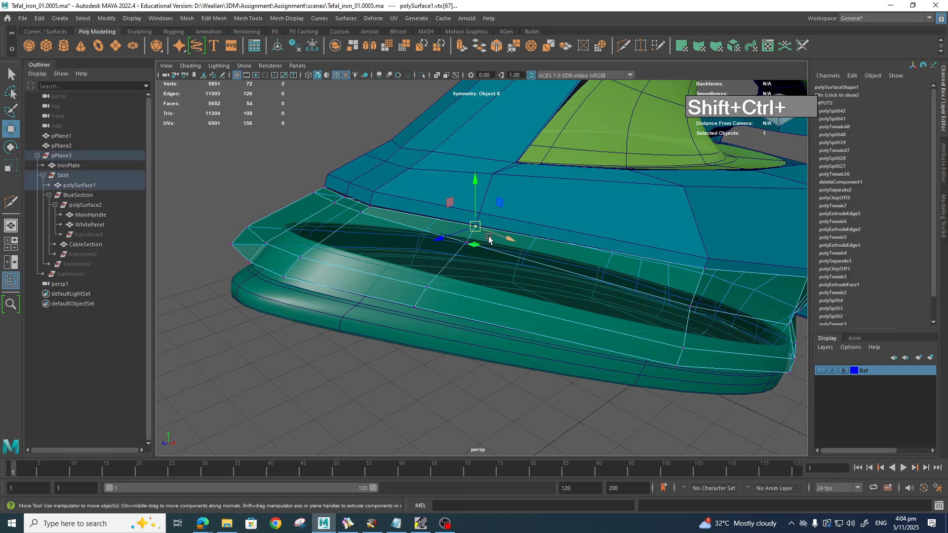
pyautogui.press('v')
pyautogui.moveTo(475, 227); pyautogui.dragTo(475, 226)
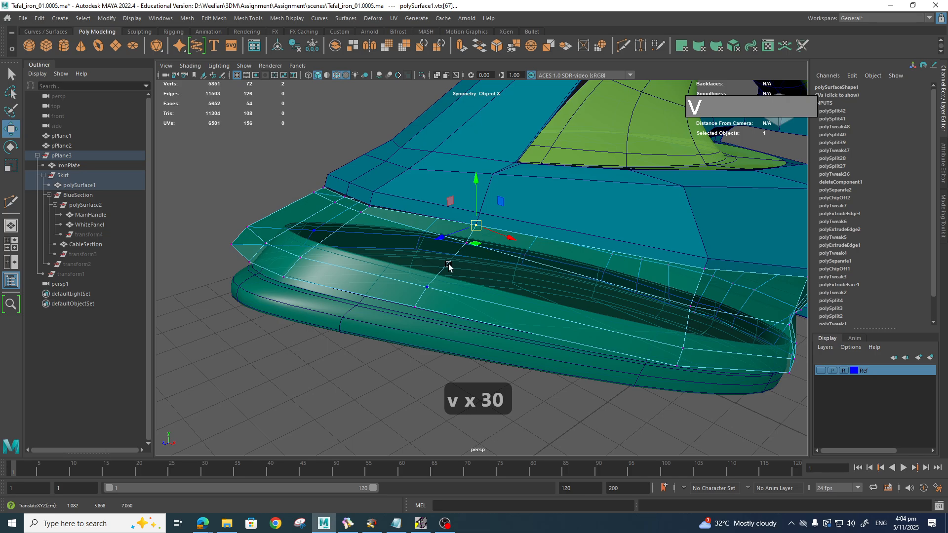
pyautogui.click(371, 207)
pyautogui.press('v')
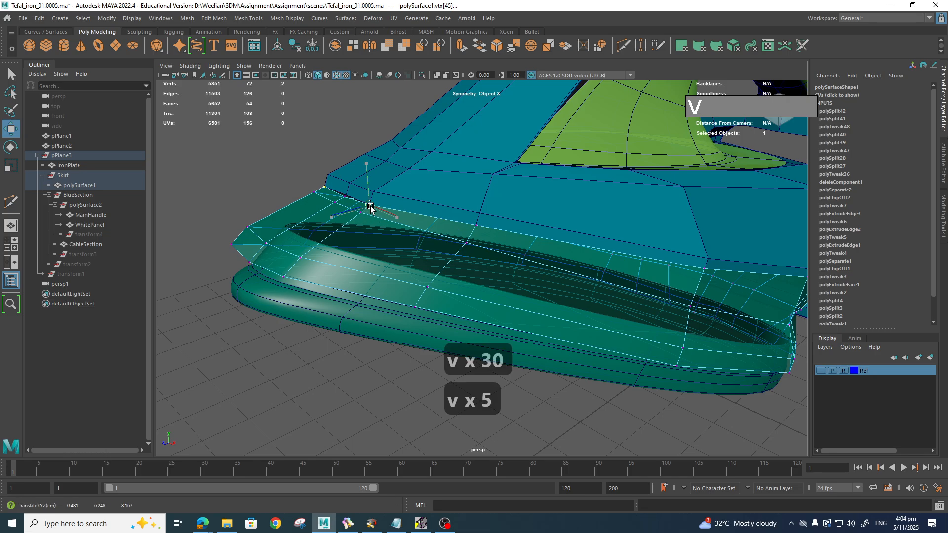
pyautogui.click(346, 200)
pyautogui.press('v')
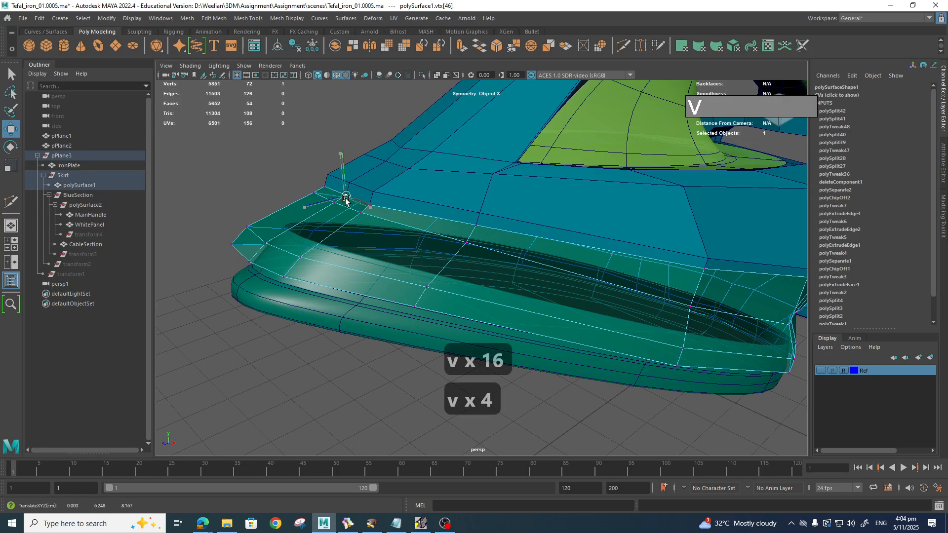
pyautogui.keyDown('alt'); pyautogui.moveTo(372, 206); pyautogui.dragTo(649, 291); pyautogui.keyUp('alt')
pyautogui.moveTo(649, 252); pyautogui.dragTo(695, 236, button='right')
# Step: Preview the iron's body smoothed with 3 and orbit around it
pyautogui.click(648, 271)
pyautogui.press('3')
pyautogui.press('3')
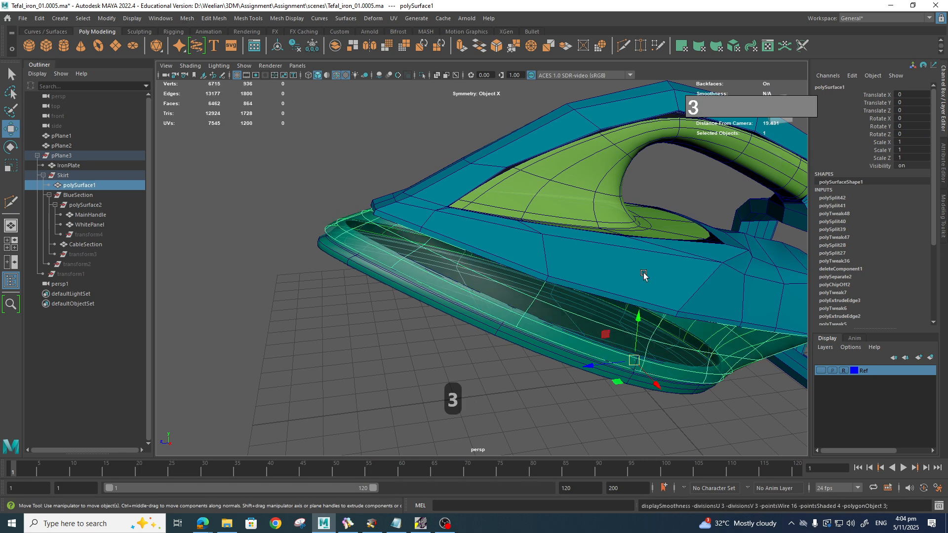
pyautogui.keyDown('alt'); pyautogui.moveTo(696, 334); pyautogui.dragTo(615, 299); pyautogui.keyUp('alt')
pyautogui.keyDown('alt'); pyautogui.moveTo(644, 290); pyautogui.dragTo(525, 327); pyautogui.keyUp('alt')
pyautogui.keyDown('alt'); pyautogui.moveTo(526, 327); pyautogui.dragTo(538, 335, button='right'); pyautogui.keyUp('alt')
pyautogui.keyDown('alt'); pyautogui.moveTo(538, 335); pyautogui.dragTo(529, 364); pyautogui.keyUp('alt')
# Step: Select IronPlate and turn the Ref layer's visibility back on
pyautogui.click(523, 340)
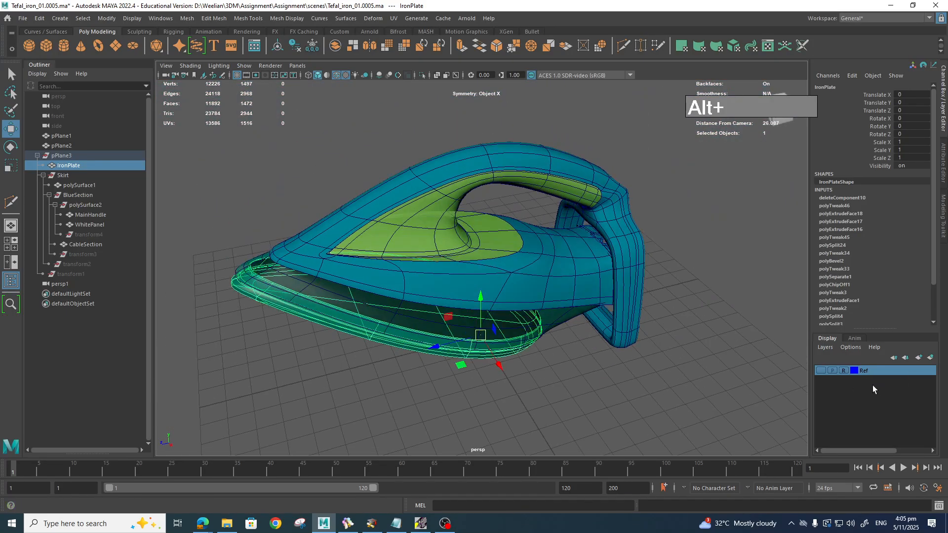
pyautogui.click(821, 371)
pyautogui.keyDown('alt'); pyautogui.moveTo(618, 356); pyautogui.dragTo(567, 315); pyautogui.keyUp('alt')
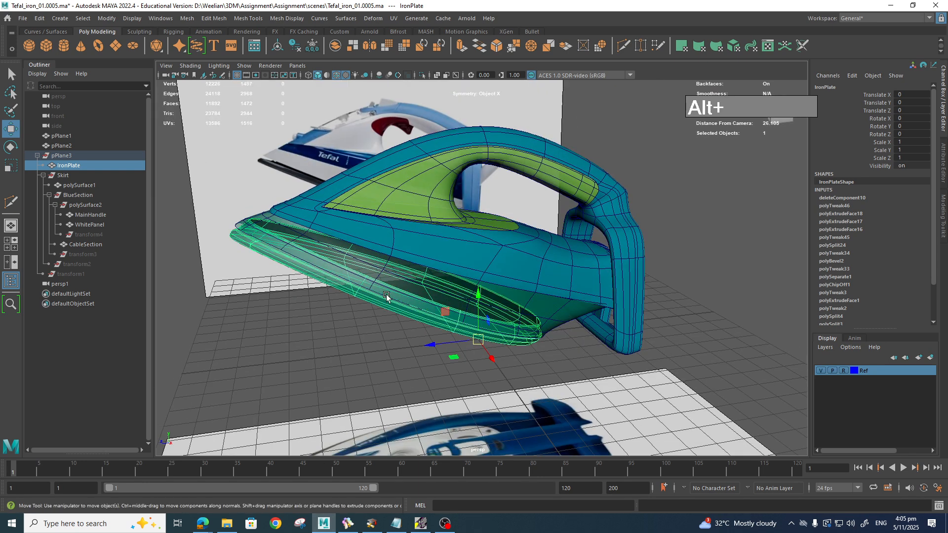
# Step: Save the scene as a new incremented version
pyautogui.click(23, 18)
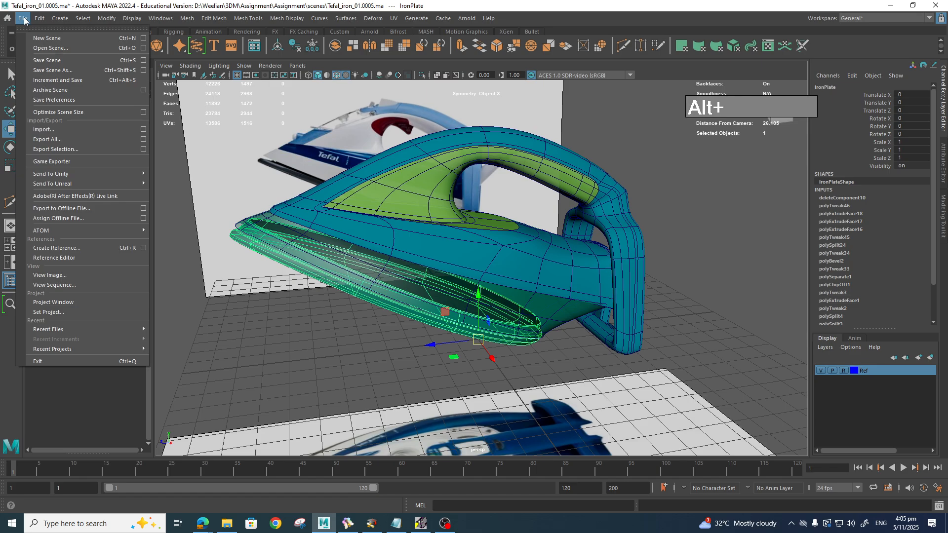
pyautogui.click(61, 81)
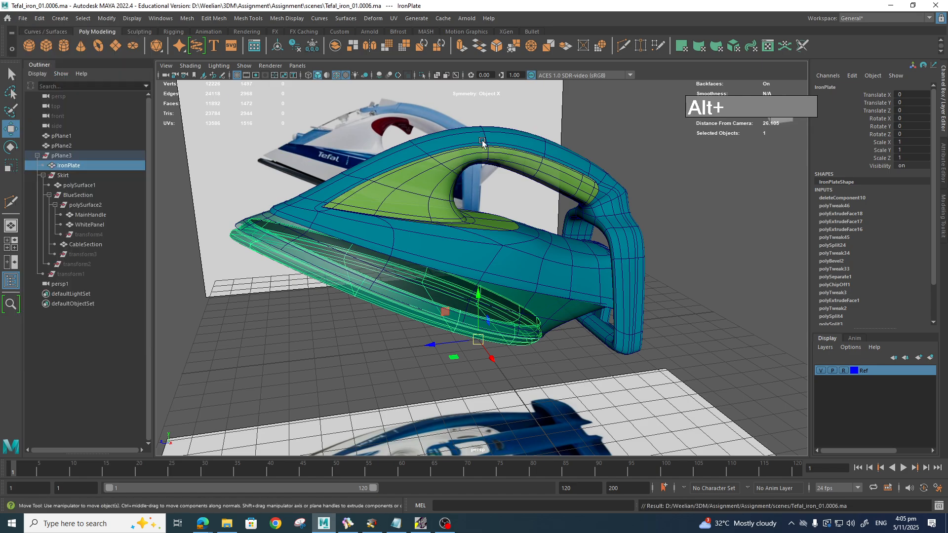
pyautogui.keyDown('alt'); pyautogui.moveTo(601, 188); pyautogui.dragTo(641, 204); pyautogui.keyUp('alt')
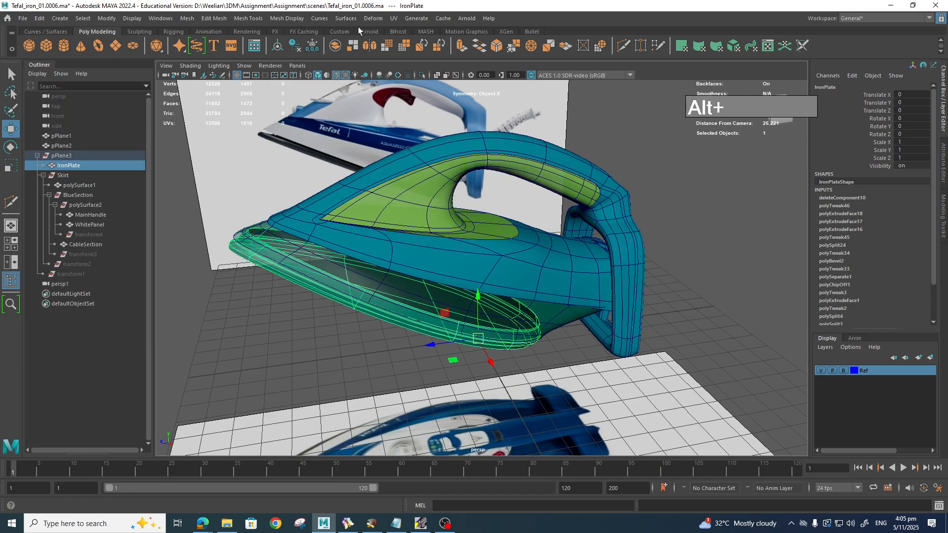
# Step: Delete construction history from IronPlate, MainHandle and WhitePanel
pyautogui.click(295, 47)
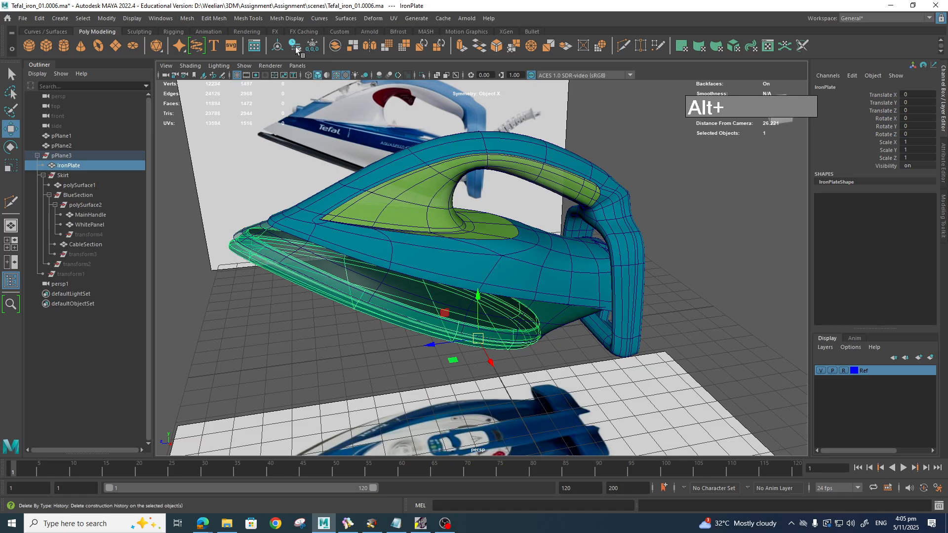
pyautogui.click(494, 280)
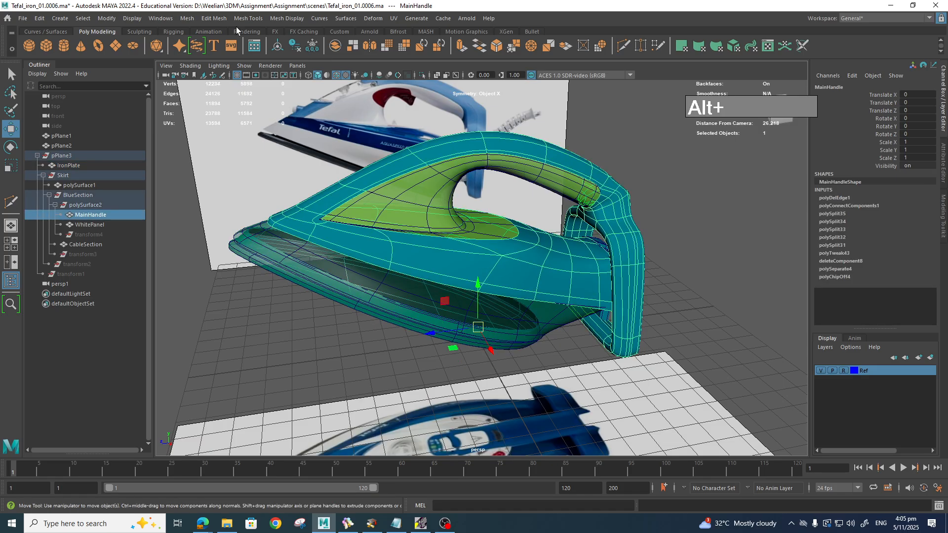
pyautogui.click(298, 46)
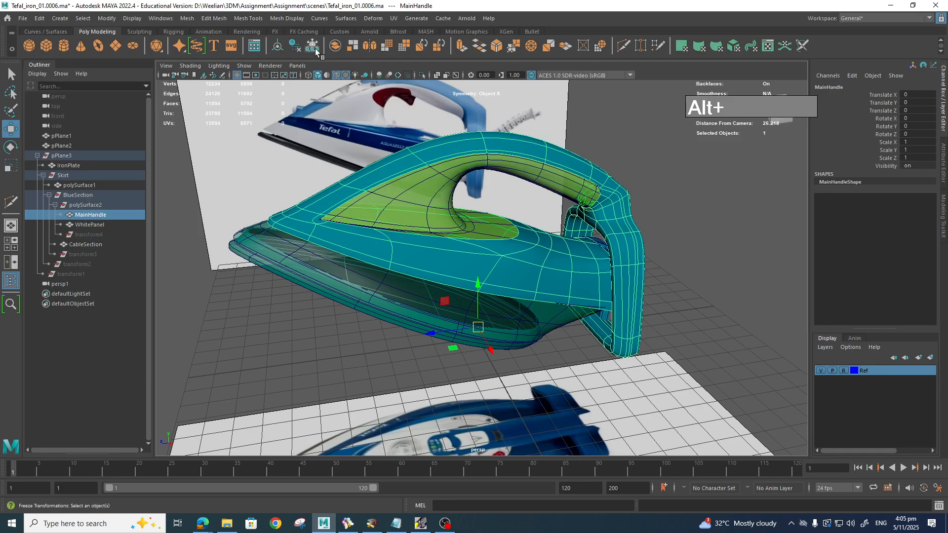
pyautogui.click(555, 184)
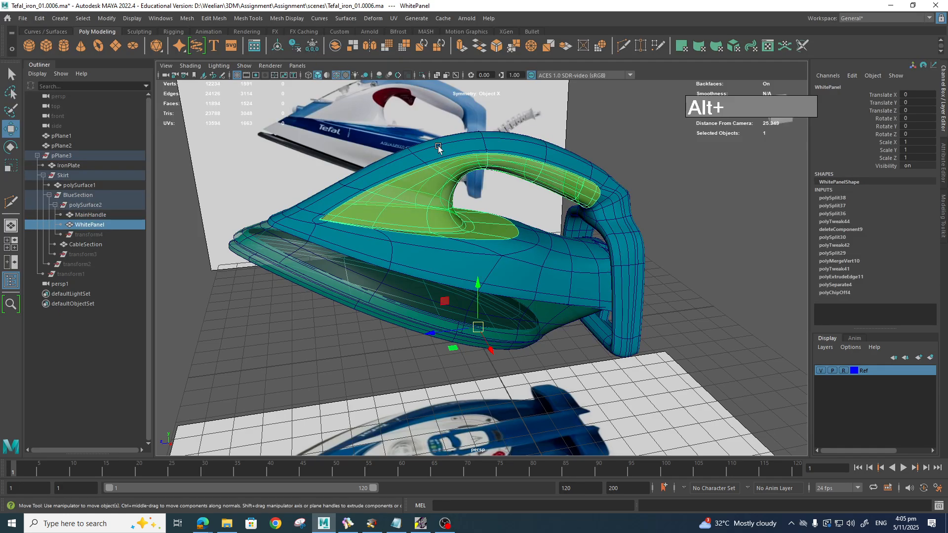
pyautogui.click(297, 46)
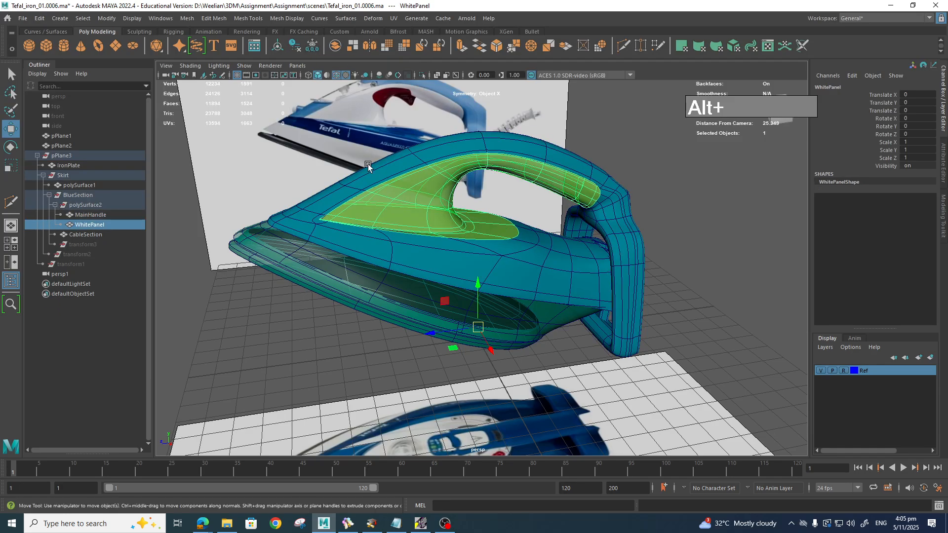
# Step: Check IronPlate, the skirt, MainHandle and WhitePanel for leftover history, then deselect all
pyautogui.click(310, 284)
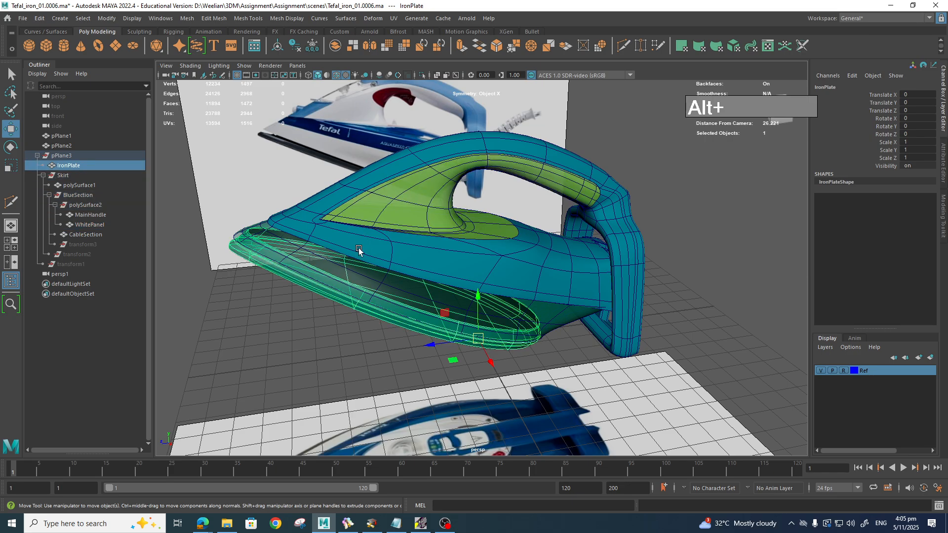
pyautogui.click(365, 285)
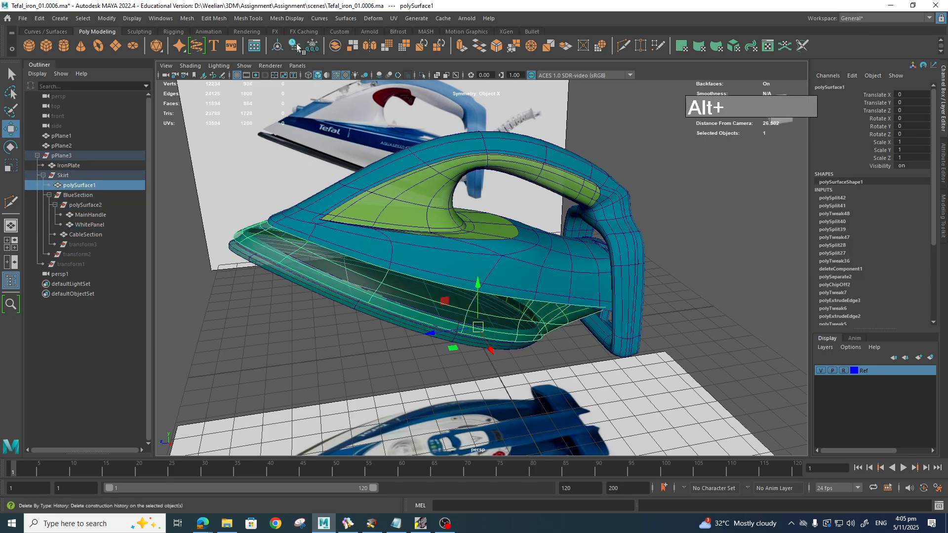
pyautogui.click(389, 245)
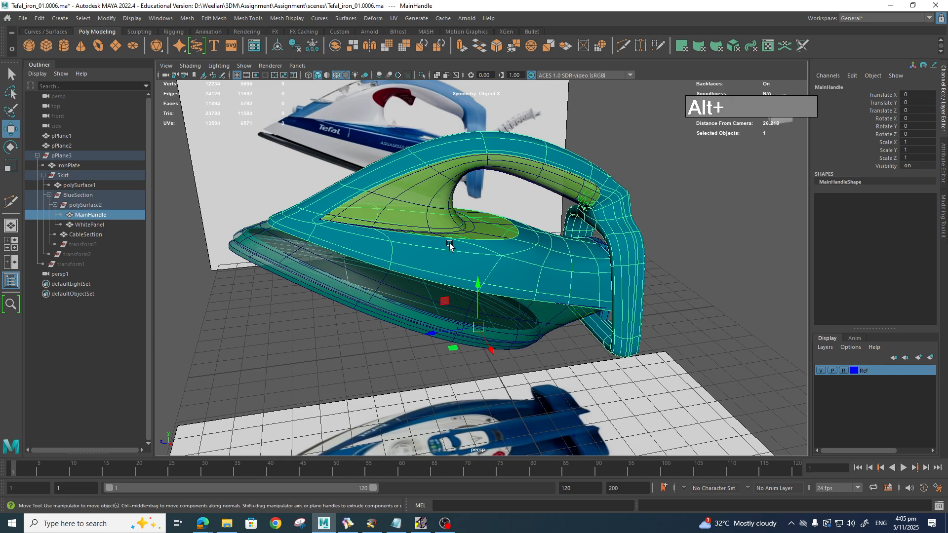
pyautogui.click(454, 213)
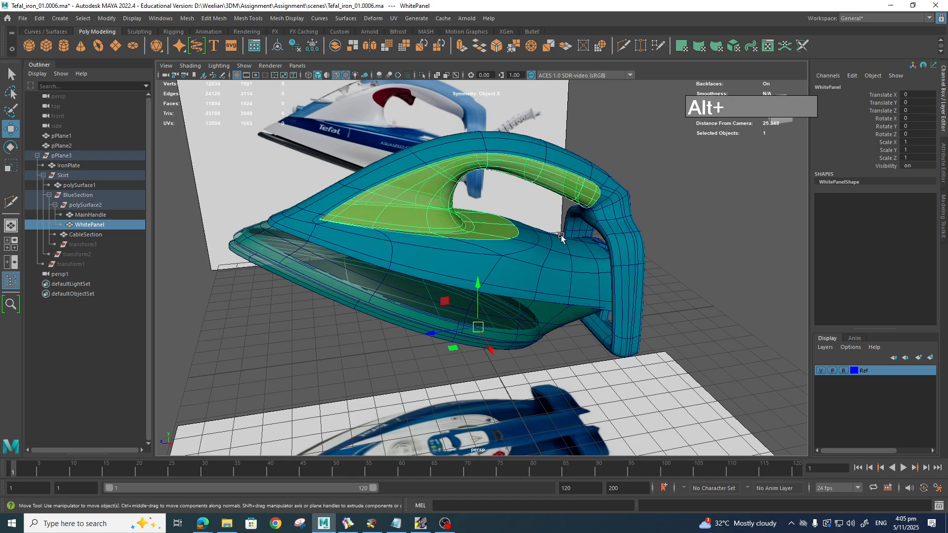
pyautogui.click(669, 223)
pyautogui.keyDown('alt'); pyautogui.moveTo(613, 339); pyautogui.dragTo(624, 342); pyautogui.keyUp('alt')
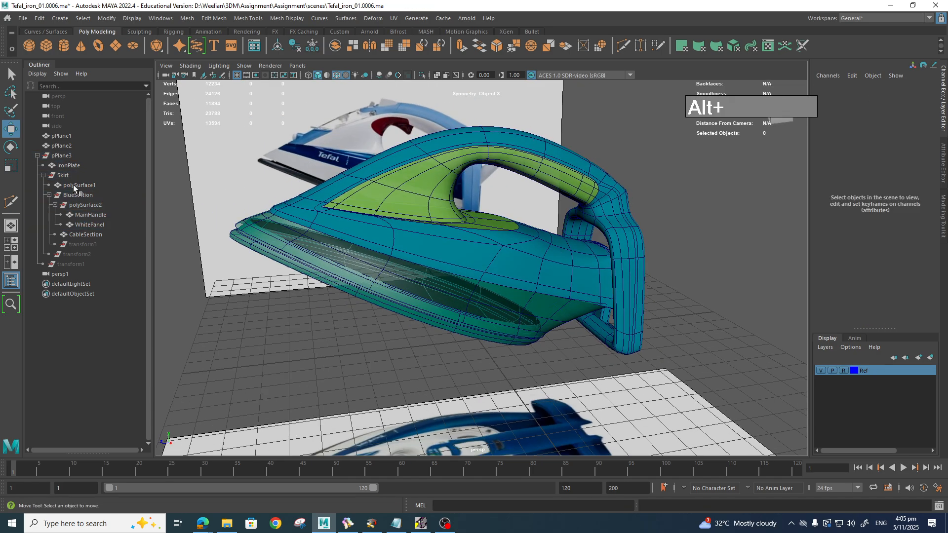
# Step: Move IronPlate to the top level, then rename polySurface1 to WhiteSkirt and unparent it too
pyautogui.click(65, 165)
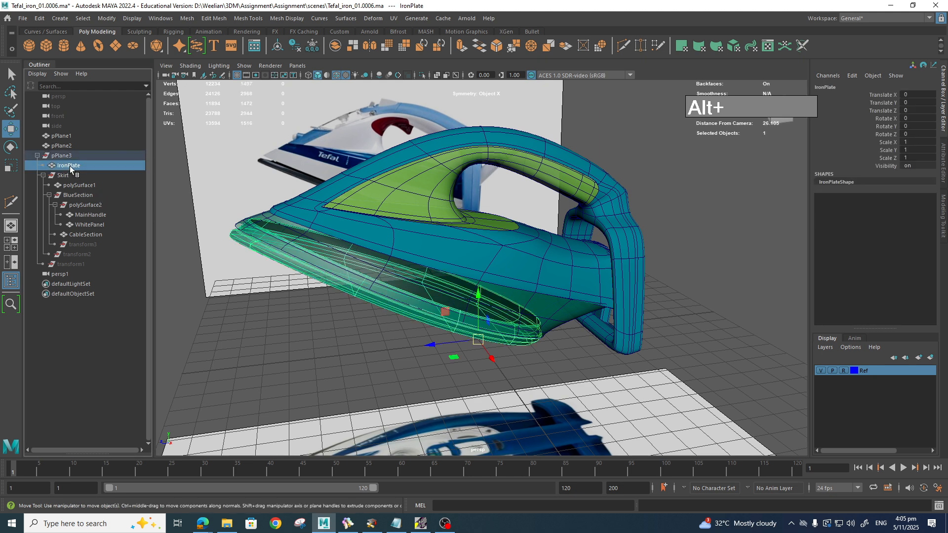
pyautogui.moveTo(69, 166); pyautogui.dragTo(75, 322, button='middle')
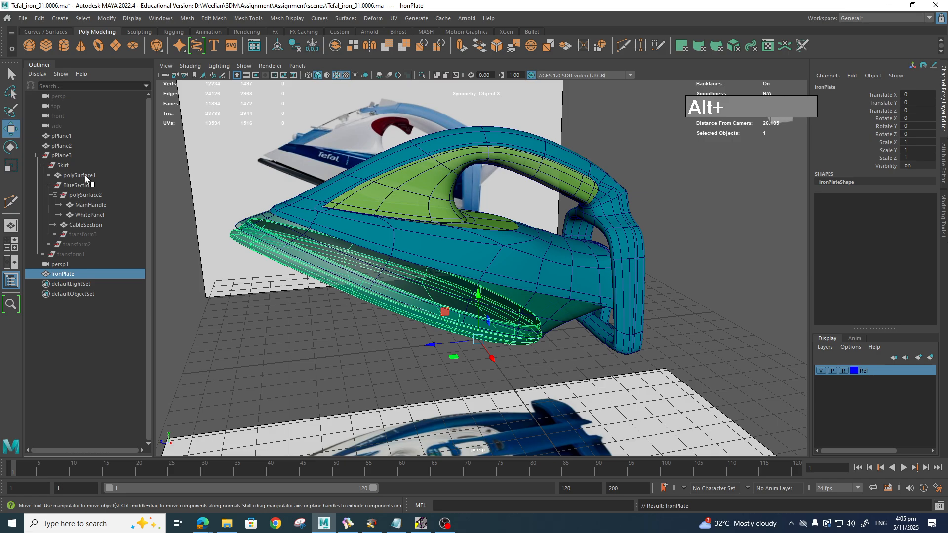
pyautogui.click(79, 176)
pyautogui.doubleClick(85, 176)
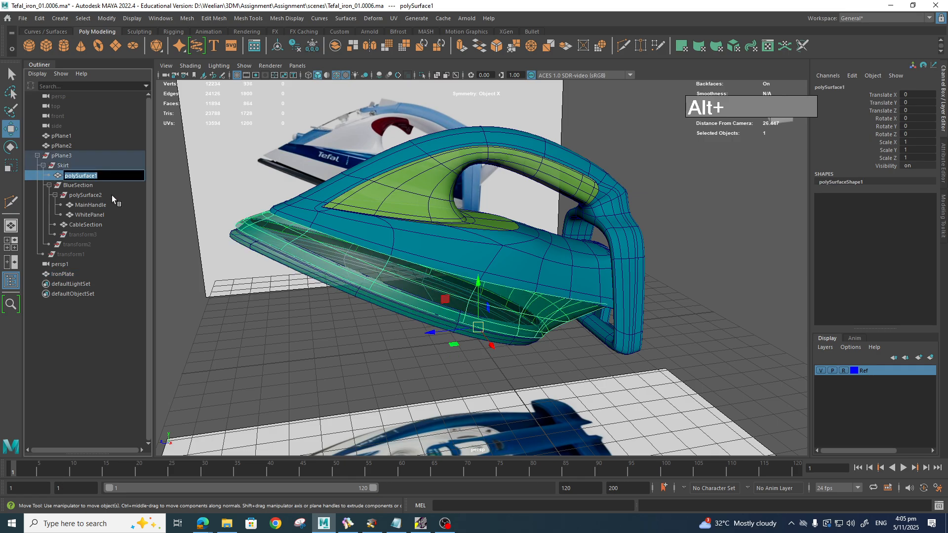
pyautogui.write('WhiteSk')
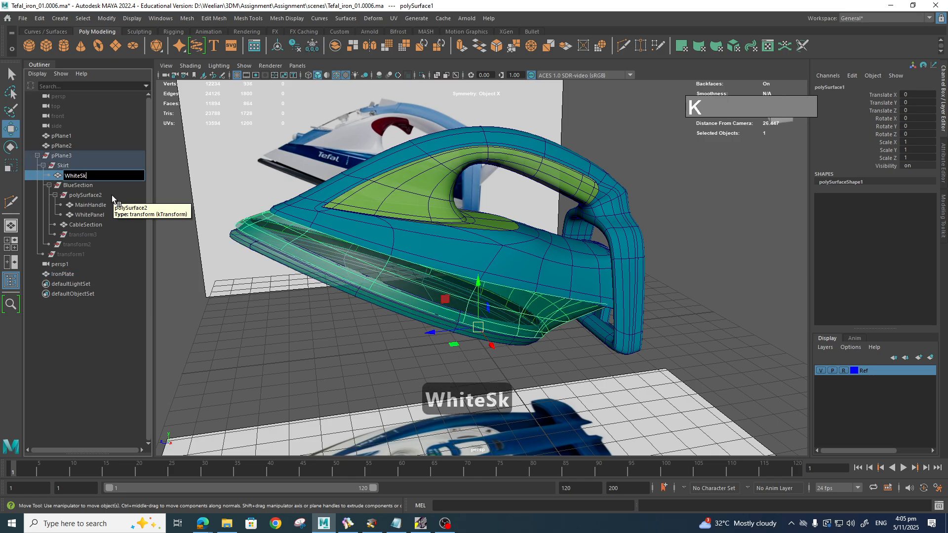
pyautogui.write('irt')
pyautogui.press('Return')
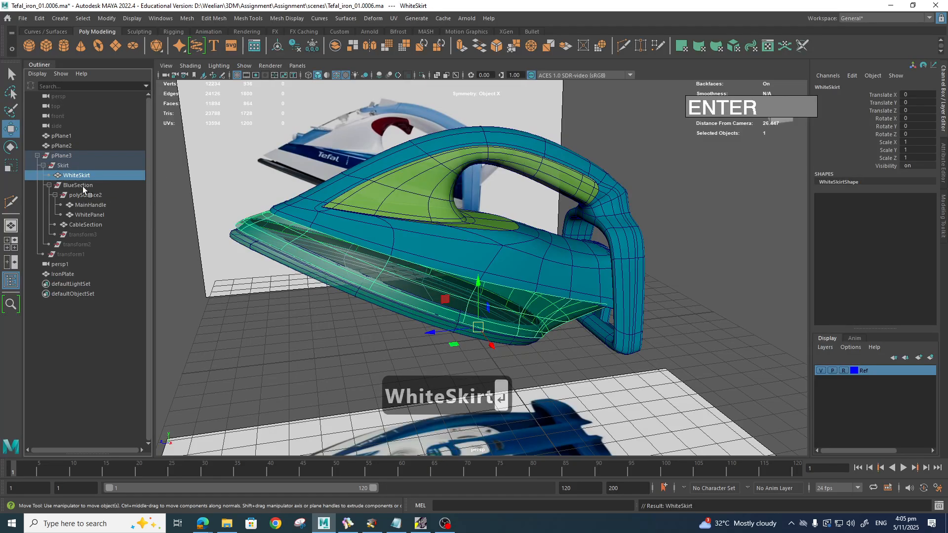
pyautogui.moveTo(84, 176); pyautogui.dragTo(80, 348, button='middle')
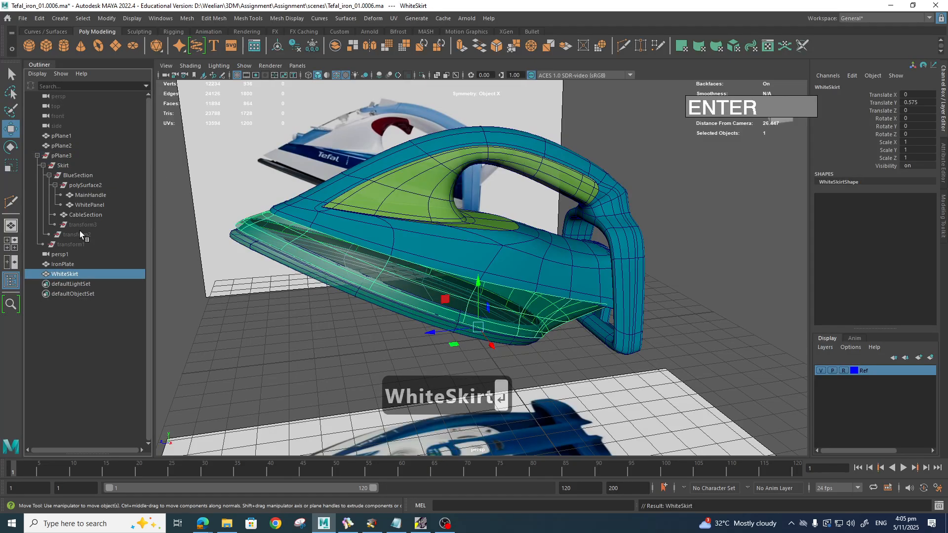
# Step: Unparent MainHandle, WhitePanel and CableSection to the Outliner's top level
pyautogui.click(96, 197)
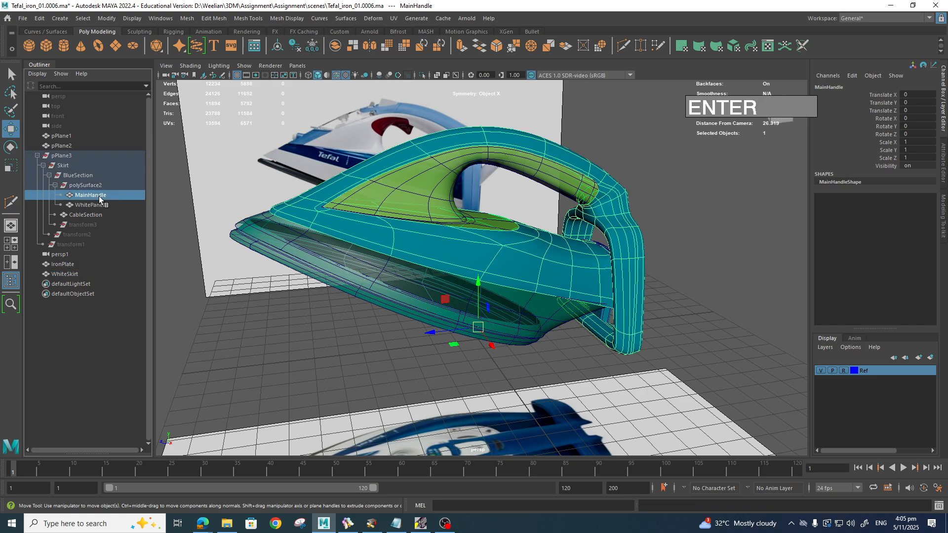
pyautogui.moveTo(99, 196); pyautogui.dragTo(101, 334, button='middle')
pyautogui.click(99, 195)
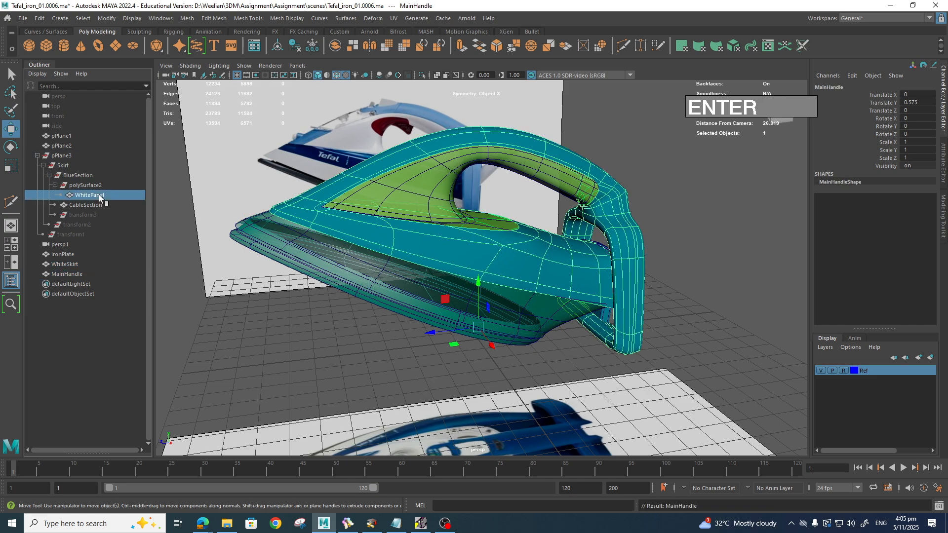
pyautogui.moveTo(99, 196); pyautogui.dragTo(101, 316, button='middle')
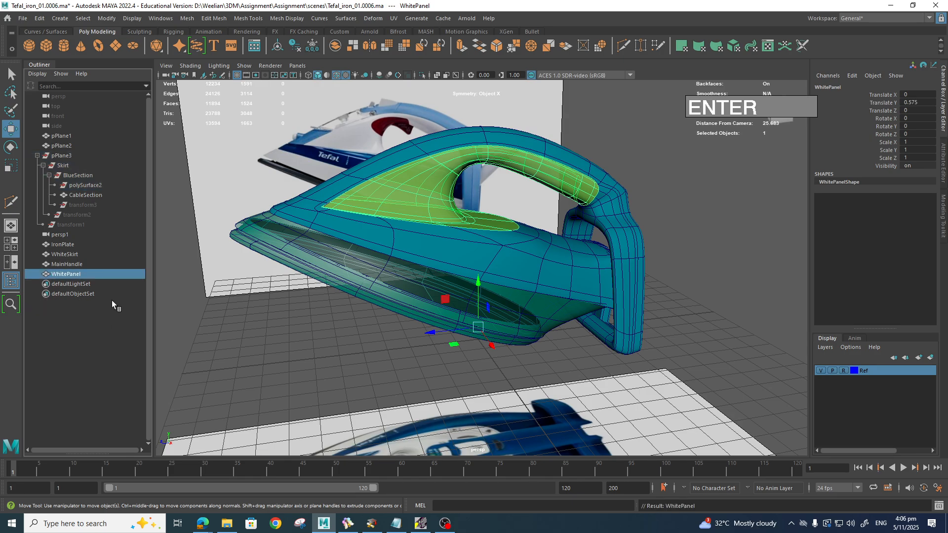
pyautogui.click(99, 195)
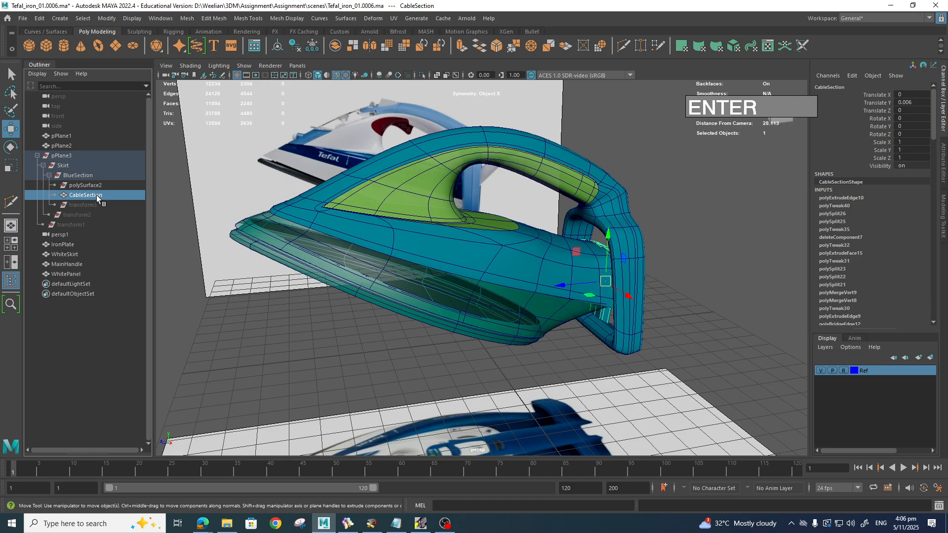
pyautogui.moveTo(96, 195); pyautogui.dragTo(98, 326, button='middle')
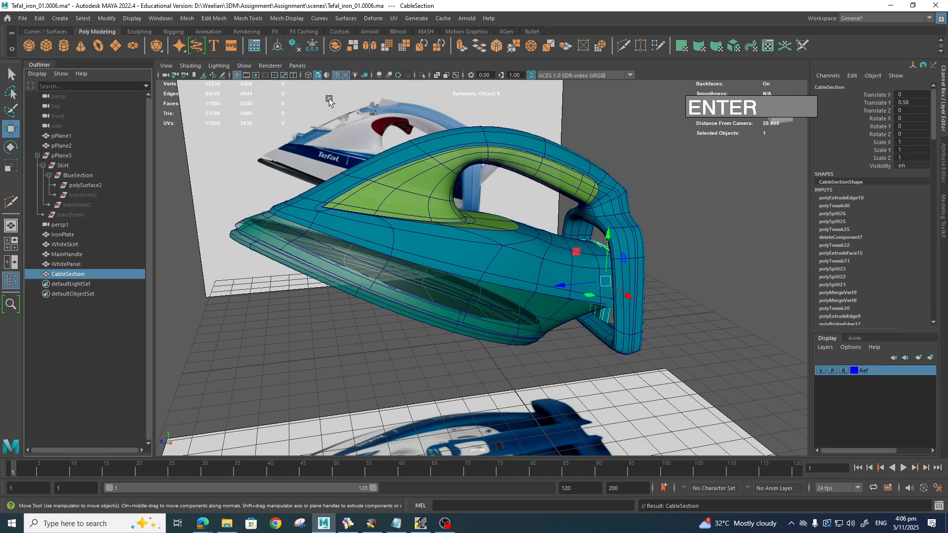
# Step: Delete CableSection's history and select the leftover nodes from pPlane3 down to polySurface2
pyautogui.click(295, 45)
pyautogui.click(89, 185)
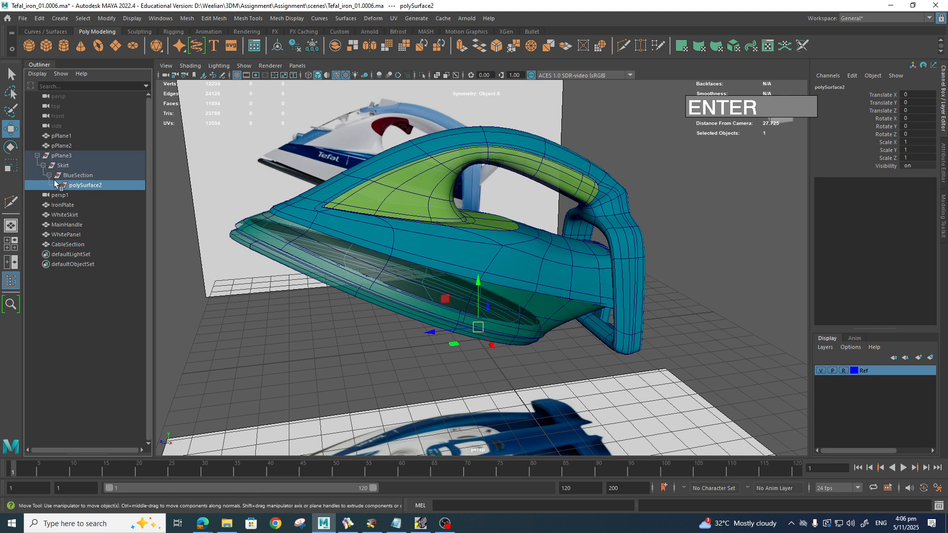
pyautogui.click(69, 157)
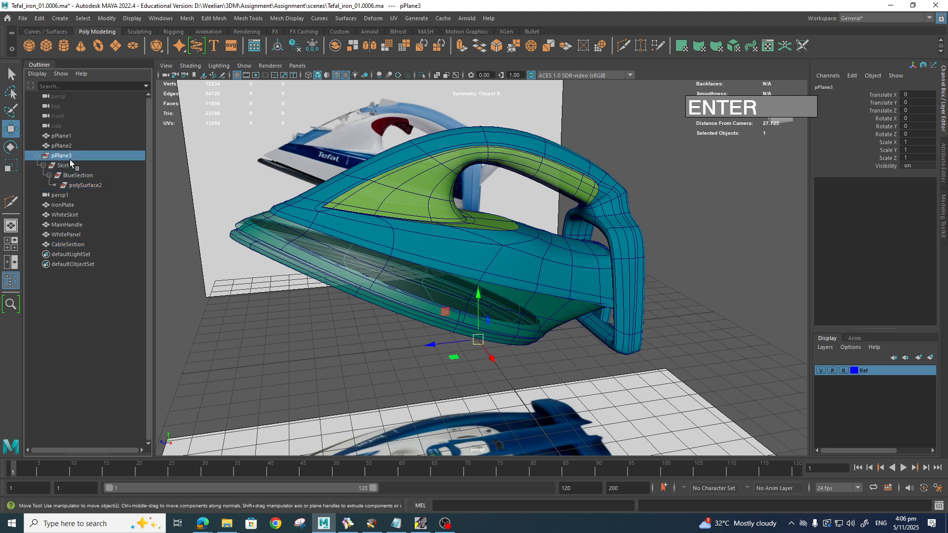
pyautogui.keyDown('shift'); pyautogui.click(90, 185); pyautogui.keyUp('shift')
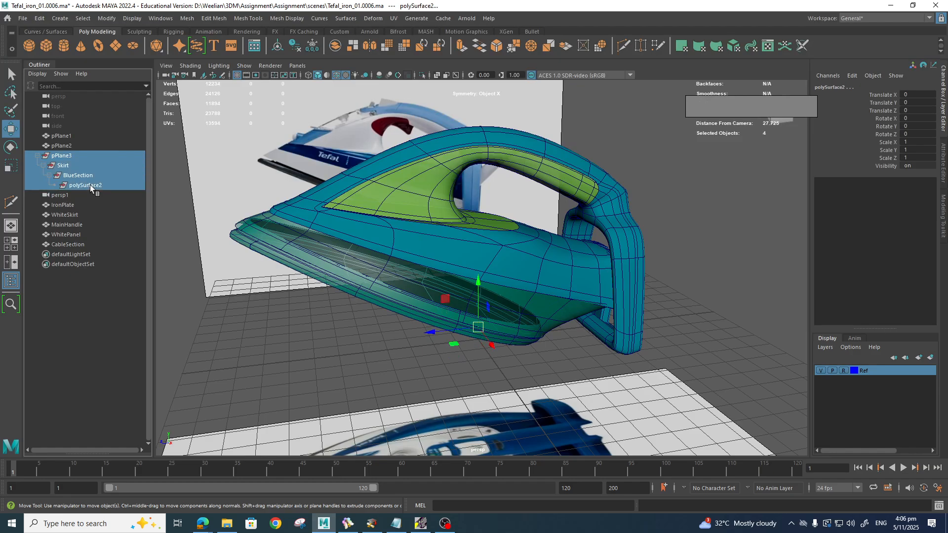
# Step: Delete the leftover pPlane3 hierarchy and Increment and Save the scene as Tefal_iron_01.0007.ma
pyautogui.press('Delete')
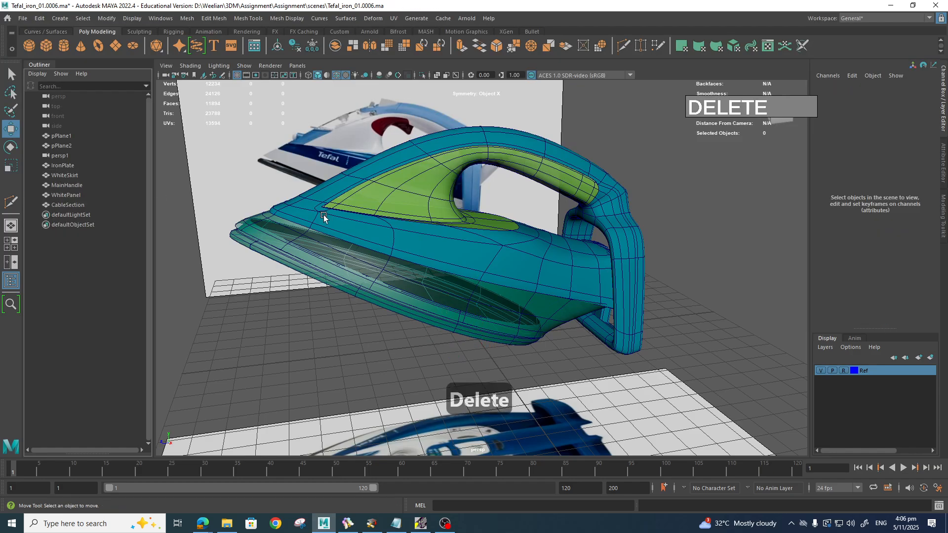
pyautogui.click(23, 18)
pyautogui.click(59, 80)
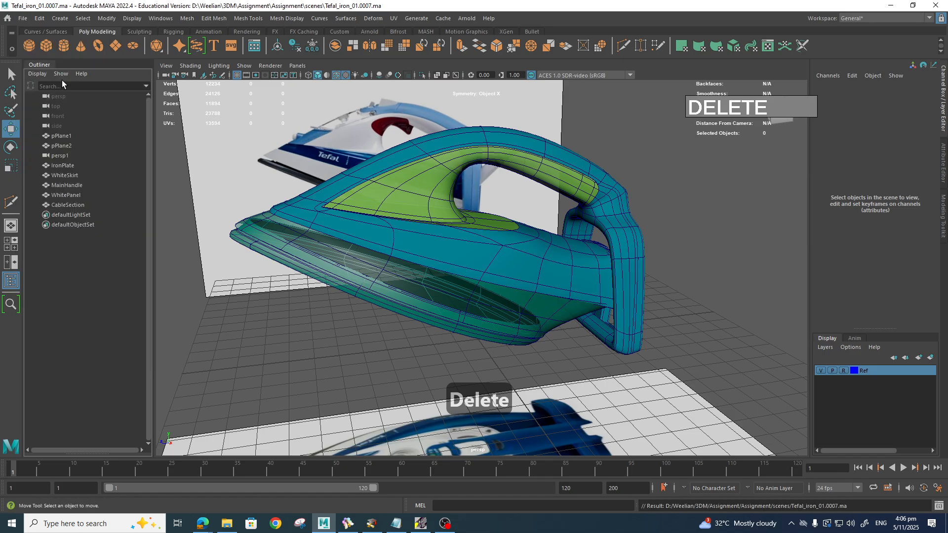
# Step: Show the assembled iron in a full-screen viewport and orbit around to its back
pyautogui.keyDown('alt'); pyautogui.moveTo(649, 331); pyautogui.dragTo(631, 370); pyautogui.keyUp('alt')
pyautogui.scroll(4, 643, 366)
pyautogui.hotkey('ctrl', 'space')
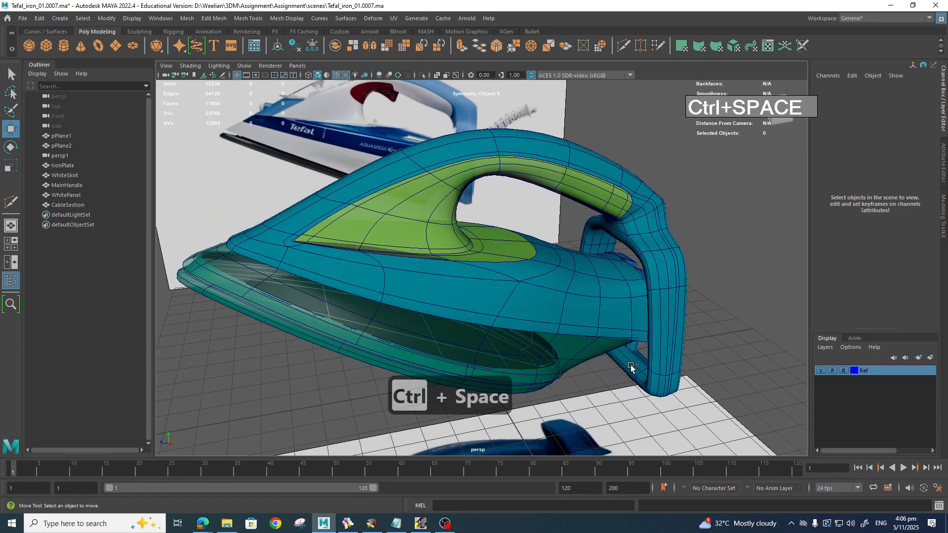
pyautogui.moveTo(630, 359)
pyautogui.keyDown('alt'); pyautogui.mouseDown()
pyautogui.moveTo(578, 377)
pyautogui.moveTo(491, 345)
pyautogui.moveTo(499, 346)
pyautogui.moveTo(522, 354)
pyautogui.moveTo(483, 349)
pyautogui.moveTo(631, 353)
pyautogui.moveTo(637, 367)
pyautogui.mouseUp(); pyautogui.keyUp('alt')
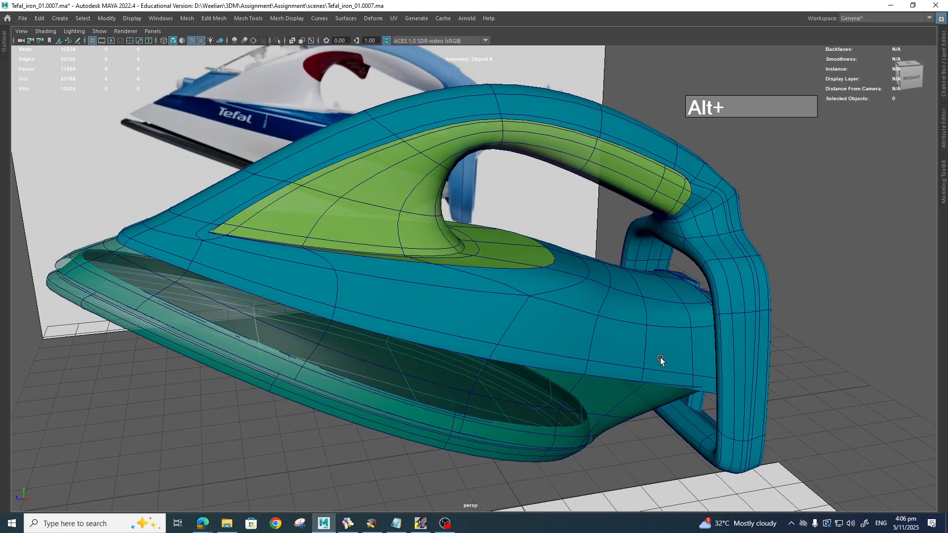